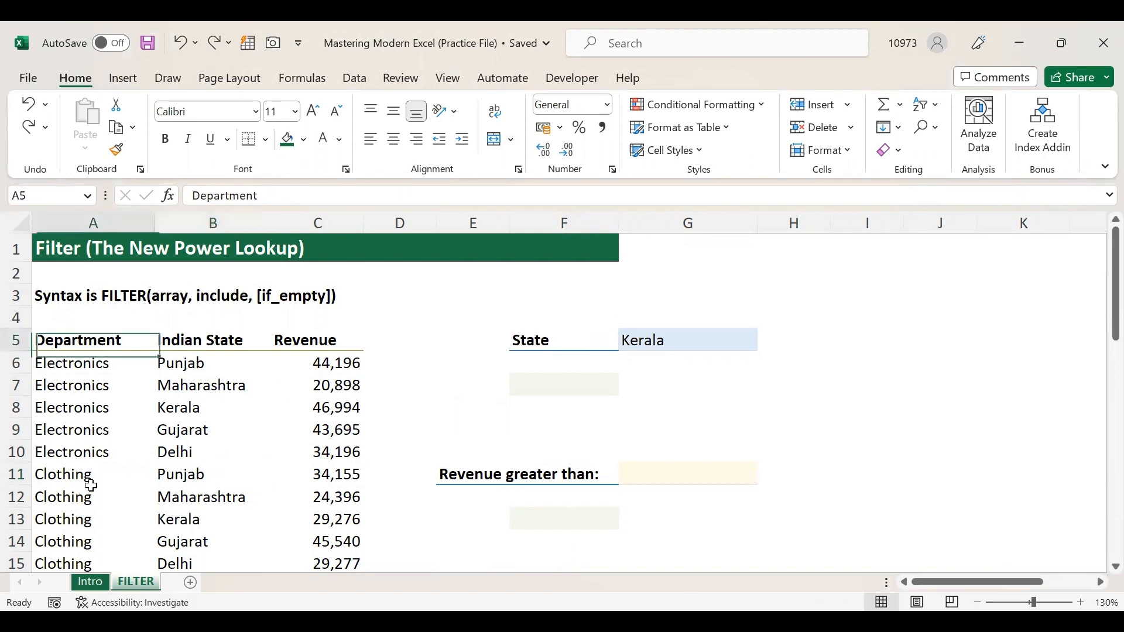
# Review the Indian State and Revenue columns and the array and include arguments of the FILTER syntax in A3.
pyautogui.moveTo(190, 345); pyautogui.dragTo(212, 517)
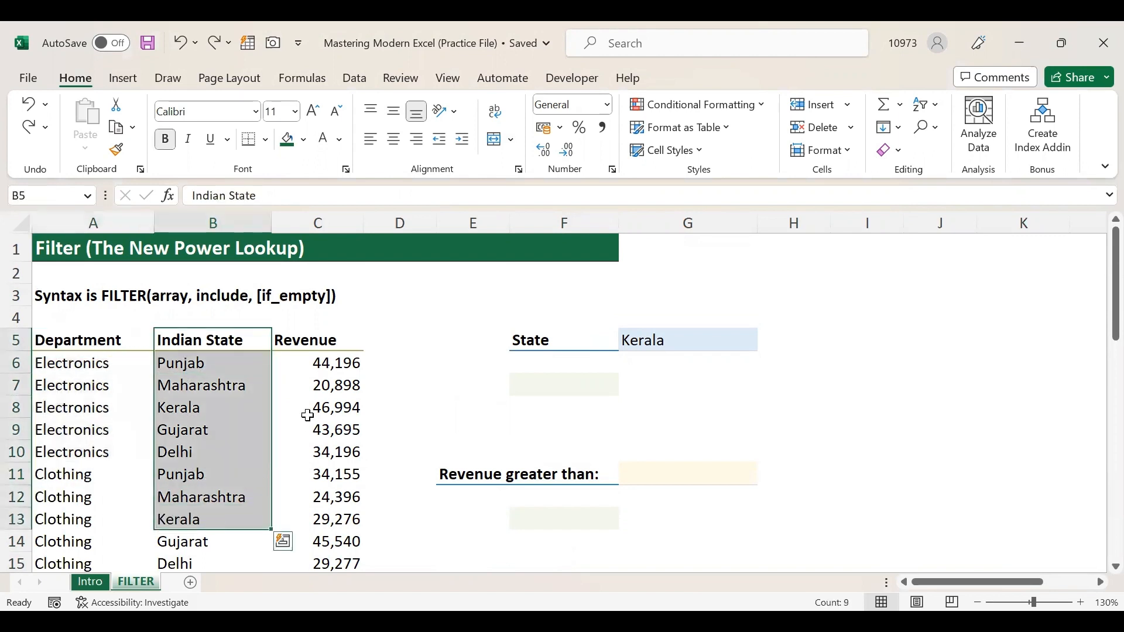
pyautogui.moveTo(319, 345); pyautogui.dragTo(317, 507)
pyautogui.click(319, 458)
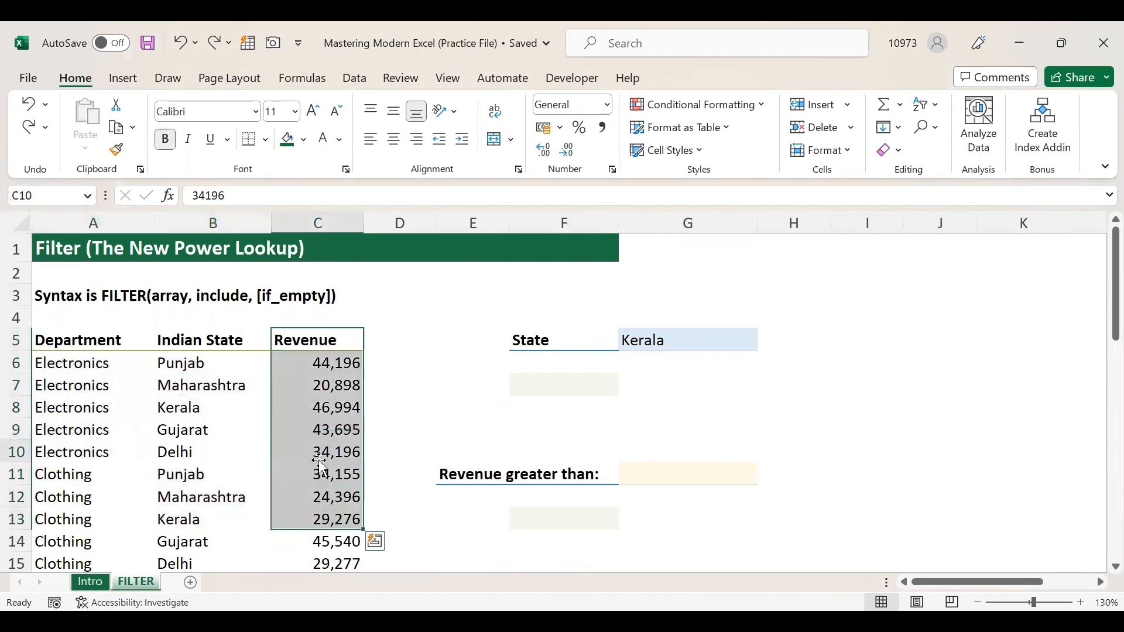
pyautogui.click(70, 297)
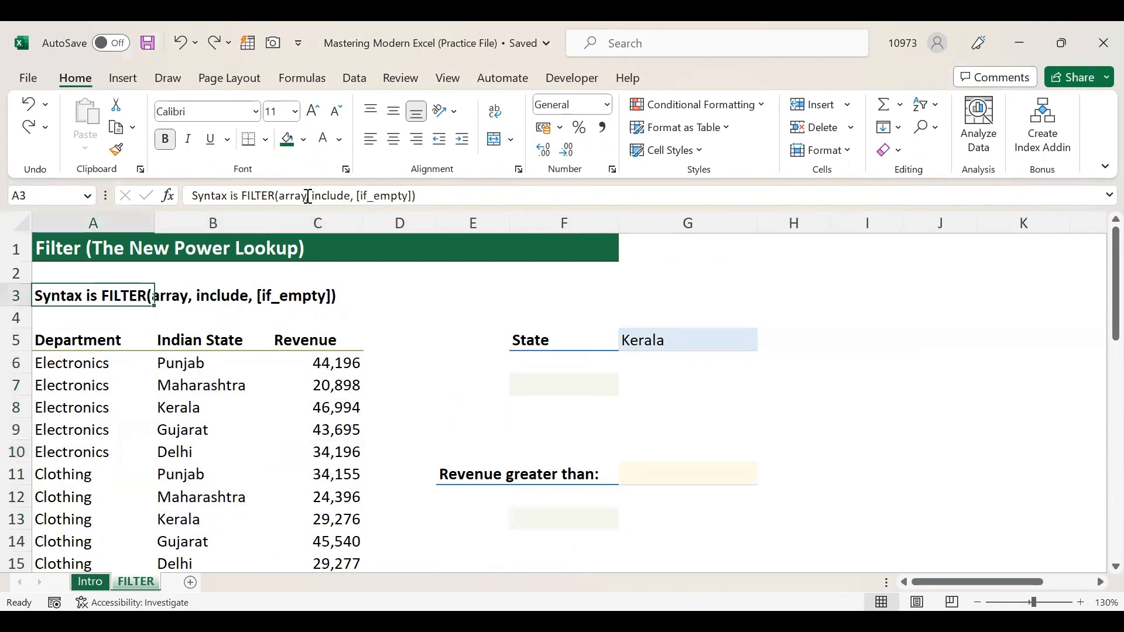
pyautogui.doubleClick(283, 197)
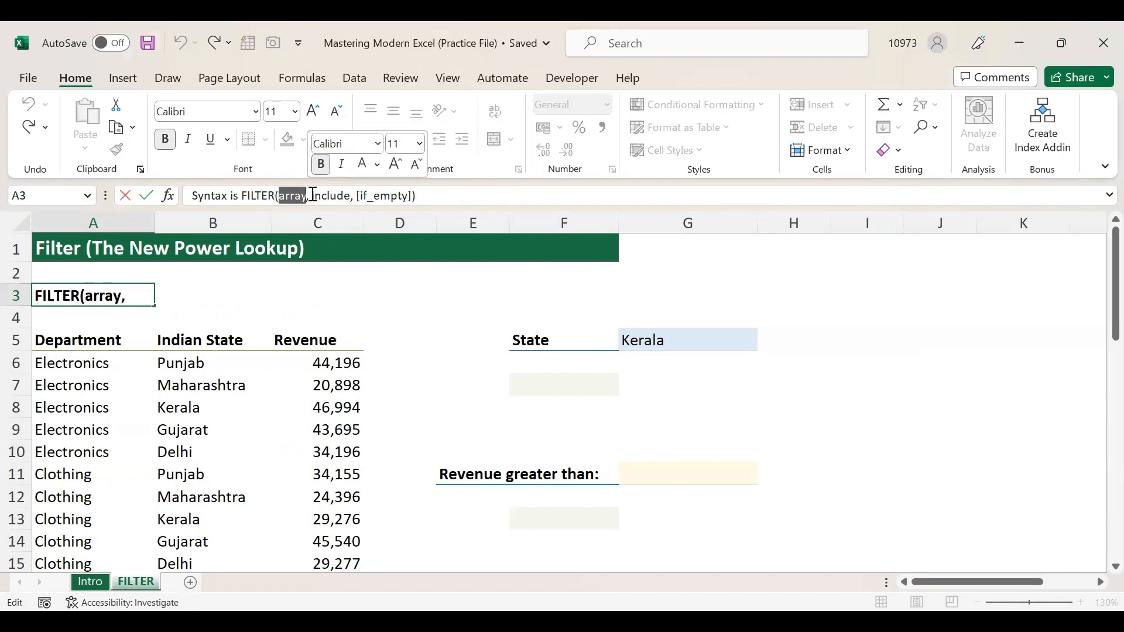
pyautogui.doubleClick(325, 196)
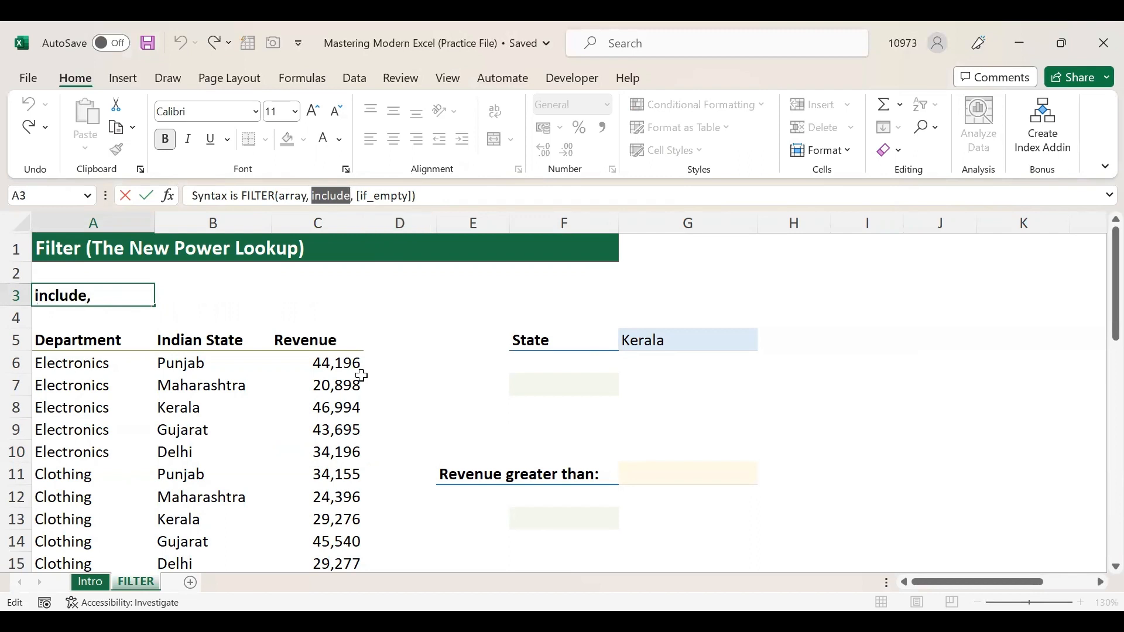
pyautogui.click(279, 198)
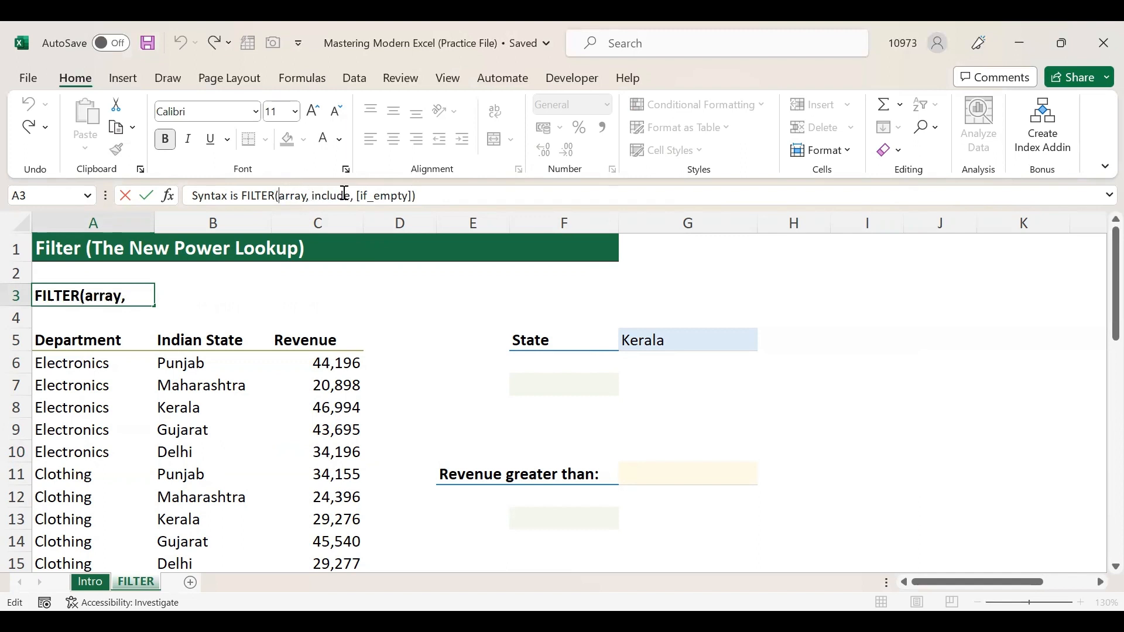
pyautogui.press('Escape')
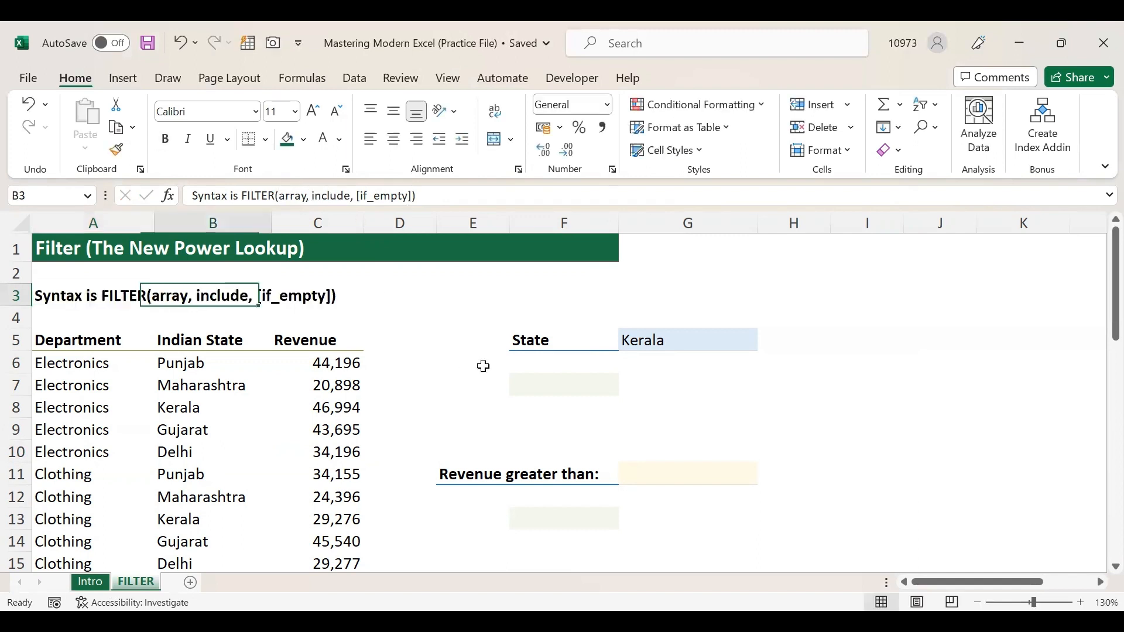
# Add filter controls to the header row of the Department, Indian State and Revenue data.
pyautogui.click(92, 338)
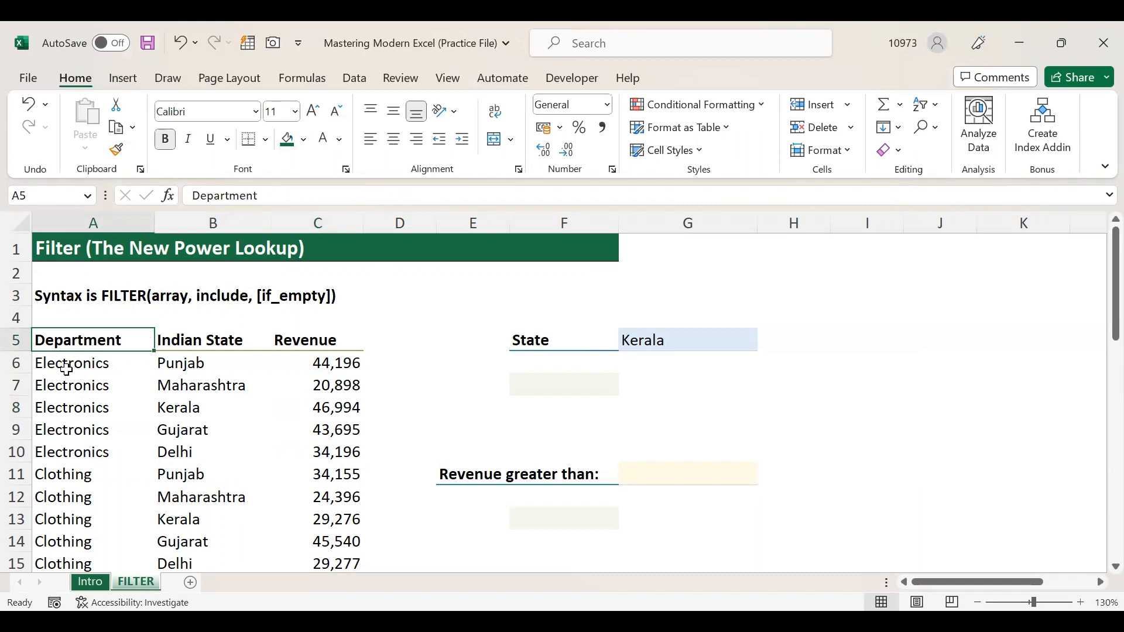
pyautogui.click(88, 384)
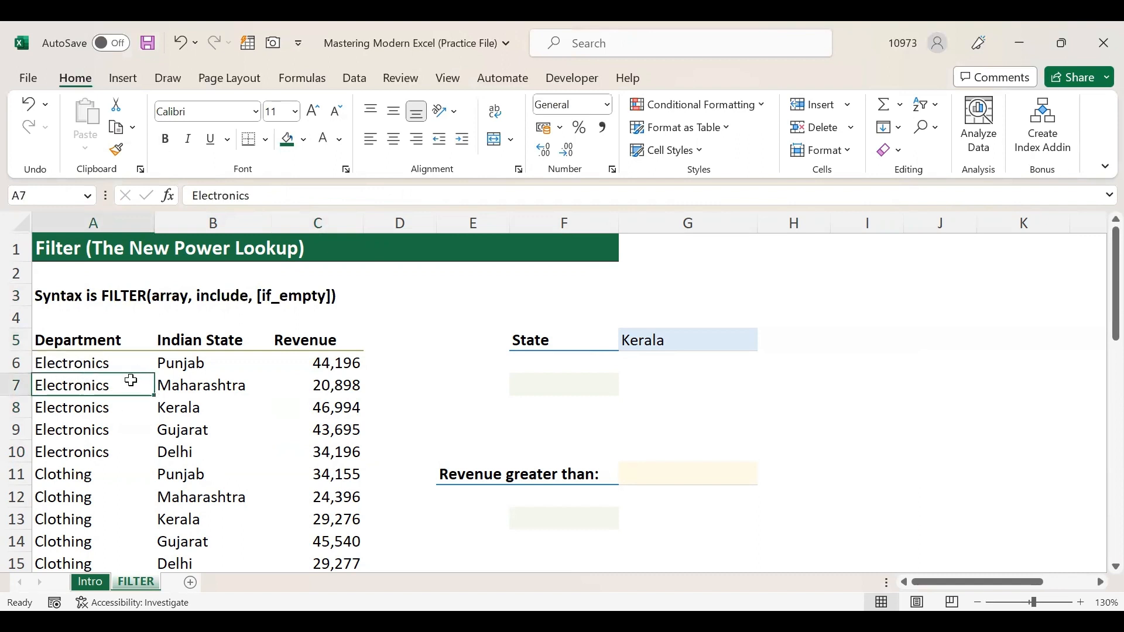
pyautogui.click(221, 387)
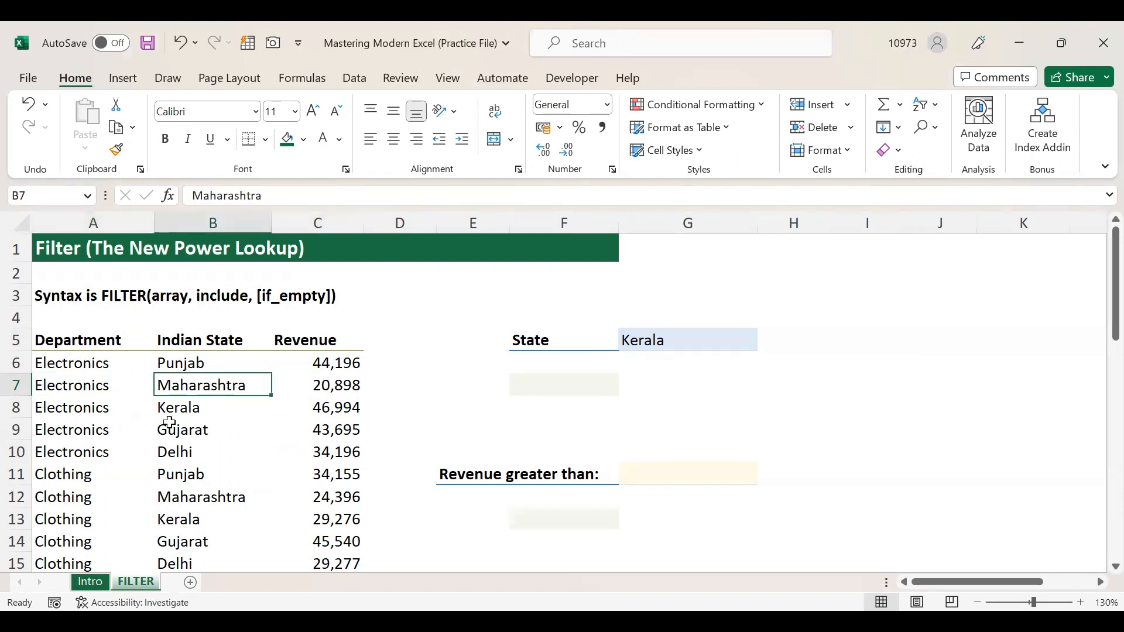
pyautogui.click(931, 106)
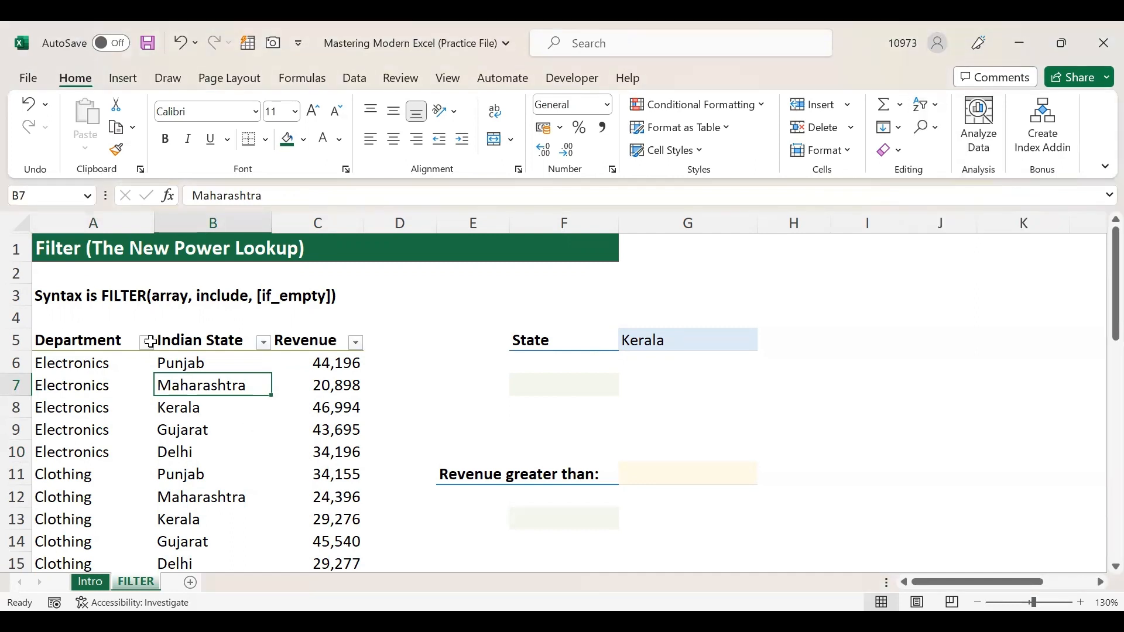
# Filter the Indian State column to show only Kerala, matching the State value in G5.
pyautogui.click(260, 433)
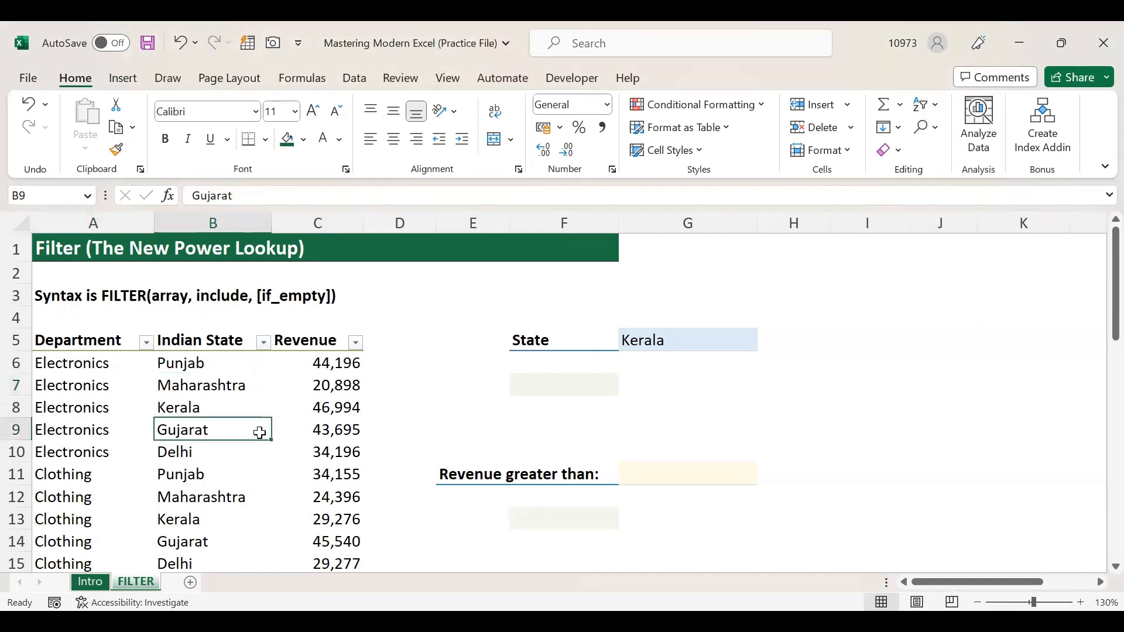
pyautogui.click(633, 346)
pyautogui.click(545, 339)
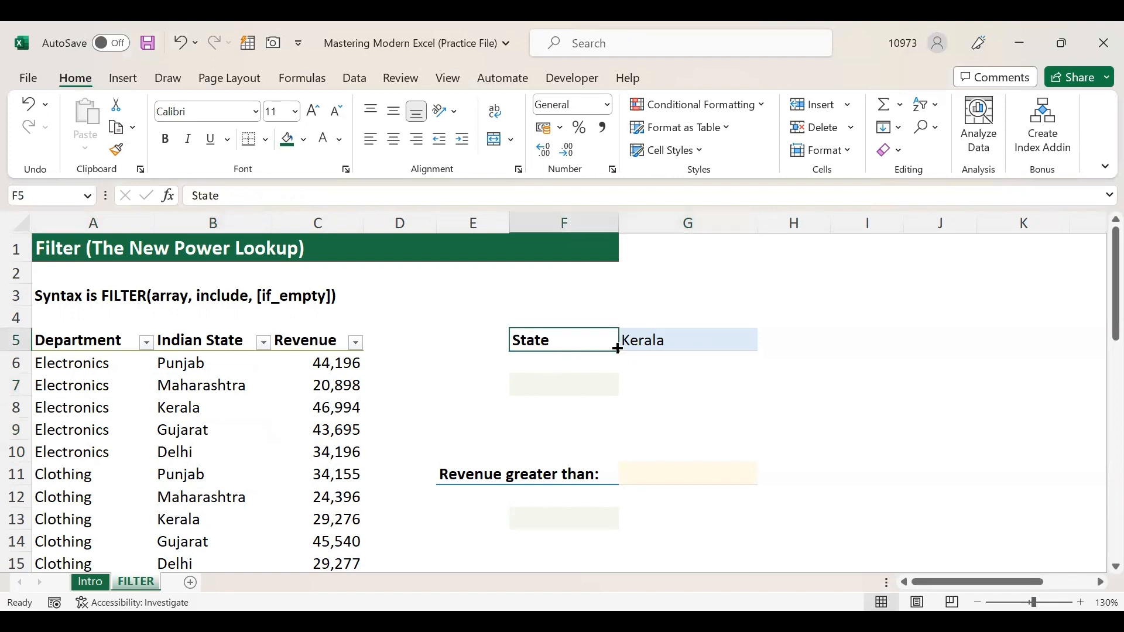
pyautogui.click(670, 346)
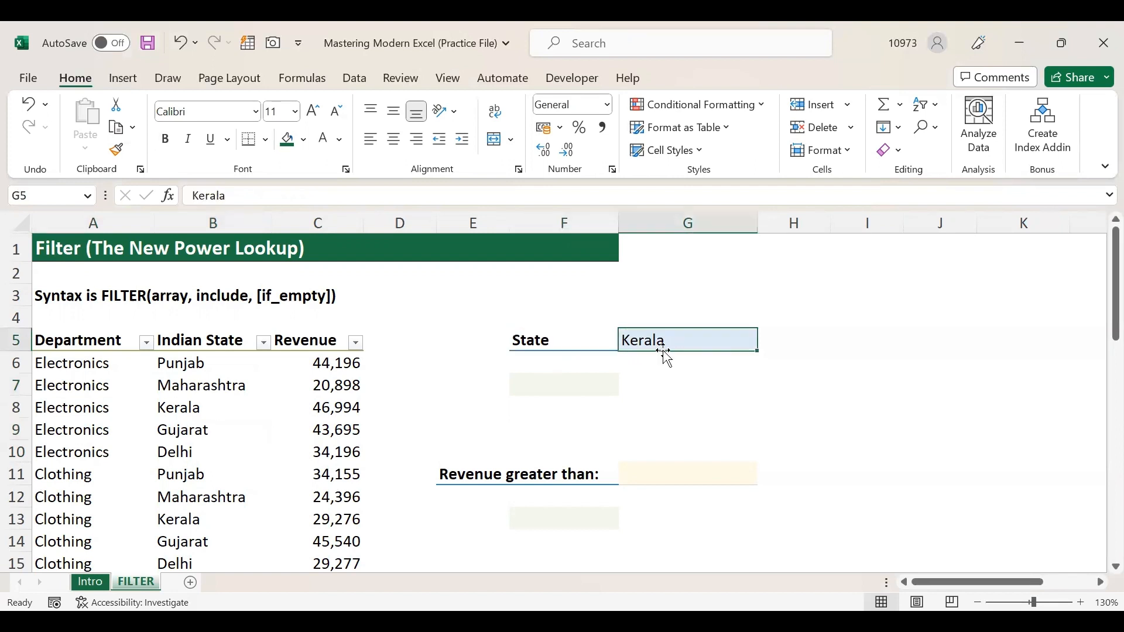
pyautogui.click(265, 343)
pyautogui.click(67, 421)
pyautogui.click(68, 471)
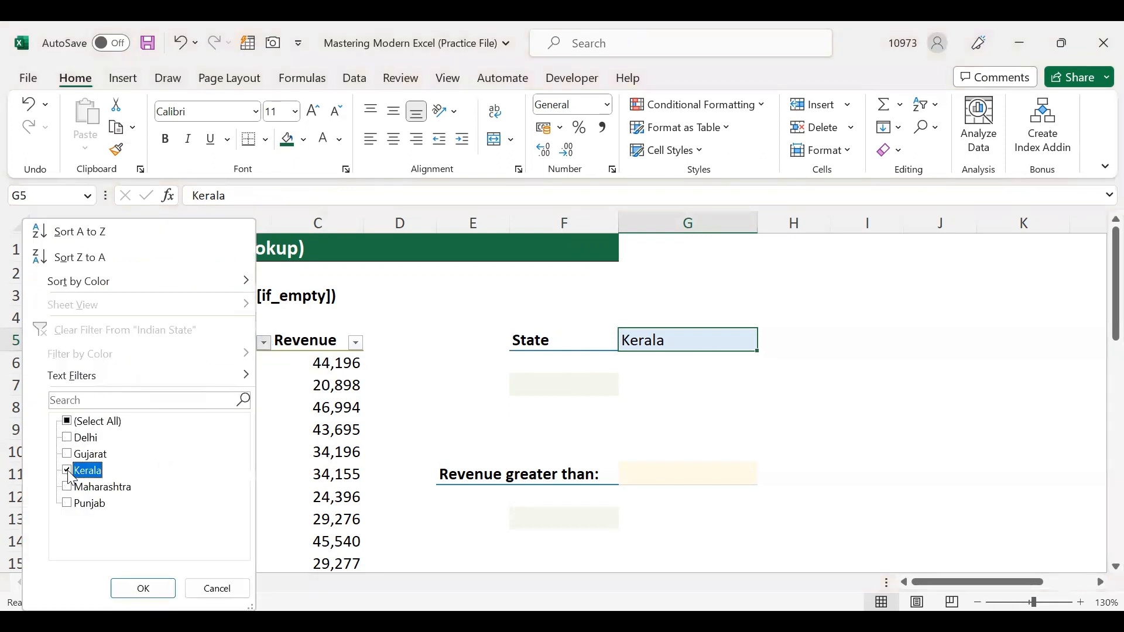
pyautogui.click(143, 588)
# Copy the filtered Kerala rows across Department, Indian State and Revenue to I2, and widen column I to fit the department names.
pyautogui.moveTo(82, 367); pyautogui.dragTo(331, 408)
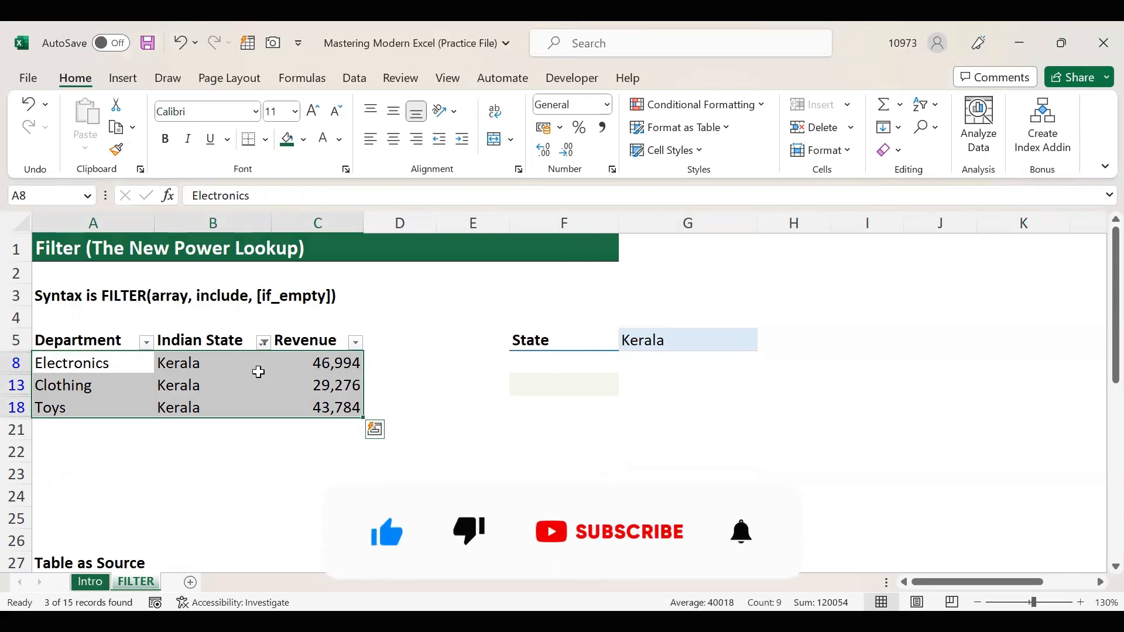
pyautogui.hotkey('ctrl', 'c')
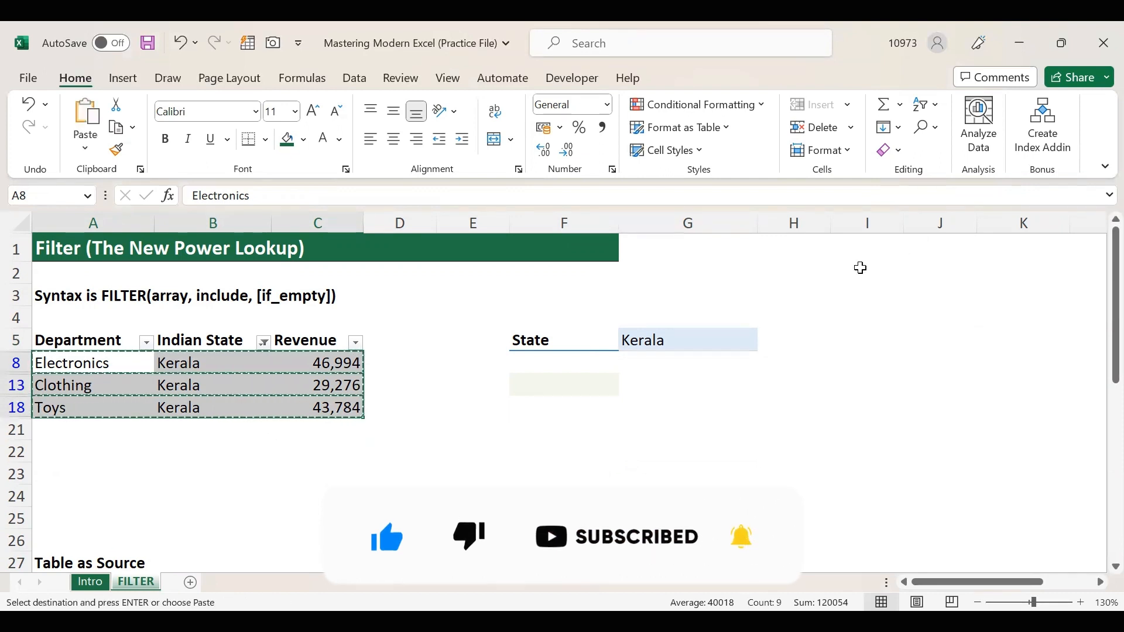
pyautogui.click(860, 265)
pyautogui.hotkey('ctrl', 'v')
pyautogui.click(940, 428)
pyautogui.moveTo(903, 223); pyautogui.dragTo(912, 223)
pyautogui.click(928, 275)
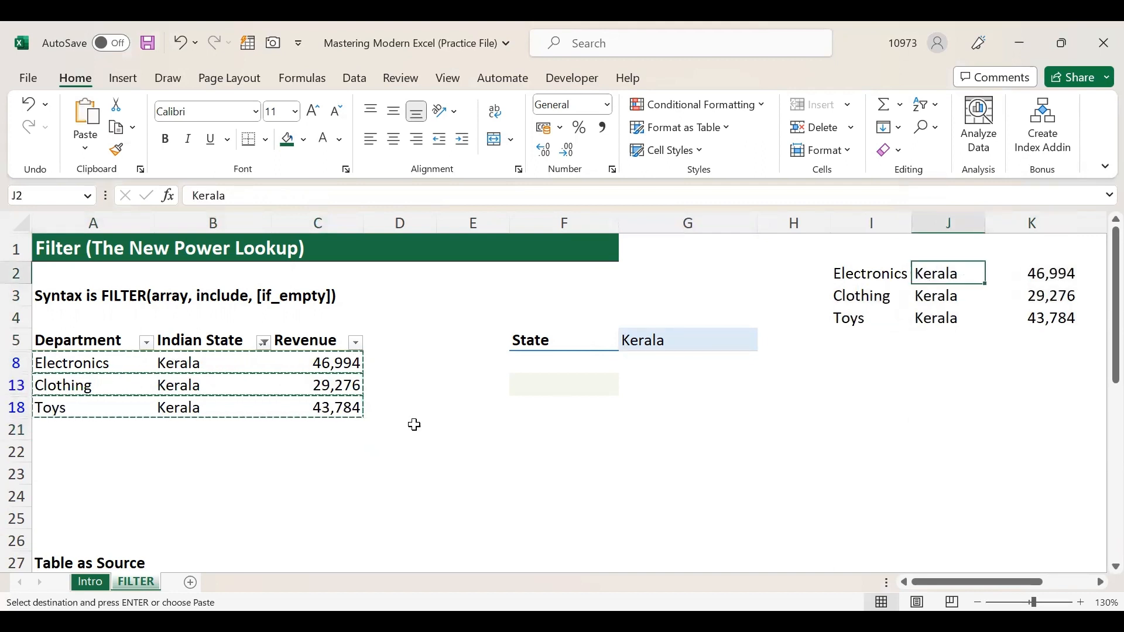
# Save the workbook and set the revenue for Clothing in Kerala, cell C13, to 35,784.
pyautogui.click(334, 409)
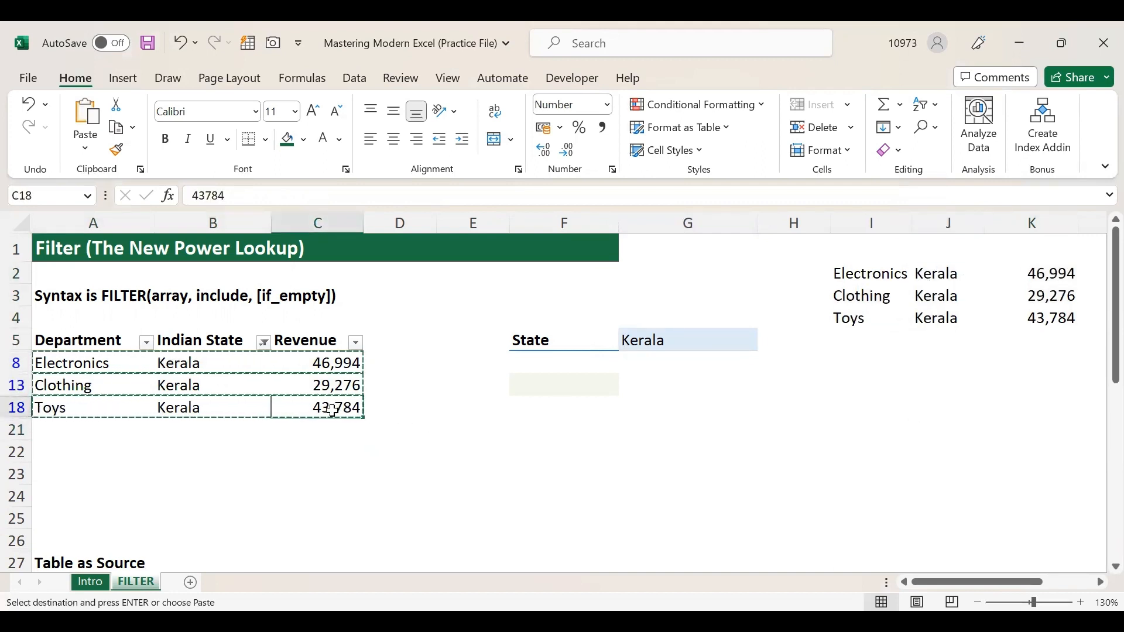
pyautogui.click(321, 386)
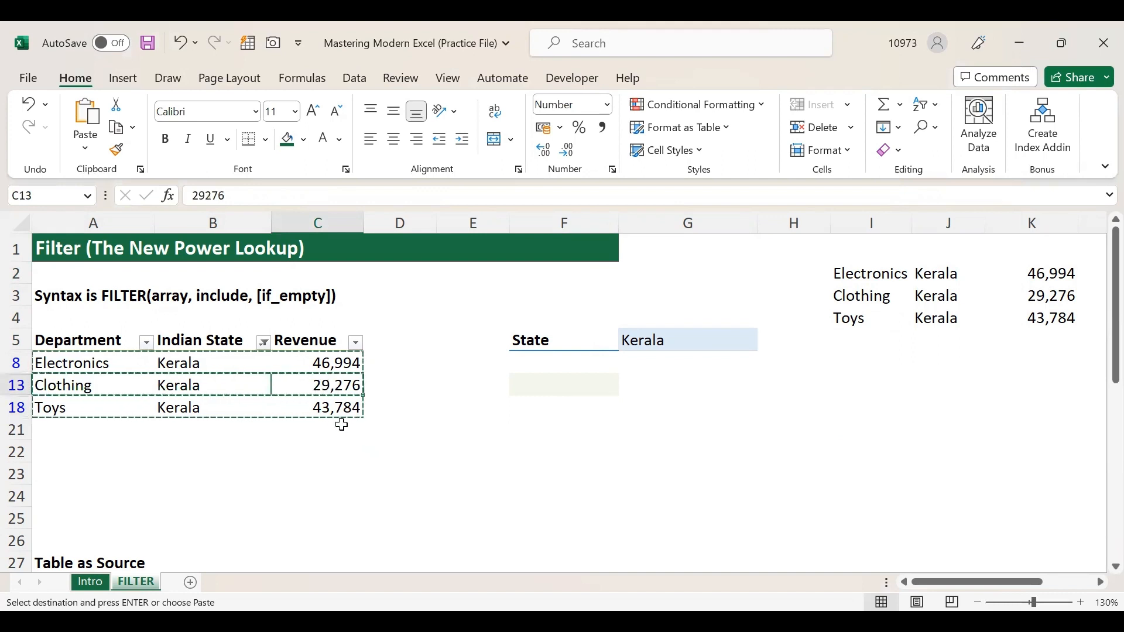
pyautogui.hotkey('ctrl', 's')
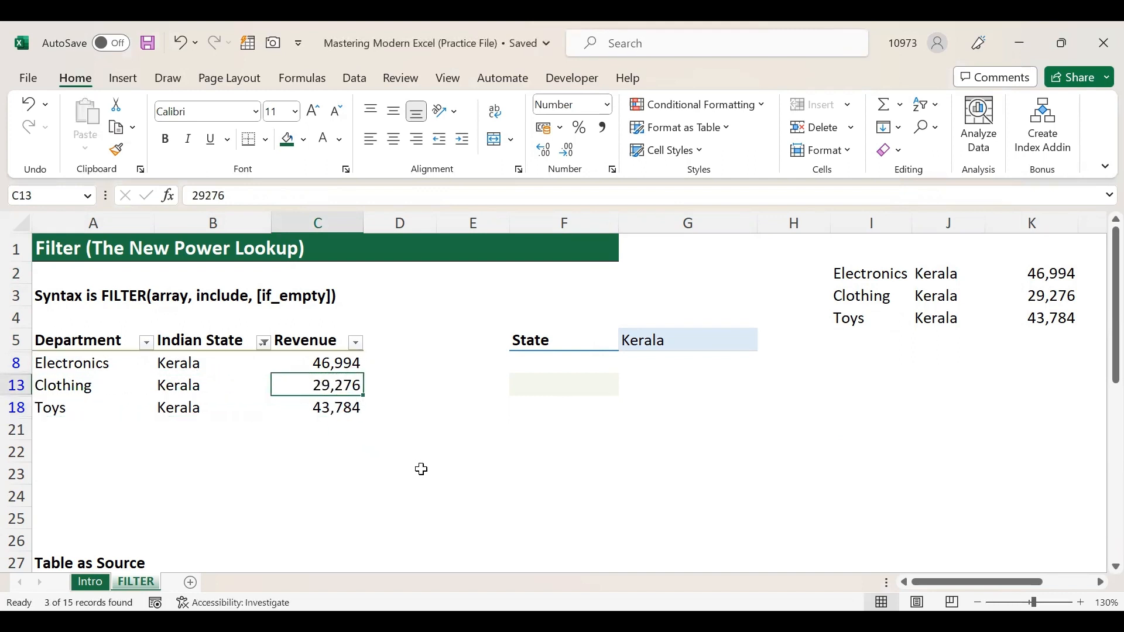
pyautogui.write('35,784')
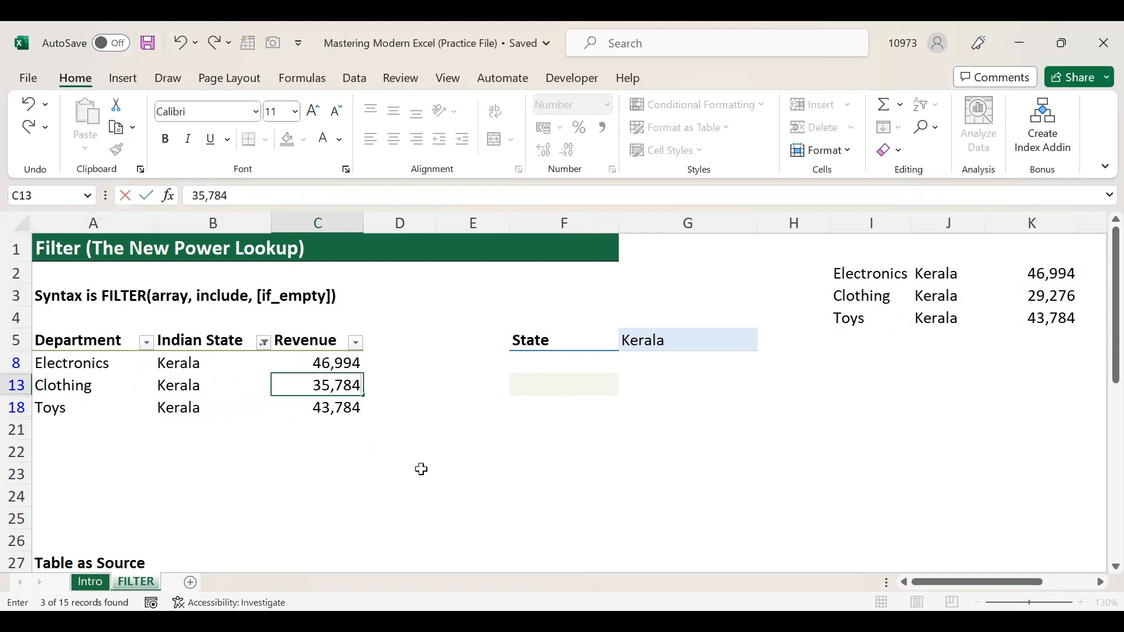
pyautogui.press('Return')
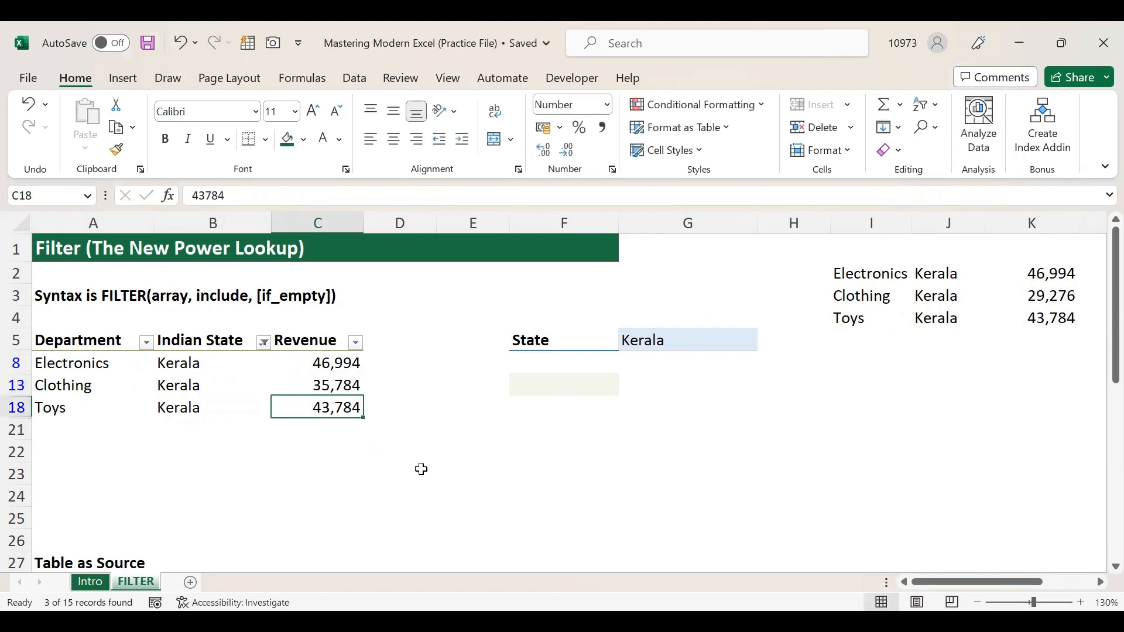
# Compare the filtered source rows with their pasted copy, and clear the copied data from I2:K4.
pyautogui.click(329, 391)
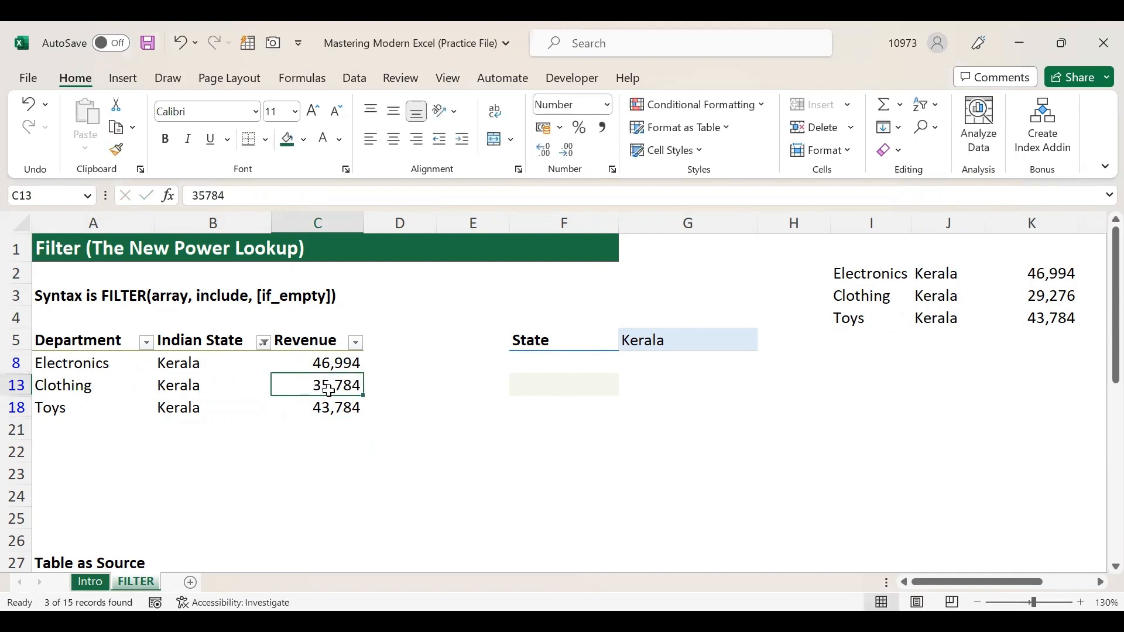
pyautogui.click(1040, 301)
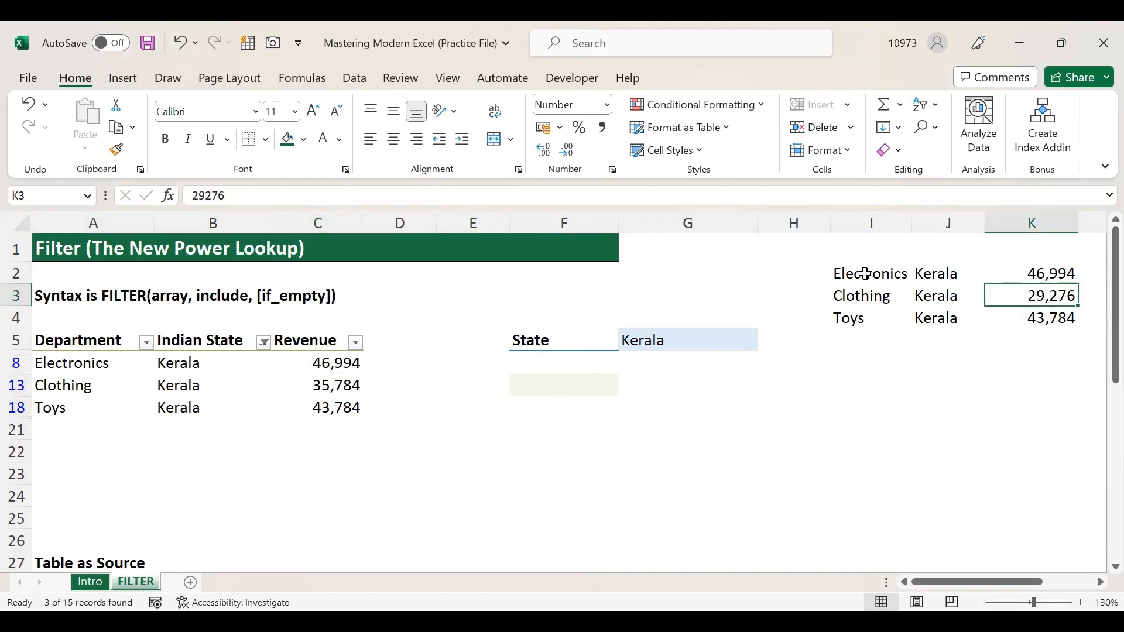
pyautogui.moveTo(107, 365); pyautogui.dragTo(320, 408)
pyautogui.moveTo(866, 276); pyautogui.dragTo(957, 317)
pyautogui.moveTo(117, 362); pyautogui.dragTo(345, 408)
pyautogui.moveTo(884, 271); pyautogui.dragTo(1054, 316)
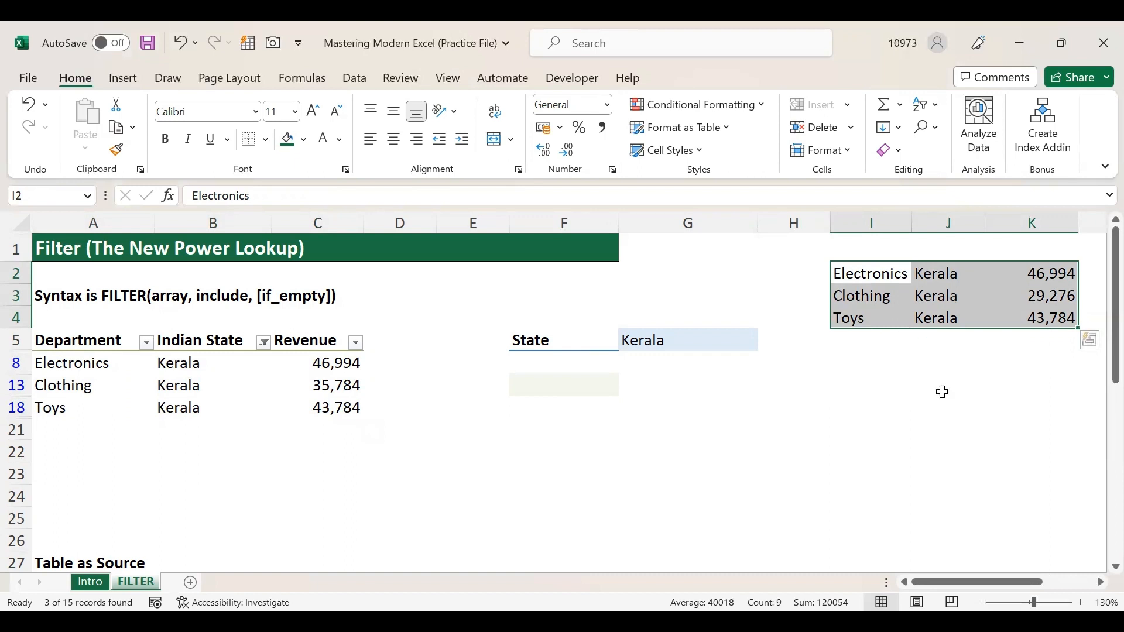
pyautogui.press('Delete')
pyautogui.click(399, 473)
pyautogui.click(315, 406)
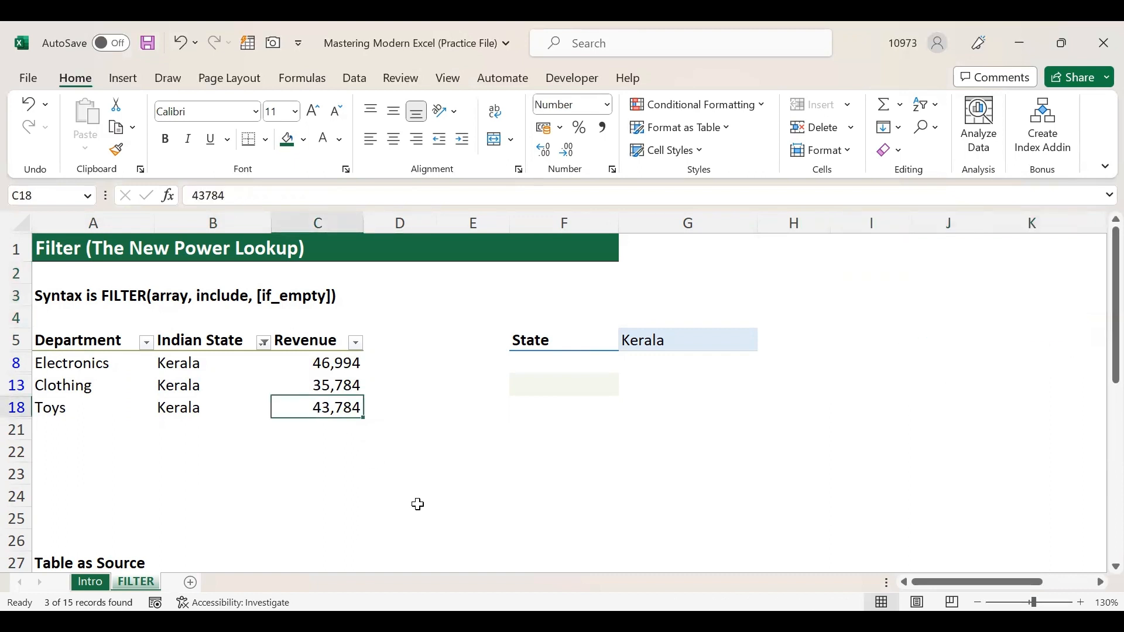
# Undo the clearing, the revenue change, the column widening, the paste, the Kerala filter and the header filter controls.
pyautogui.hotkey('ctrl', 'z')
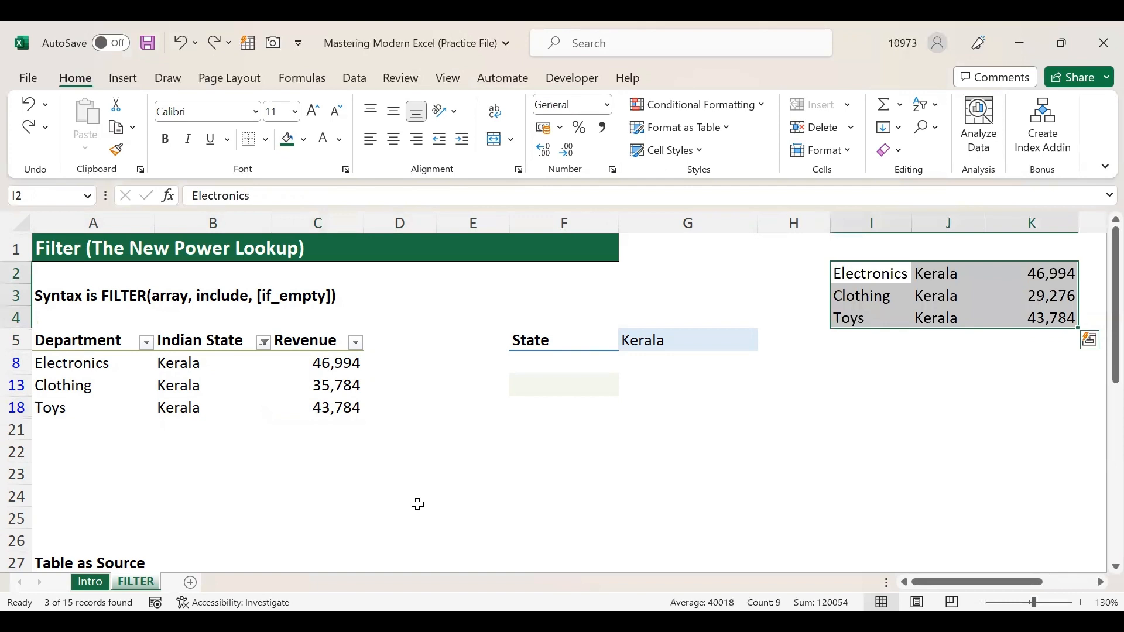
pyautogui.hotkey('ctrl', 'z')
pyautogui.hotkey('ctrl', 'z')
pyautogui.hotkey('ctrl', 'z')
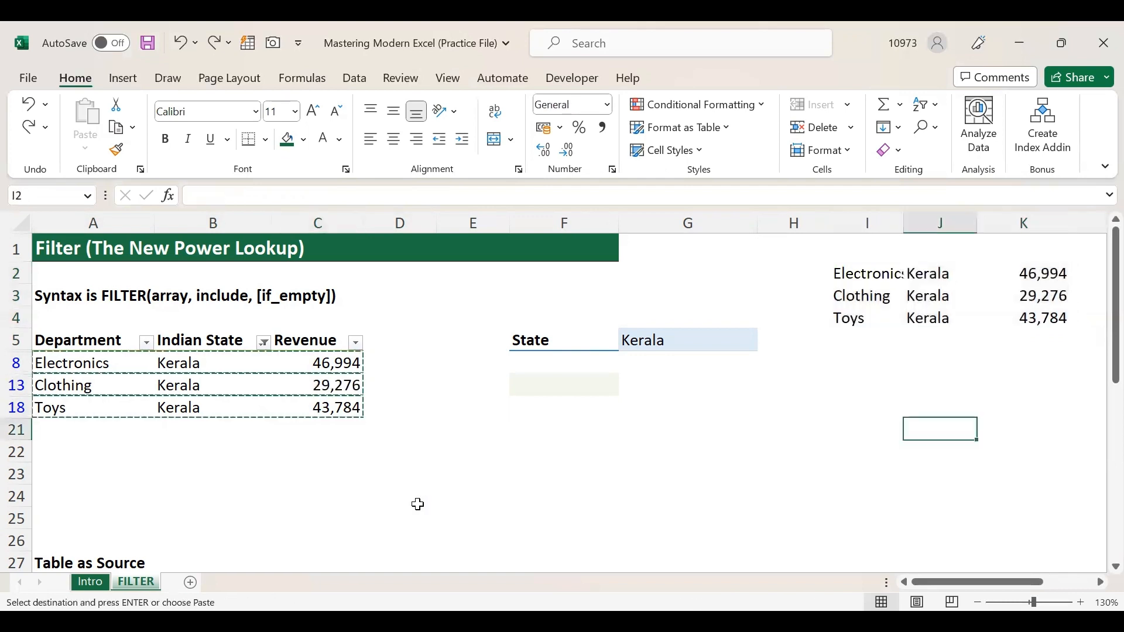
pyautogui.hotkey('ctrl', 'z')
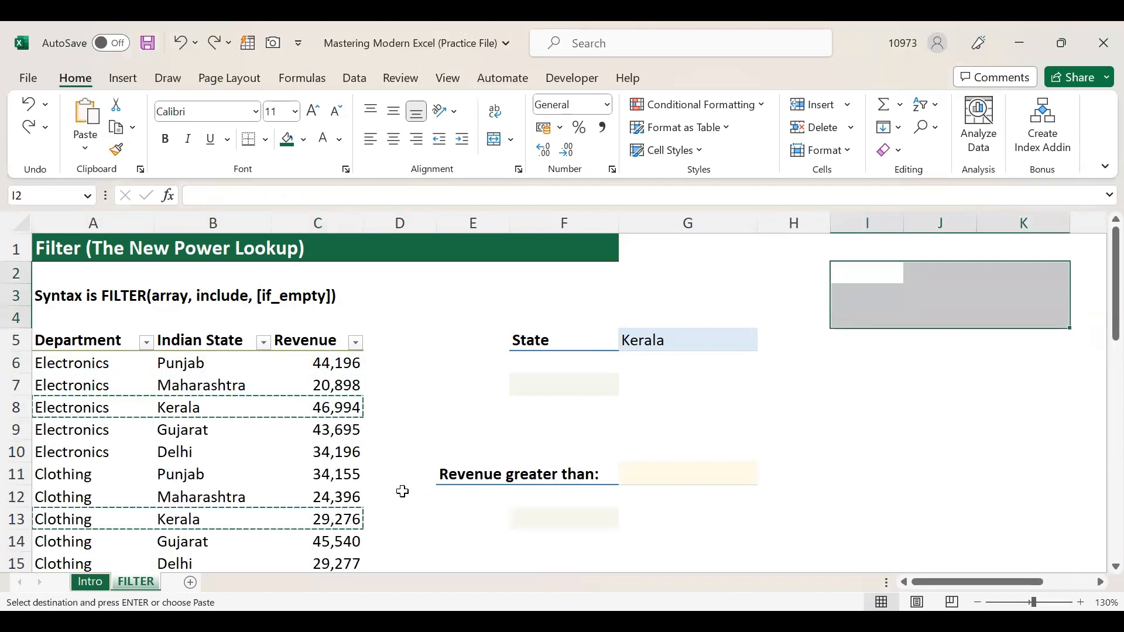
pyautogui.hotkey('ctrl', 'z')
# Start a FILTER formula in F7 with the full Department, Indian State and Revenue data, A6:C20, as its array.
pyautogui.click(577, 386)
pyautogui.click(609, 346)
pyautogui.click(674, 340)
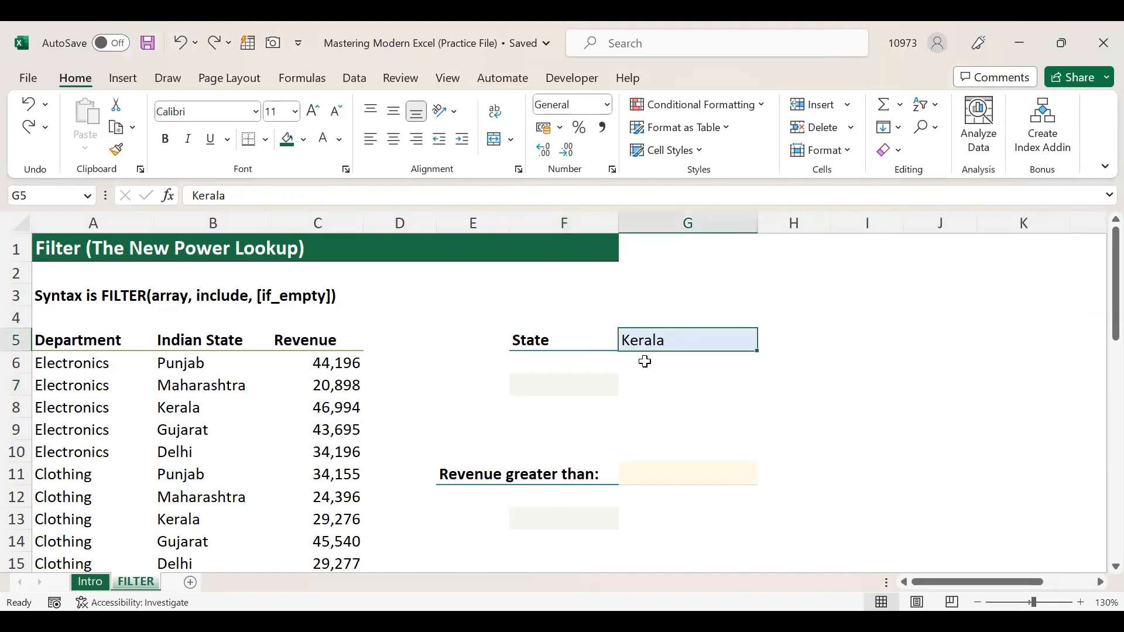
pyautogui.click(603, 383)
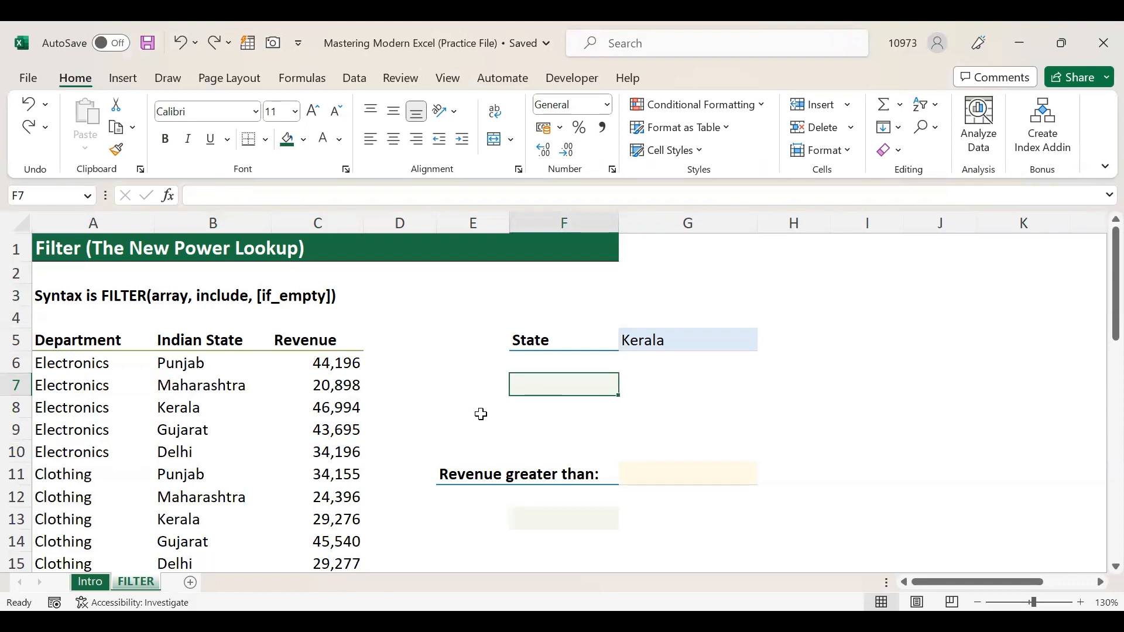
pyautogui.write('=')
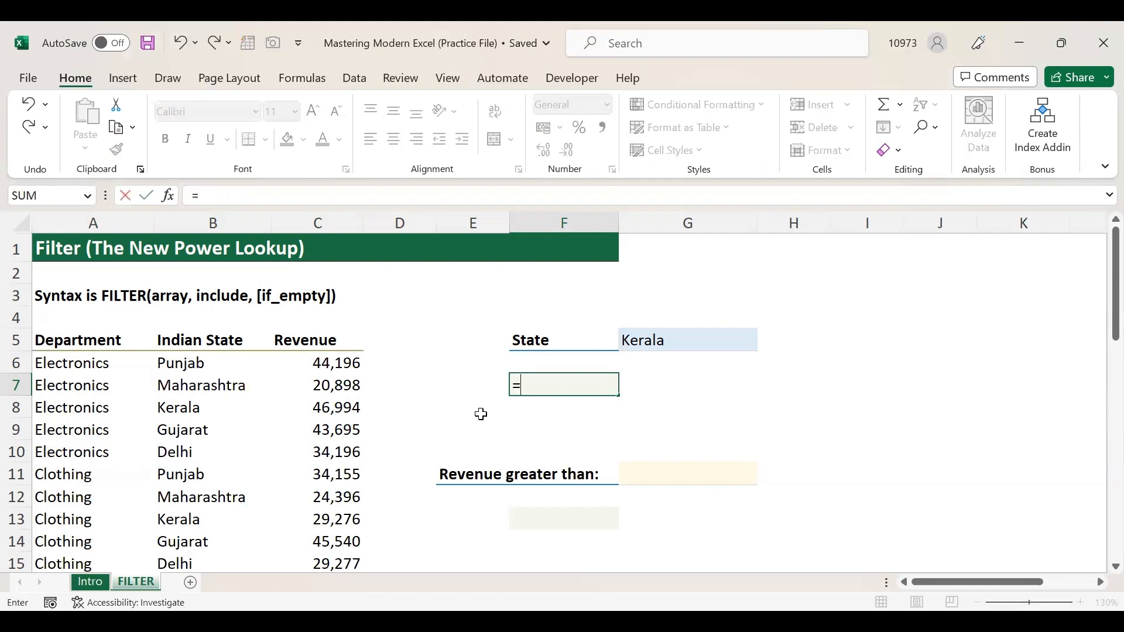
pyautogui.write('filter')
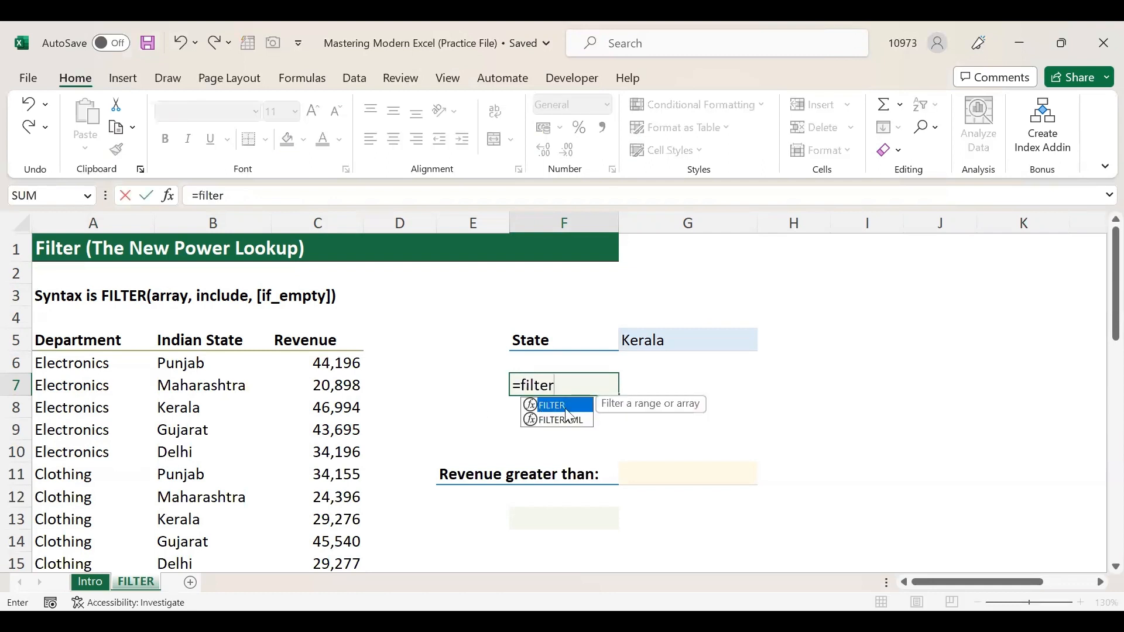
pyautogui.doubleClick(586, 404)
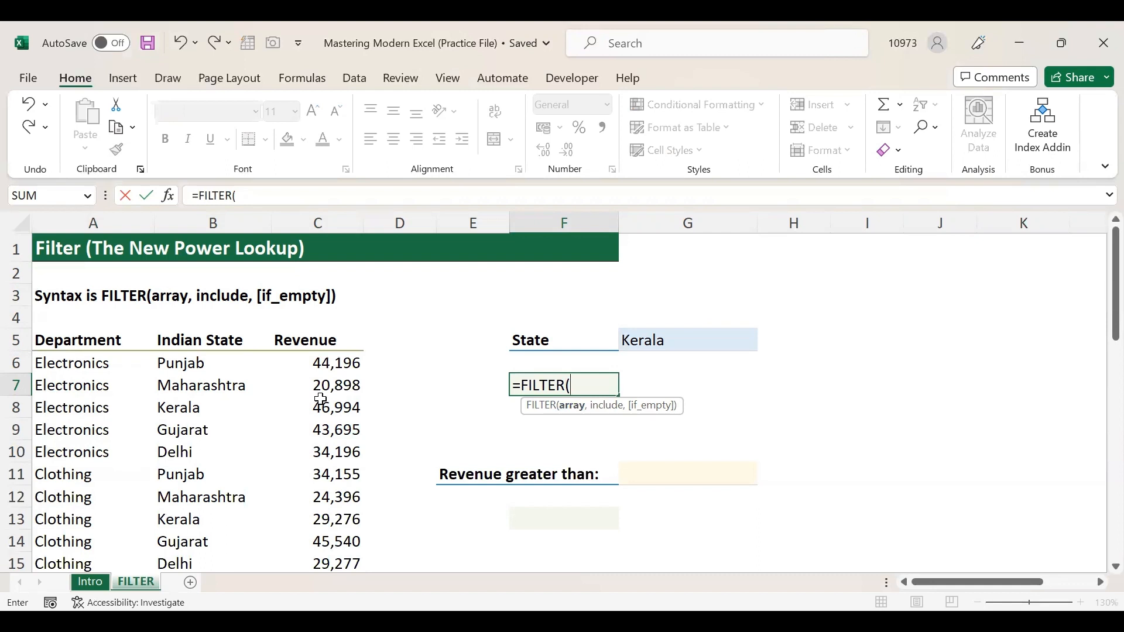
pyautogui.click(112, 361)
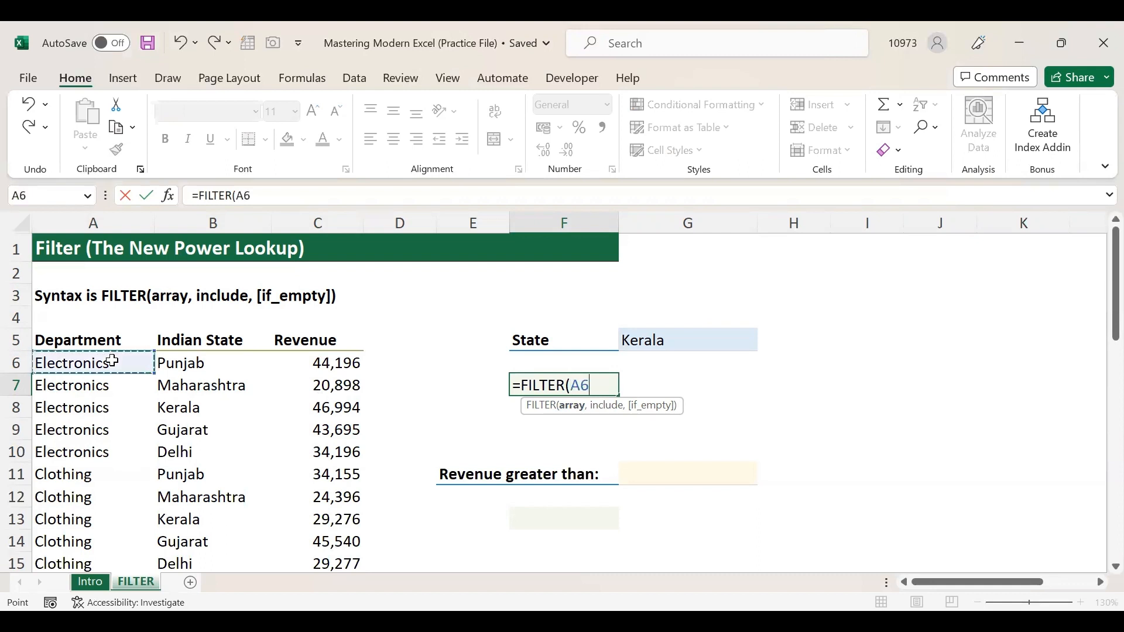
pyautogui.hotkey('ctrl', 'shift', 'Right')
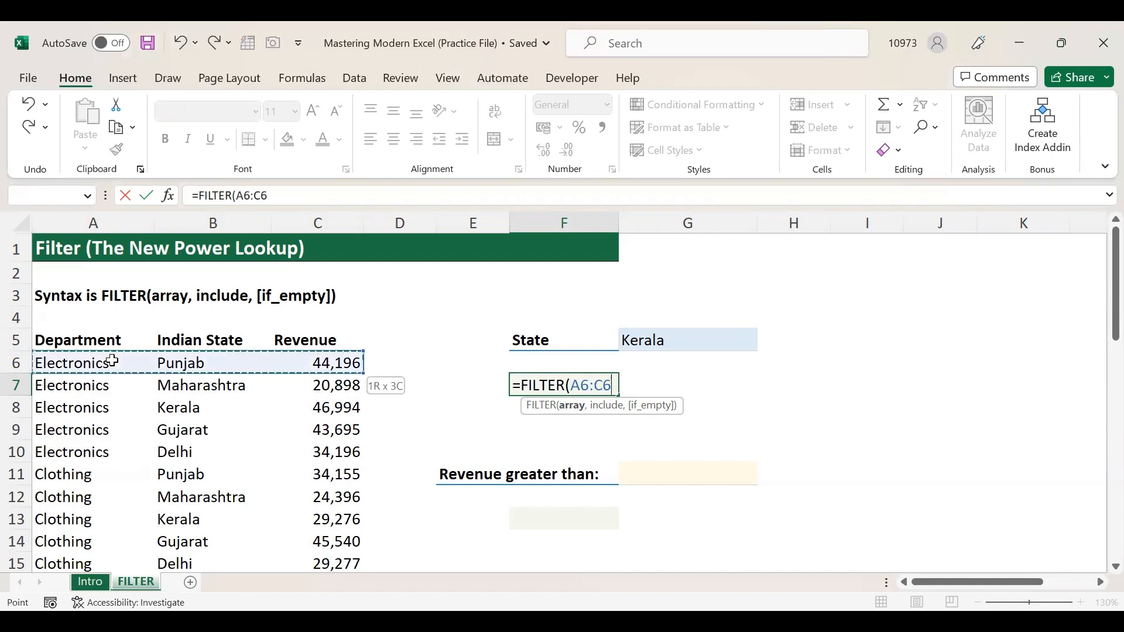
pyautogui.hotkey('ctrl', 'shift', 'Down')
pyautogui.scroll(2, 242, 418)
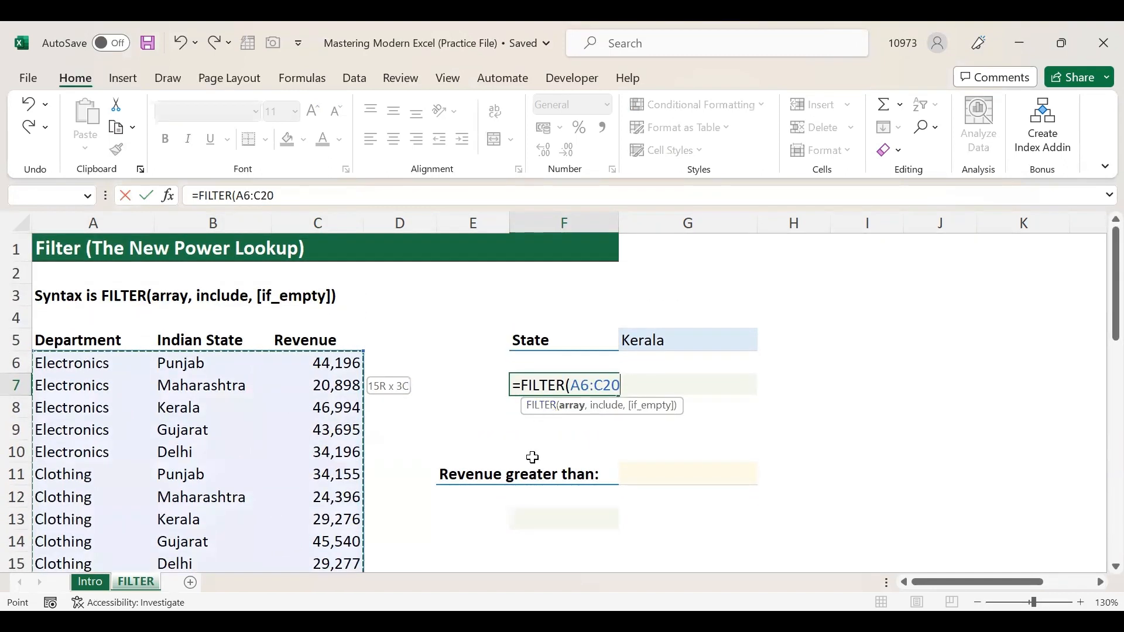
# Set the formula's include condition so that the Indian State column matches the chosen state, B6:B20=G5.
pyautogui.write(',')
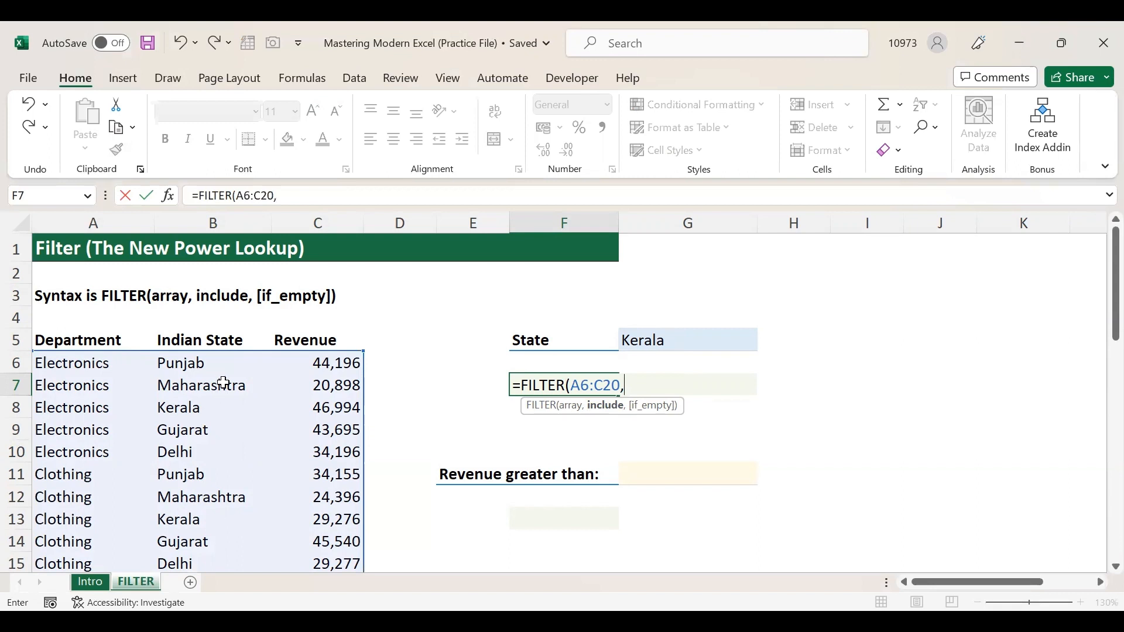
pyautogui.click(236, 363)
pyautogui.hotkey('ctrl', 'shift', 'Down')
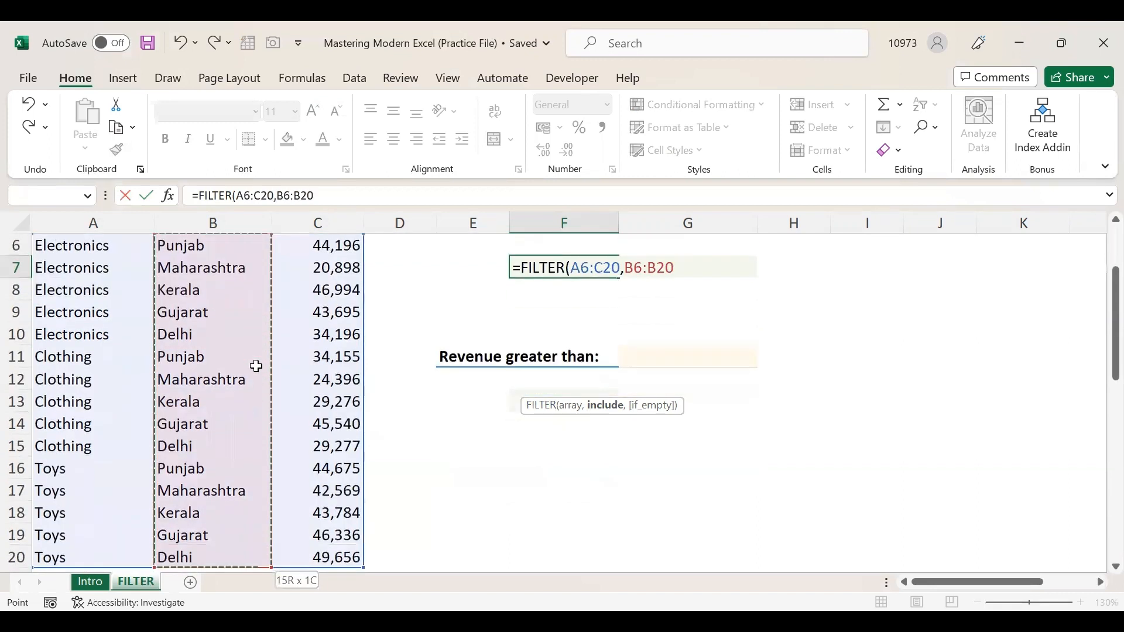
pyautogui.scroll(3, 225, 375)
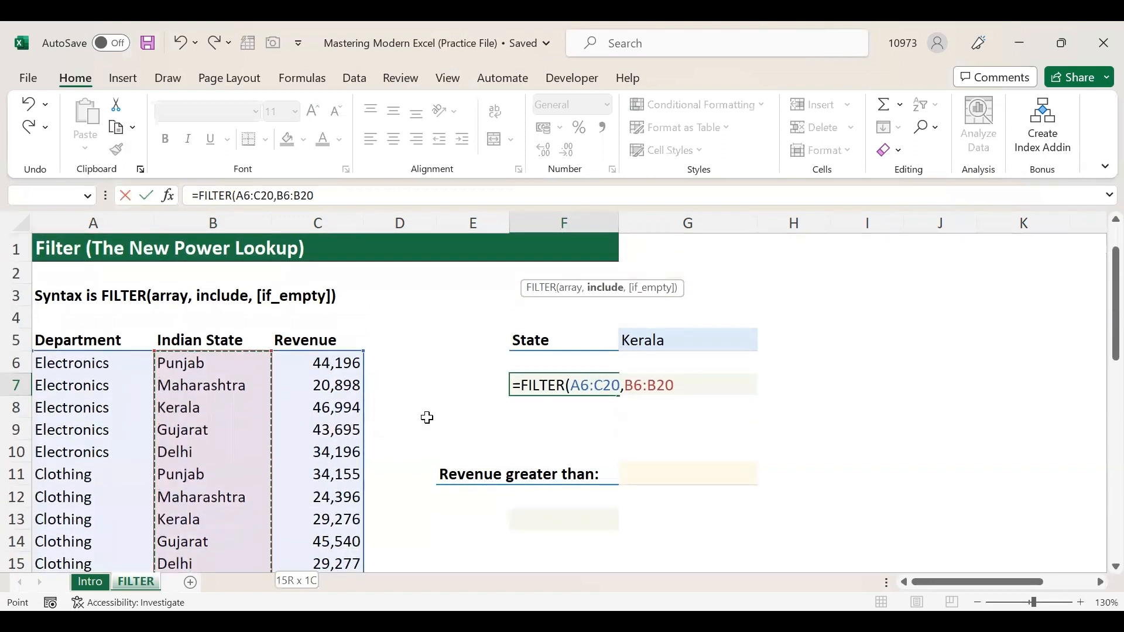
pyautogui.write('=')
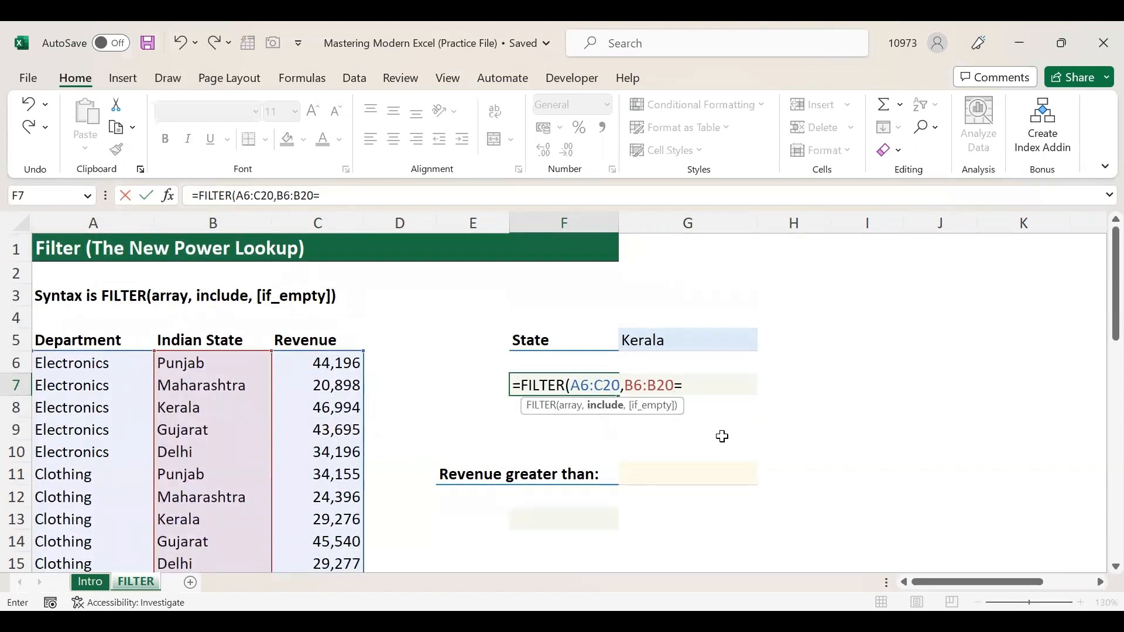
pyautogui.click(644, 334)
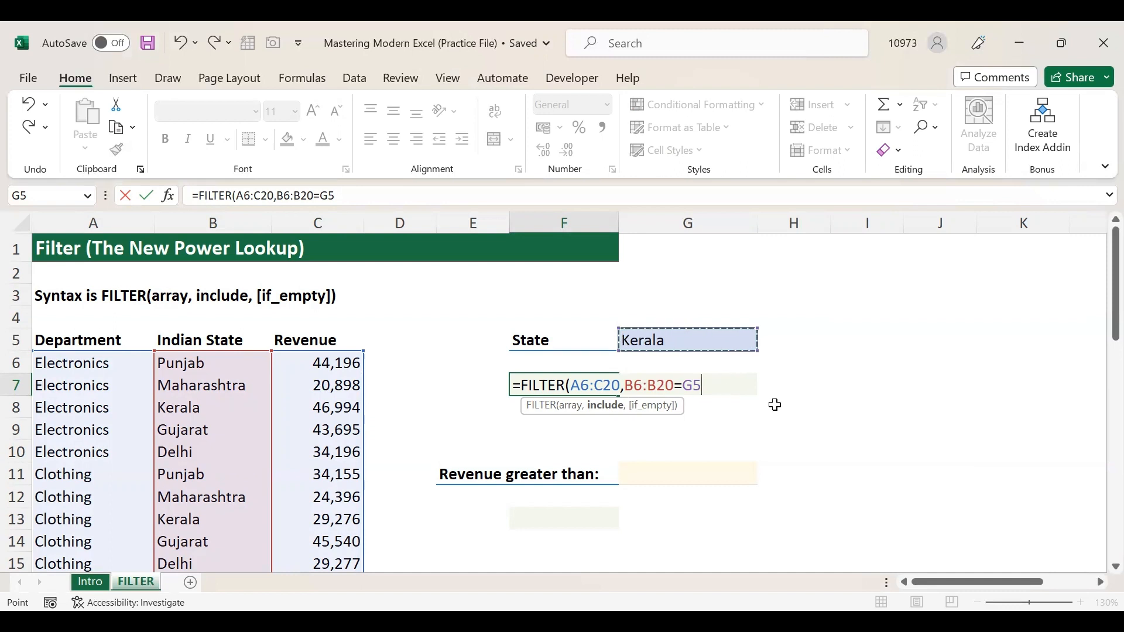
# Add "Value Not Available" as the if_empty argument and complete the FILTER formula in F7.
pyautogui.write(',')
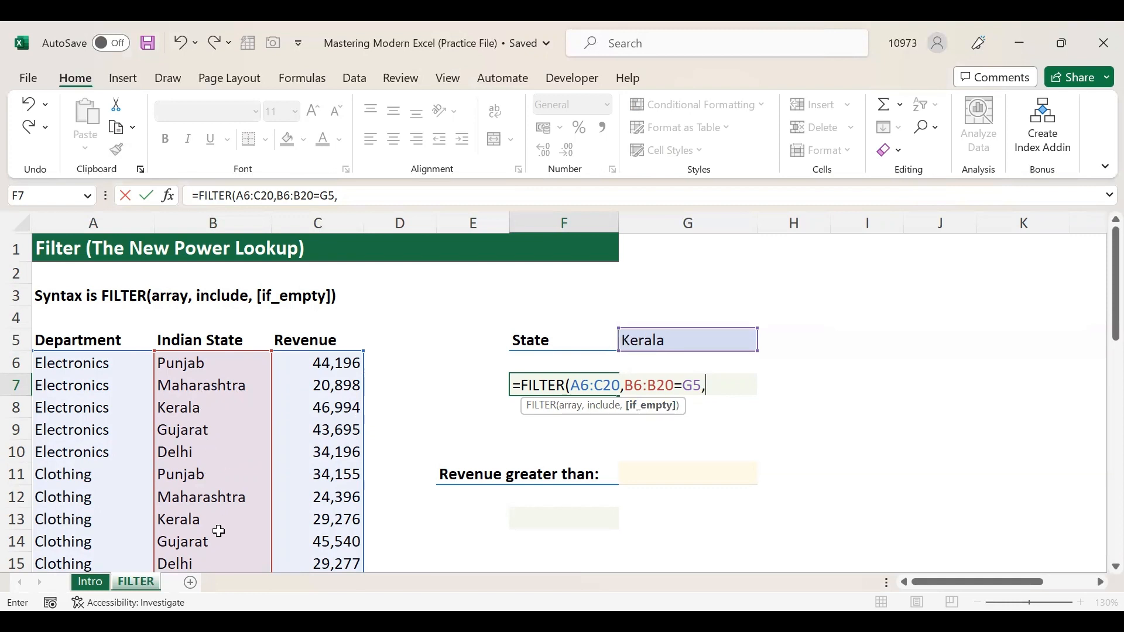
pyautogui.scroll(-2, 222, 523)
pyautogui.scroll(2, 227, 381)
pyautogui.write('"Value N')
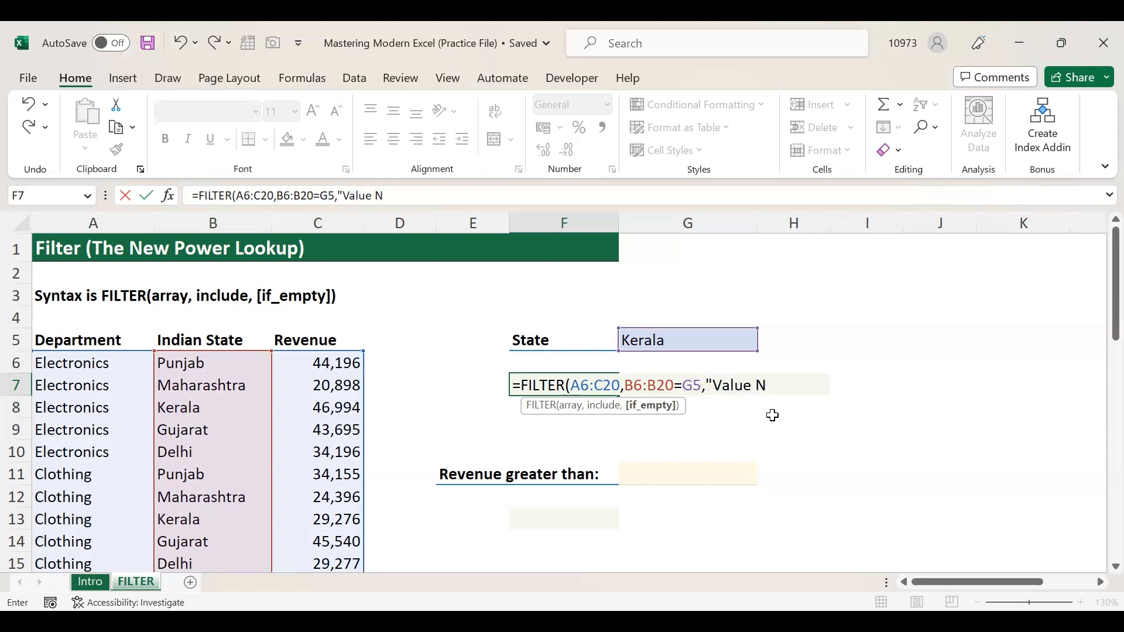
pyautogui.write('ot Available')
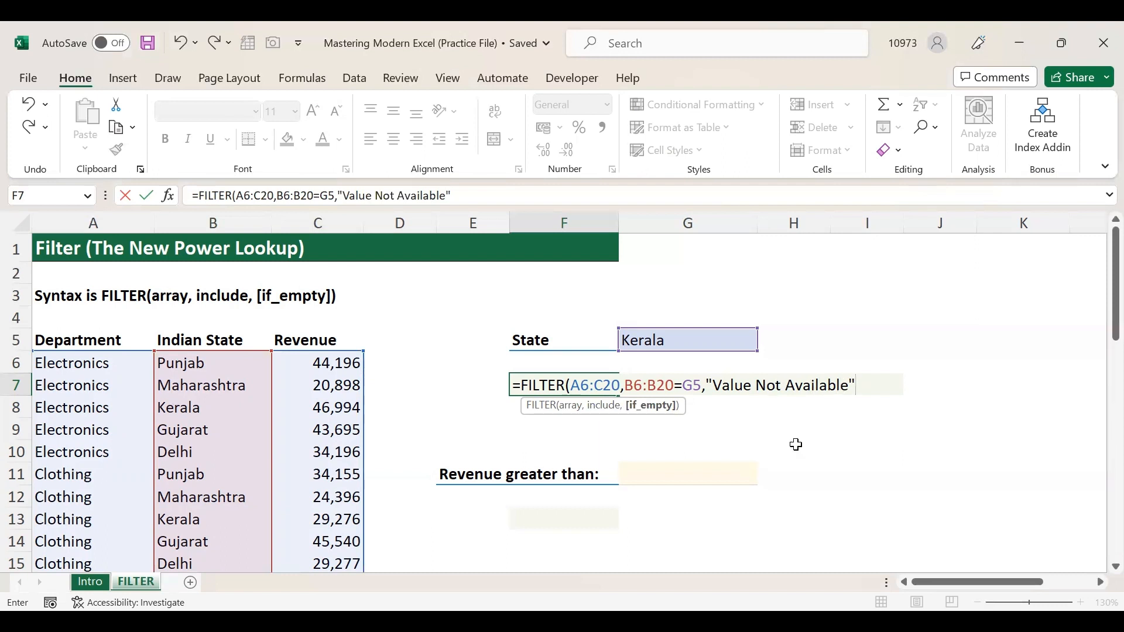
pyautogui.press('Return')
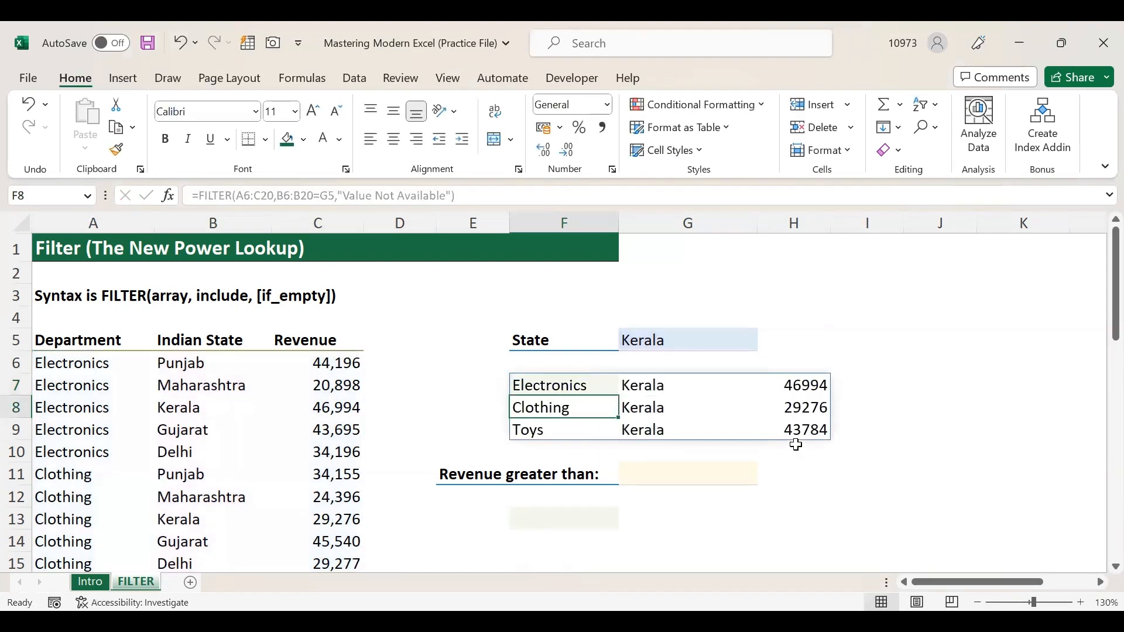
# Compare the formula in F7 with the formula shown for the other cells of its spilled range.
pyautogui.click(557, 386)
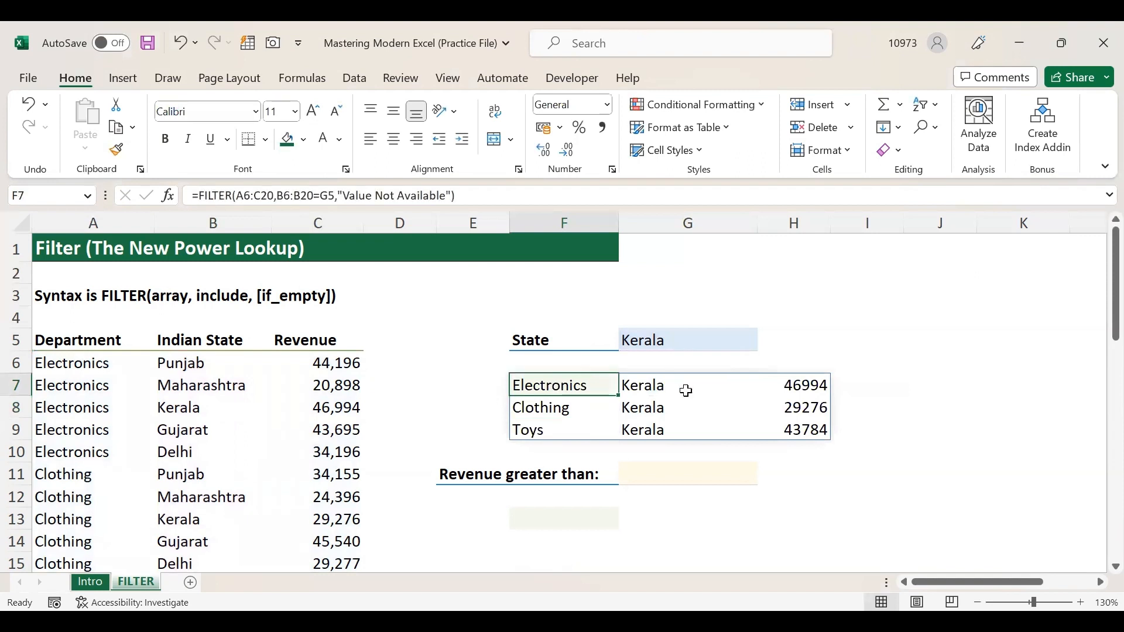
pyautogui.click(592, 406)
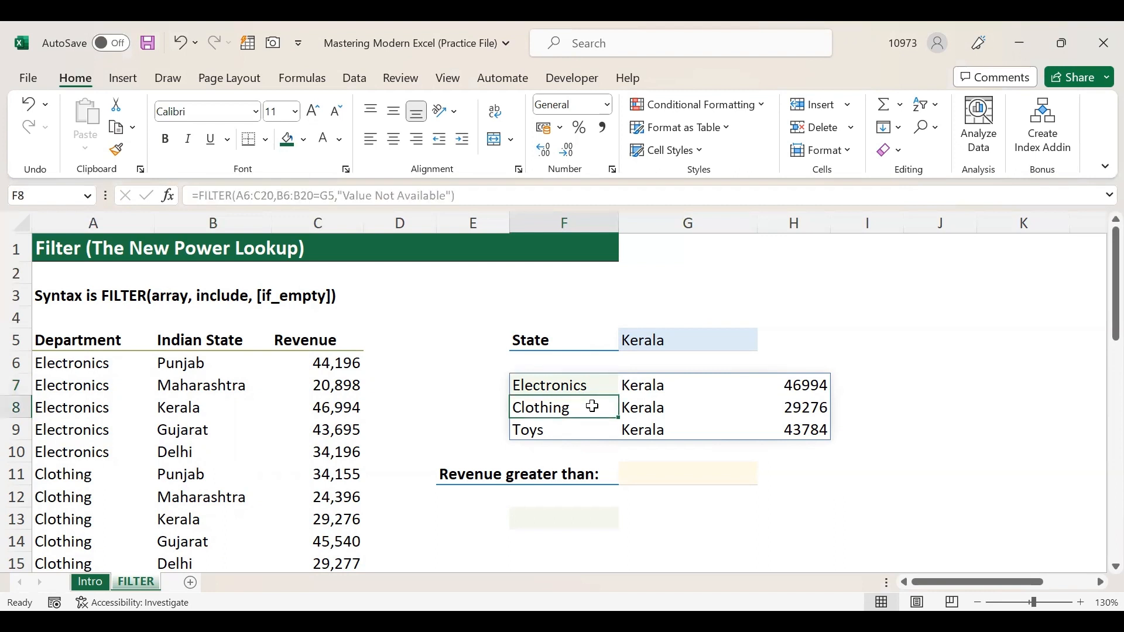
pyautogui.click(566, 388)
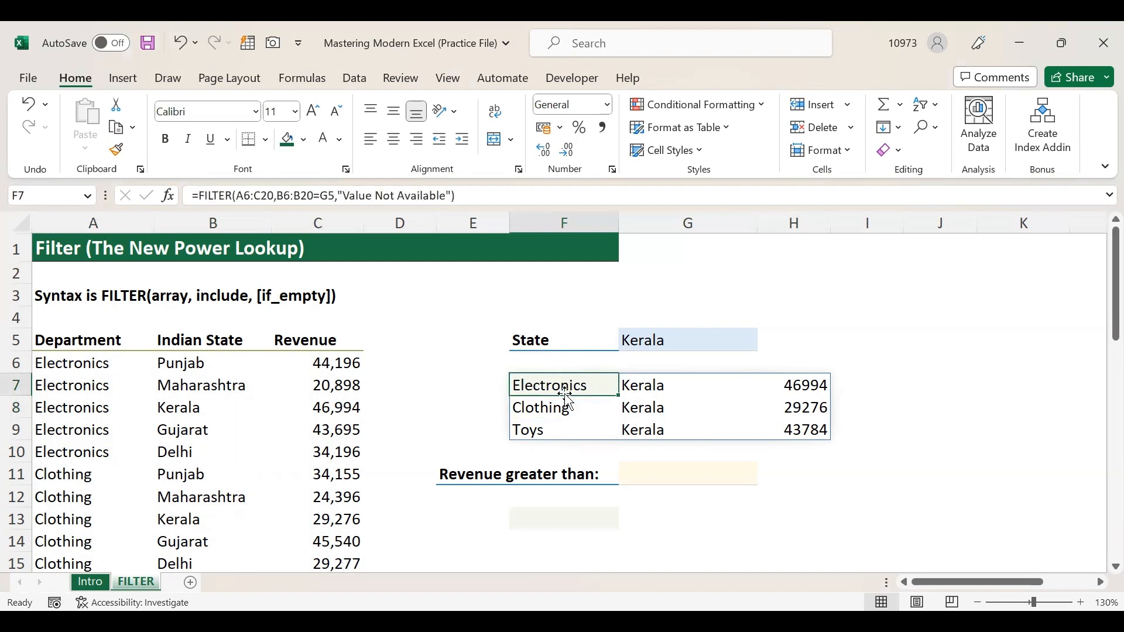
pyautogui.click(633, 414)
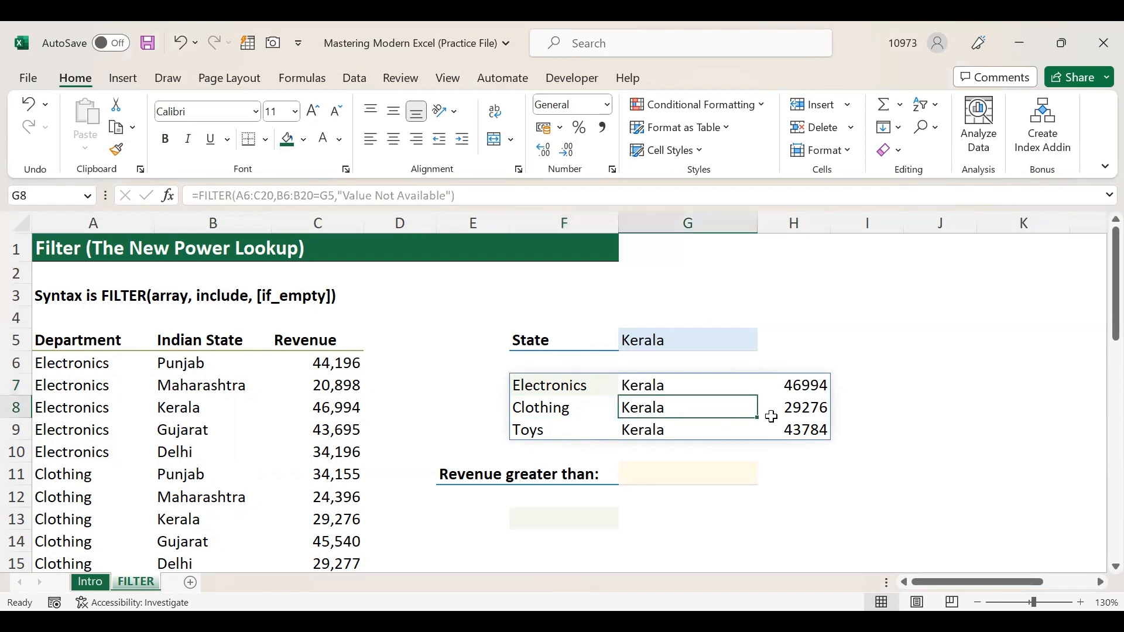
pyautogui.click(797, 431)
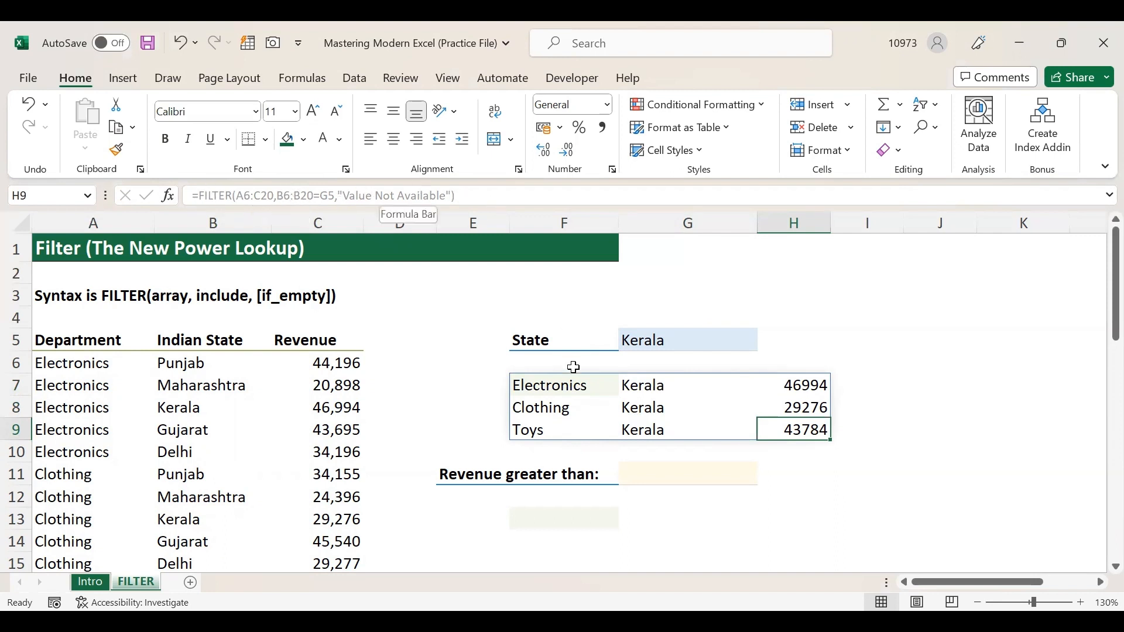
pyautogui.click(543, 383)
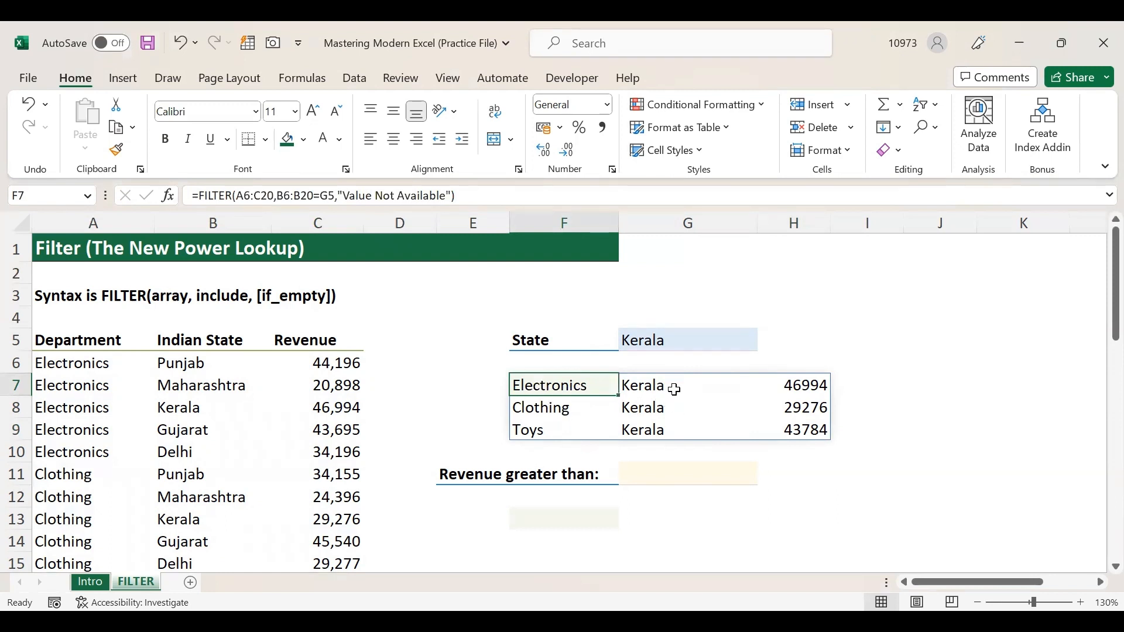
# Set the state in G5 to Telangana and check the formula's result in F7 against the Indian State column.
pyautogui.click(651, 342)
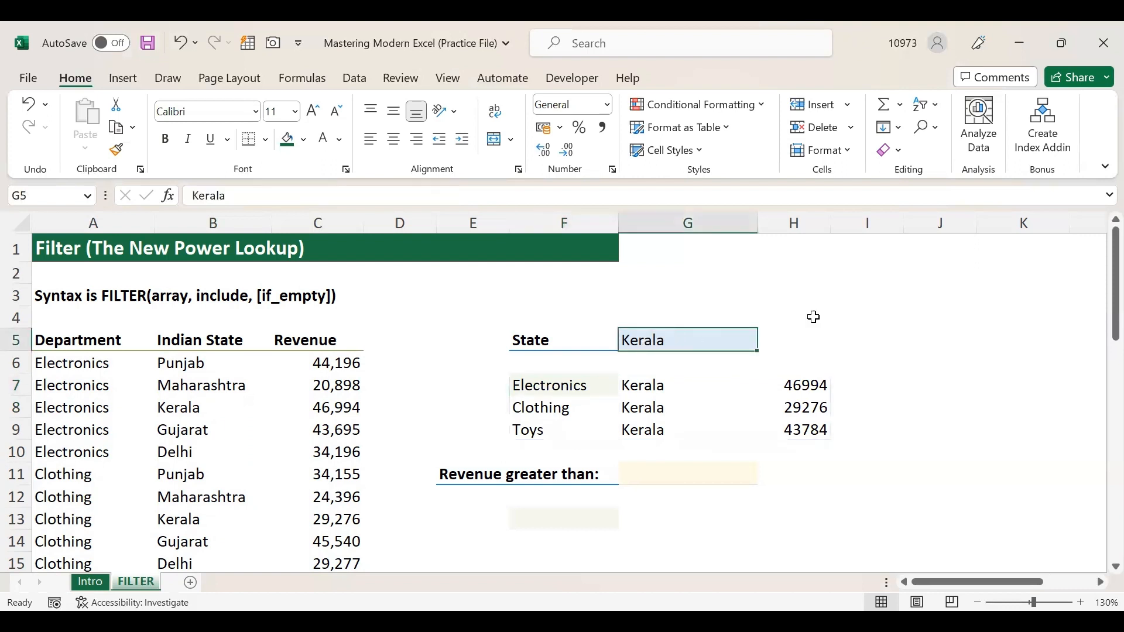
pyautogui.write('Telangana')
pyautogui.press('Return')
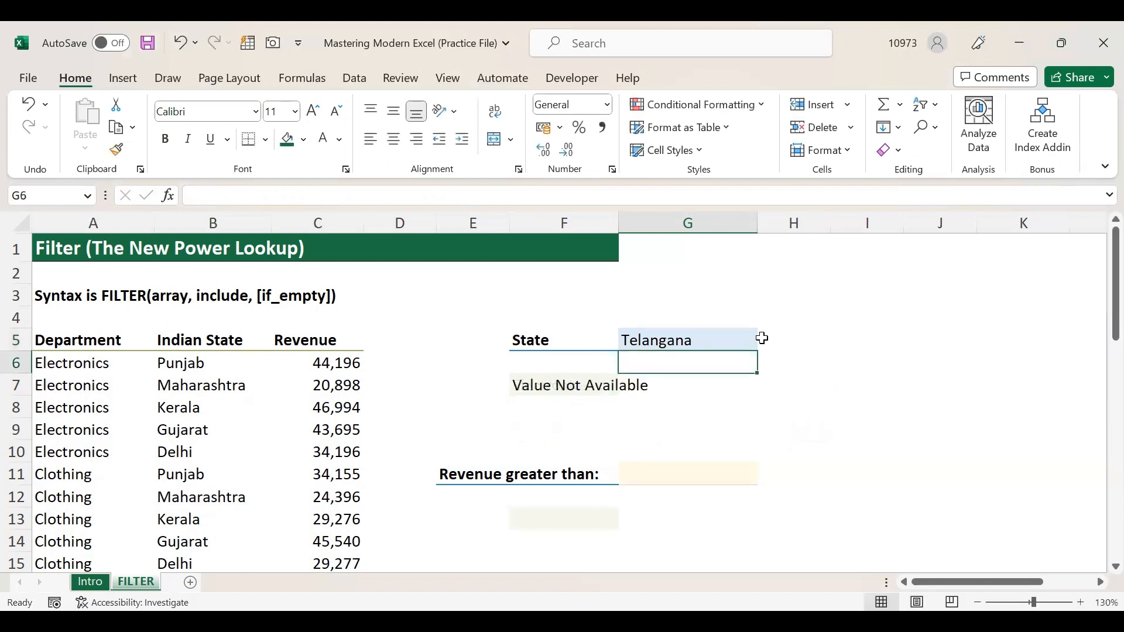
pyautogui.click(555, 387)
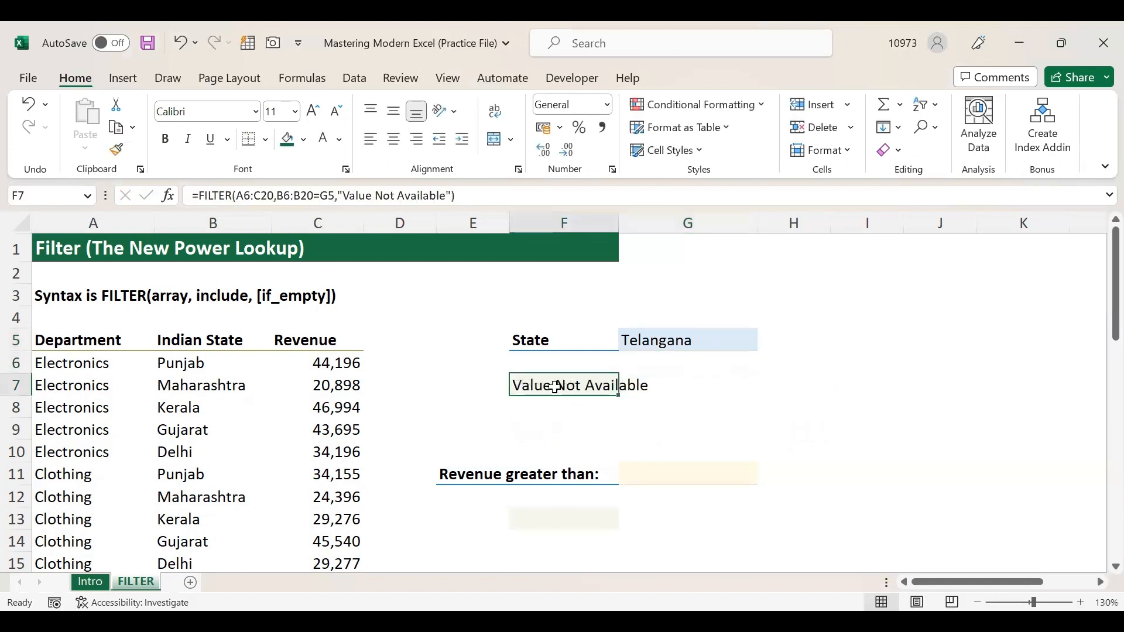
pyautogui.click(661, 345)
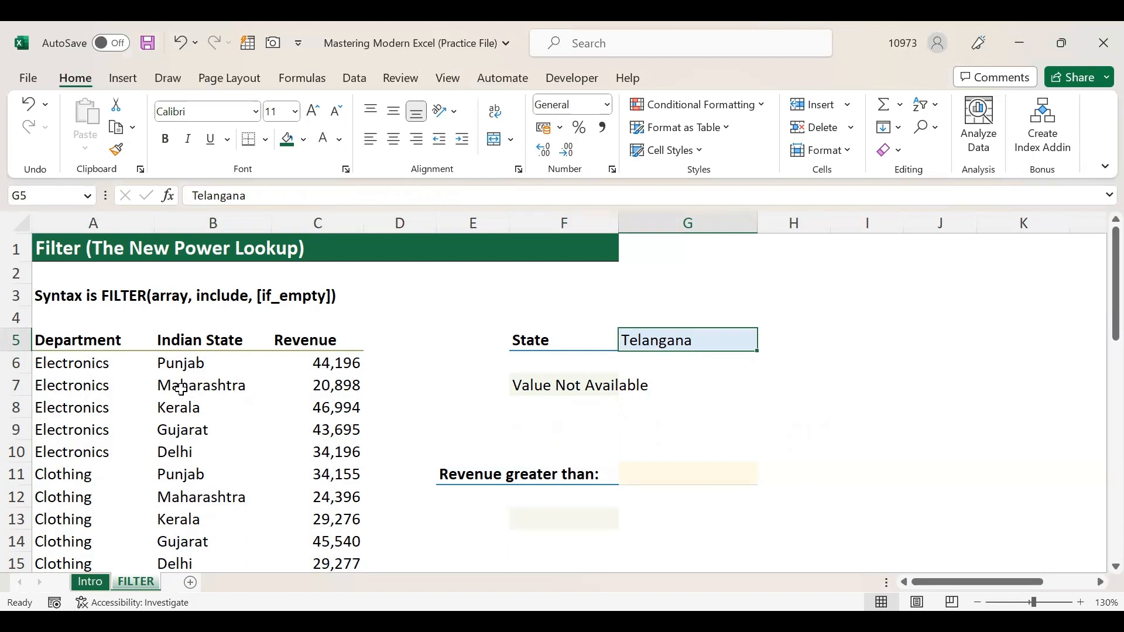
pyautogui.click(221, 362)
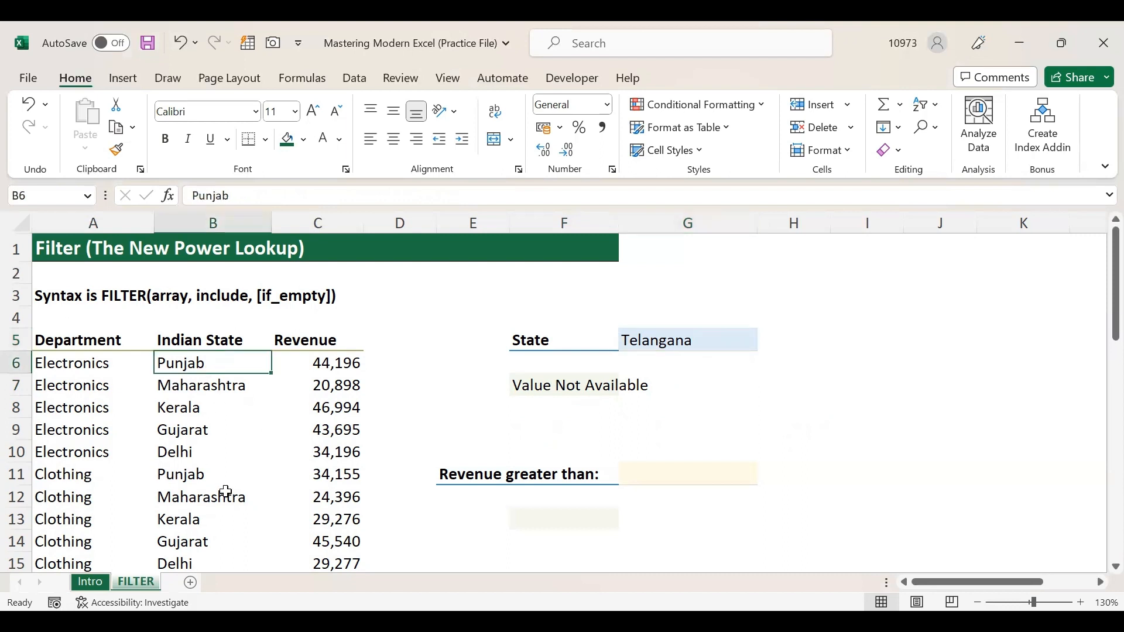
pyautogui.click(551, 383)
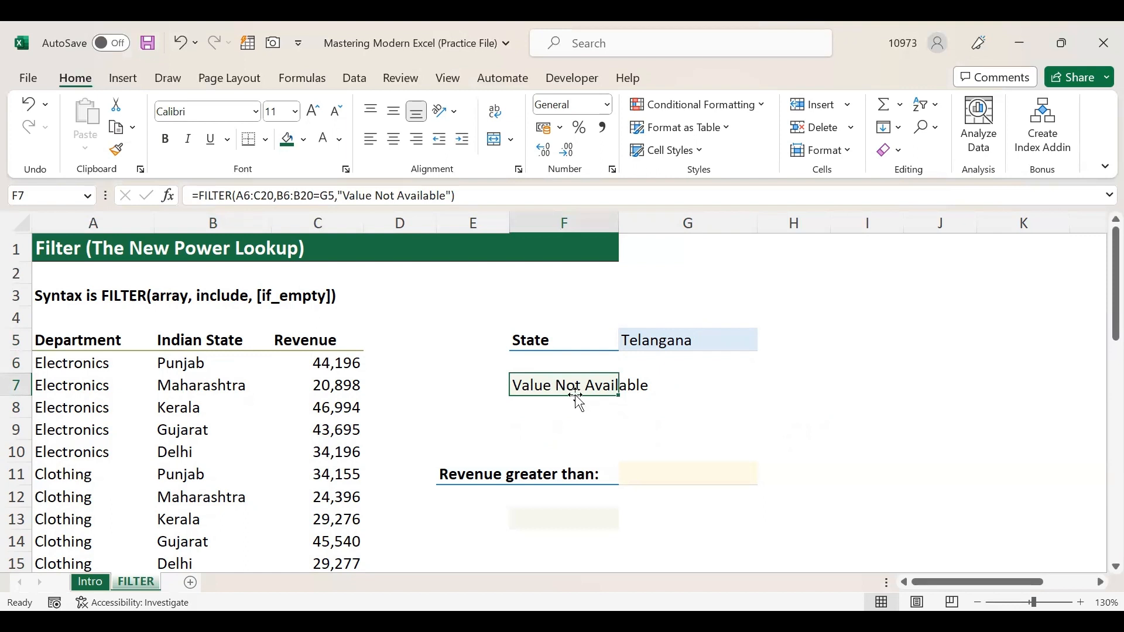
# Review the if_empty text inside the FILTER formula in F7, leaving the formula as it is.
pyautogui.doubleClick(536, 384)
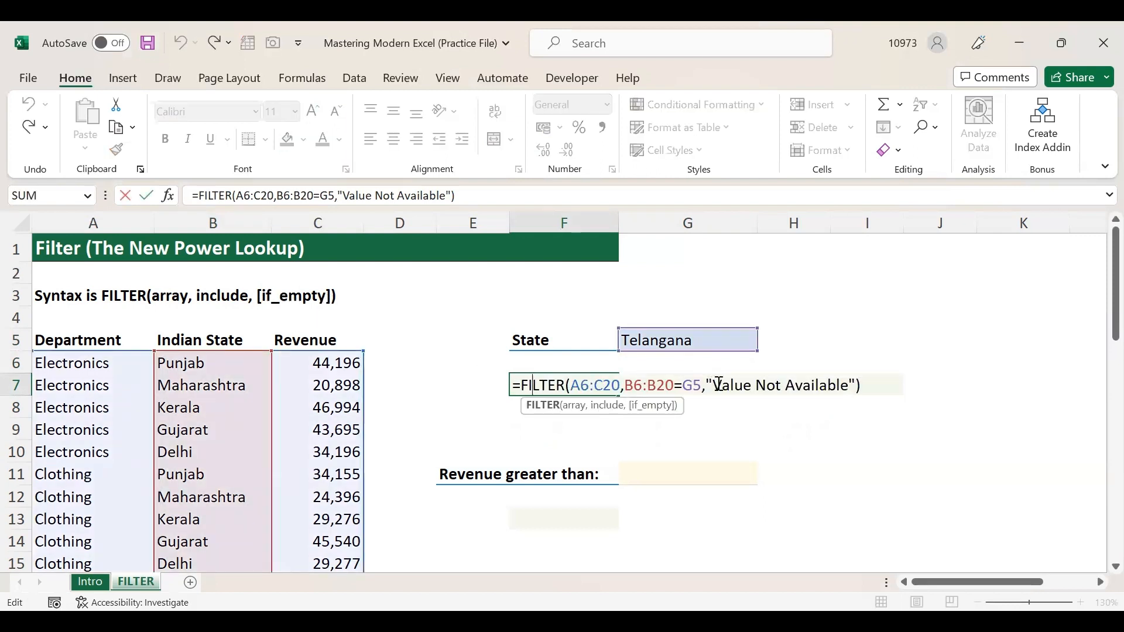
pyautogui.moveTo(715, 385); pyautogui.dragTo(845, 389)
pyautogui.press('Tab')
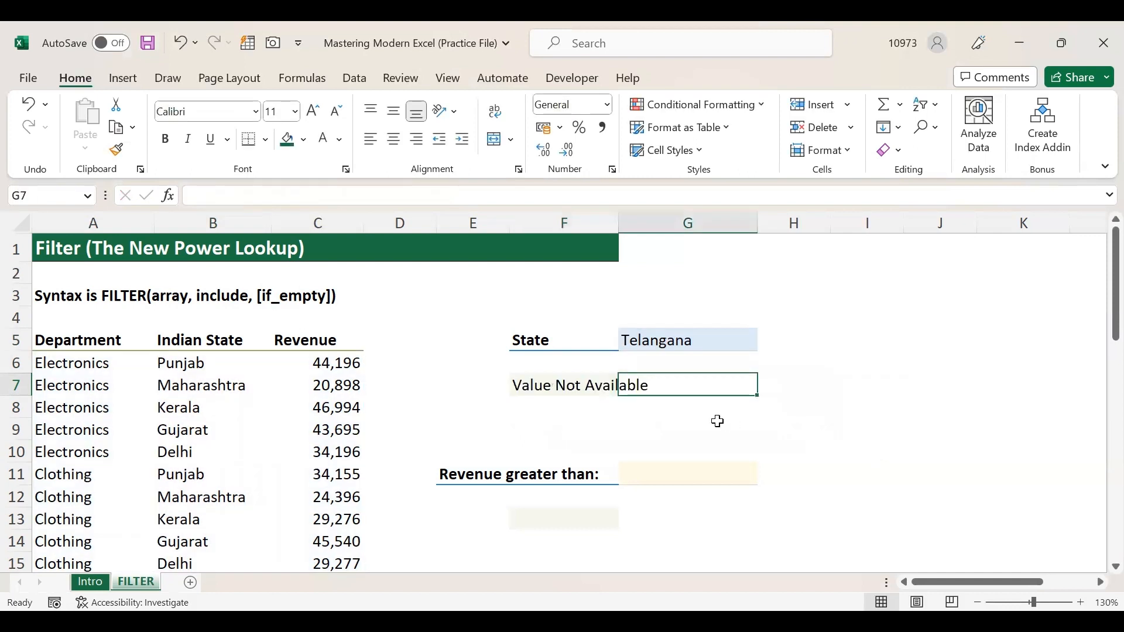
pyautogui.click(563, 380)
# Set the state in G5 to Punjab and check the state and revenue values returned by the formula.
pyautogui.click(657, 338)
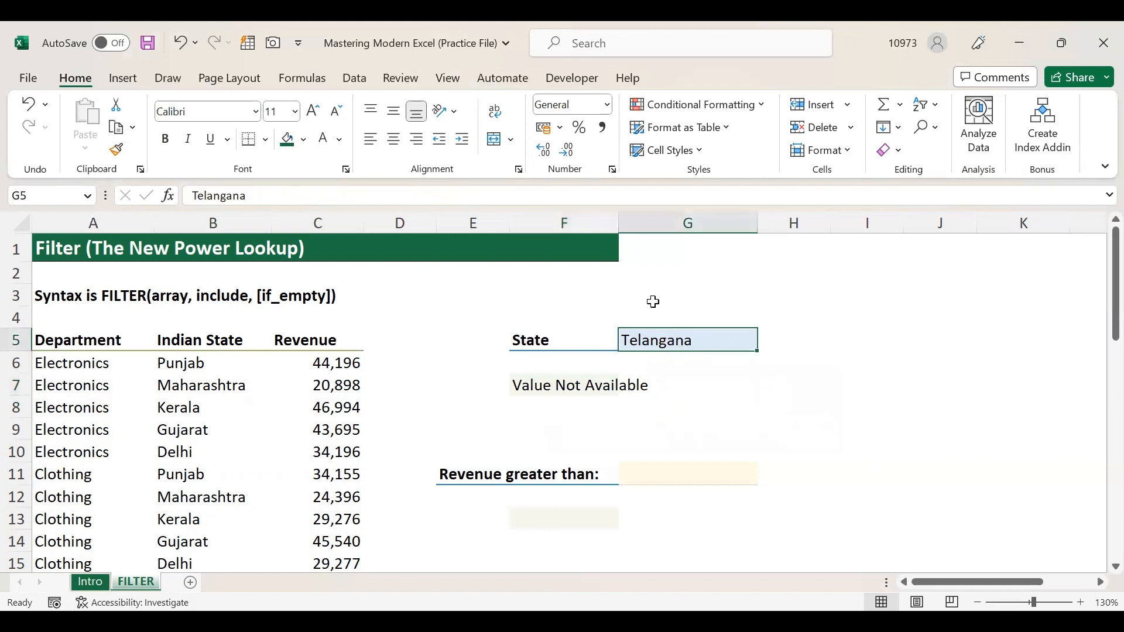
pyautogui.write('Punjabv')
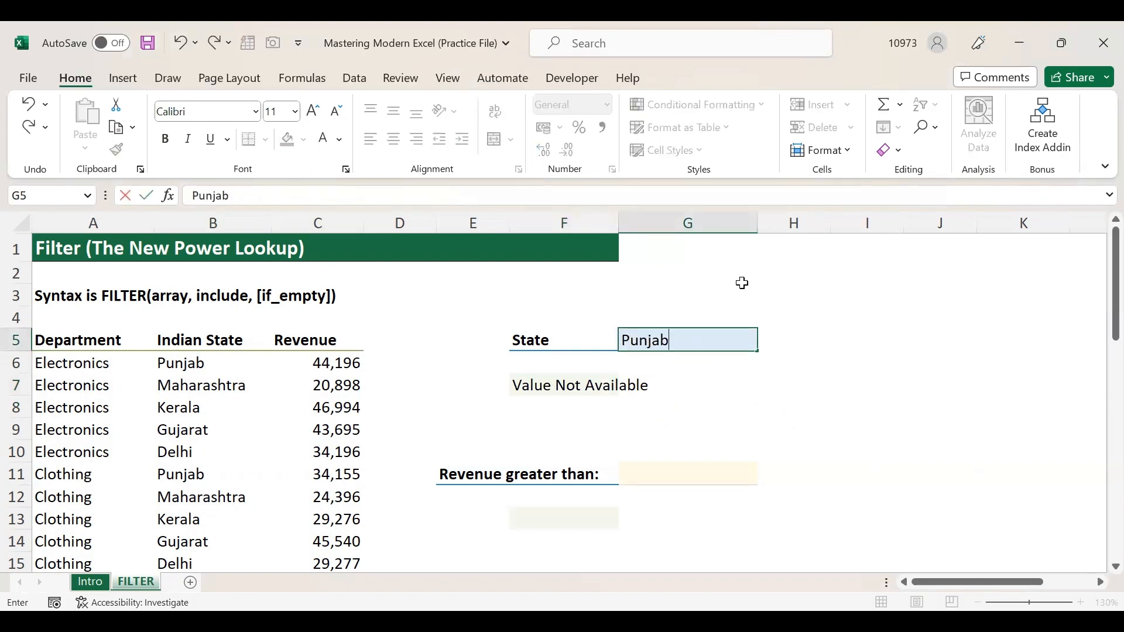
pyautogui.press('Return')
pyautogui.moveTo(685, 389); pyautogui.dragTo(710, 429)
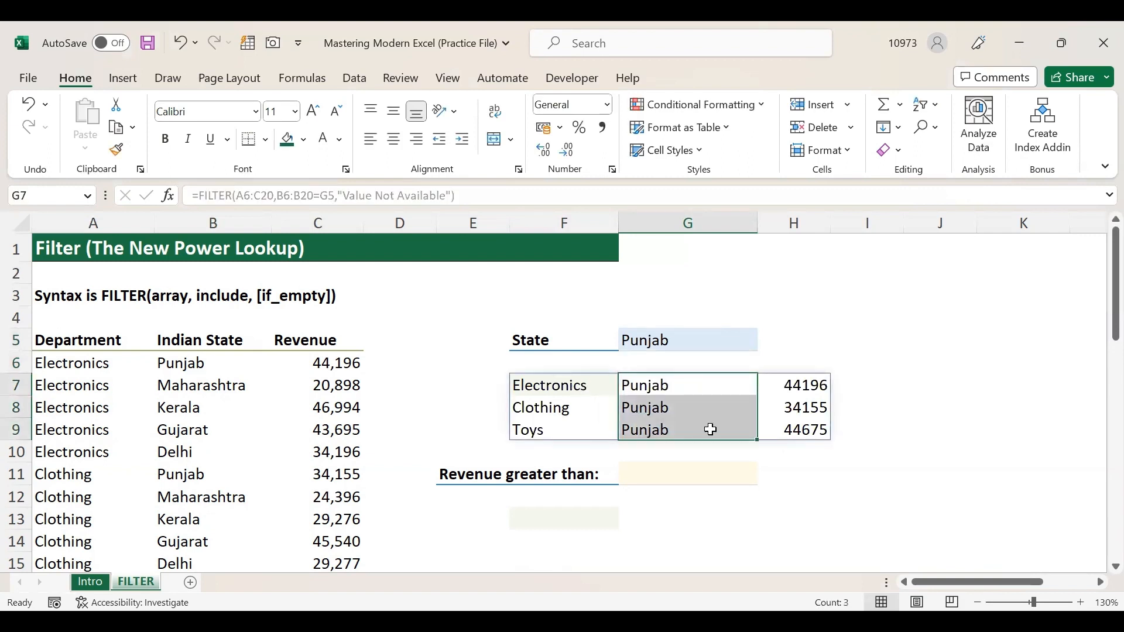
pyautogui.click(792, 384)
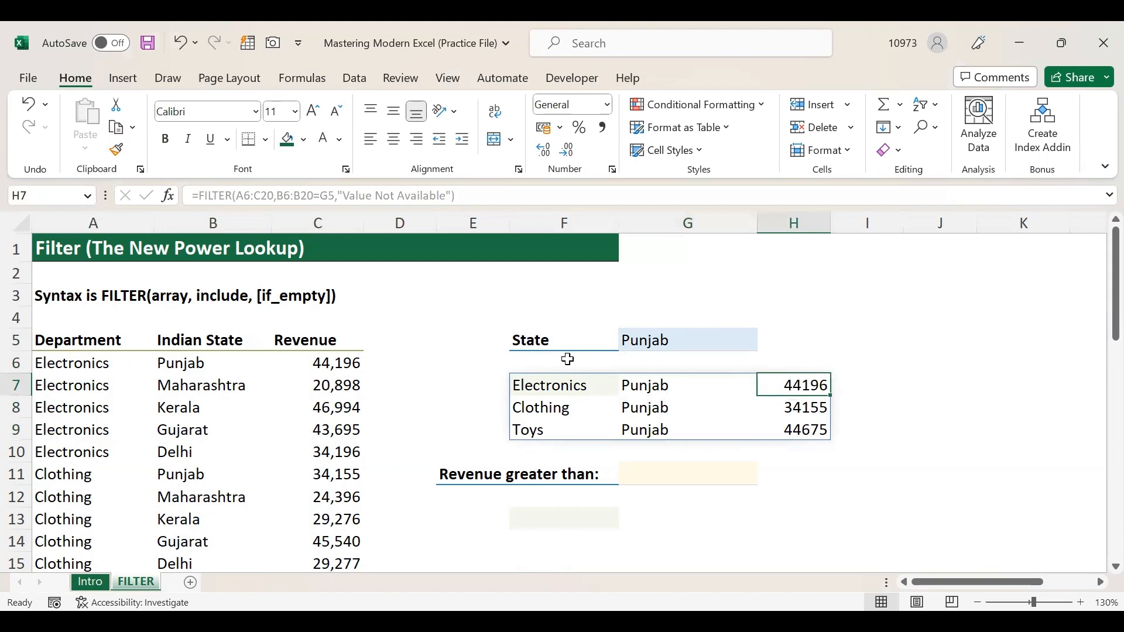
# Set the Punjab Clothing revenue in C11 to 43,323 and check the matching revenue in the filtered result in H8.
pyautogui.click(557, 384)
pyautogui.click(674, 390)
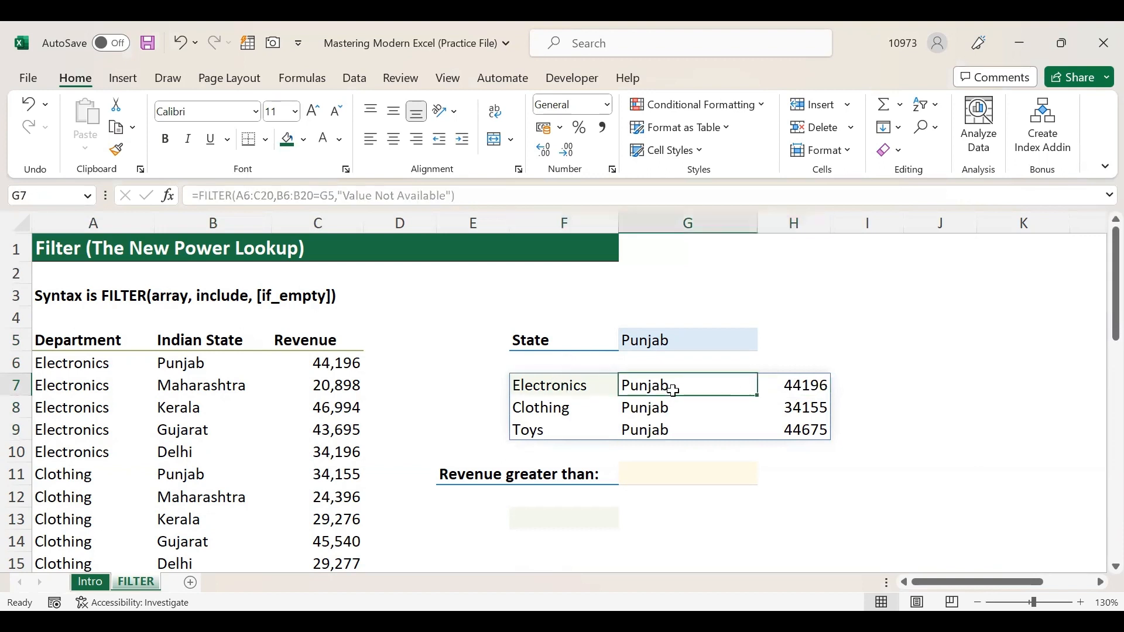
pyautogui.click(781, 409)
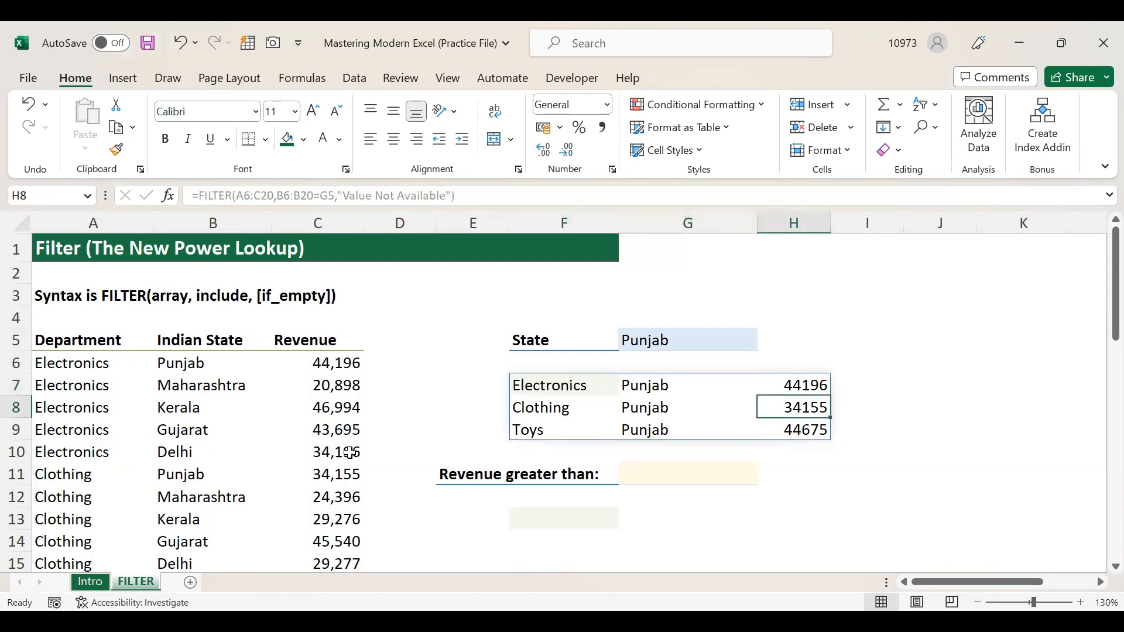
pyautogui.click(329, 466)
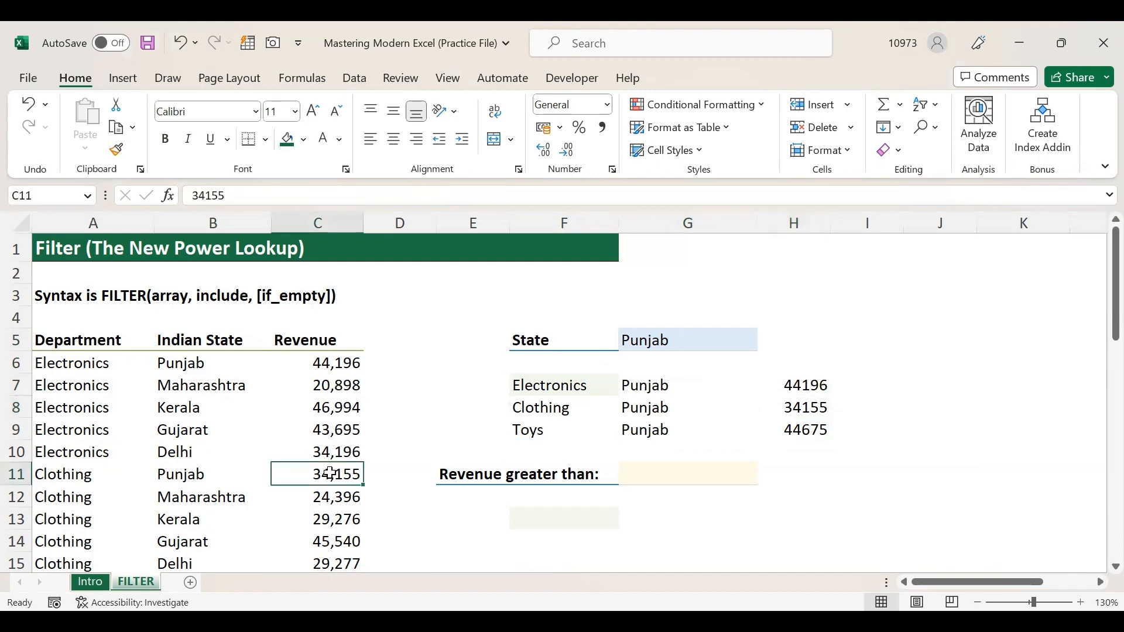
pyautogui.write('43,323')
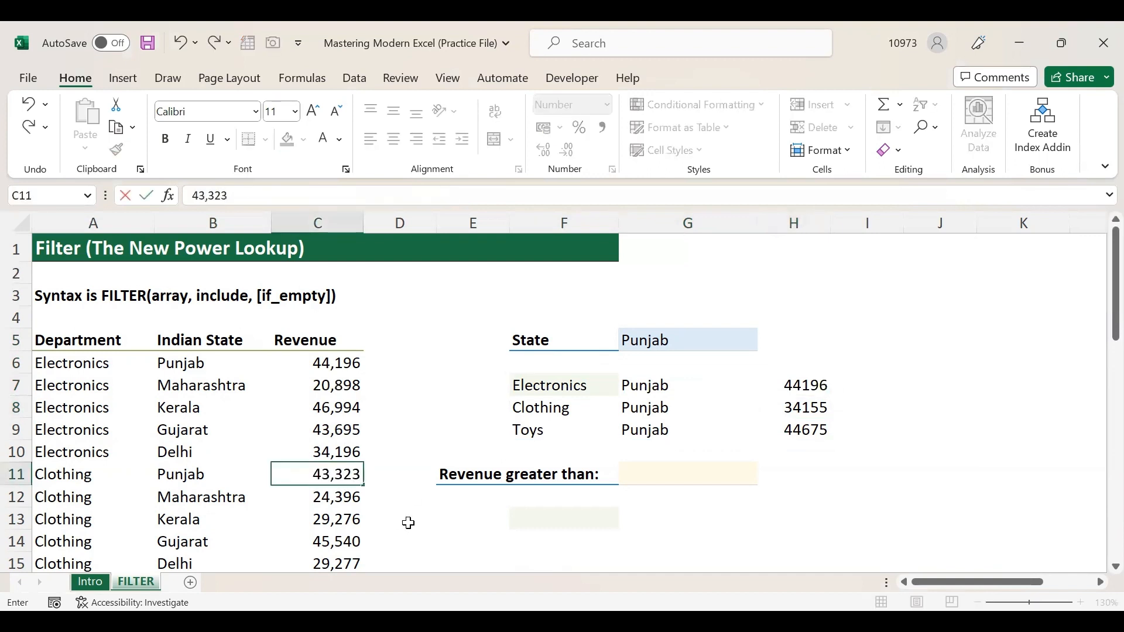
pyautogui.press('Return')
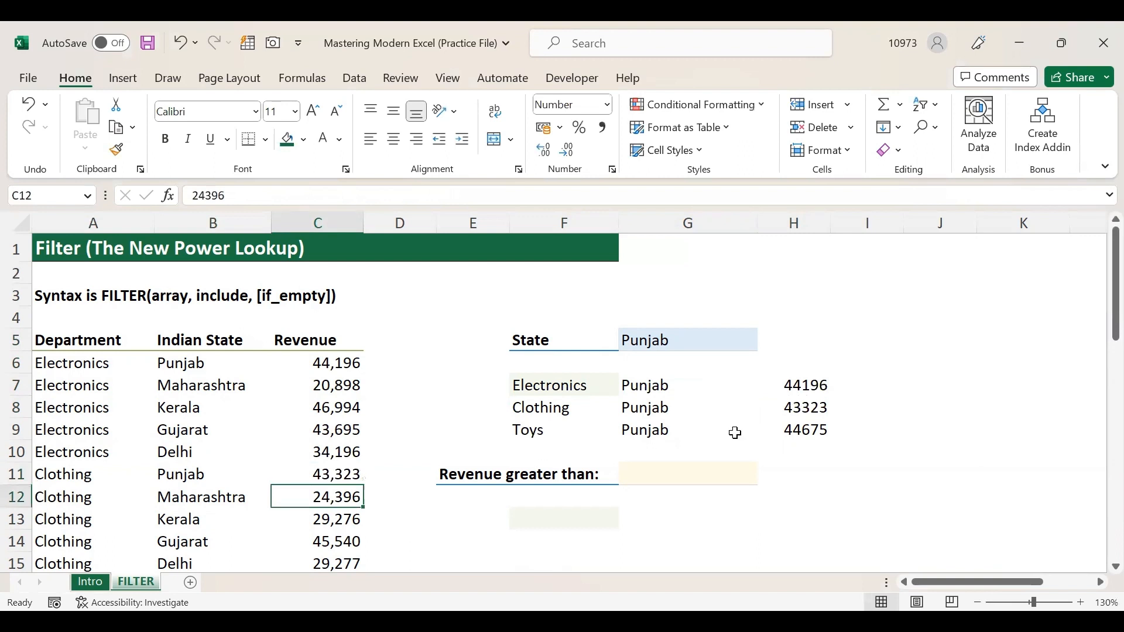
pyautogui.click(812, 402)
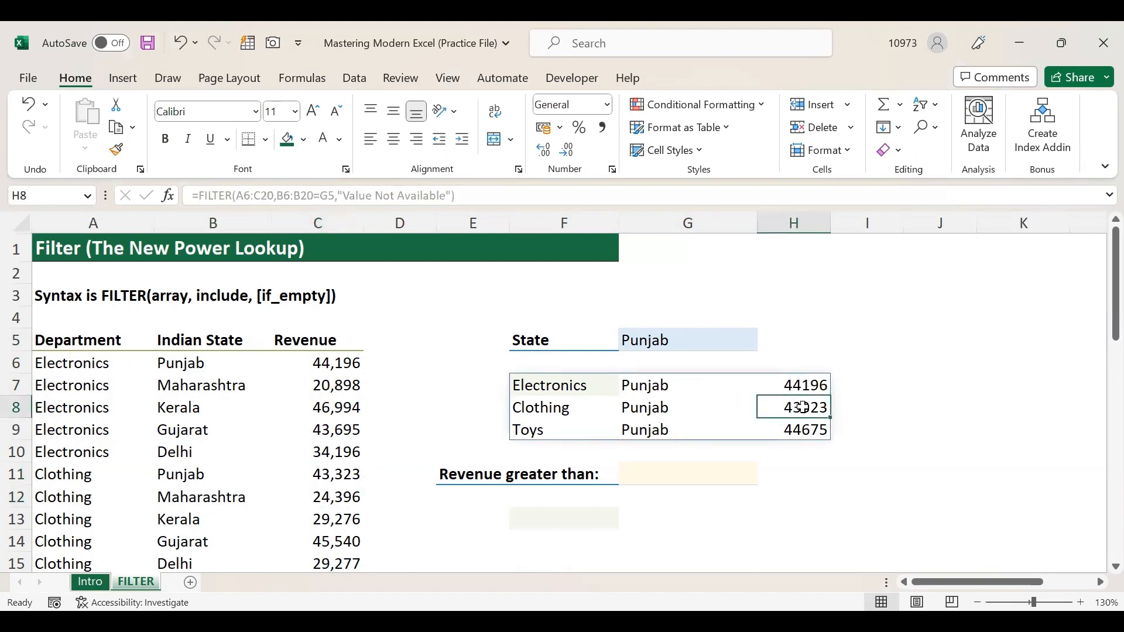
# Undo the revenue change in C11 and recheck the Punjab rows returned by the formula in F7.
pyautogui.hotkey('ctrl', 'z')
pyautogui.click(630, 415)
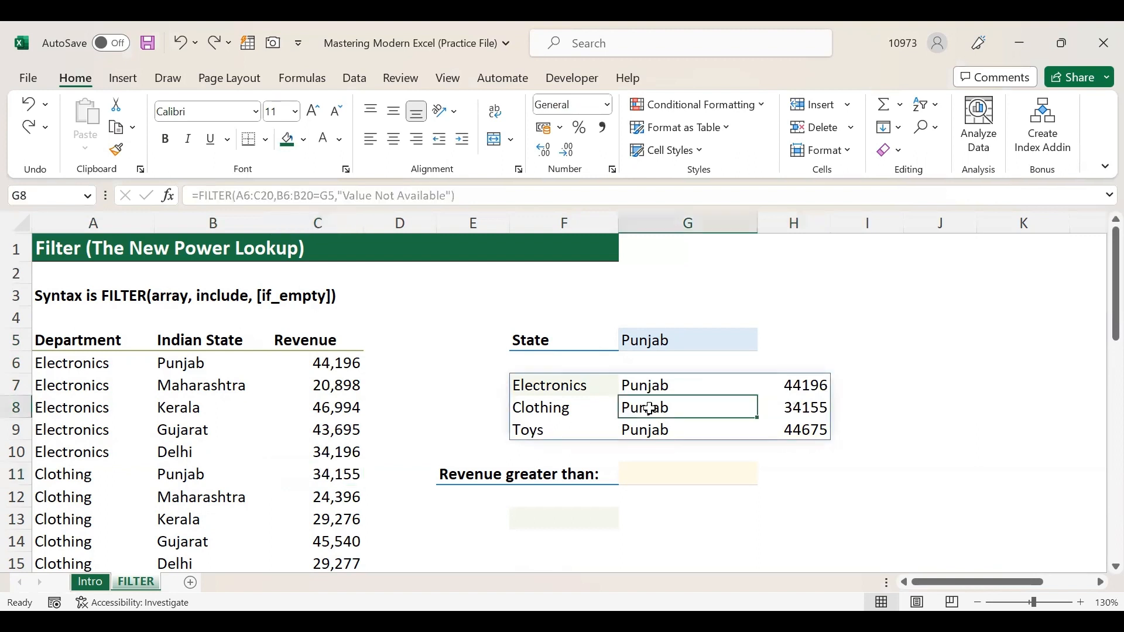
pyautogui.click(548, 381)
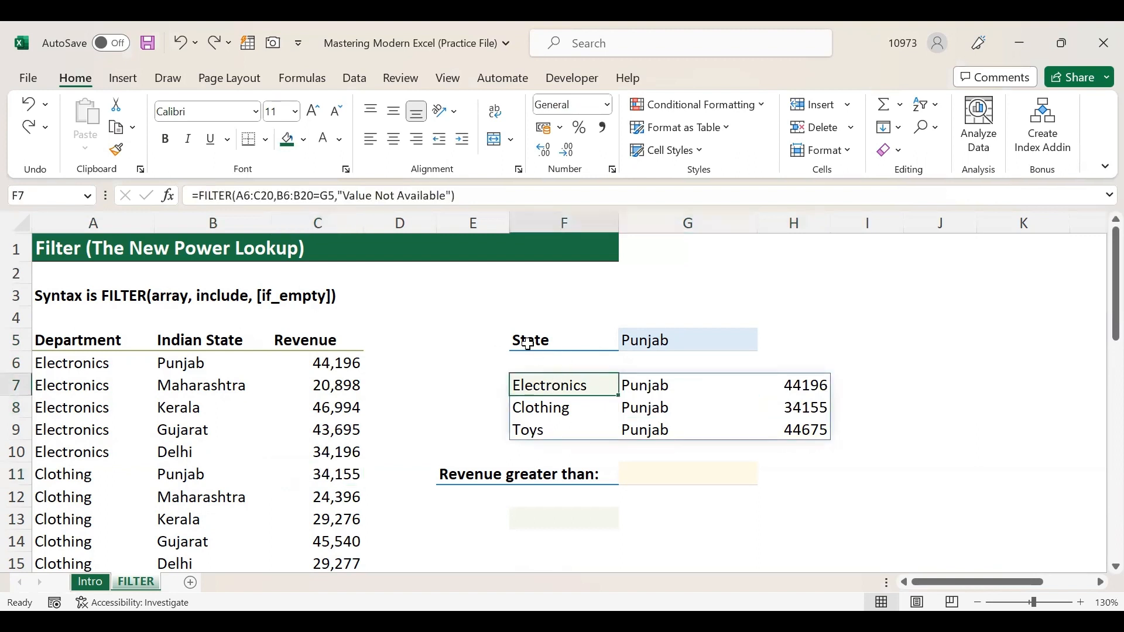
pyautogui.click(970, 427)
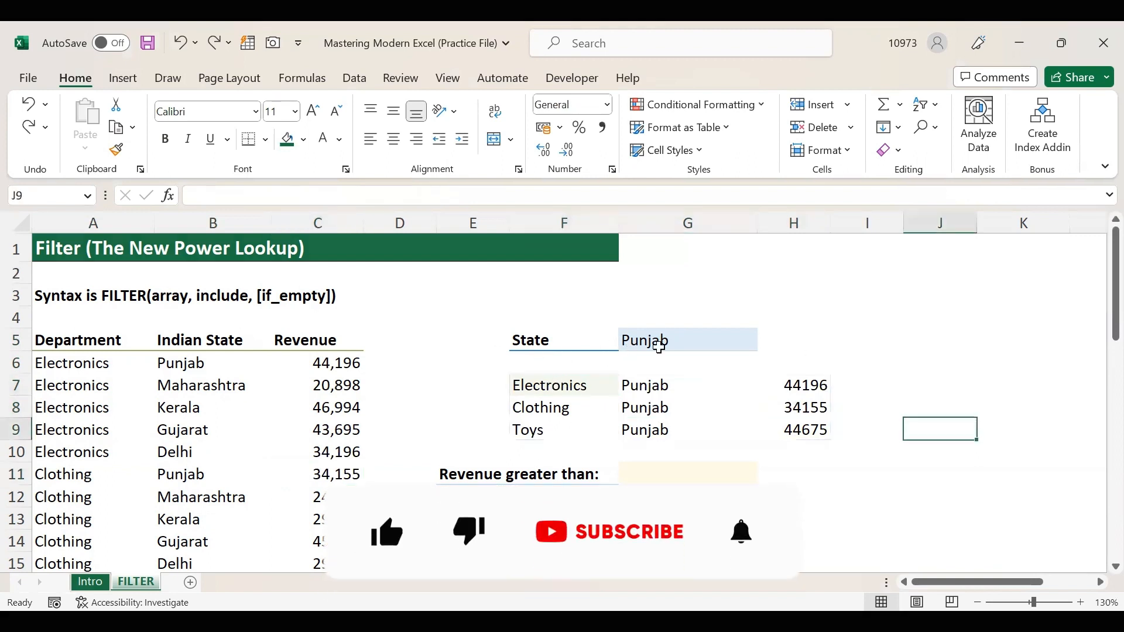
# Set the "Revenue greater than" threshold in G11 to 35,000.
pyautogui.click(657, 469)
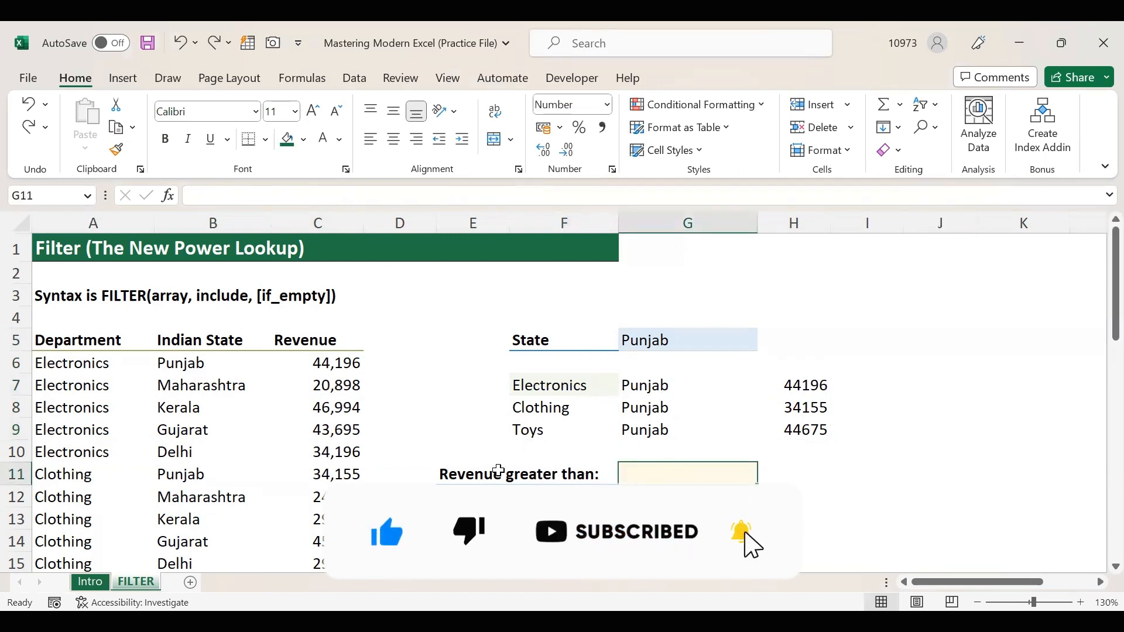
pyautogui.scroll(-1, 498, 471)
pyautogui.scroll(1, 498, 470)
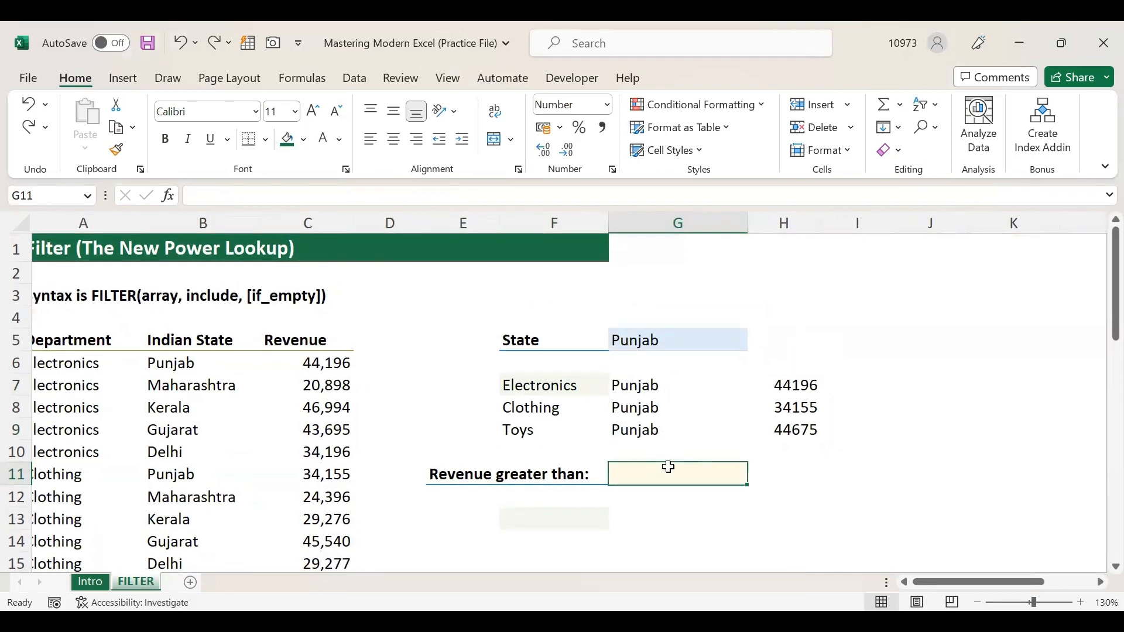
pyautogui.scroll(-1, 669, 466)
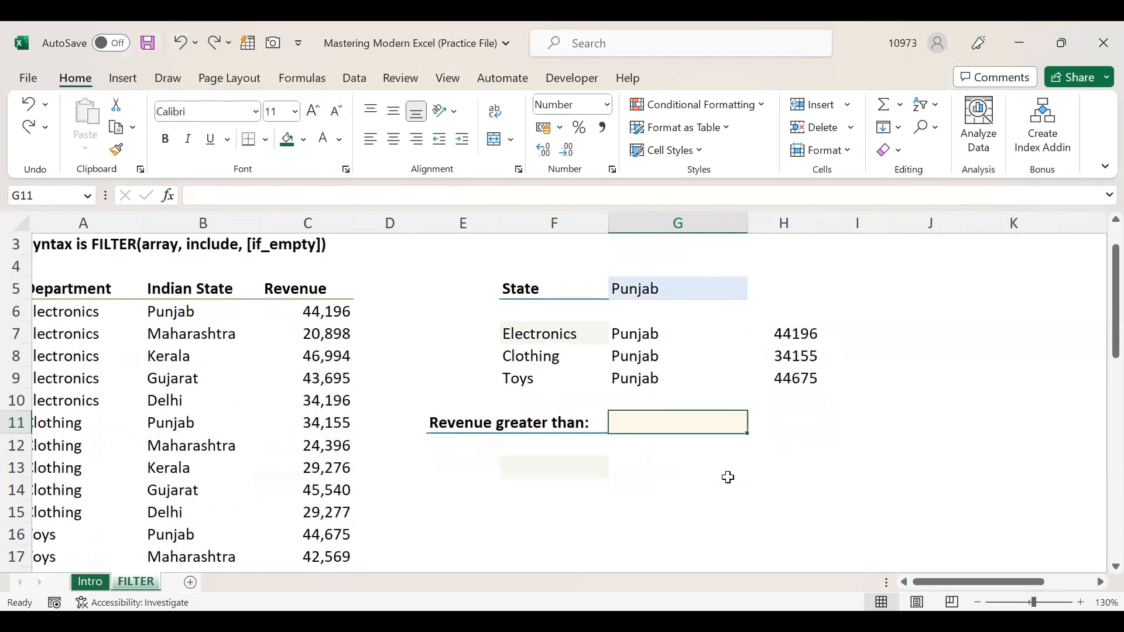
pyautogui.write('3')
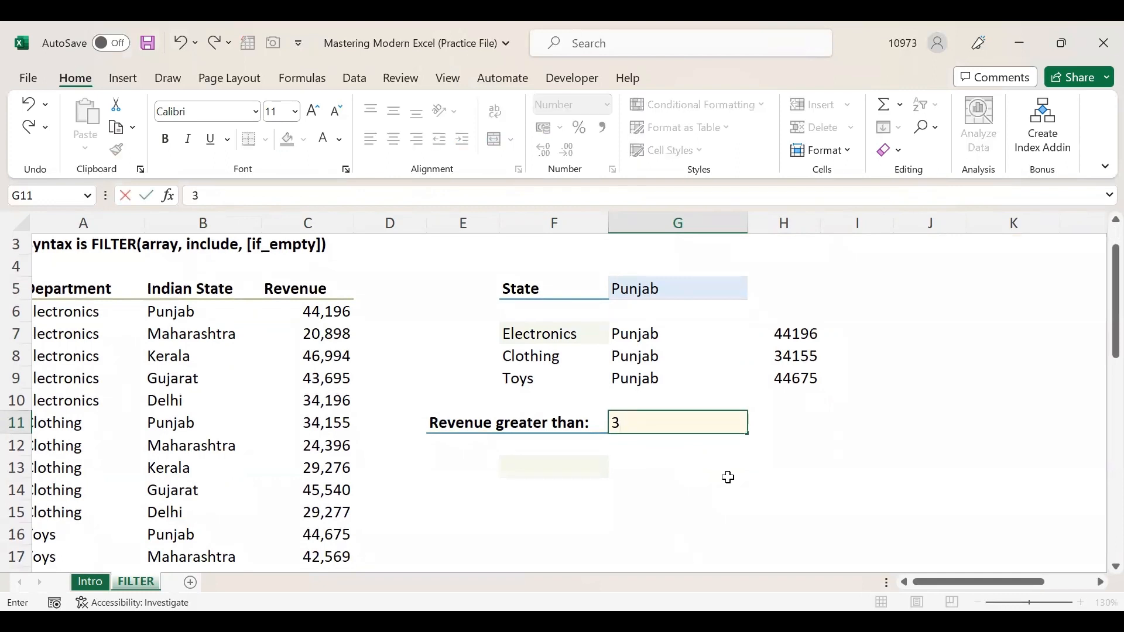
pyautogui.write('5,000')
pyautogui.press('Return')
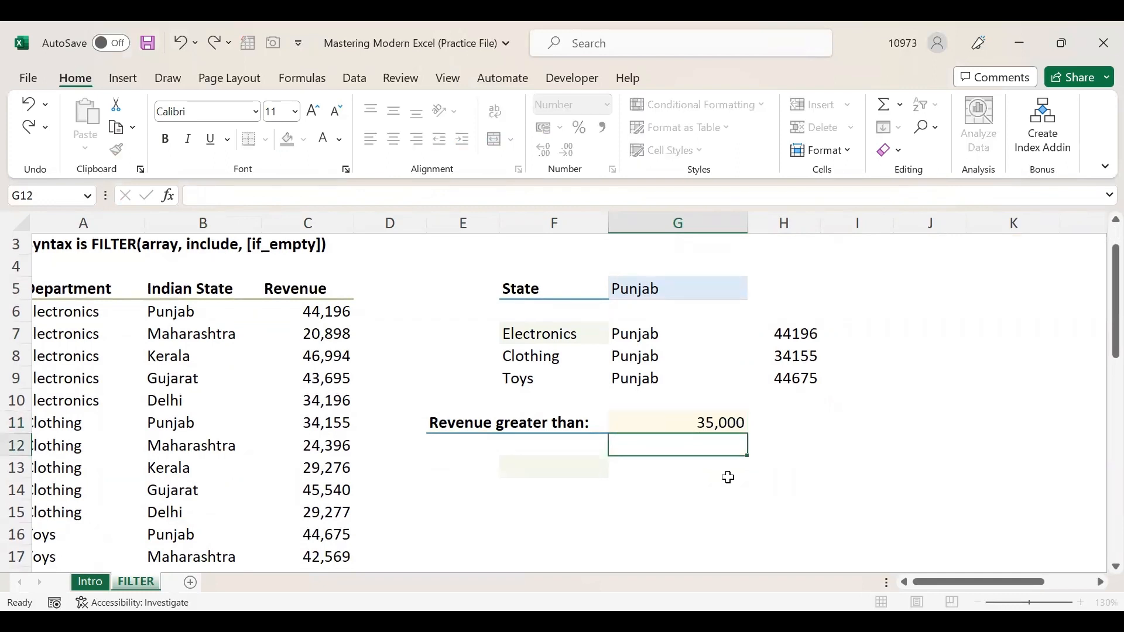
pyautogui.click(662, 421)
pyautogui.scroll(1, 662, 421)
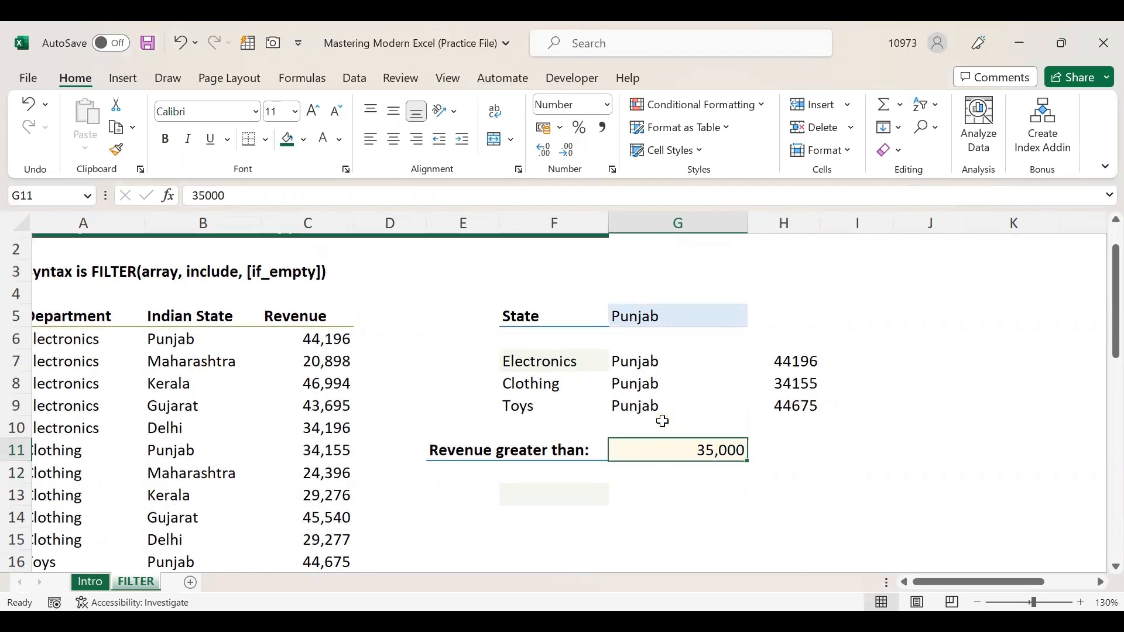
# Begin a FILTER formula in F13 with the department, state and revenue data A6:C20 as its array.
pyautogui.click(563, 493)
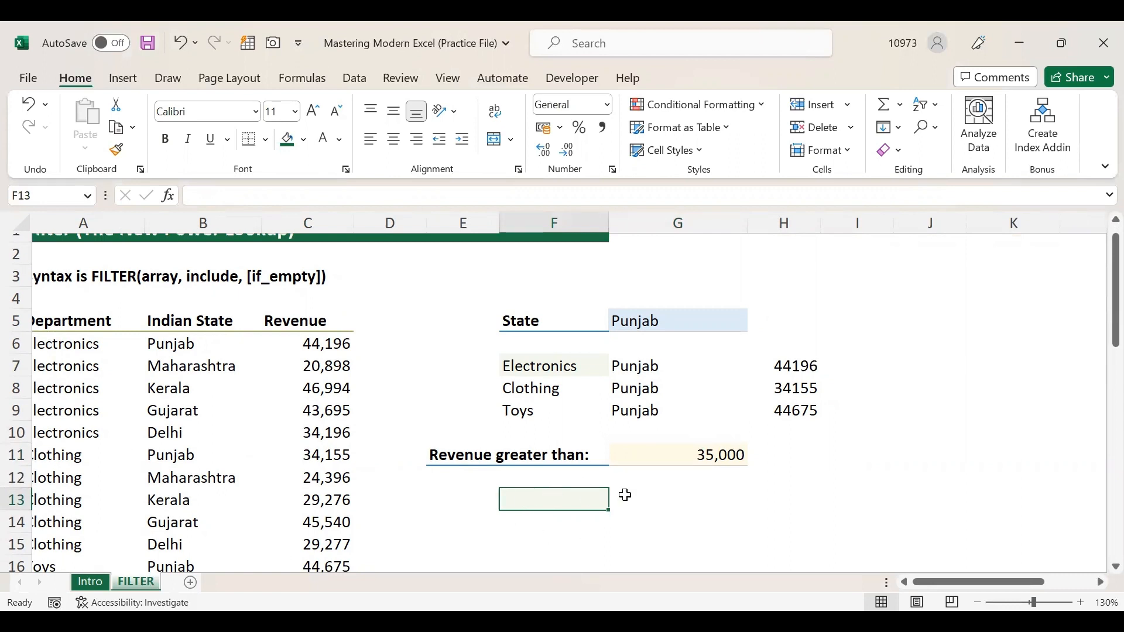
pyautogui.scroll(1, 645, 497)
pyautogui.write('=')
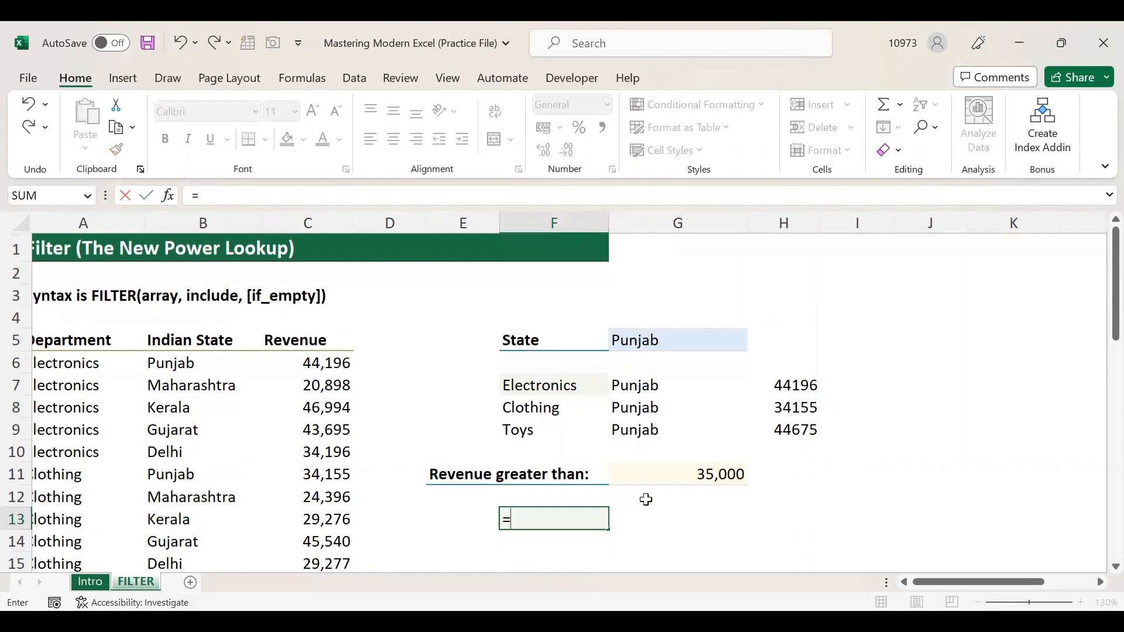
pyautogui.write('filter')
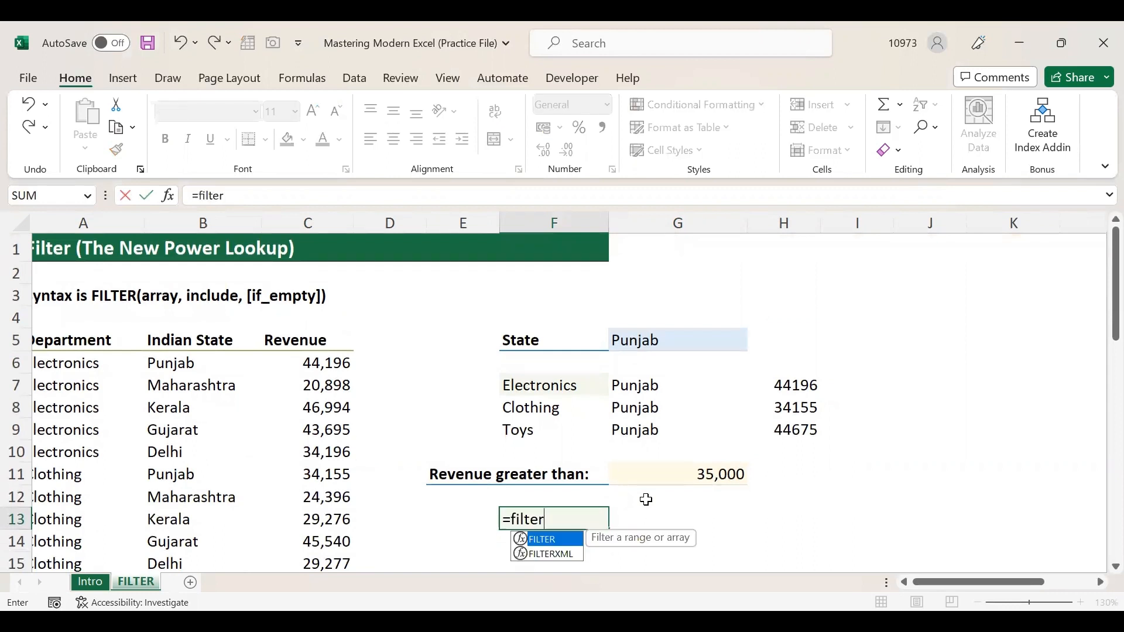
pyautogui.write('(')
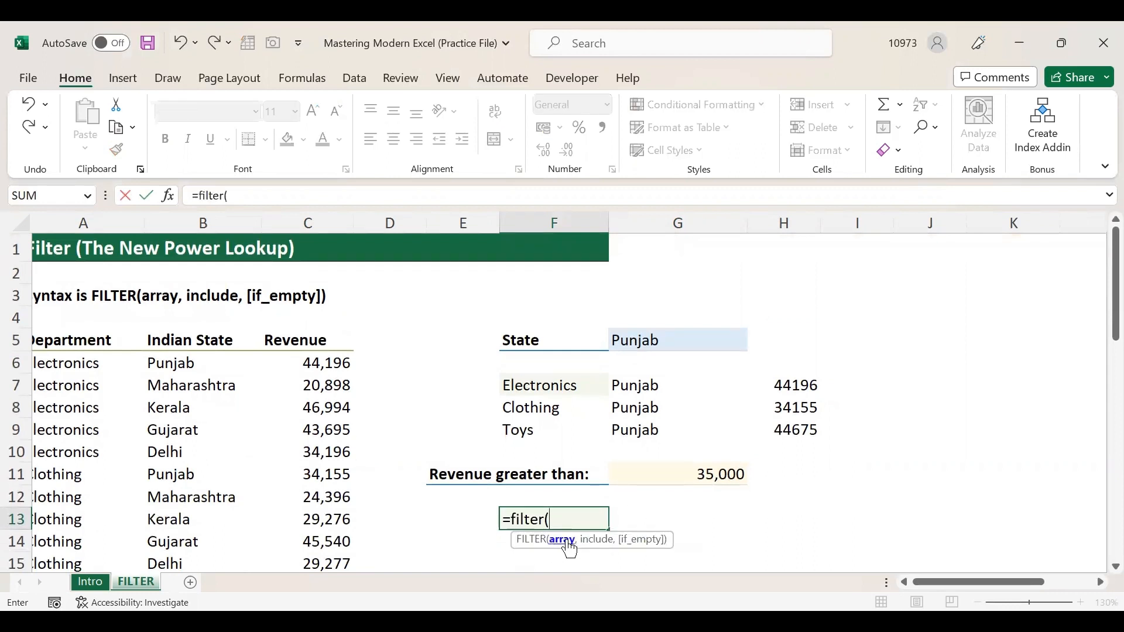
pyautogui.hscroll(-1, 99, 371)
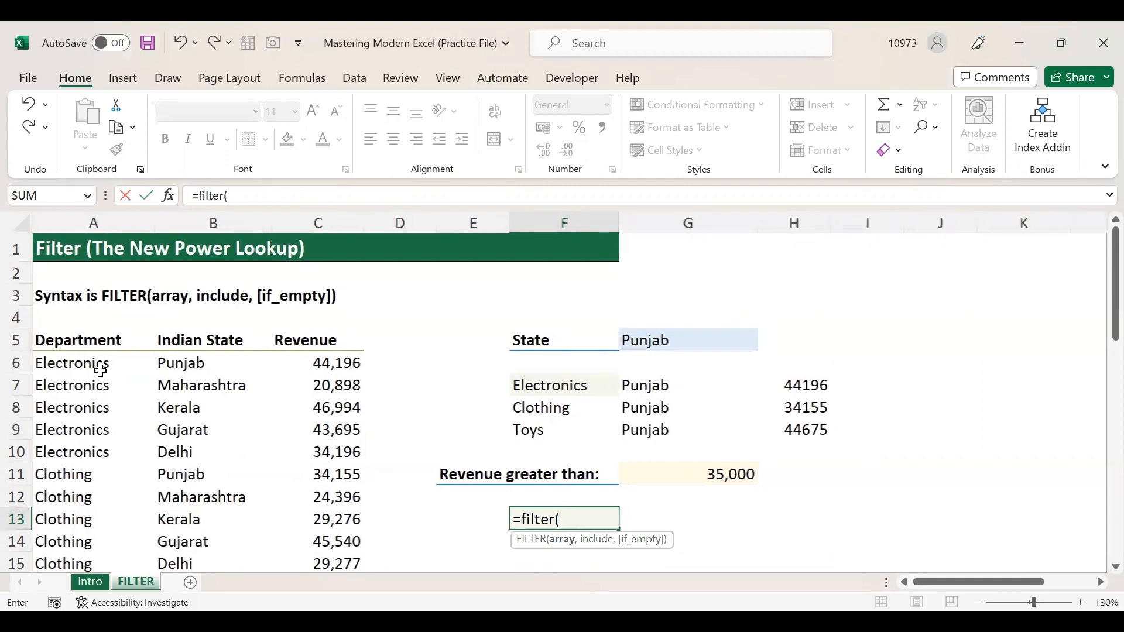
pyautogui.click(101, 364)
pyautogui.hotkey('ctrl', 'shift', 'Right')
pyautogui.hotkey('ctrl', 'shift', 'Down')
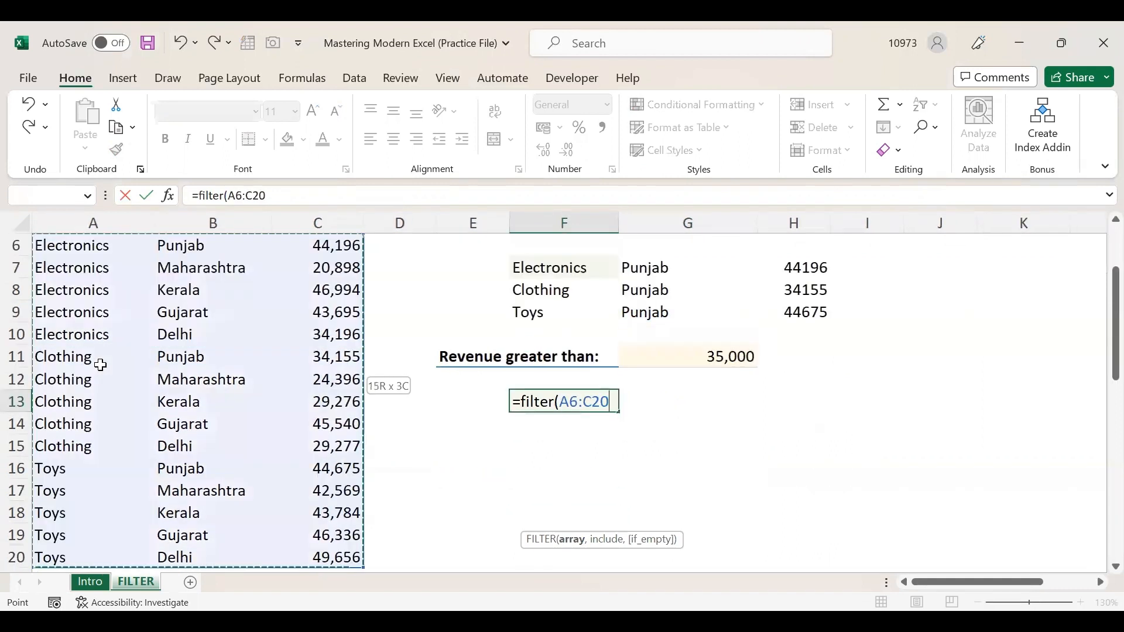
pyautogui.scroll(2, 101, 364)
pyautogui.write(',')
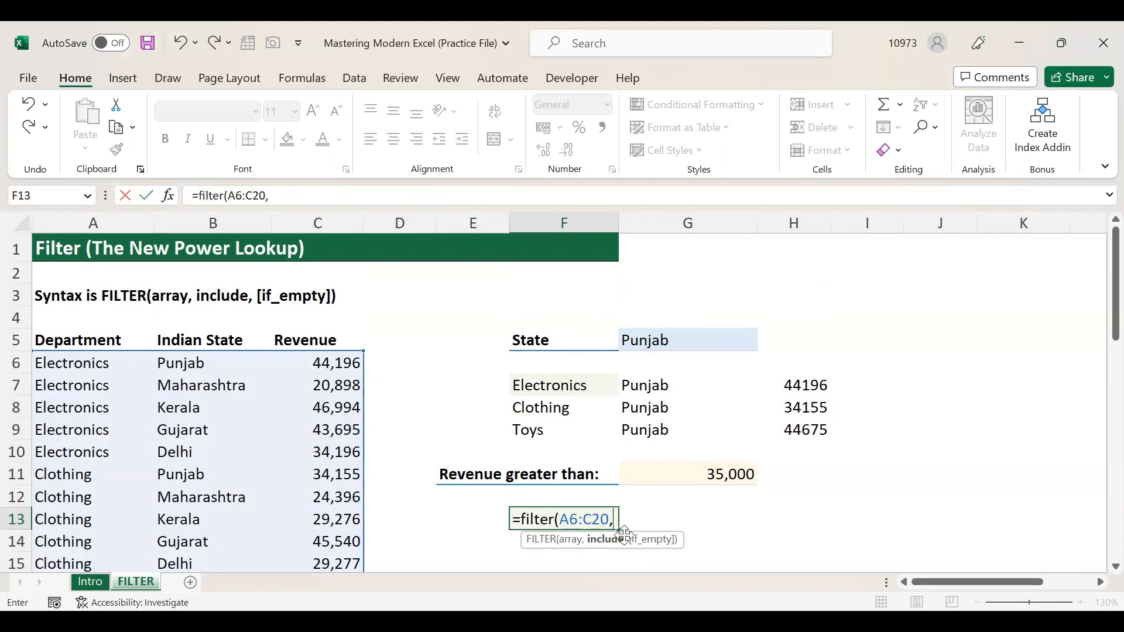
# Complete the F13 formula with the include condition C6:C20>G11, leaving out the optional if_empty argument.
pyautogui.click(336, 365)
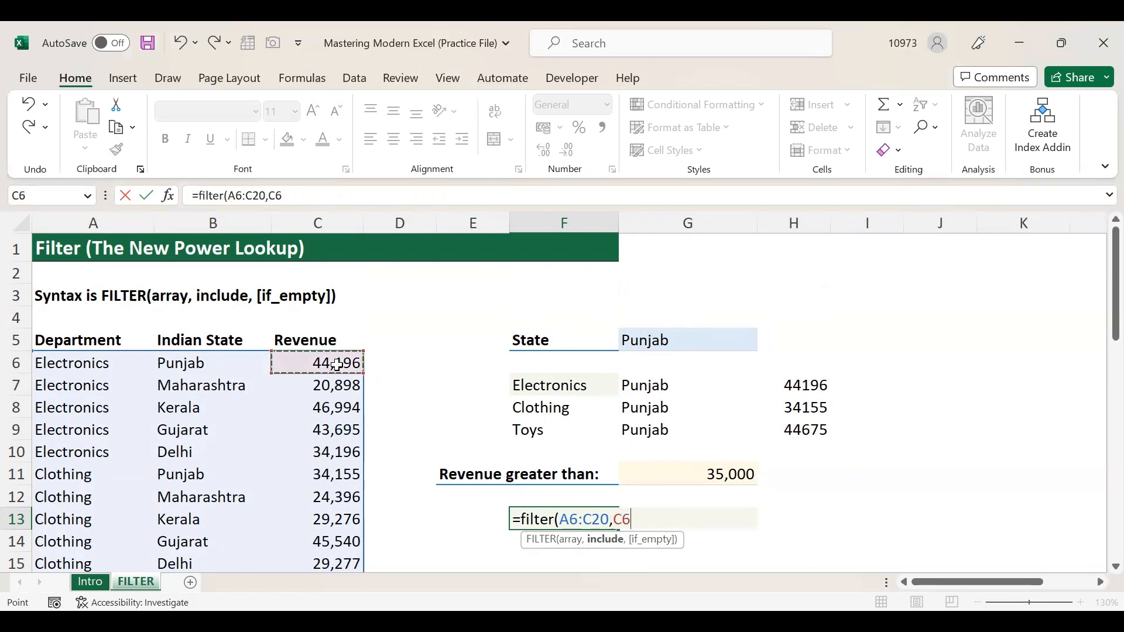
pyautogui.hotkey('ctrl', 'shift', 'Down')
pyautogui.scroll(2, 369, 457)
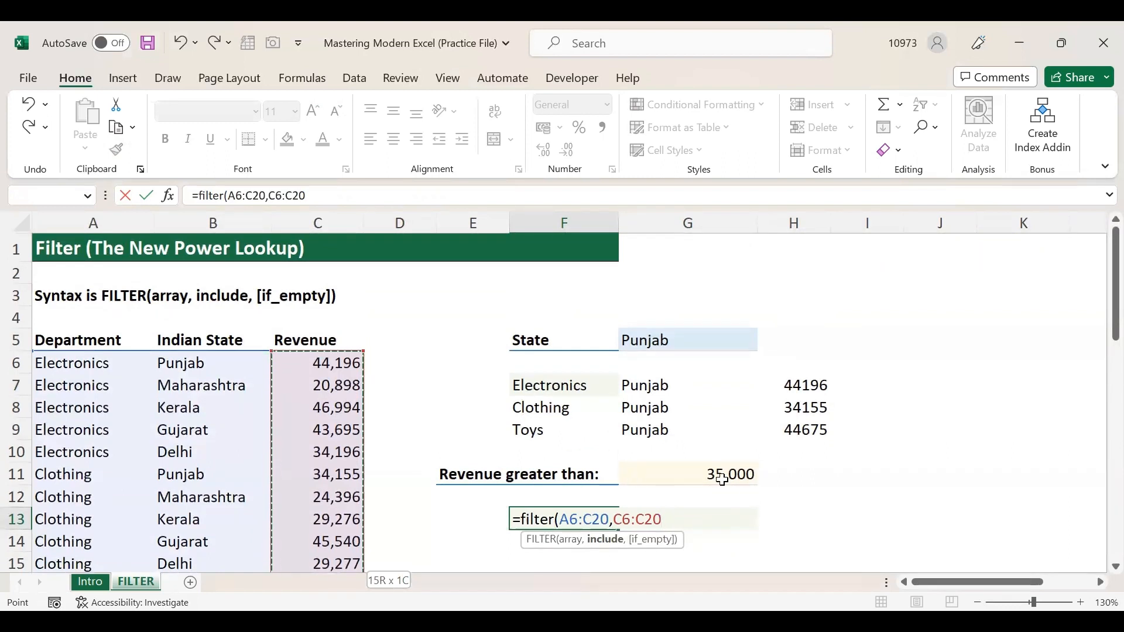
pyautogui.write('>')
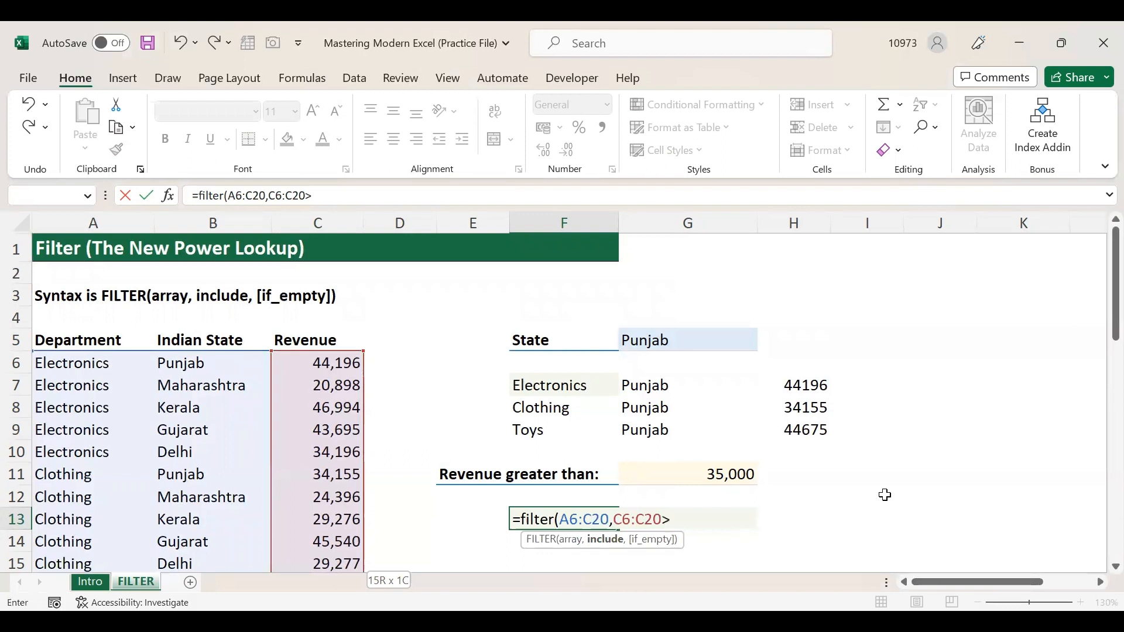
pyautogui.click(686, 473)
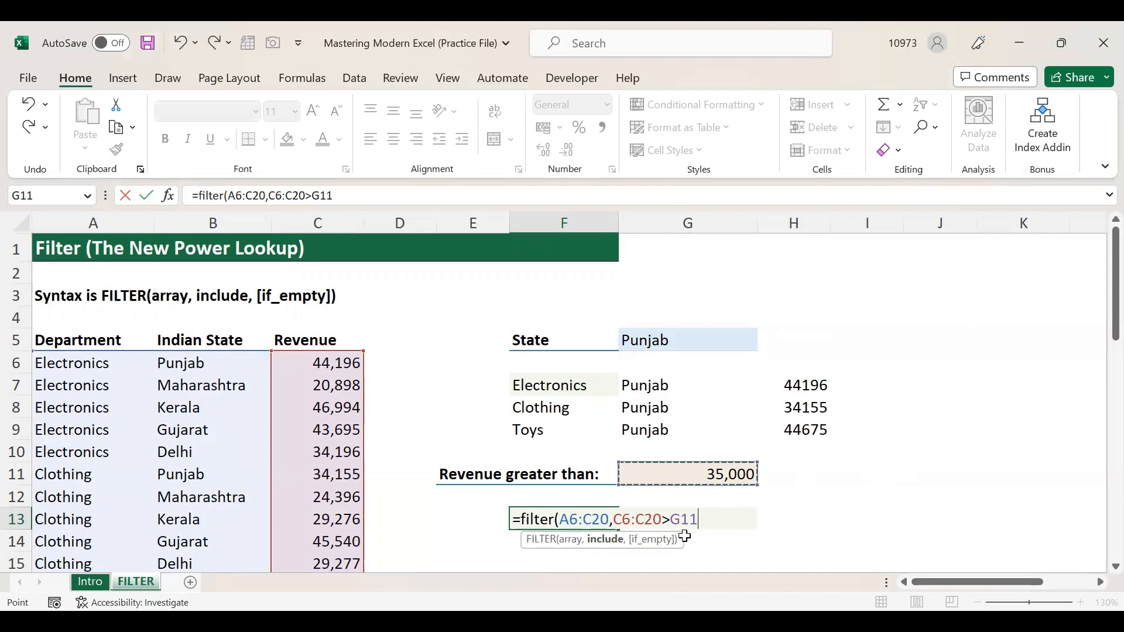
pyautogui.write(',')
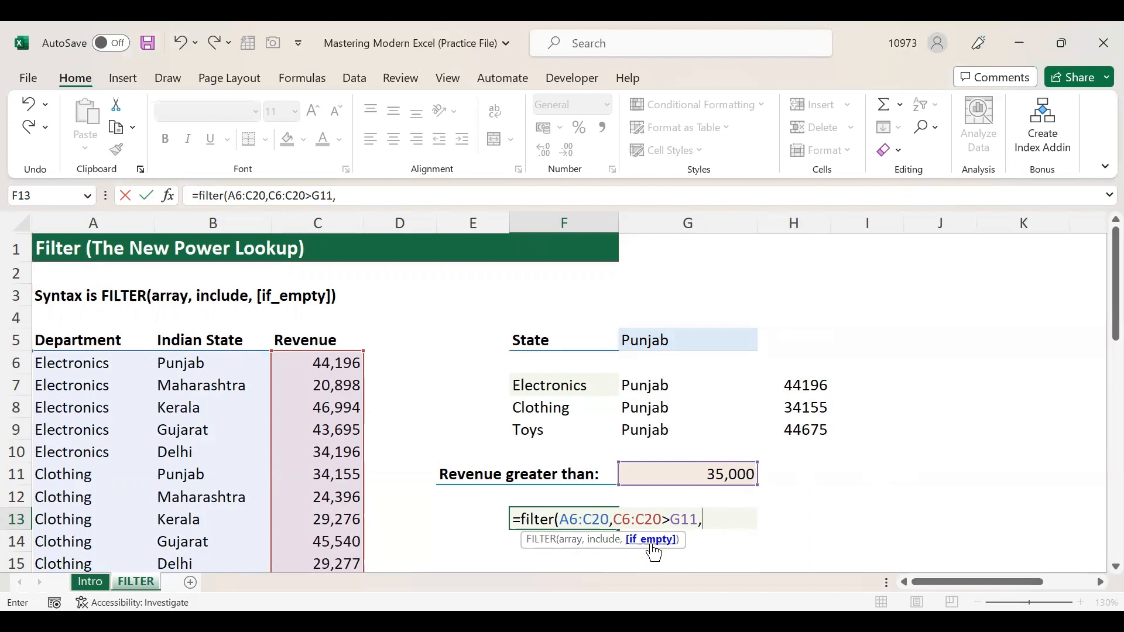
pyautogui.press('BackSpace')
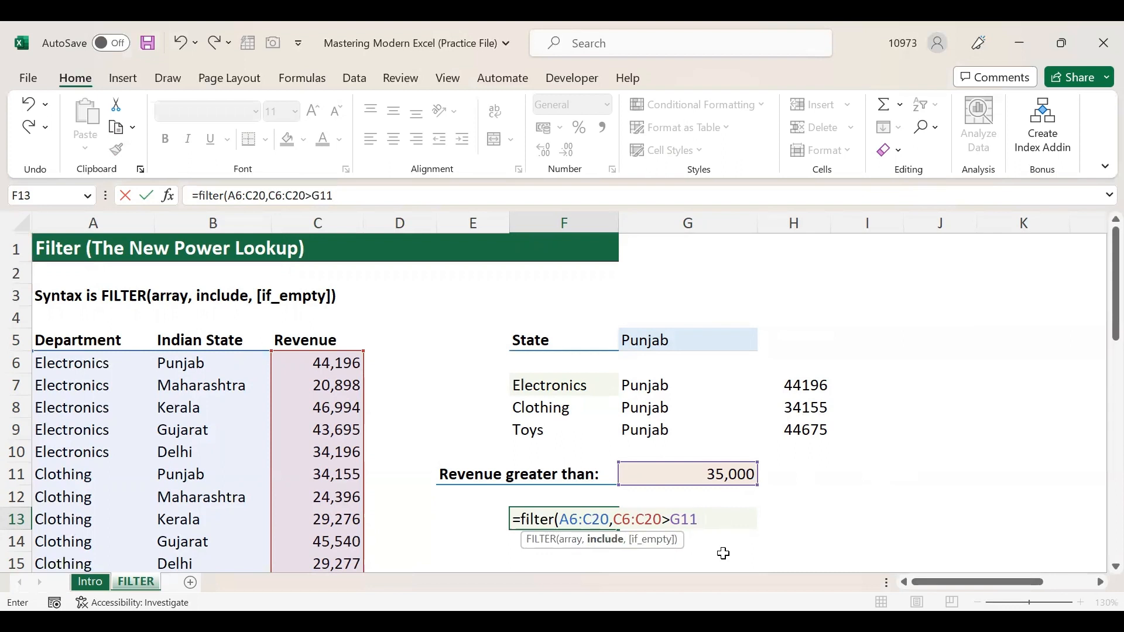
pyautogui.write(')')
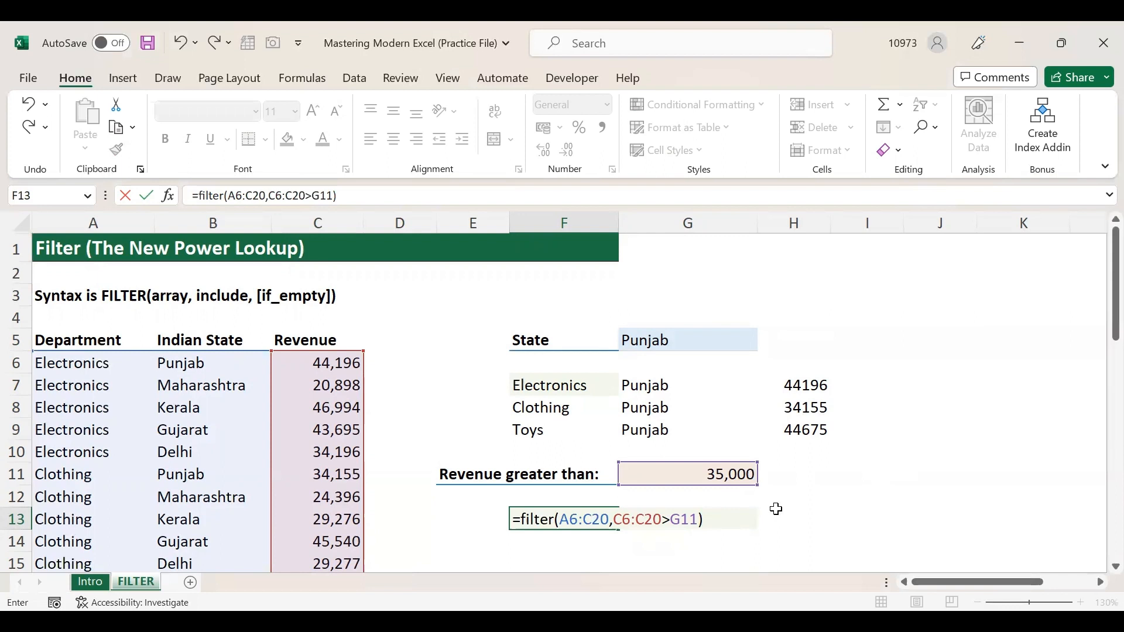
pyautogui.press('Return')
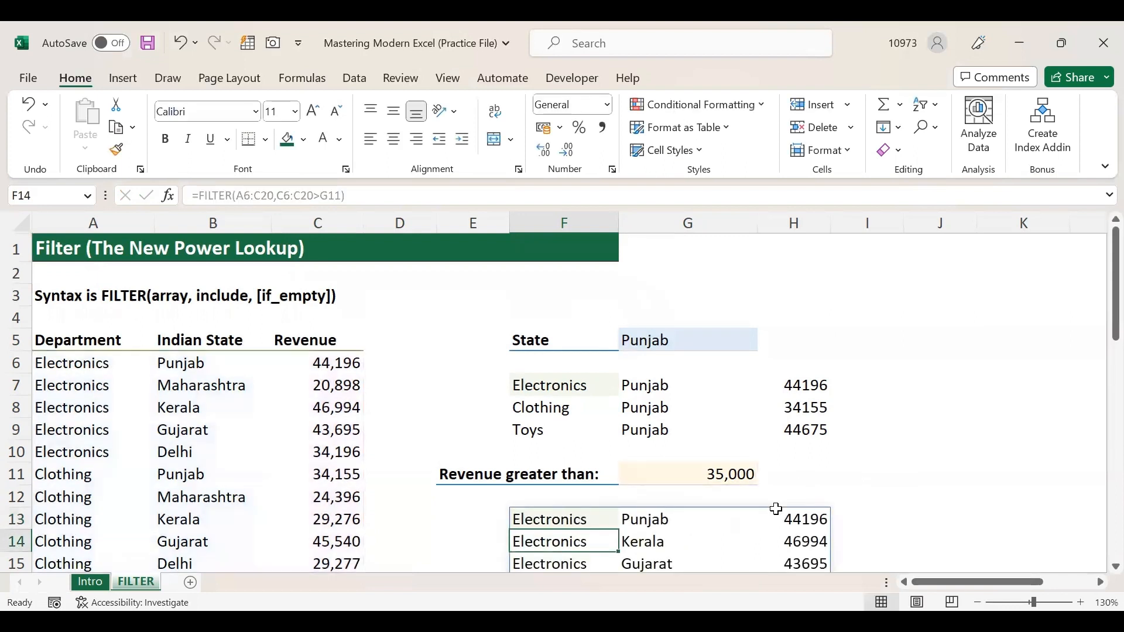
# Check the revenue values in the range spilled from F13 against the threshold in G11.
pyautogui.scroll(-3, 776, 508)
pyautogui.scroll(1, 775, 509)
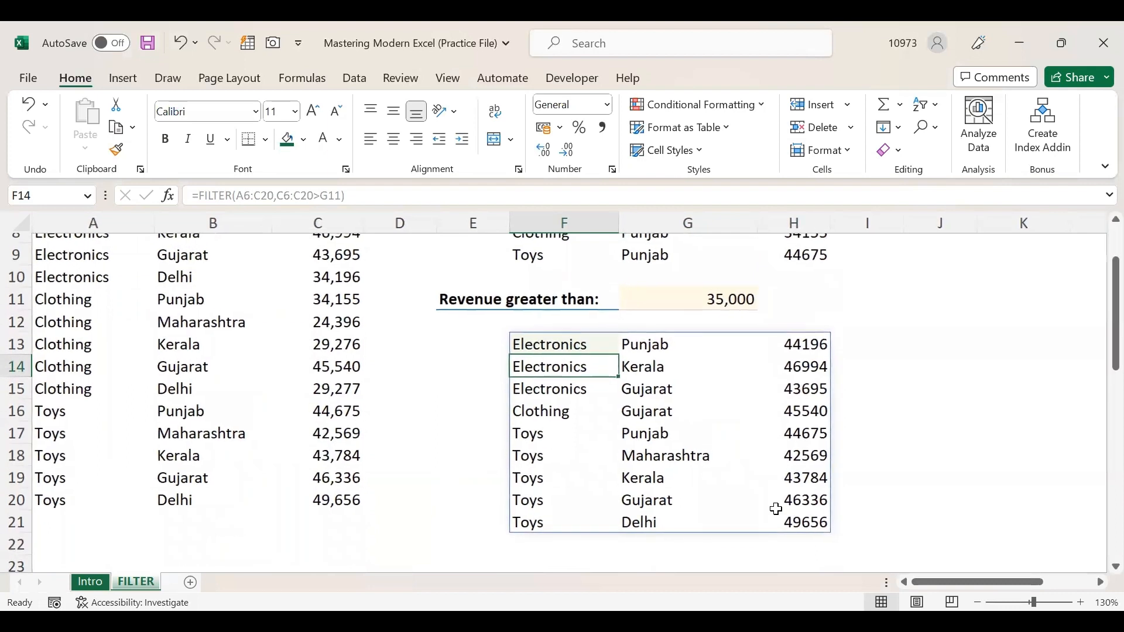
pyautogui.scroll(1, 775, 508)
pyautogui.doubleClick(795, 374)
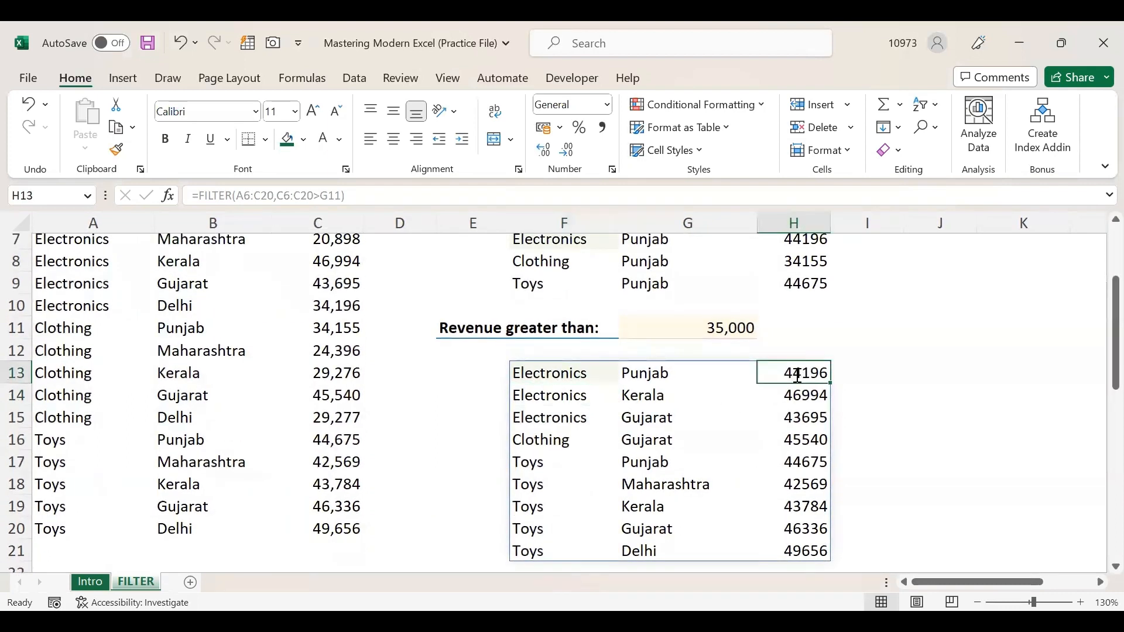
pyautogui.click(799, 491)
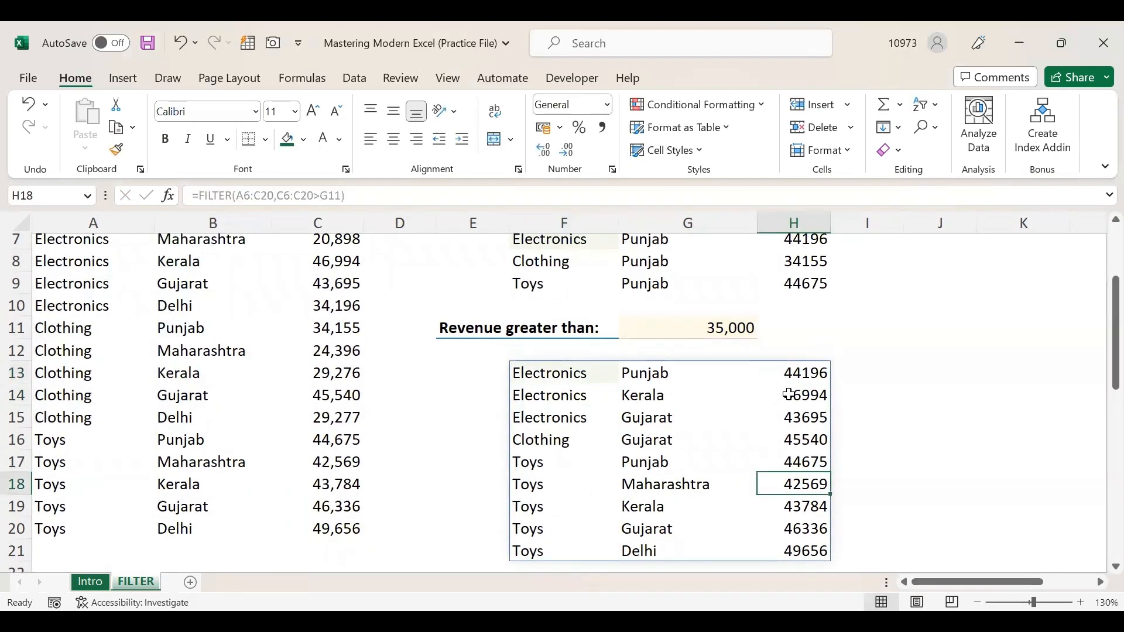
# Set the "Revenue greater than" threshold in G11 to 45,000 and check the filtered revenues in H13:H16.
pyautogui.click(684, 333)
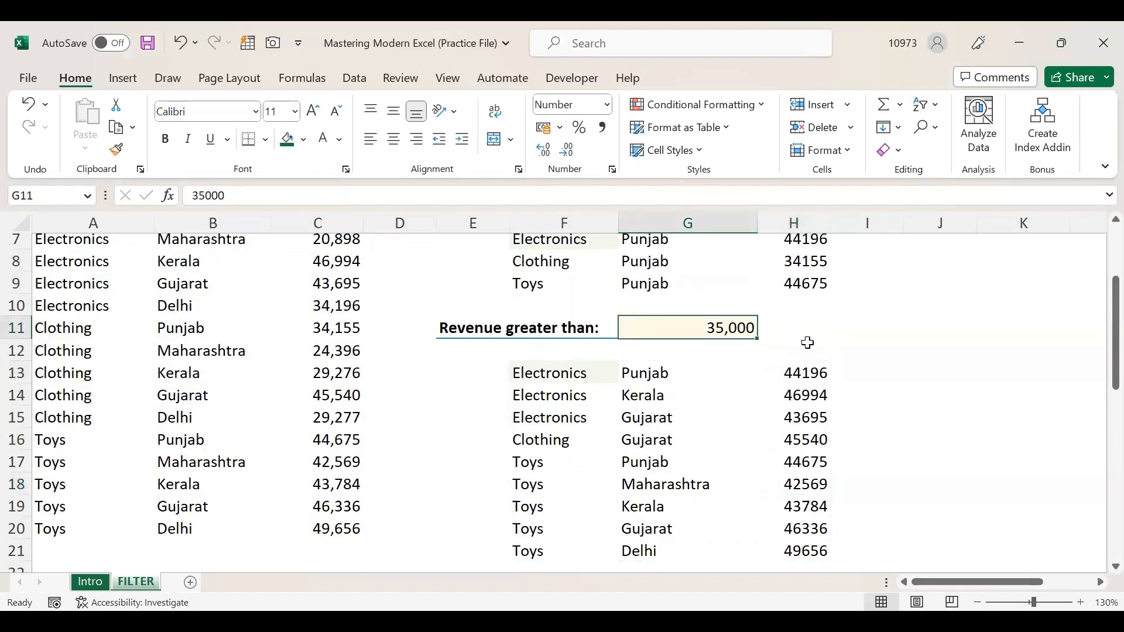
pyautogui.write('45,')
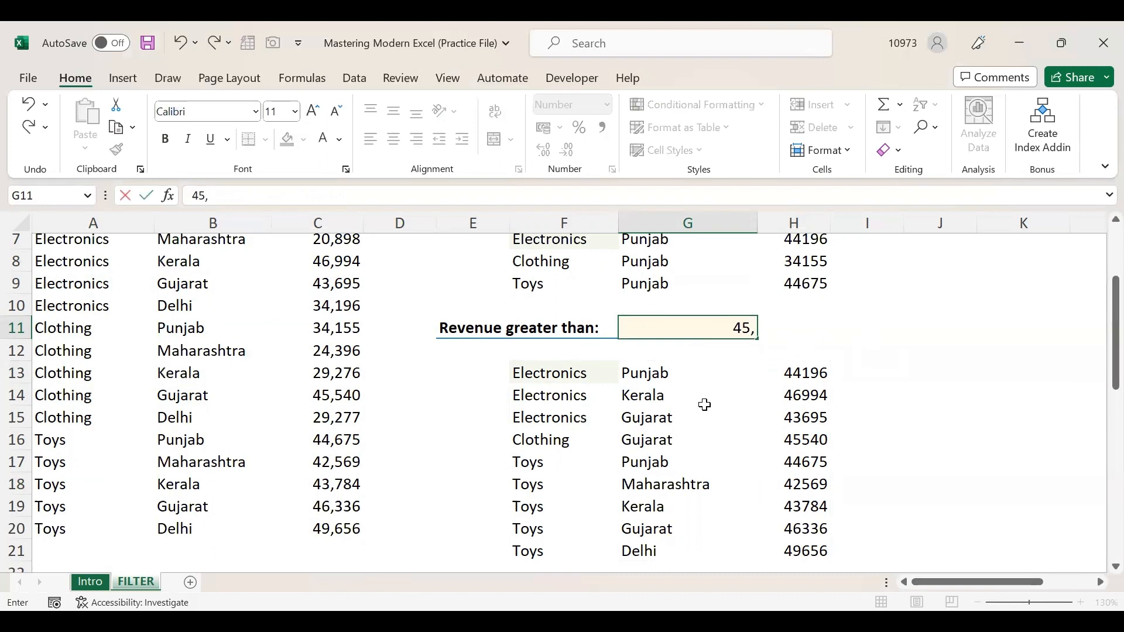
pyautogui.write('000')
pyautogui.press('Return')
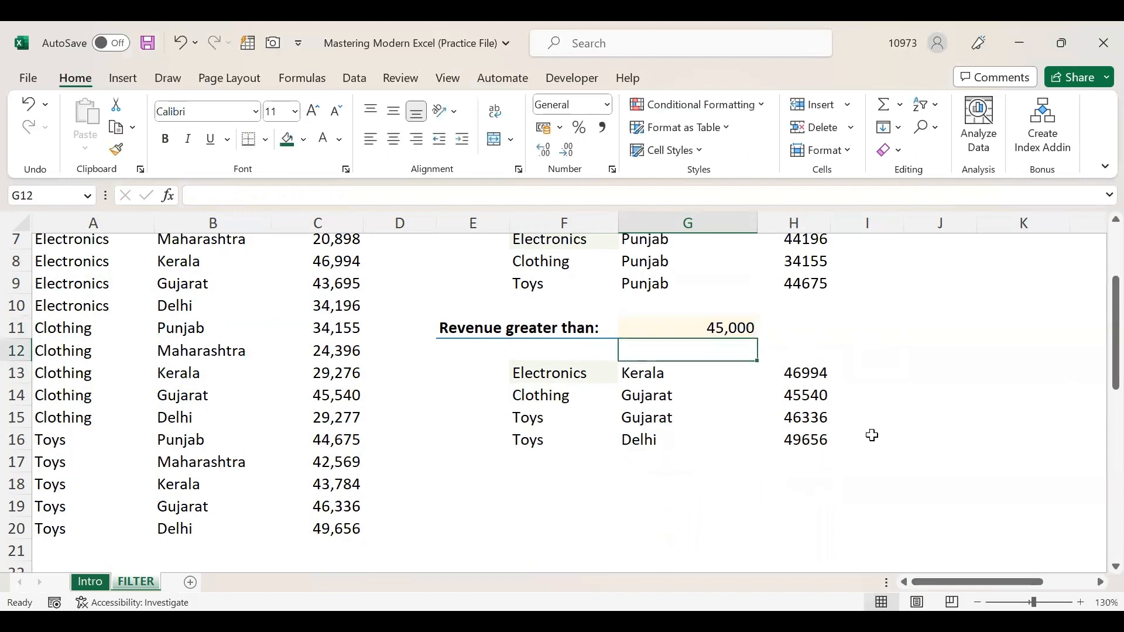
pyautogui.moveTo(788, 373); pyautogui.dragTo(788, 439)
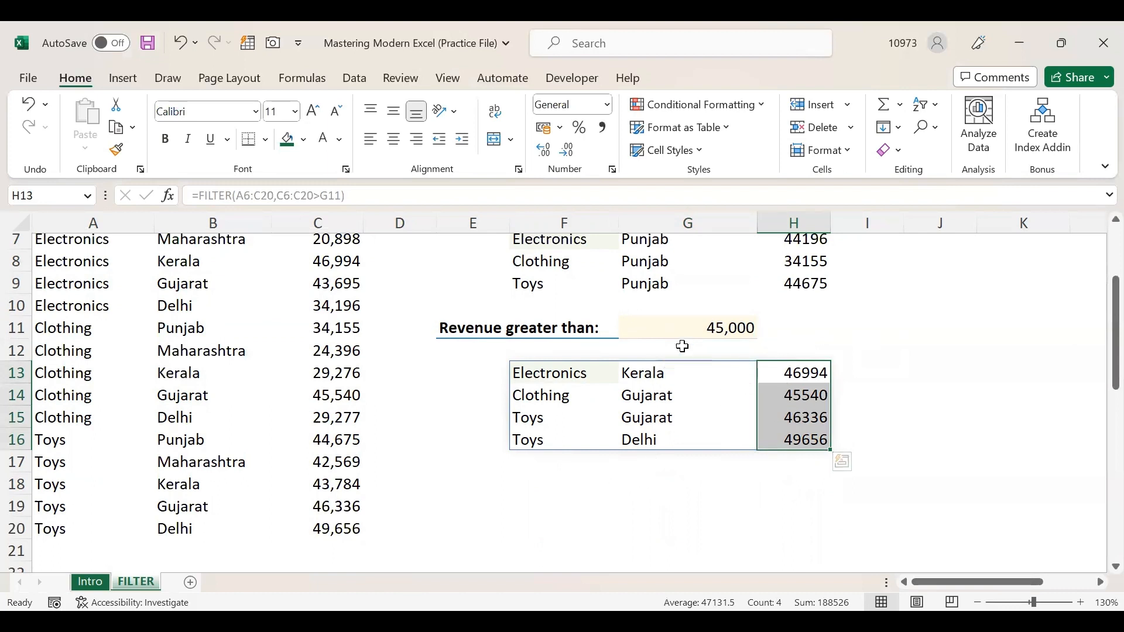
# Set the threshold in G11 to 50,000 and inspect the FILTER formula in F13.
pyautogui.click(701, 328)
pyautogui.write('50,000')
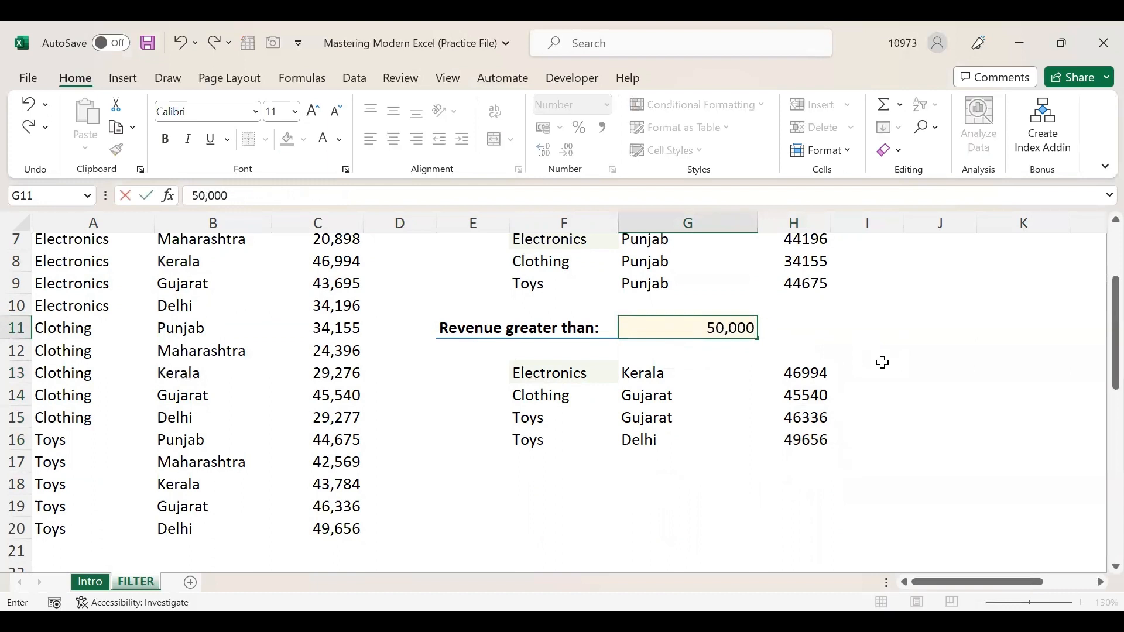
pyautogui.press('Return')
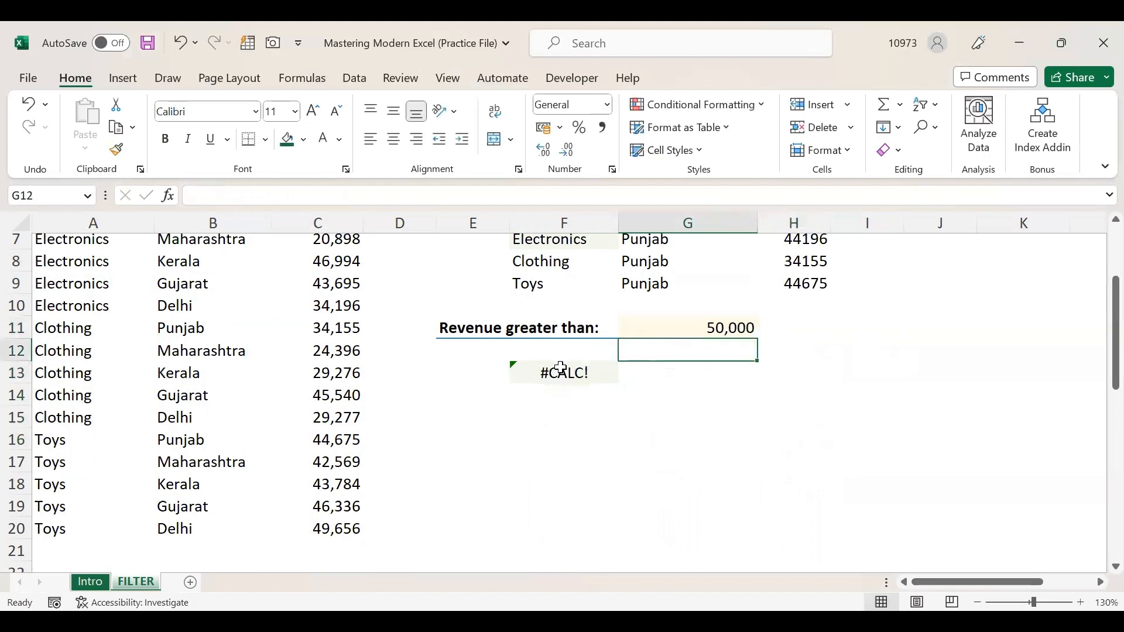
pyautogui.click(569, 373)
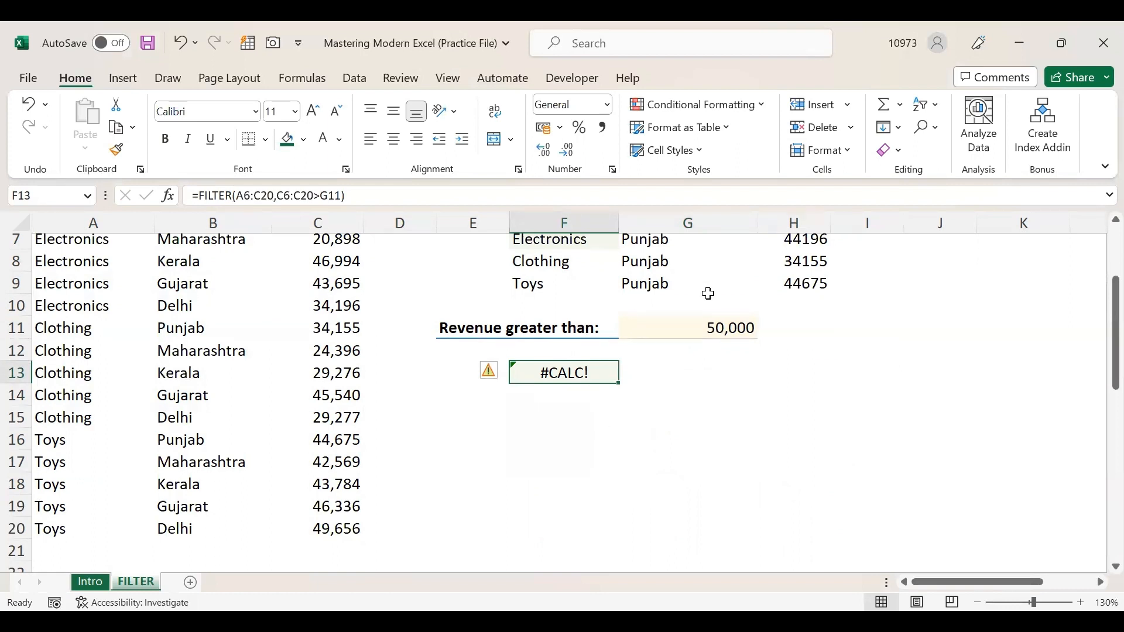
# Set the threshold in G11 to 30,000 and review the rows that spill from F13.
pyautogui.click(692, 329)
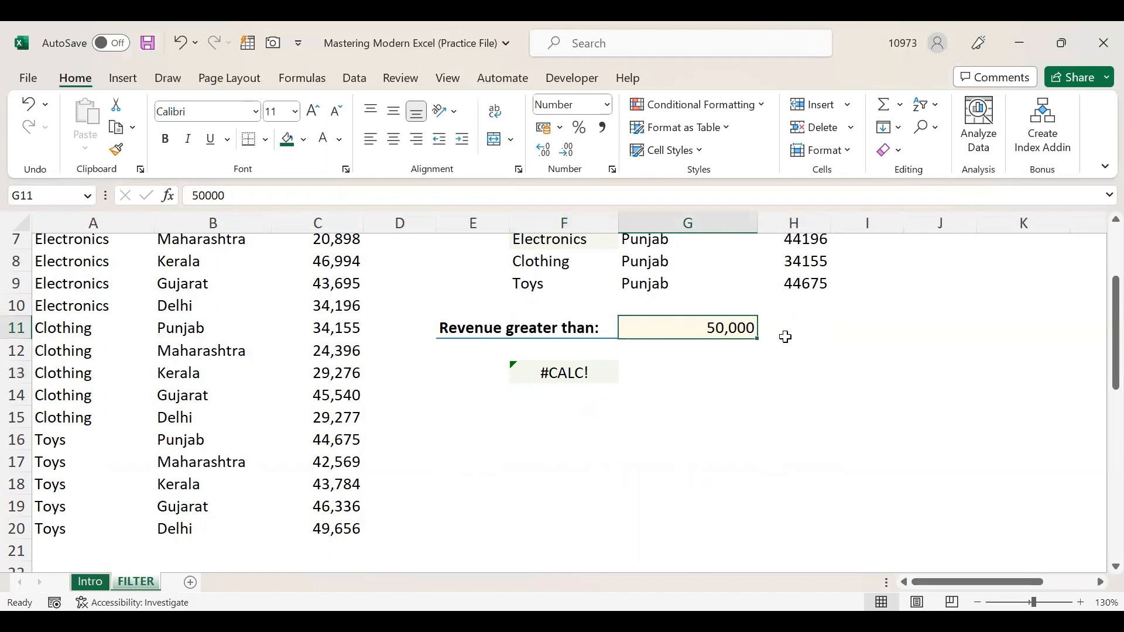
pyautogui.write('30,000')
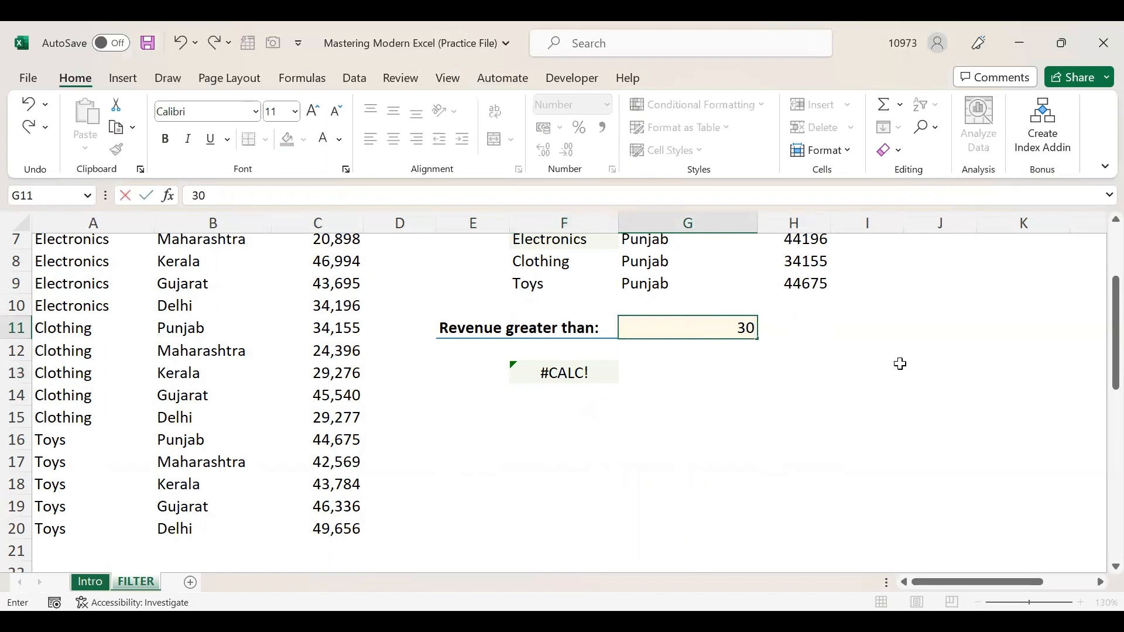
pyautogui.press('Return')
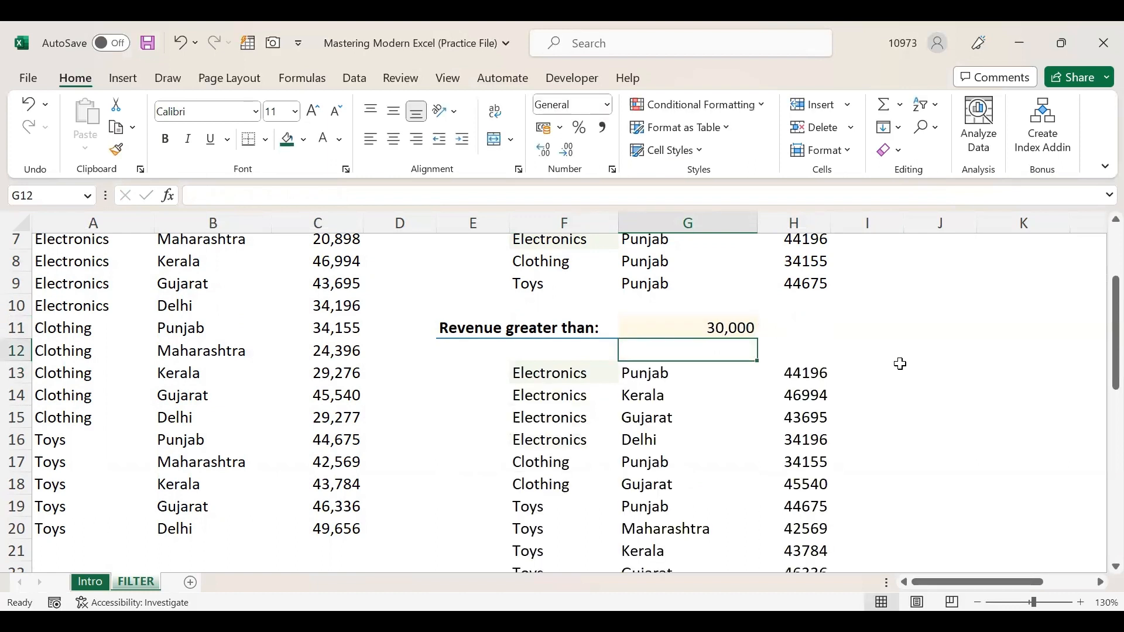
pyautogui.click(753, 411)
pyautogui.click(574, 372)
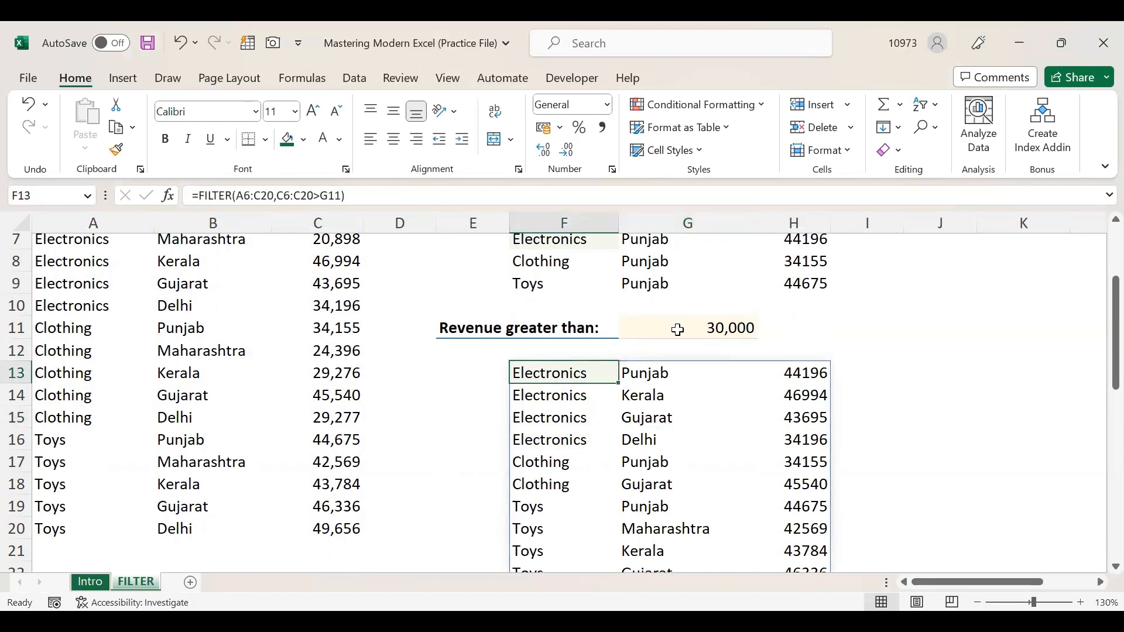
pyautogui.click(677, 331)
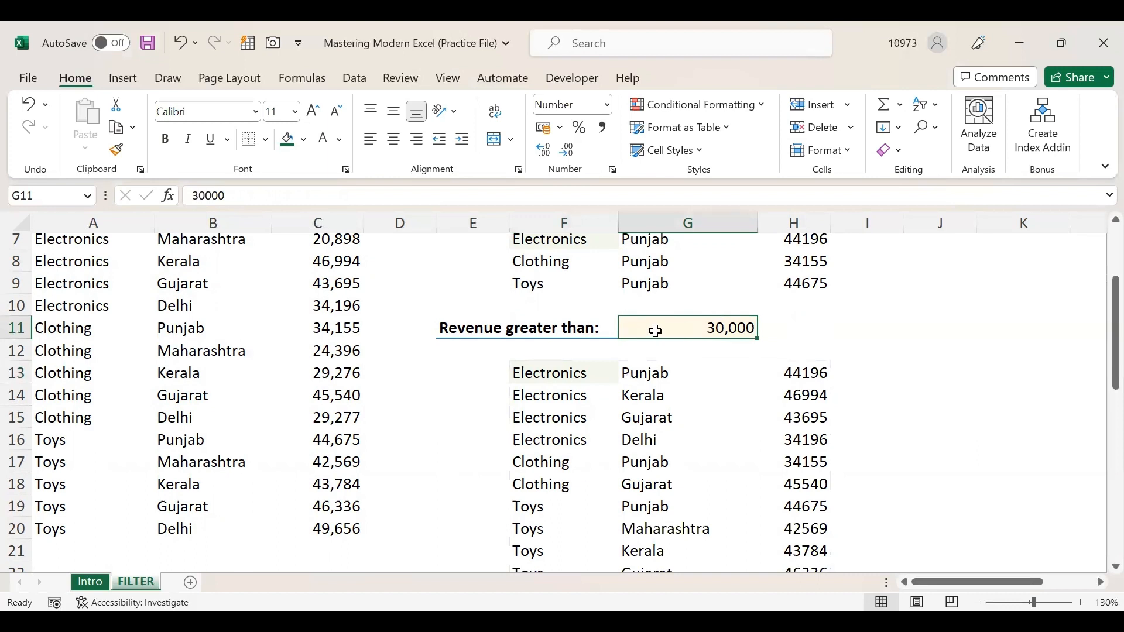
pyautogui.click(690, 464)
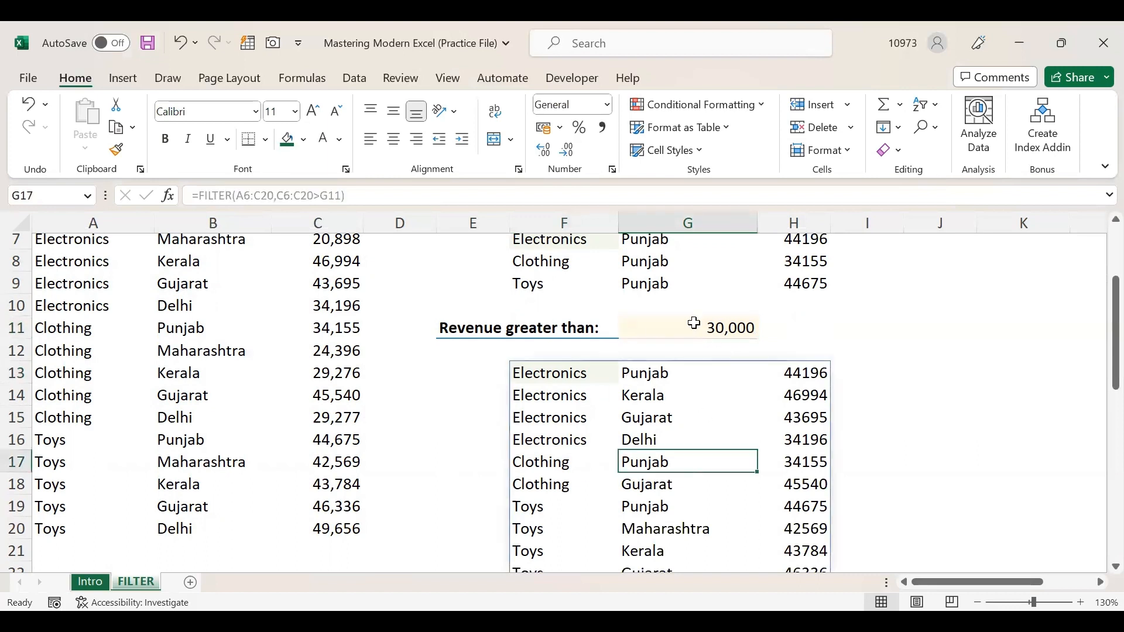
pyautogui.click(638, 328)
# Review the State and "Revenue greater than" filter examples alongside the source range A5:C20, including the FILTER formula in F7.
pyautogui.scroll(2, 515, 406)
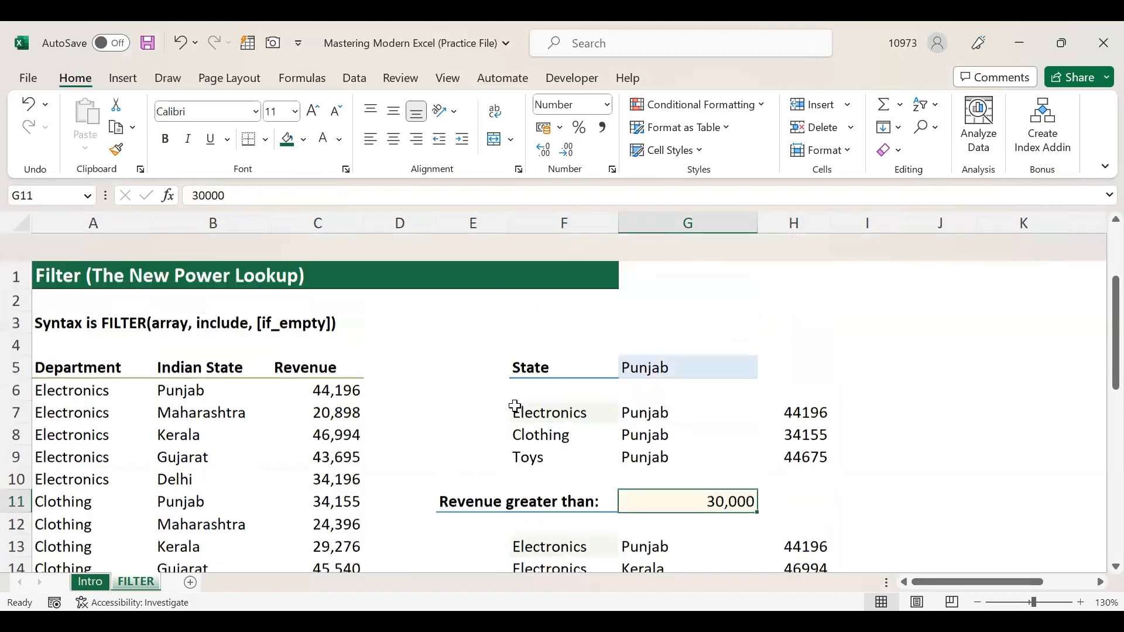
pyautogui.click(583, 339)
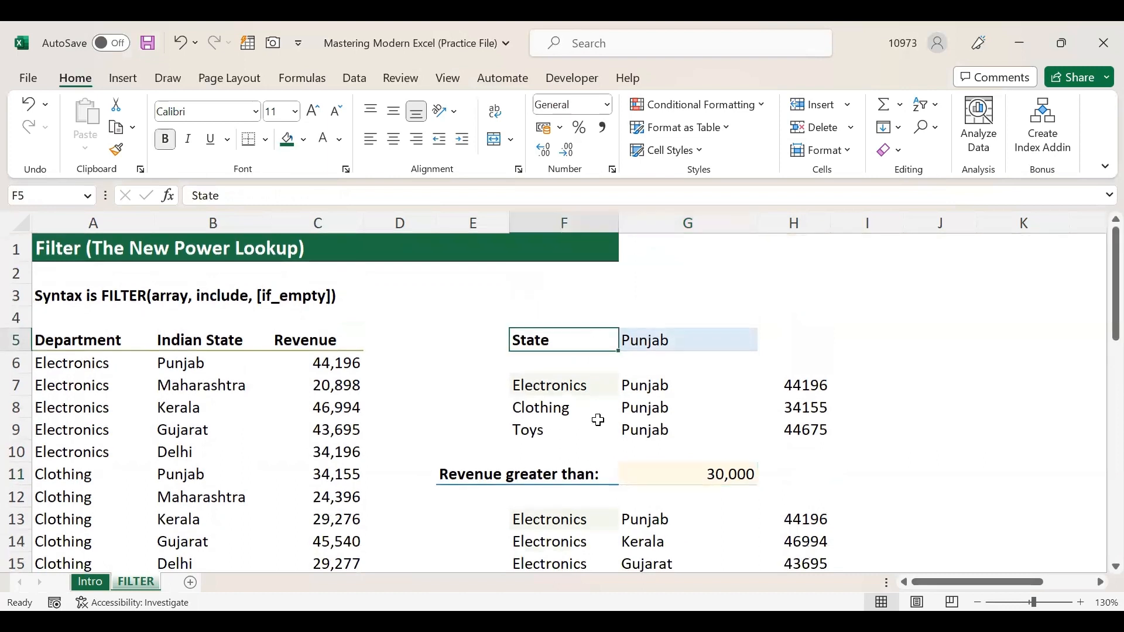
pyautogui.click(609, 478)
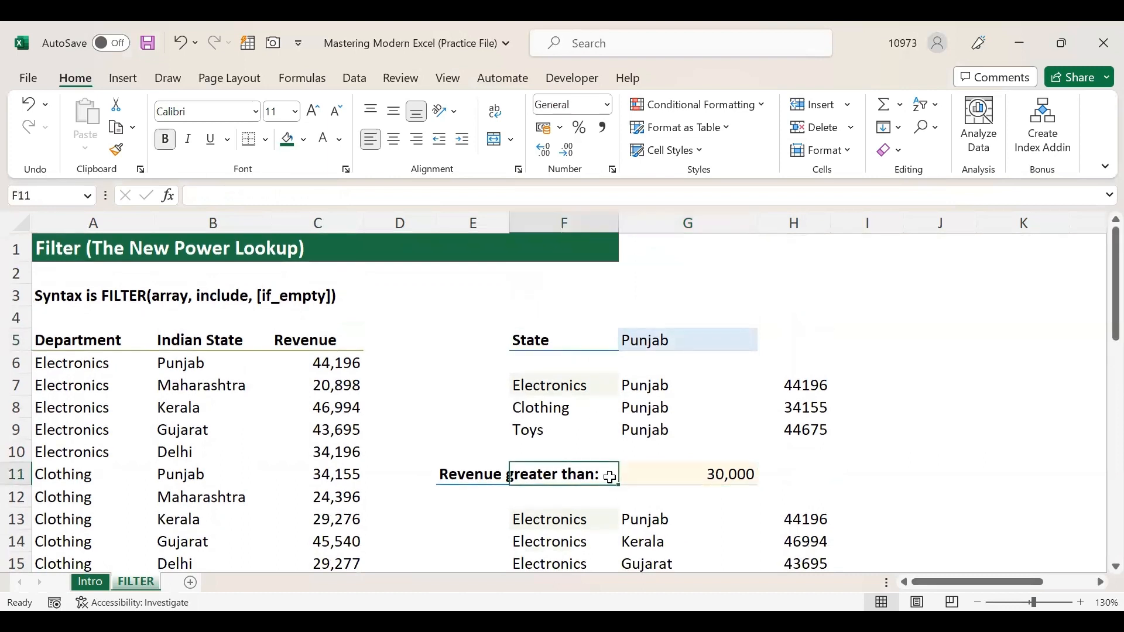
pyautogui.click(277, 461)
pyautogui.scroll(-5, 275, 464)
pyautogui.scroll(3, 457, 377)
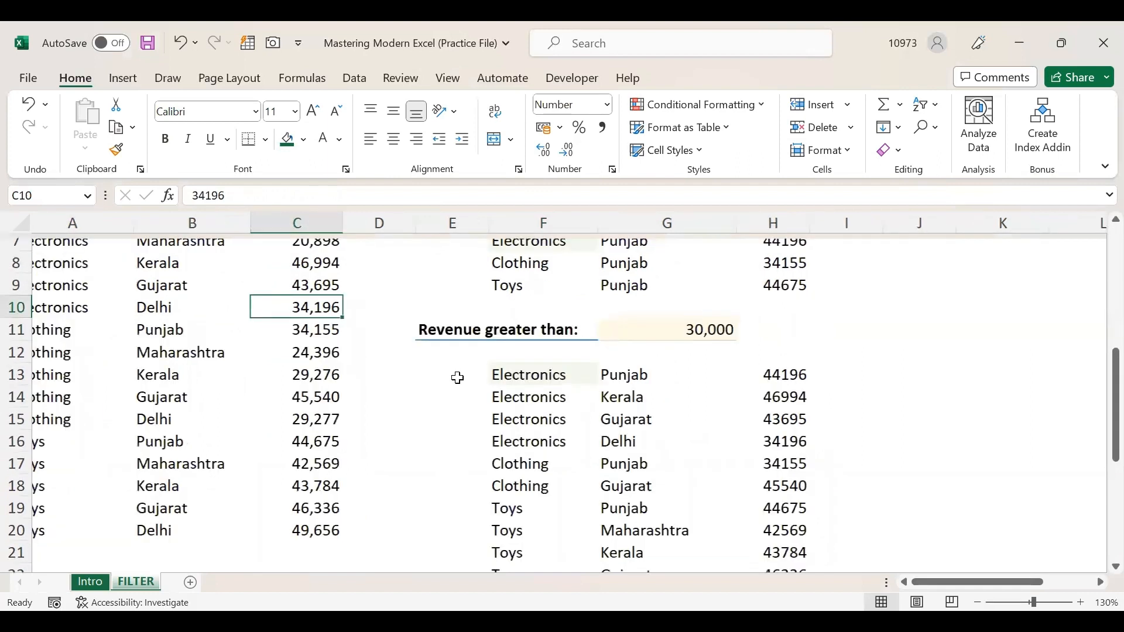
pyautogui.scroll(2, 579, 363)
pyautogui.hscroll(-1, 595, 368)
pyautogui.click(599, 370)
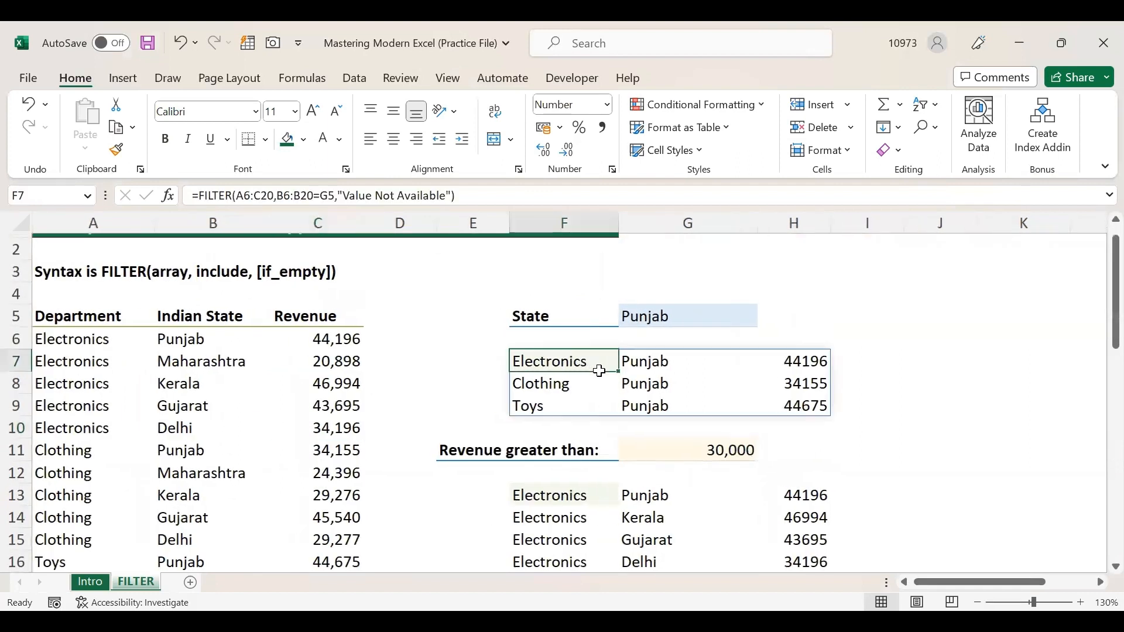
# Look over the "Table as Source" section from row 27, with its table headers and department filter area.
pyautogui.scroll(1, 599, 370)
pyautogui.scroll(-6, 600, 374)
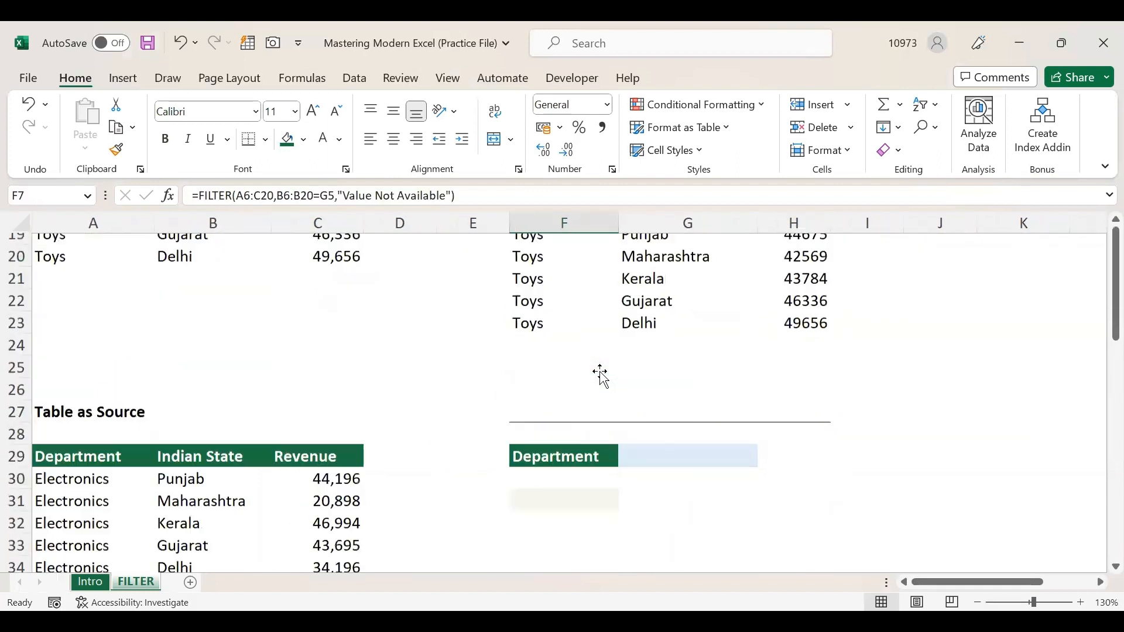
pyautogui.scroll(-1, 431, 386)
pyautogui.scroll(-1, 431, 385)
pyautogui.hscroll(-1, 431, 386)
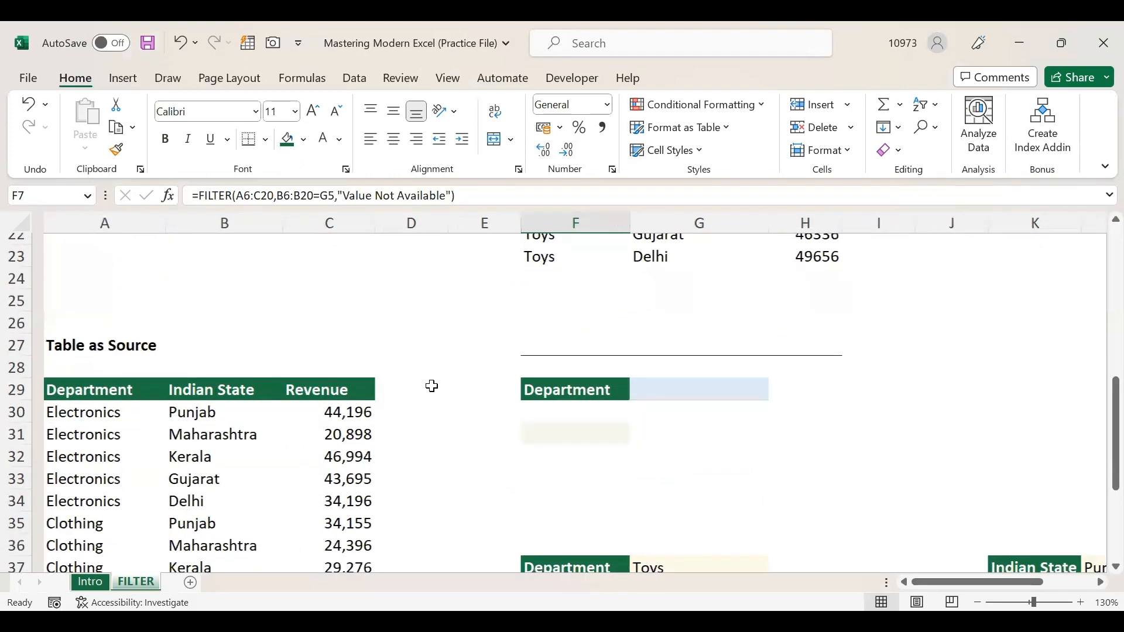
pyautogui.hscroll(1, 432, 386)
pyautogui.click(351, 393)
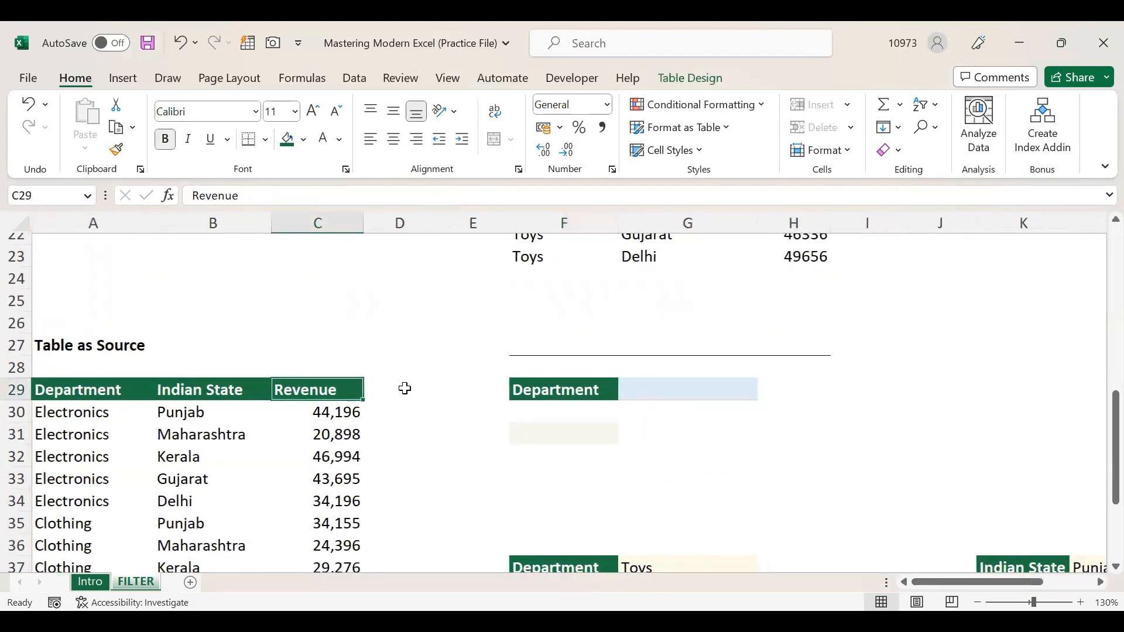
pyautogui.click(404, 389)
# Compare the department and state entries of the plain range A5:C20 with those in the table starting at A29.
pyautogui.scroll(7, 433, 389)
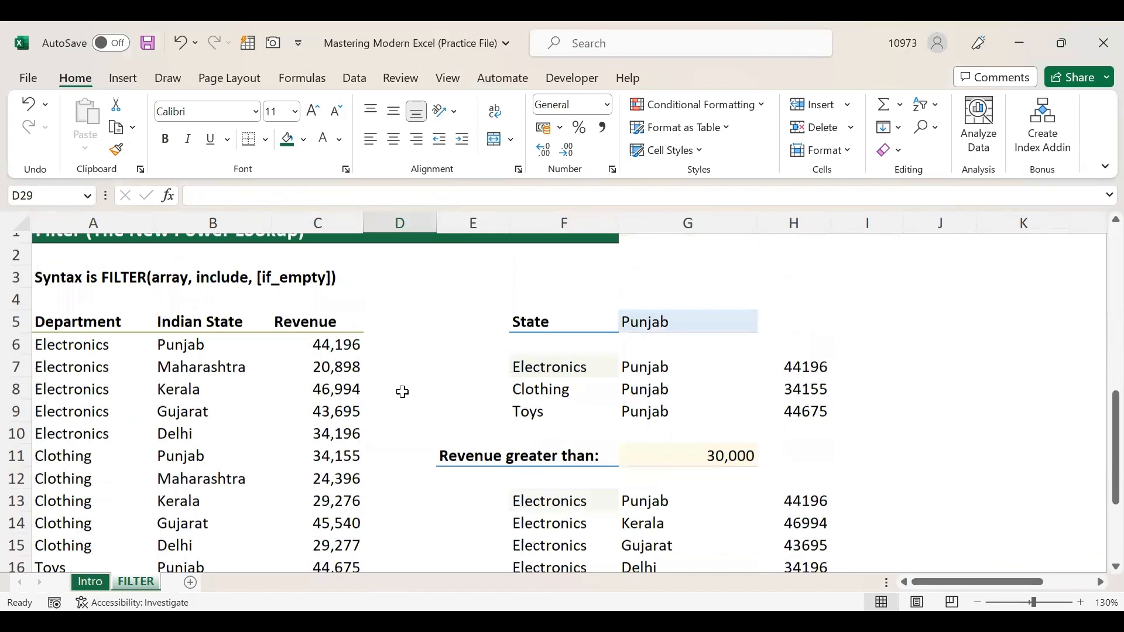
pyautogui.press('Left')
pyautogui.click(179, 410)
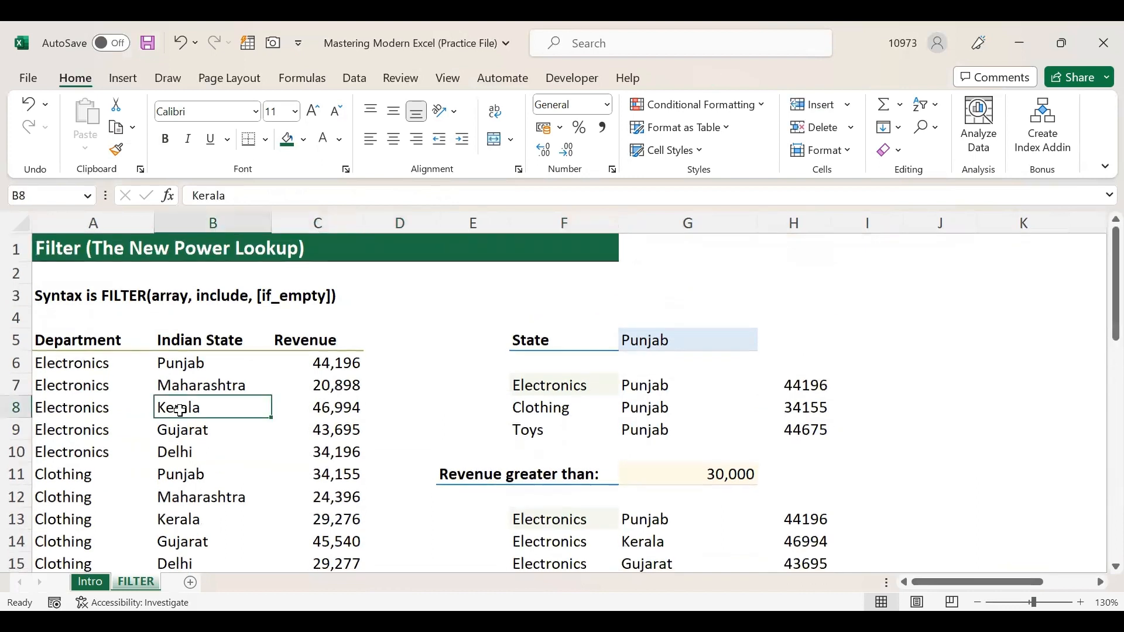
pyautogui.click(100, 385)
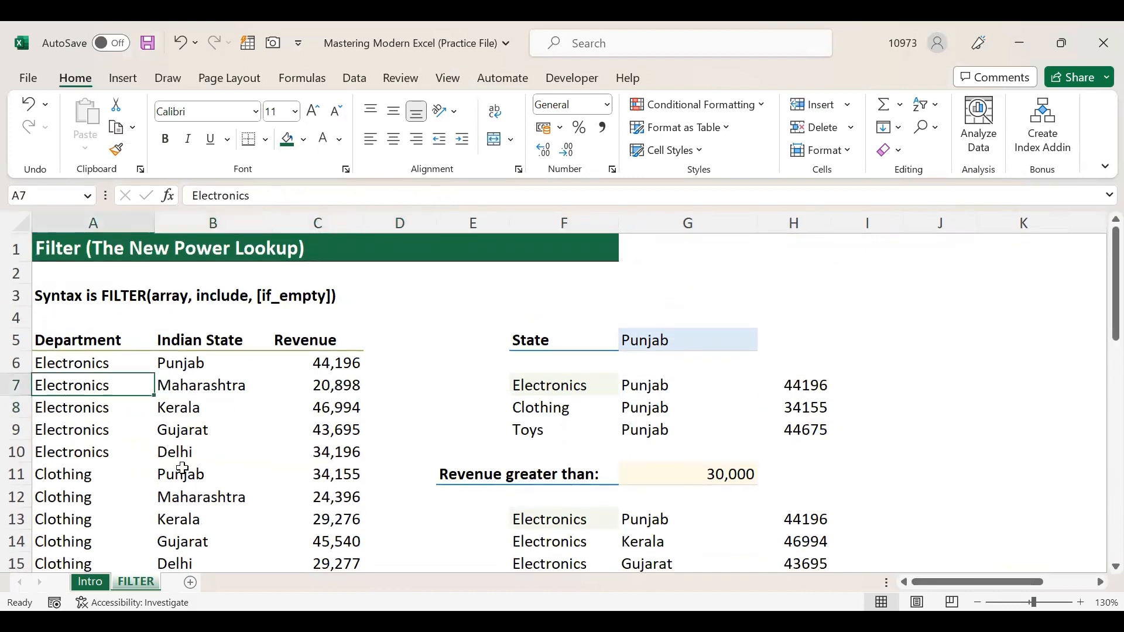
pyautogui.click(183, 471)
pyautogui.scroll(-2, 183, 469)
pyautogui.scroll(-6, 181, 468)
pyautogui.click(184, 408)
pyautogui.click(84, 403)
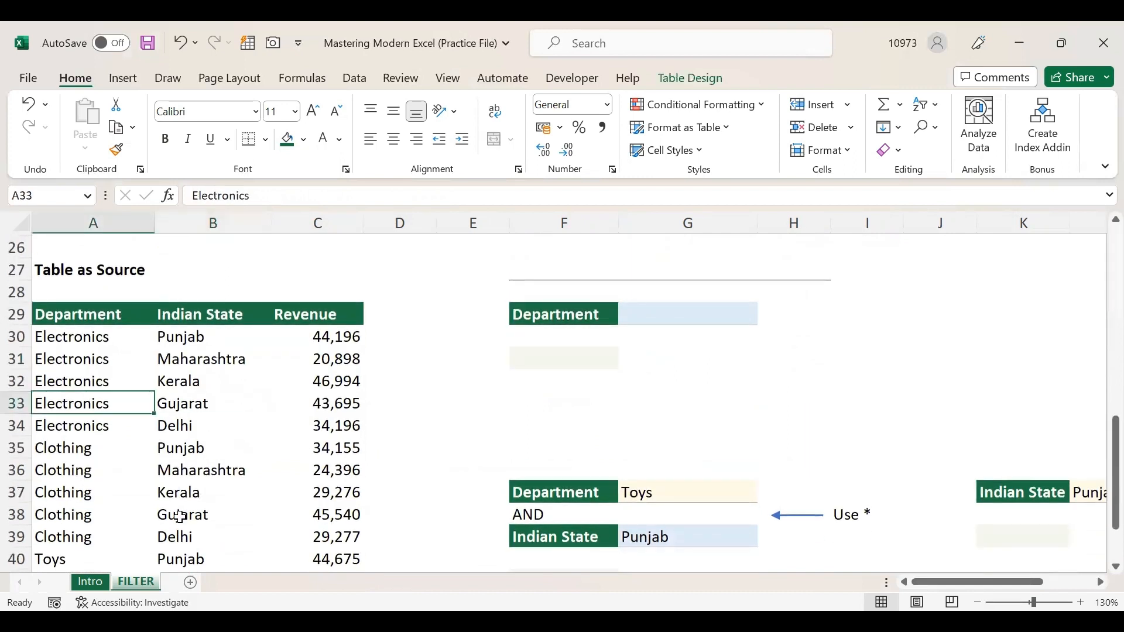
pyautogui.click(242, 476)
pyautogui.click(349, 434)
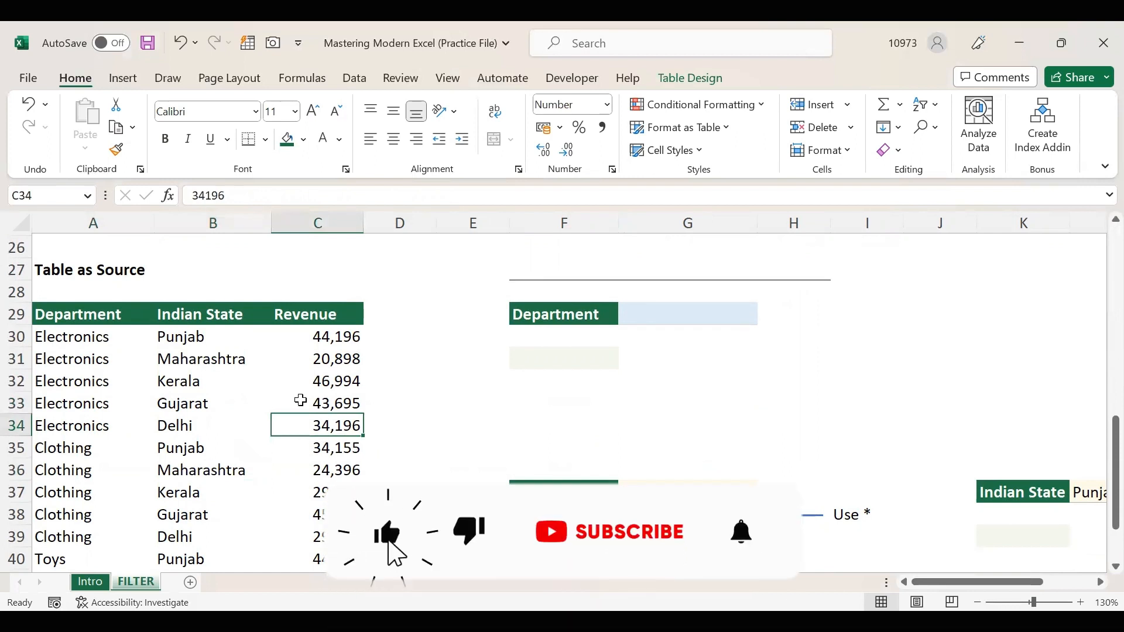
# Compare the revenue values in C6:C20 of the plain range with the Revenue column of the table in C30:C44.
pyautogui.scroll(4, 297, 398)
pyautogui.click(321, 321)
pyautogui.scroll(2, 324, 318)
pyautogui.scroll(1, 324, 317)
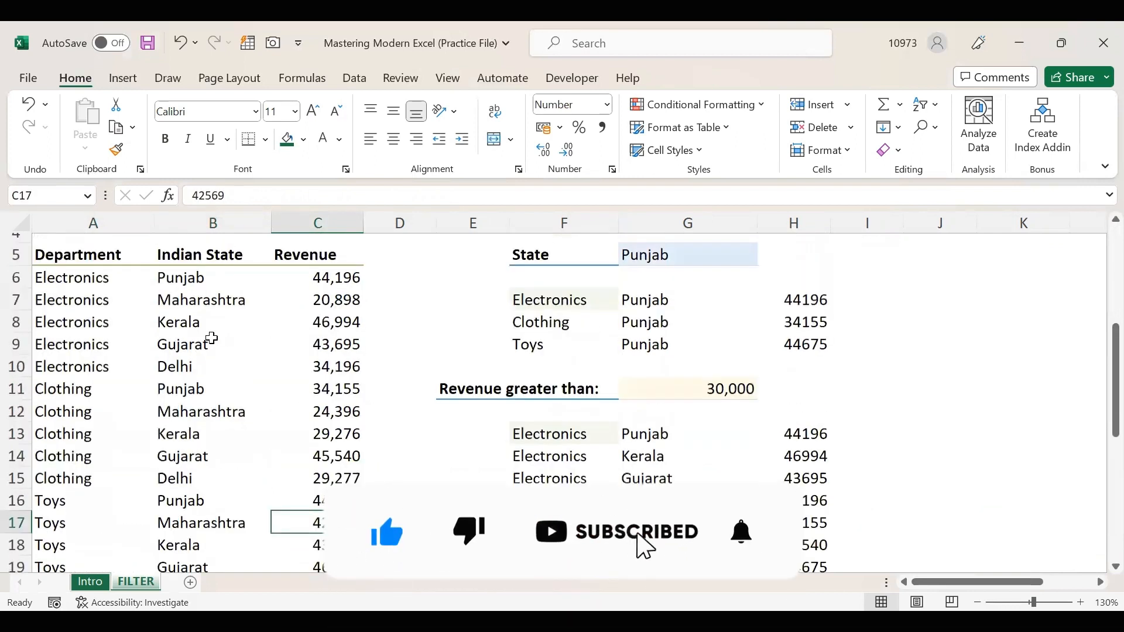
pyautogui.click(210, 341)
pyautogui.click(333, 440)
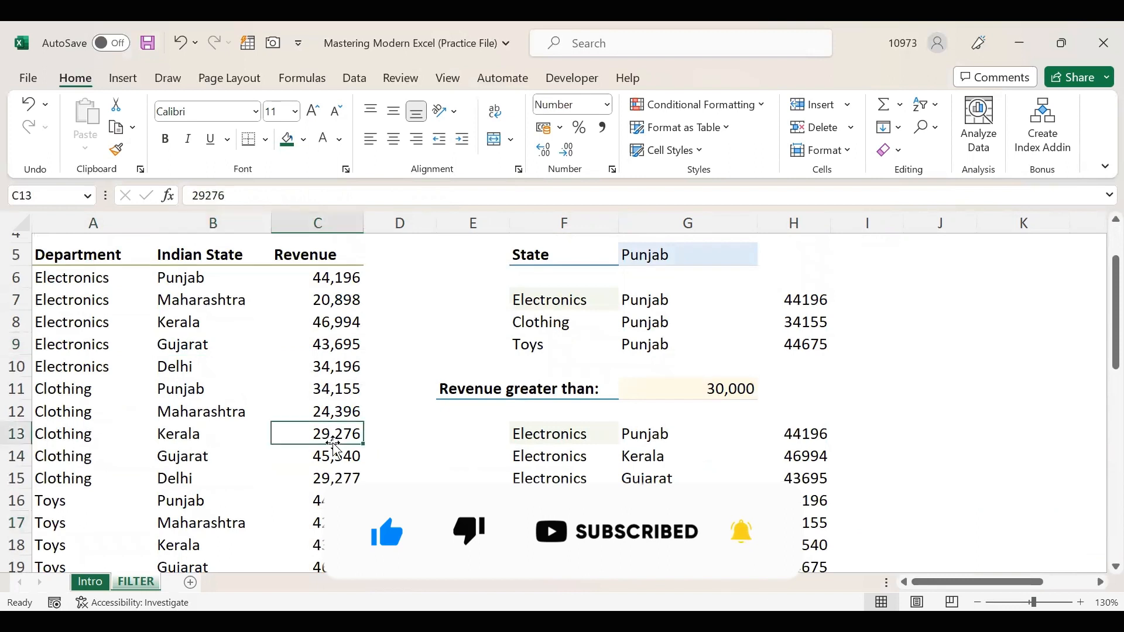
pyautogui.scroll(1, 334, 448)
pyautogui.scroll(-2, 334, 447)
pyautogui.scroll(-7, 333, 448)
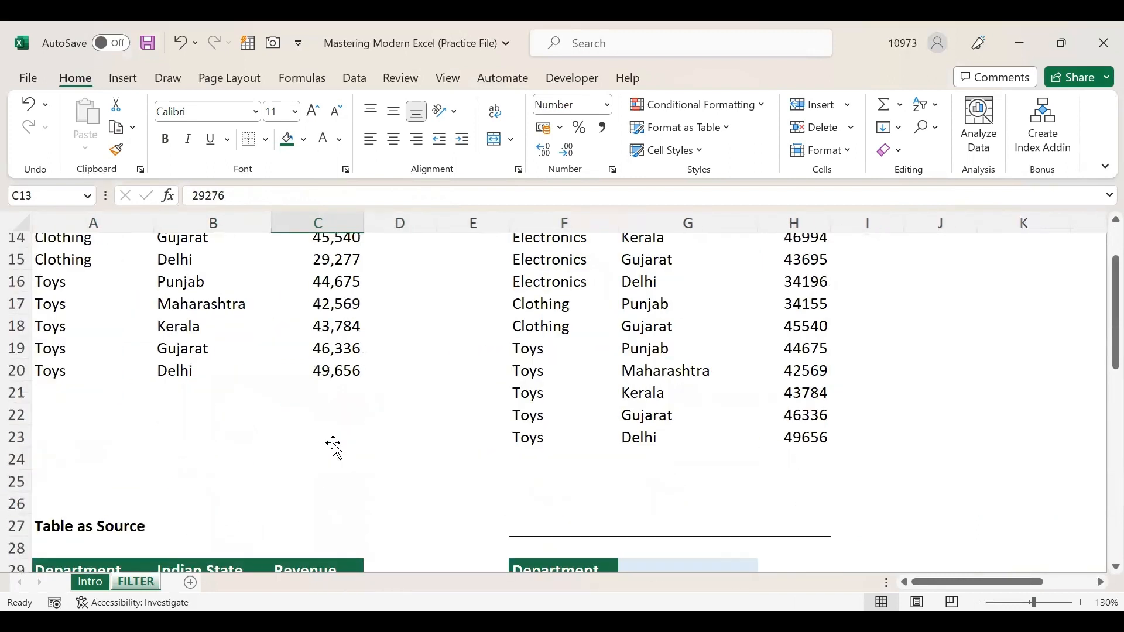
pyautogui.click(344, 407)
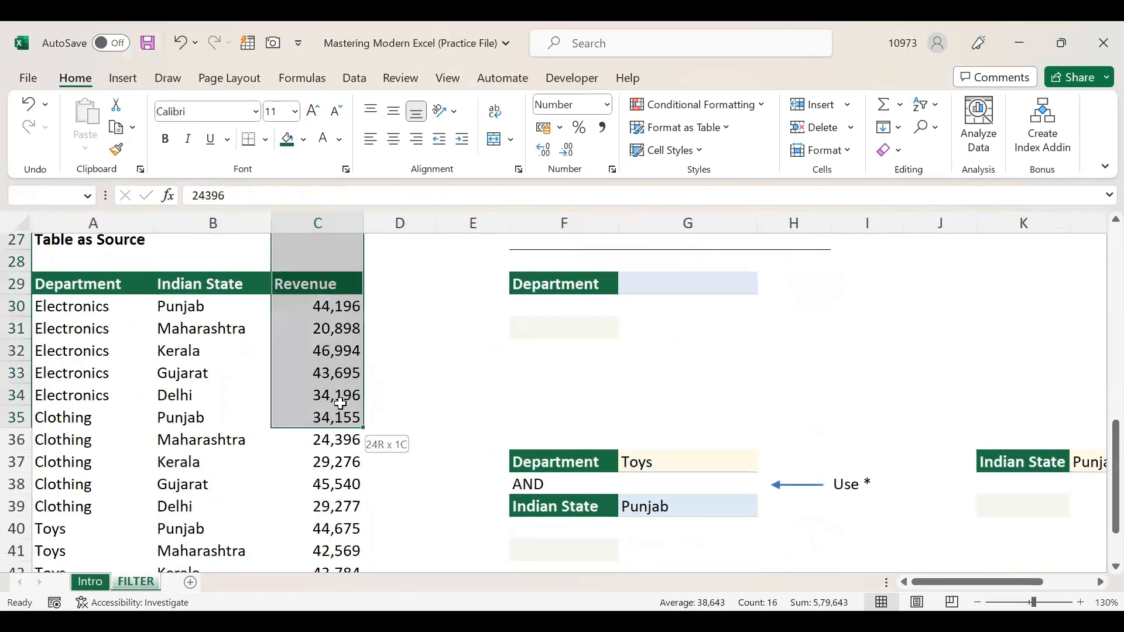
pyautogui.click(336, 379)
pyautogui.scroll(6, 335, 380)
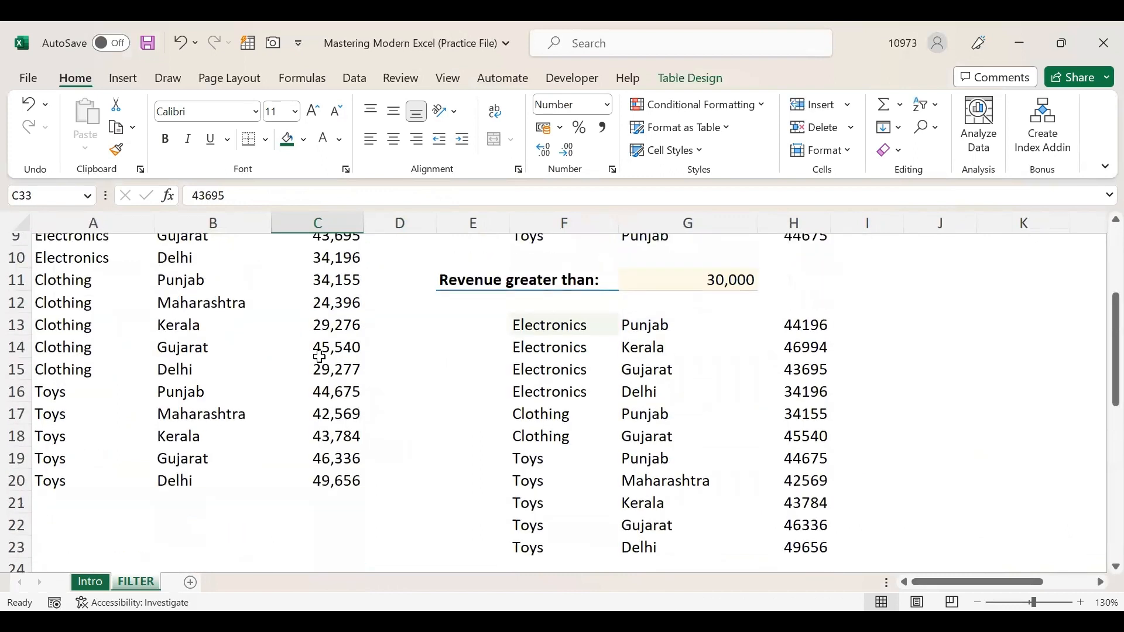
pyautogui.click(337, 349)
pyautogui.scroll(-9, 328, 362)
pyautogui.scroll(5, 324, 369)
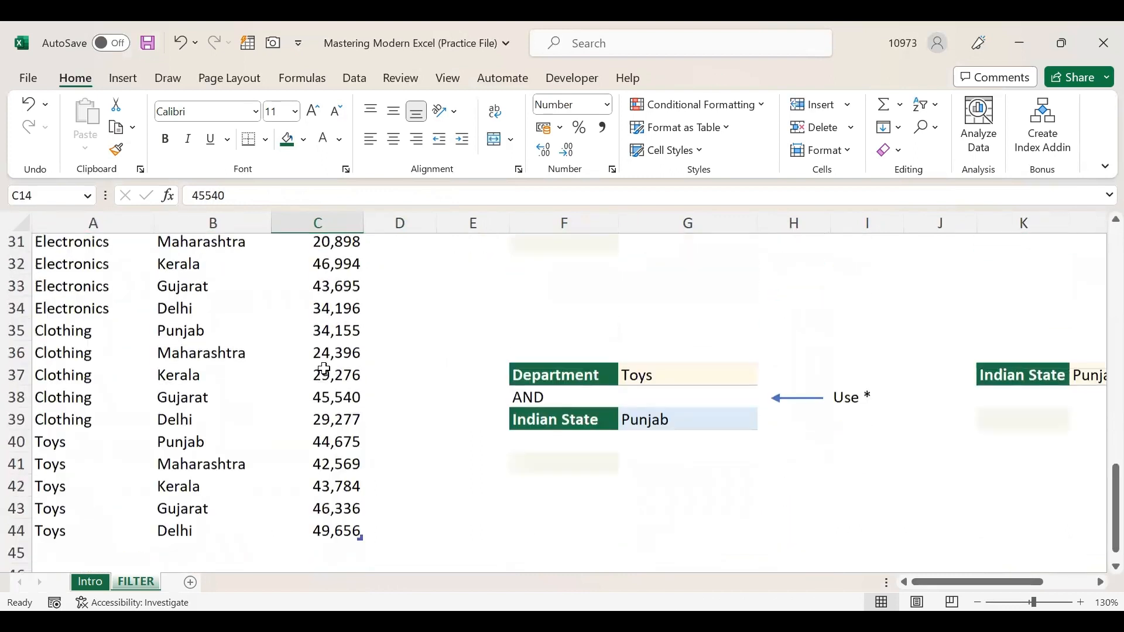
# Check whether the "Table as Source" data is formatted as an Excel table, and return to the plain range above.
pyautogui.click(184, 485)
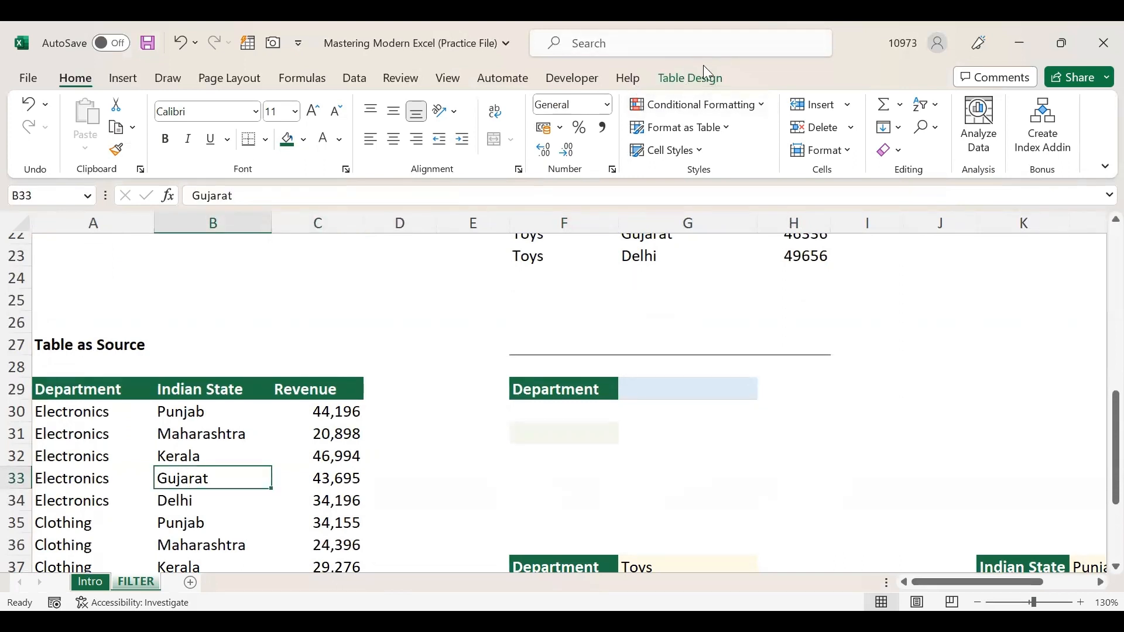
pyautogui.click(352, 434)
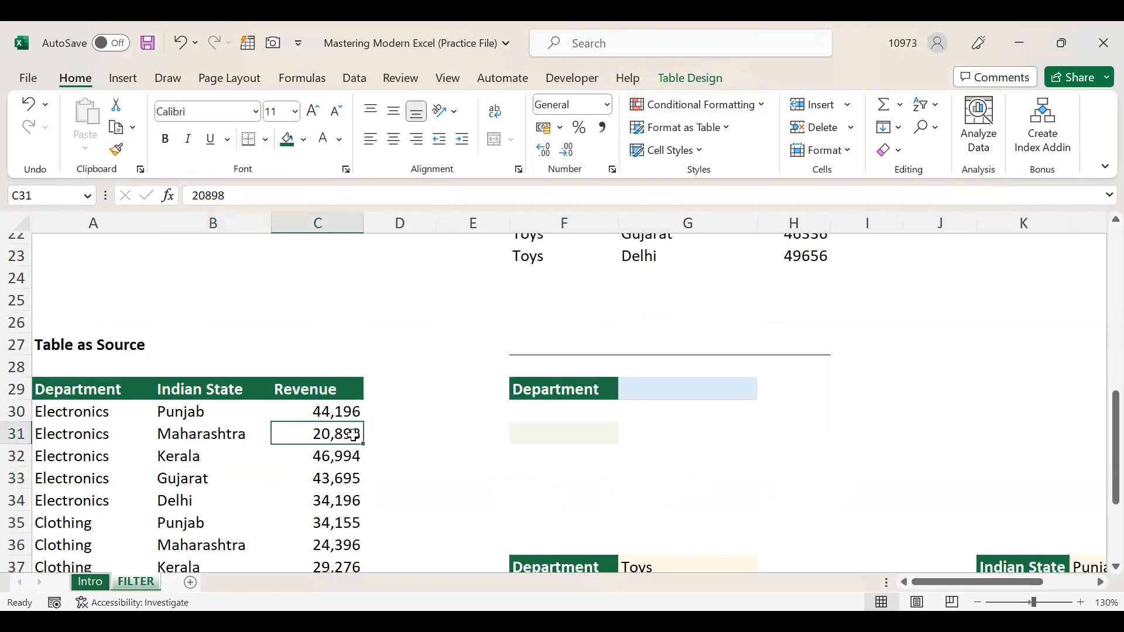
pyautogui.scroll(4, 381, 406)
pyautogui.scroll(5, 382, 406)
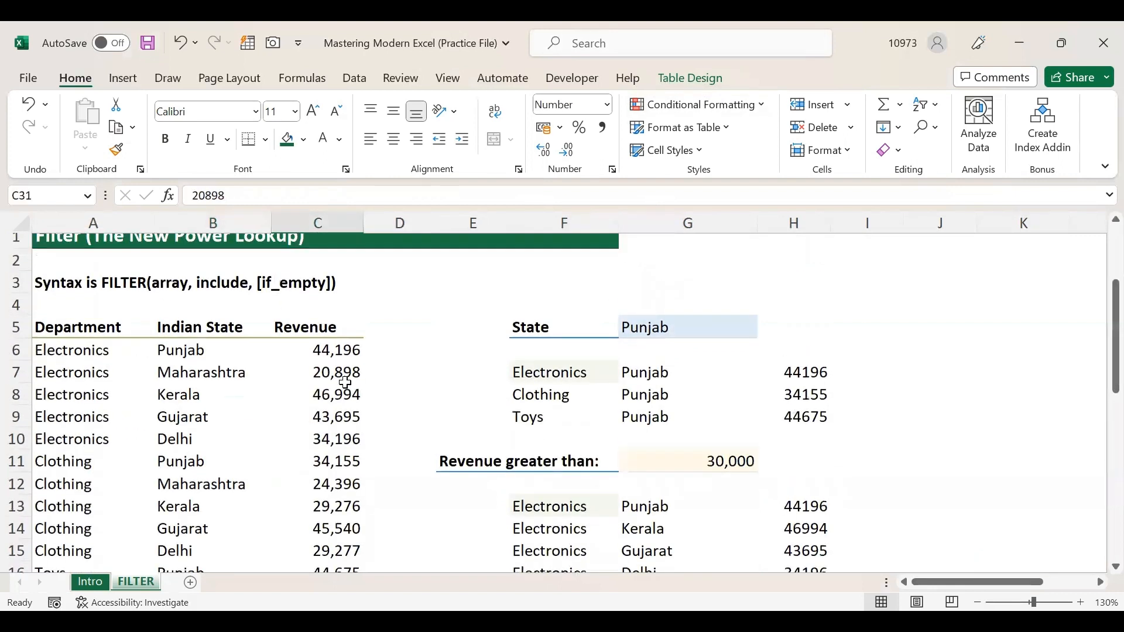
# Check several cells in A6:C15 for signs that the plain data is formatted as an Excel table.
pyautogui.click(342, 377)
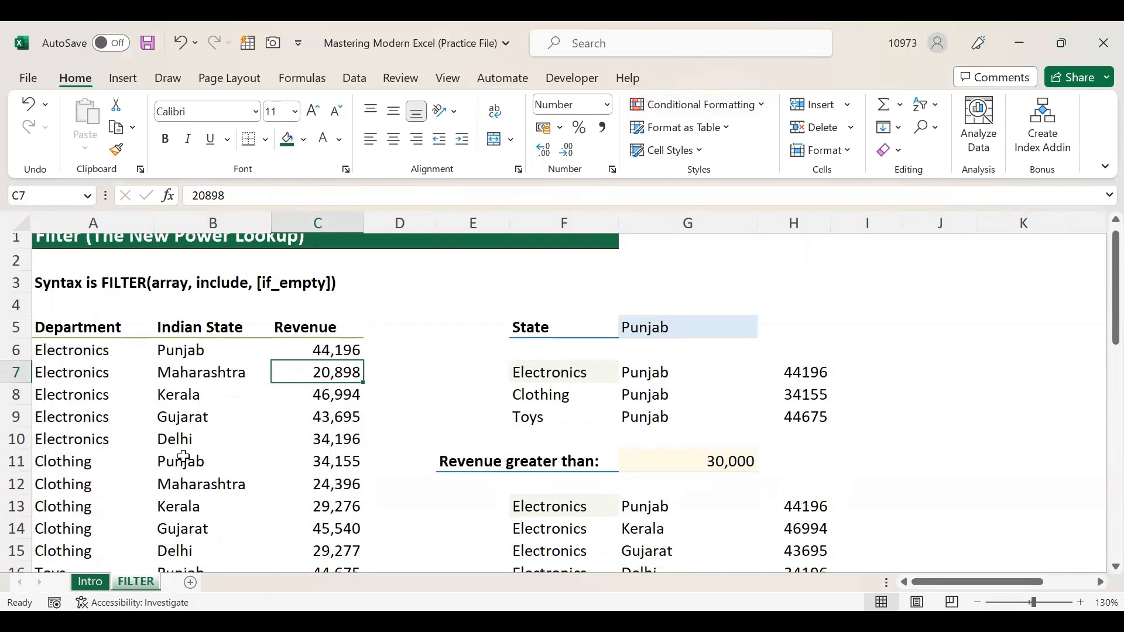
pyautogui.click(81, 418)
pyautogui.click(202, 467)
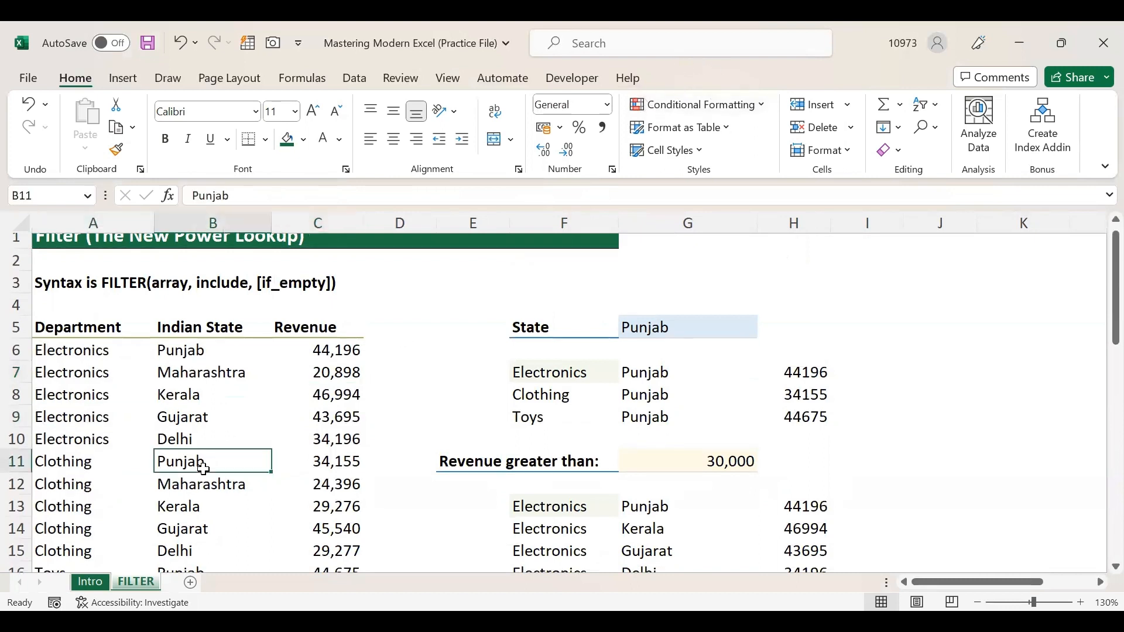
pyautogui.click(331, 529)
pyautogui.click(126, 409)
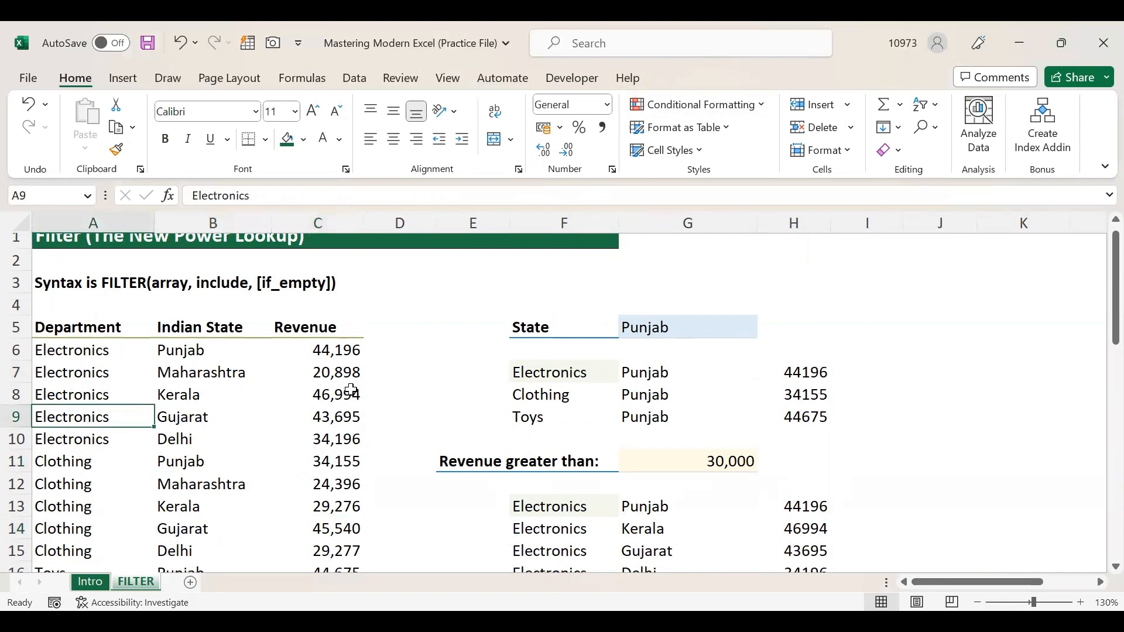
pyautogui.click(356, 366)
# Compare the plain range A5:C20 with the "Table as Source" data, checking cells B33 and C31 for table formatting.
pyautogui.scroll(-9, 357, 364)
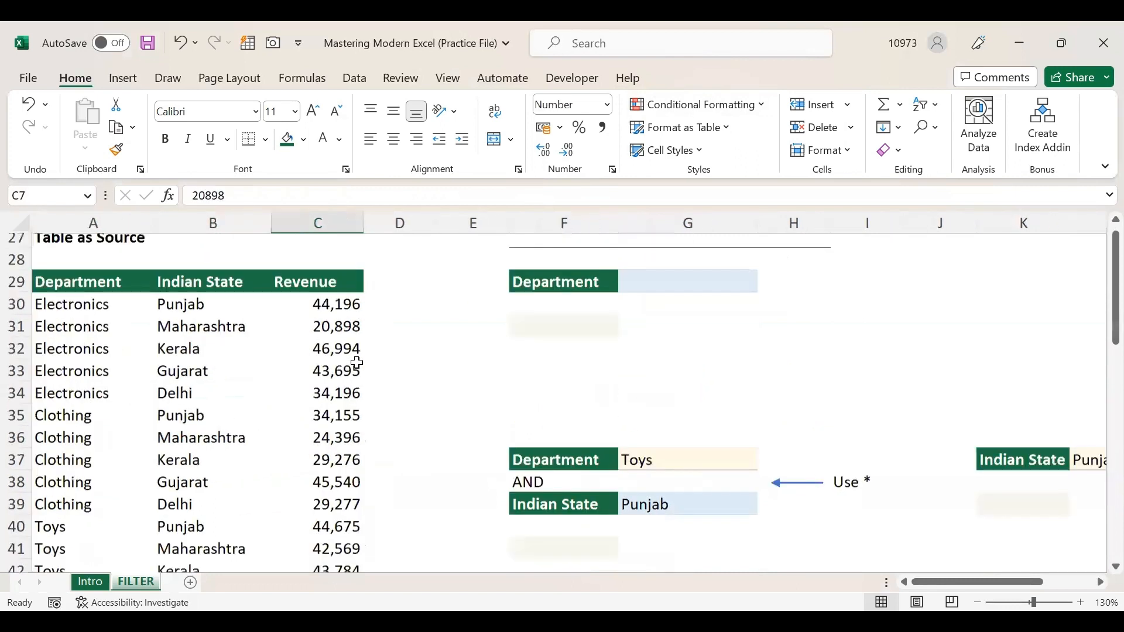
pyautogui.scroll(6, 354, 360)
pyautogui.scroll(2, 340, 363)
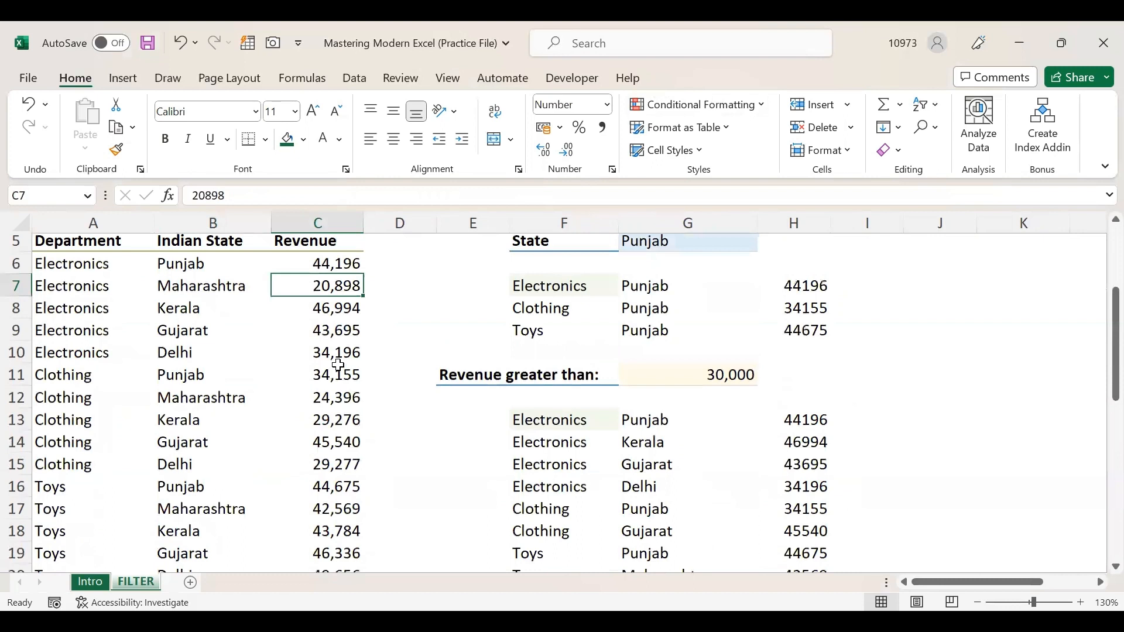
pyautogui.scroll(1, 339, 365)
pyautogui.scroll(-8, 349, 387)
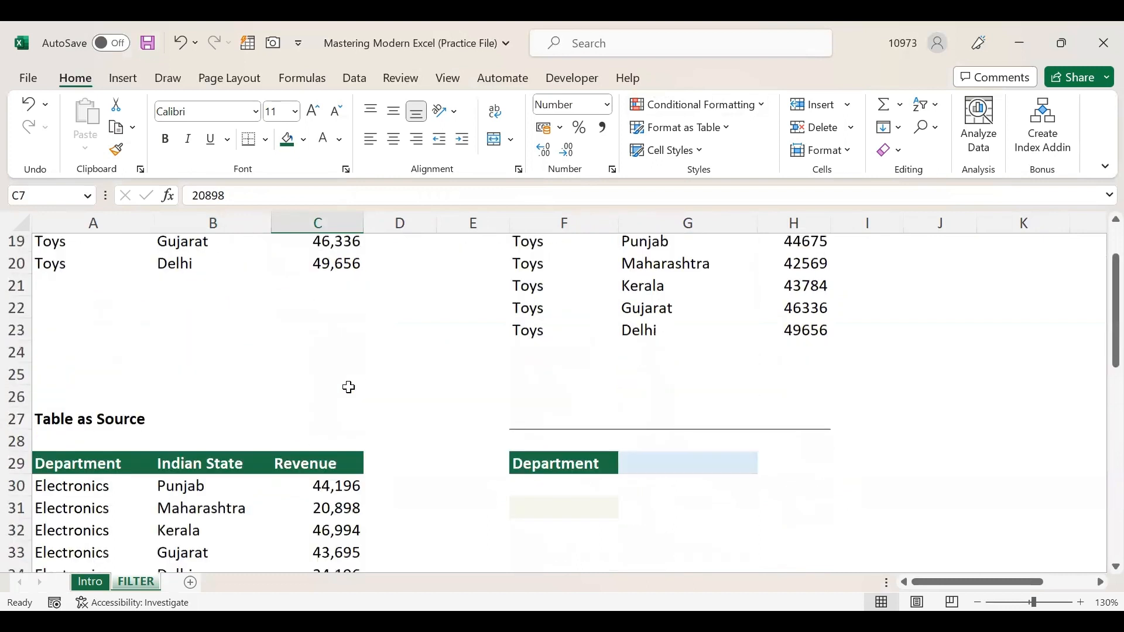
pyautogui.scroll(2, 349, 387)
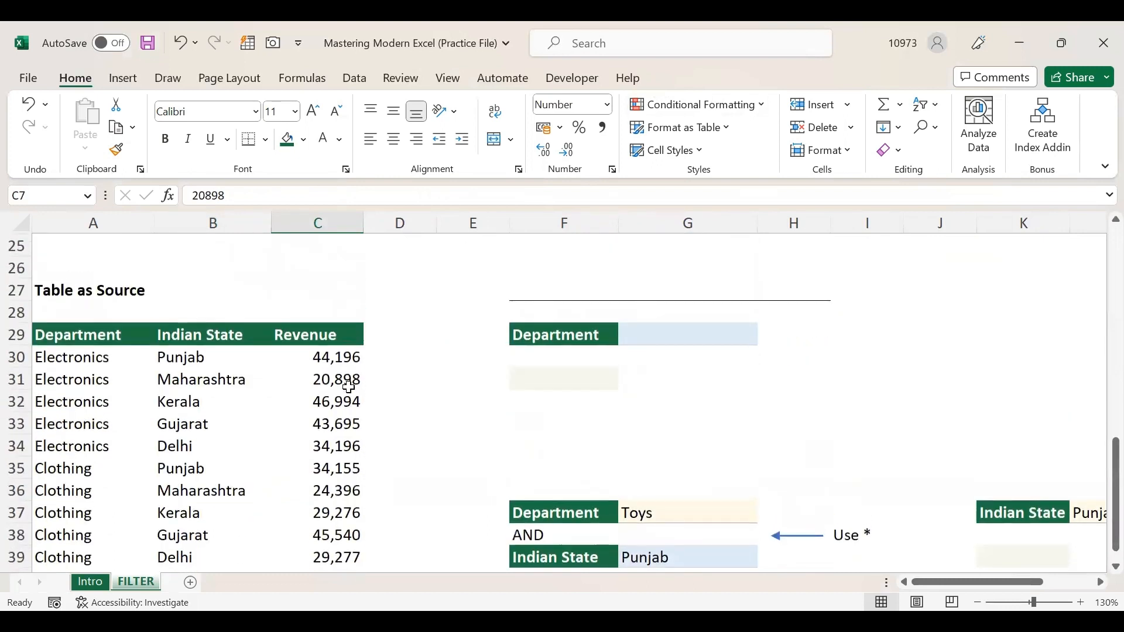
pyautogui.click(169, 418)
pyautogui.scroll(1, 397, 375)
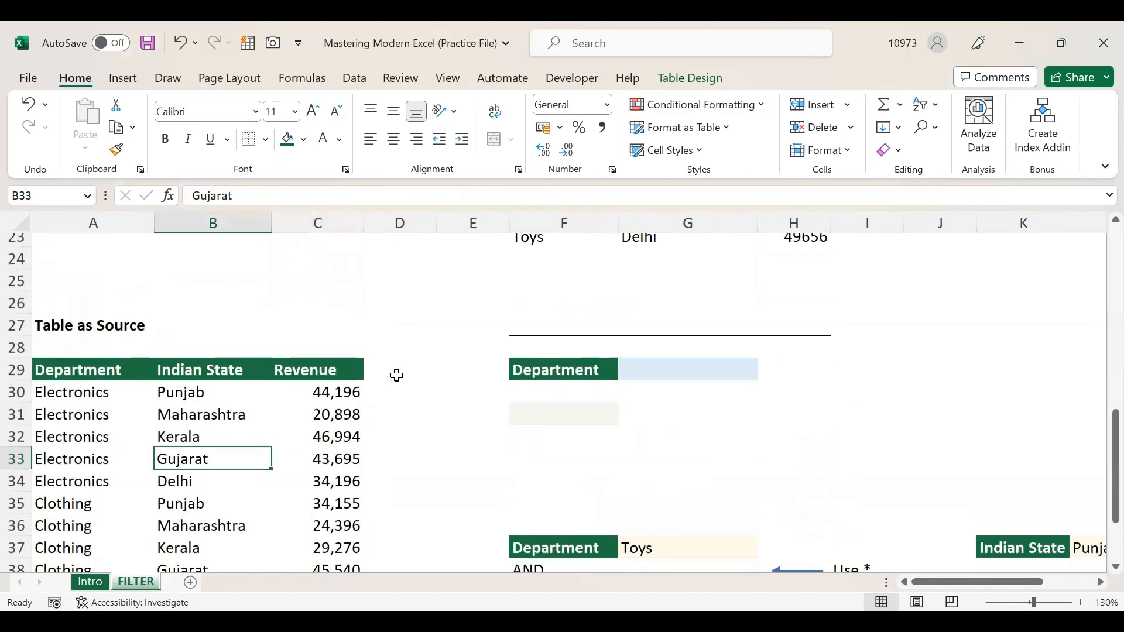
pyautogui.scroll(1, 397, 375)
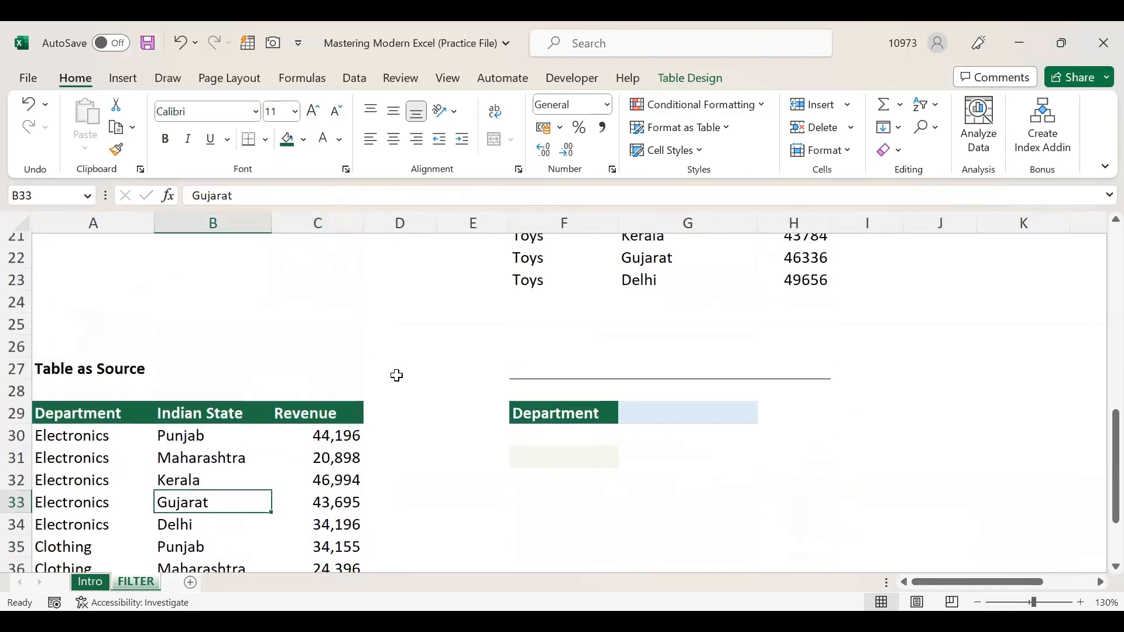
pyautogui.scroll(-3, 397, 375)
pyautogui.scroll(-1, 397, 376)
pyautogui.click(350, 350)
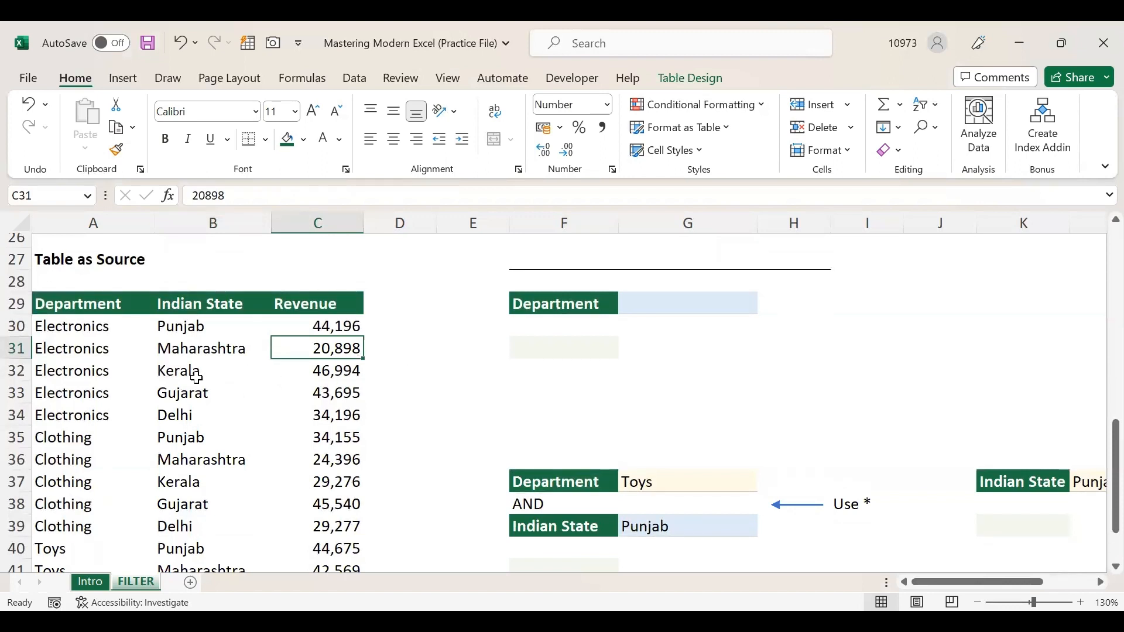
# Enter Clothing as the department criterion in cell G29 beside the source table.
pyautogui.click(652, 304)
pyautogui.click(549, 349)
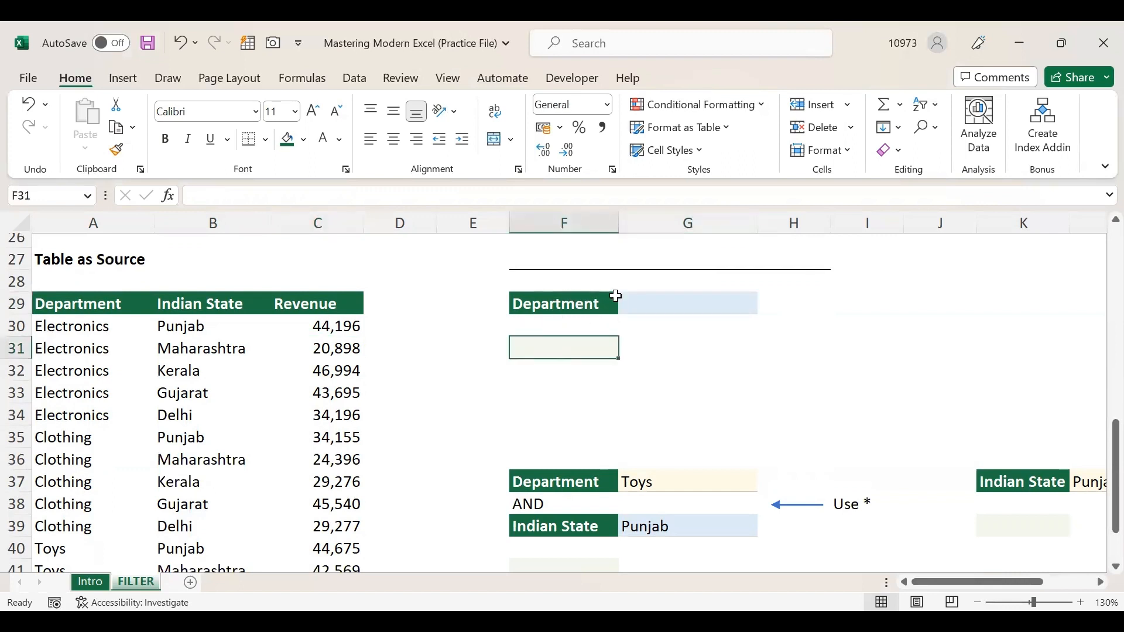
pyautogui.click(675, 302)
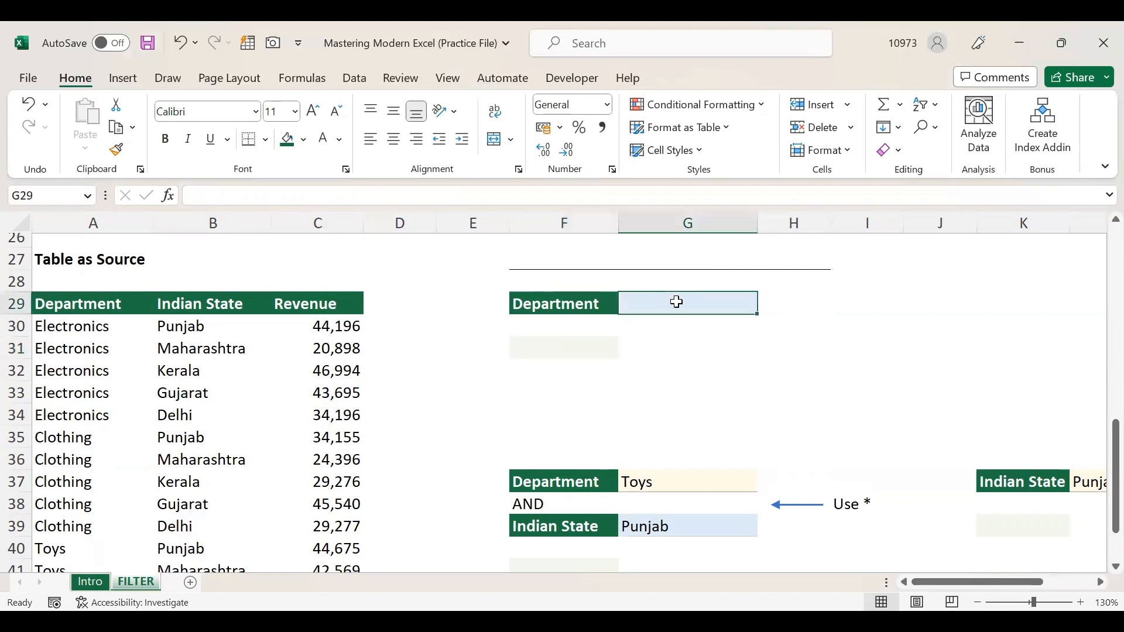
pyautogui.scroll(4, 554, 349)
pyautogui.scroll(4, 556, 350)
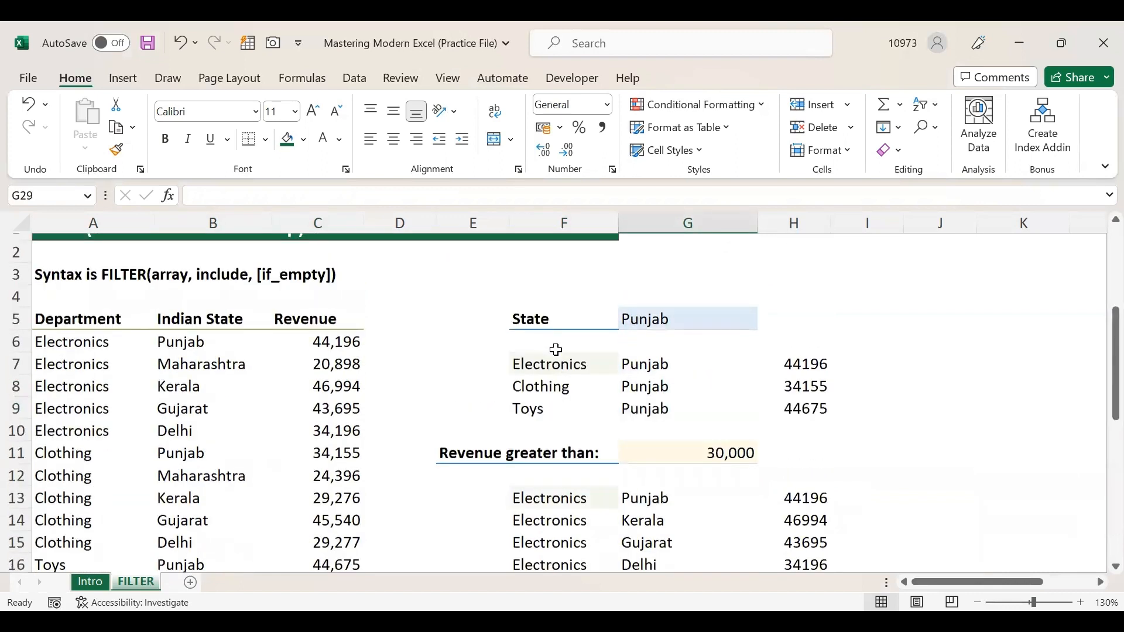
pyautogui.scroll(-8, 556, 350)
pyautogui.scroll(1, 556, 350)
pyautogui.write('Clothing')
pyautogui.press('Return')
pyautogui.press('Up')
pyautogui.scroll(-2, 117, 412)
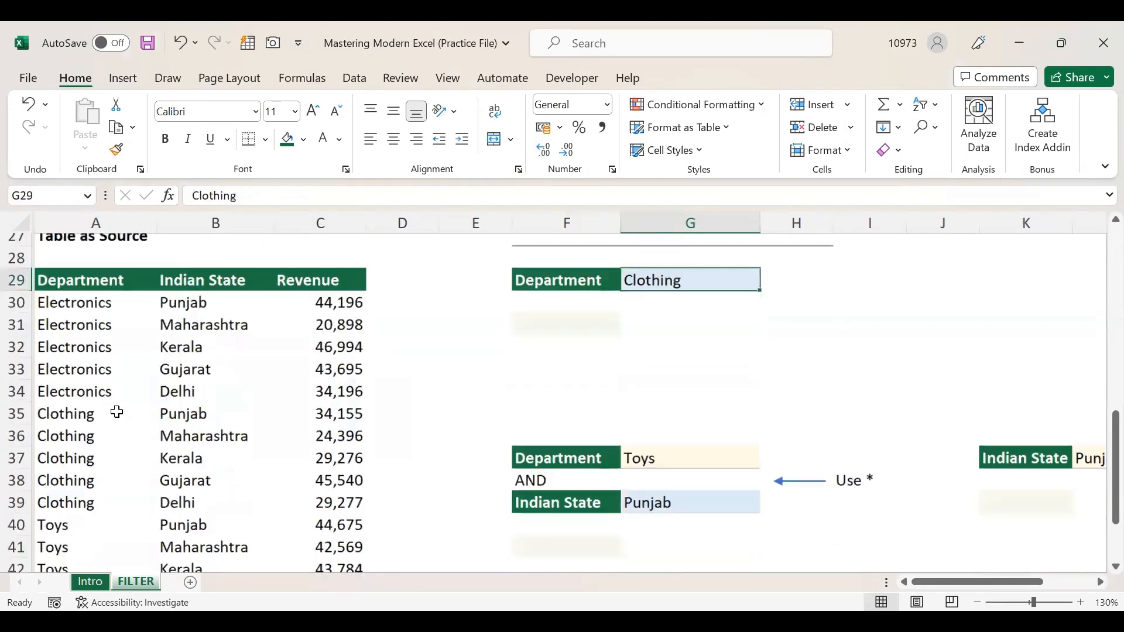
# Start a FILTER formula in F31 with the whole source table, TableDiv6, as its array argument.
pyautogui.scroll(3, 117, 410)
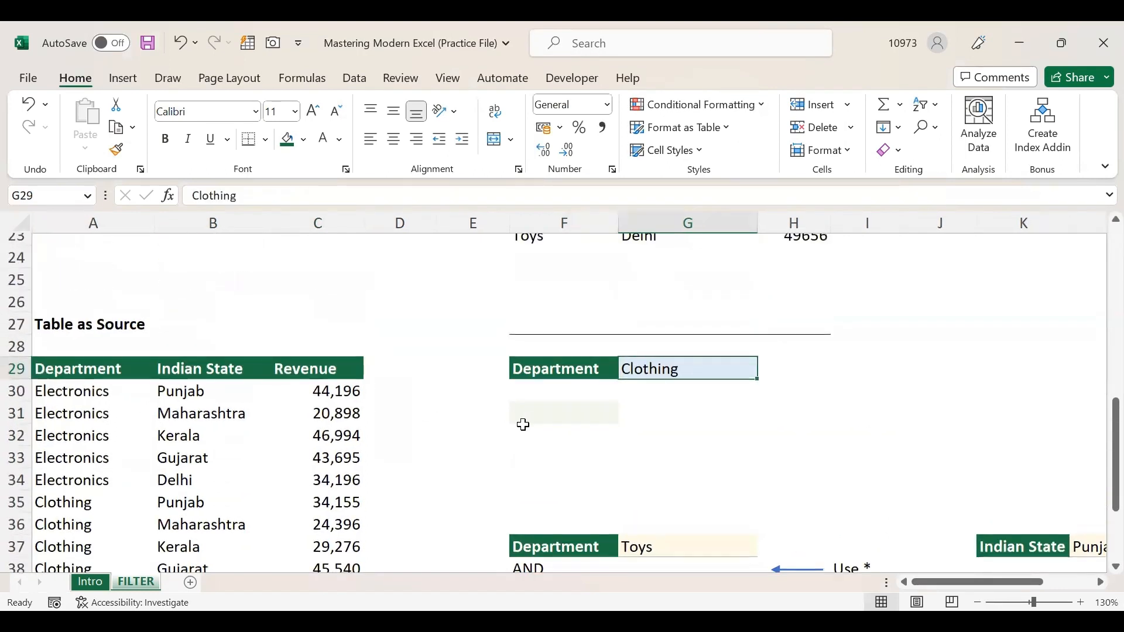
pyautogui.click(558, 412)
pyautogui.write('=')
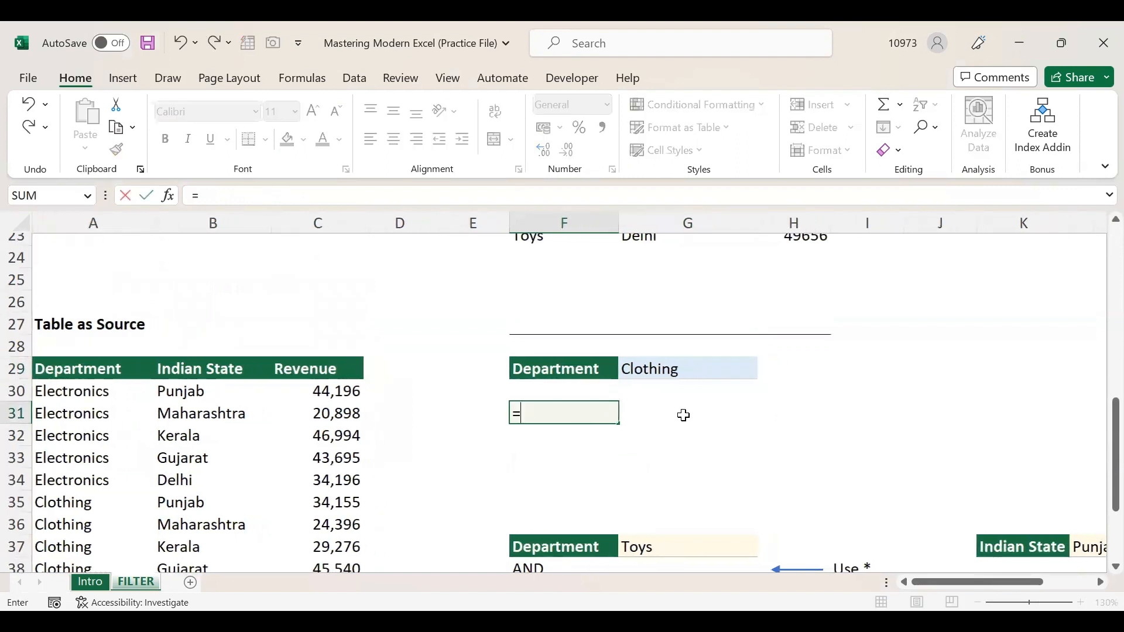
pyautogui.write('filter(')
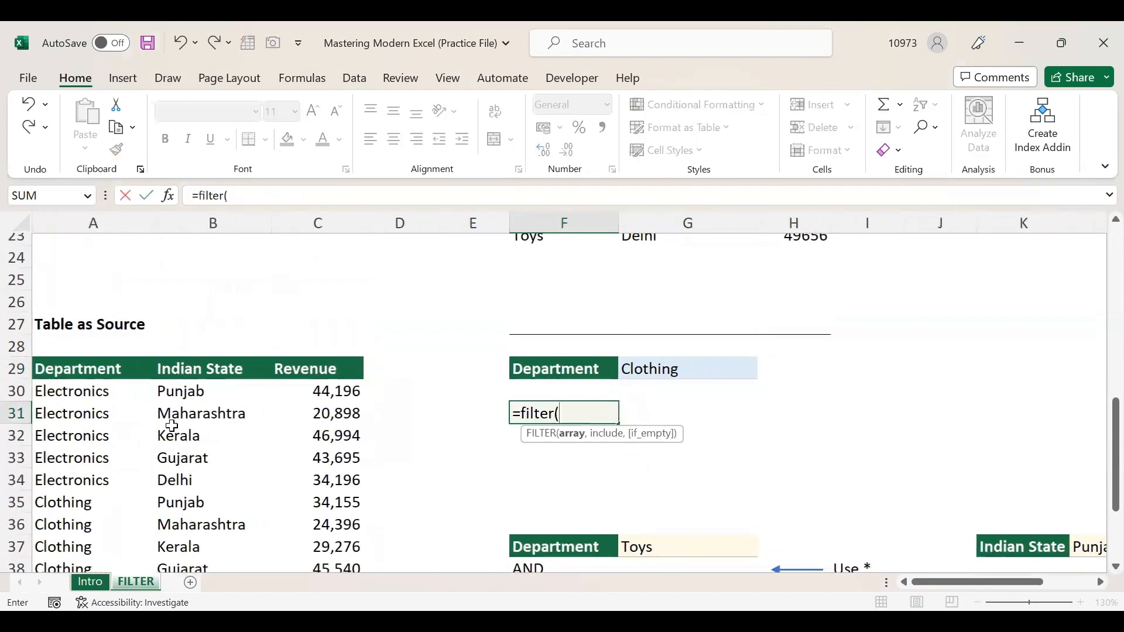
pyautogui.click(119, 394)
pyautogui.hotkey('shift', 'Right')
pyautogui.hotkey('shift', 'Right')
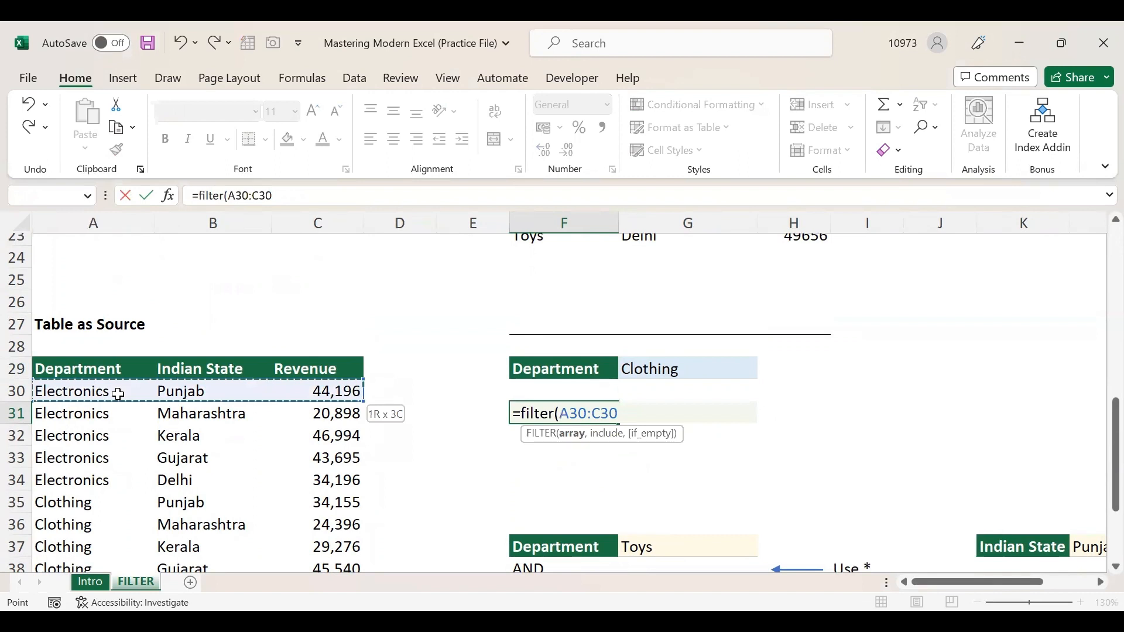
pyautogui.hotkey('ctrl', 'shift', 'Down')
pyautogui.scroll(4, 118, 394)
pyautogui.scroll(-2, 277, 400)
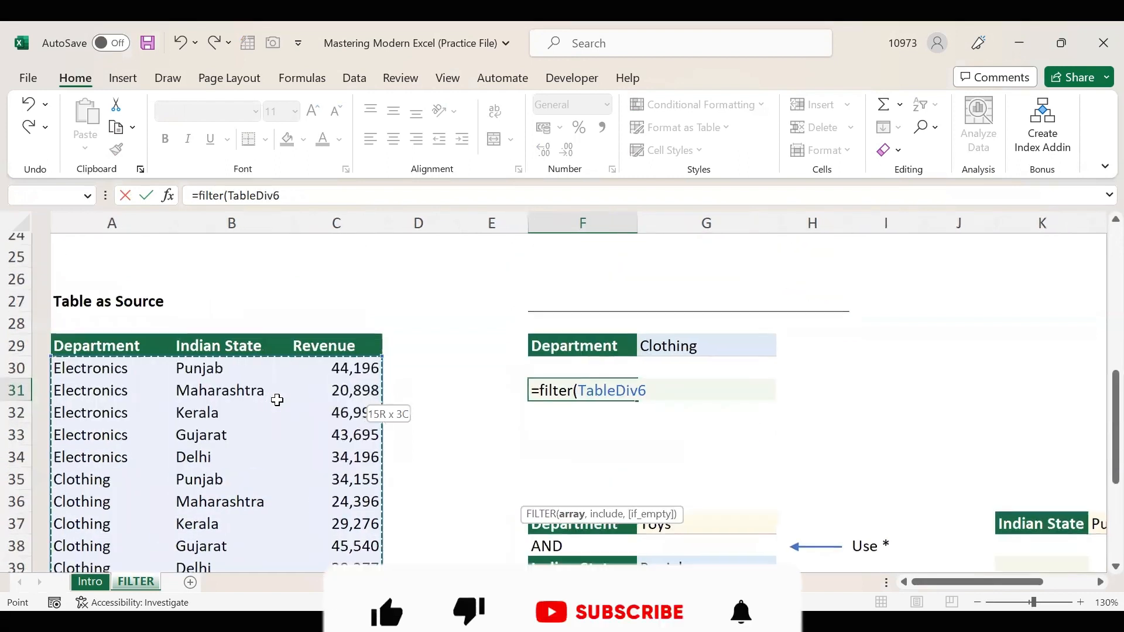
pyautogui.write(',')
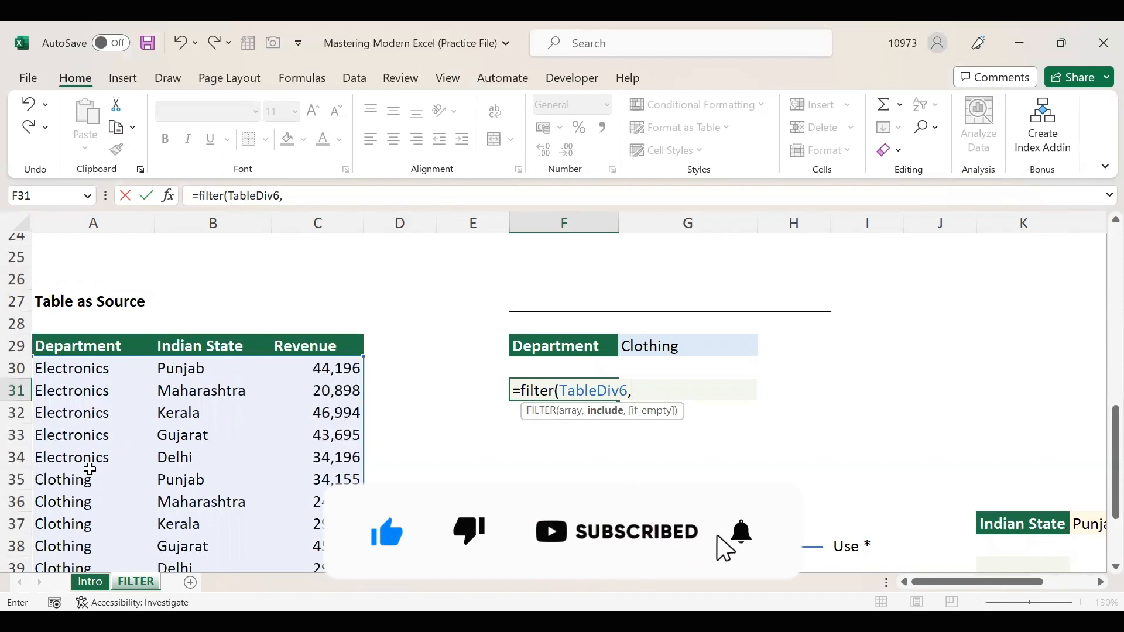
# Complete the formula in F31 with the include condition TableDiv6[Department]=G29 and enter it.
pyautogui.click(119, 369)
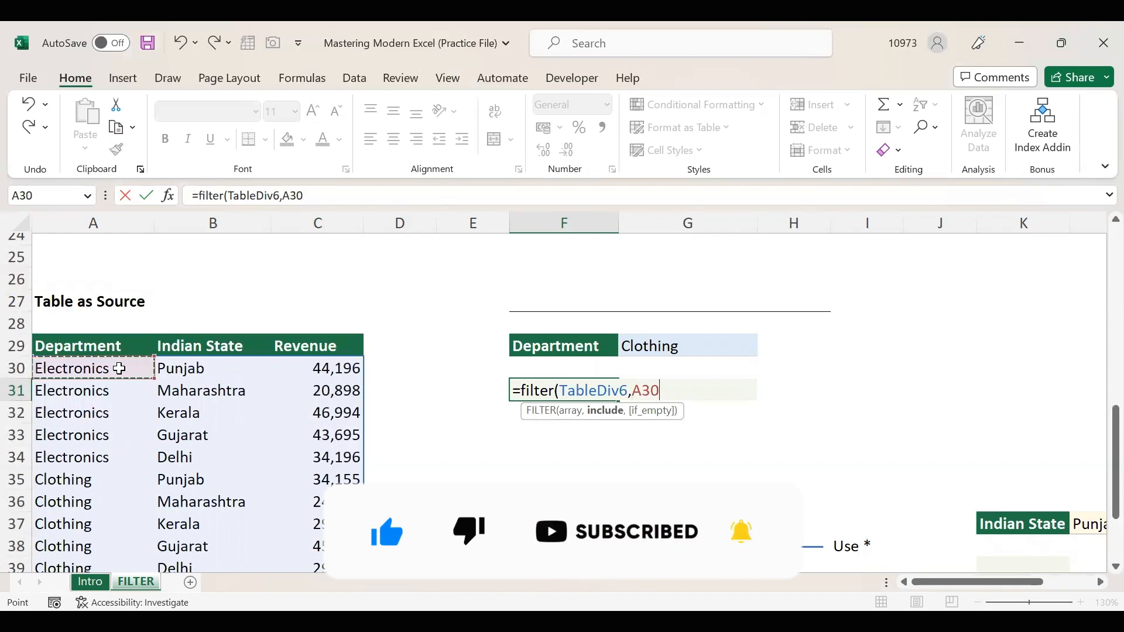
pyautogui.hotkey('ctrl', 'shift', 'Down')
pyautogui.scroll(2, 119, 369)
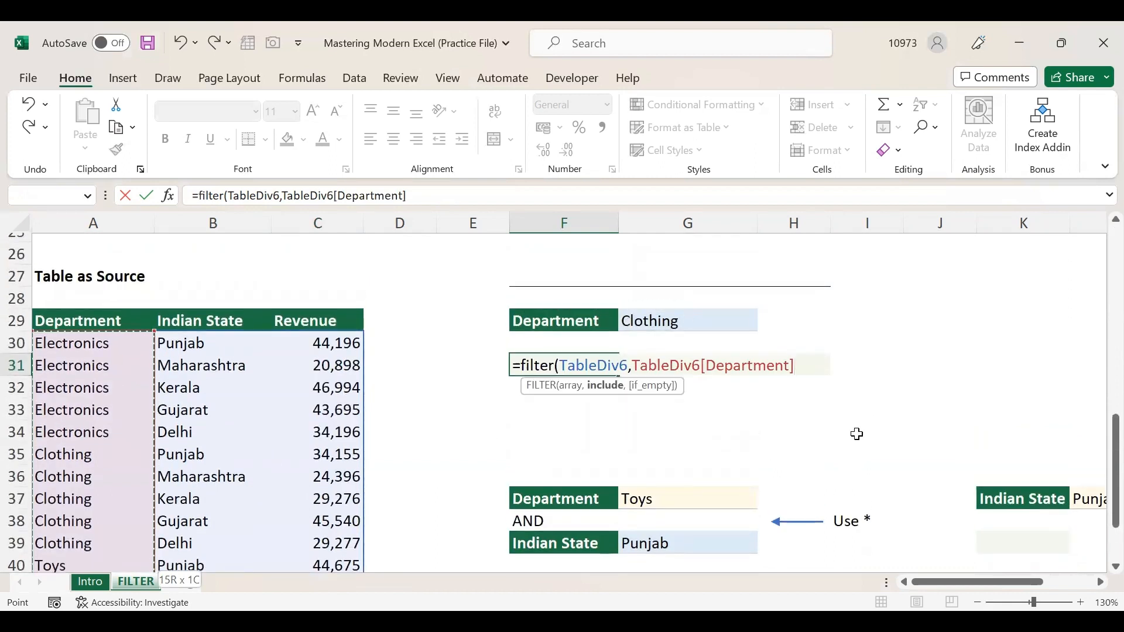
pyautogui.write('=')
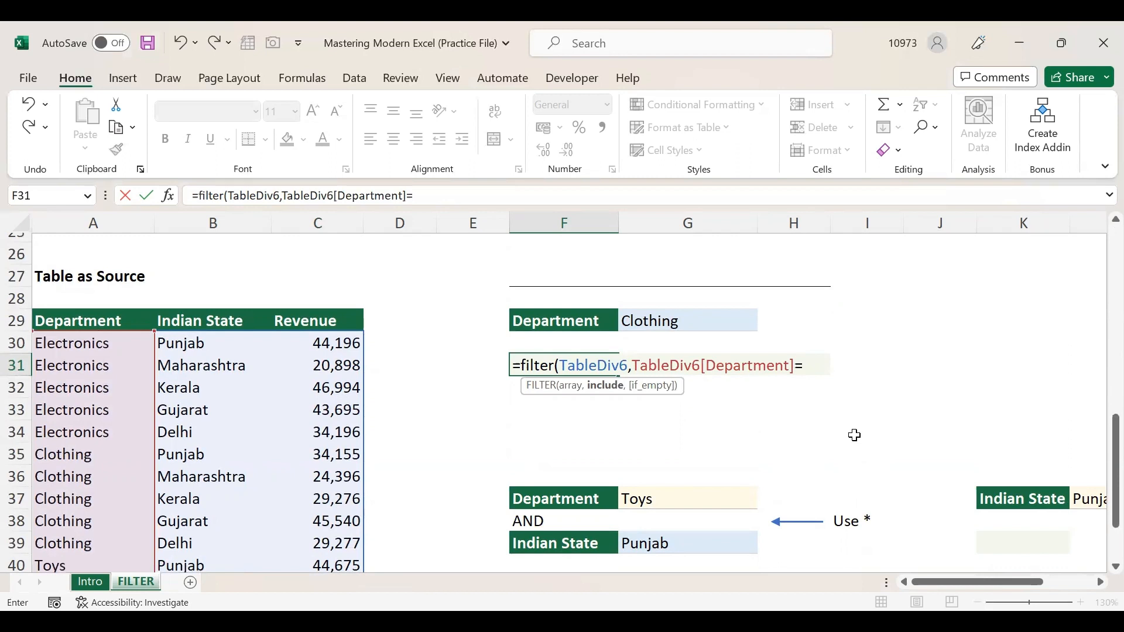
pyautogui.click(658, 321)
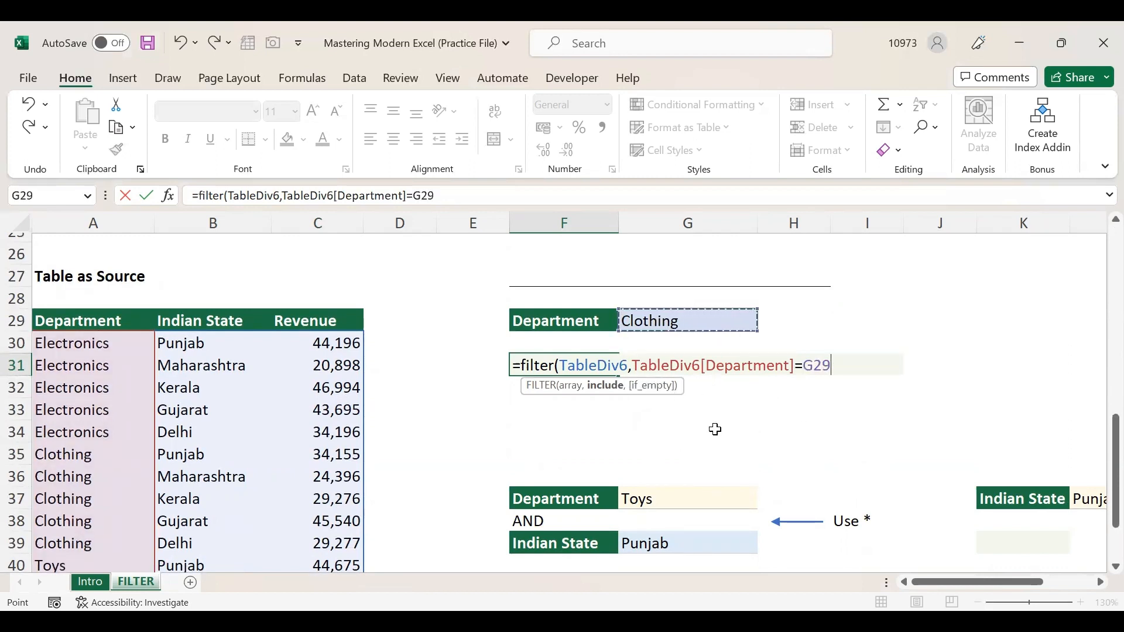
pyautogui.write(')')
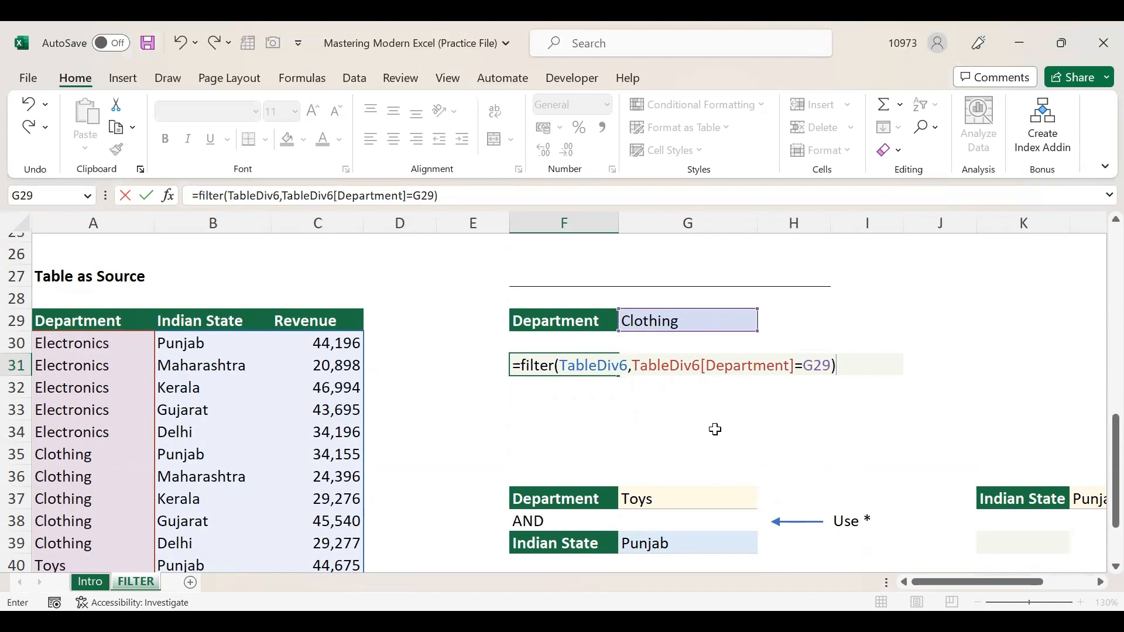
pyautogui.press('Return')
# Review the department, state and revenue columns of the Clothing results in F31:H35.
pyautogui.click(675, 403)
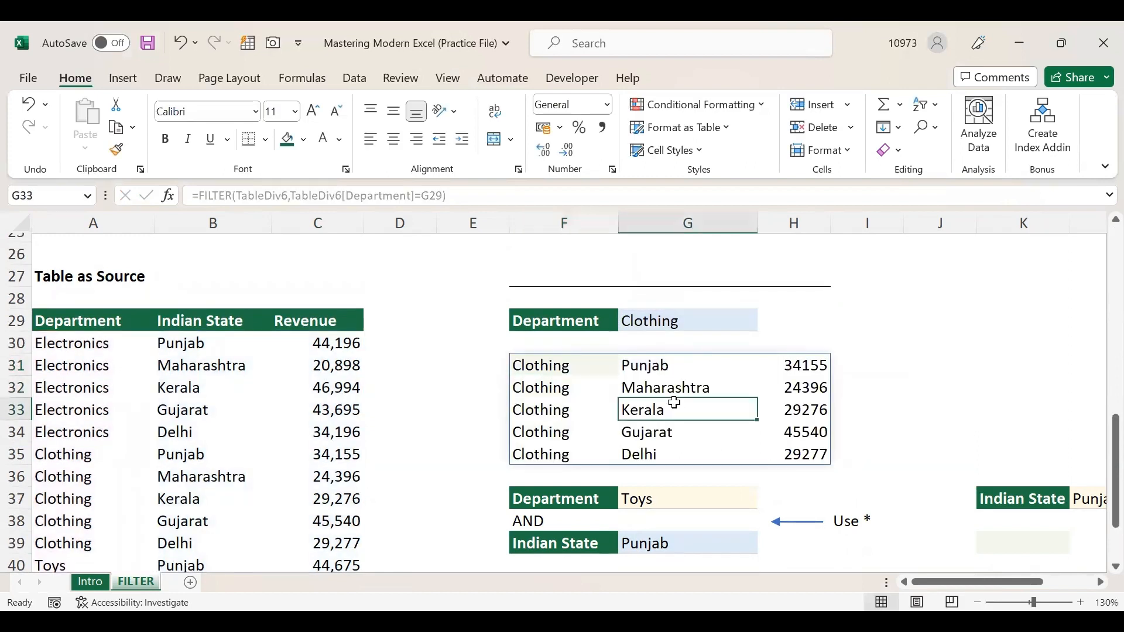
pyautogui.click(653, 326)
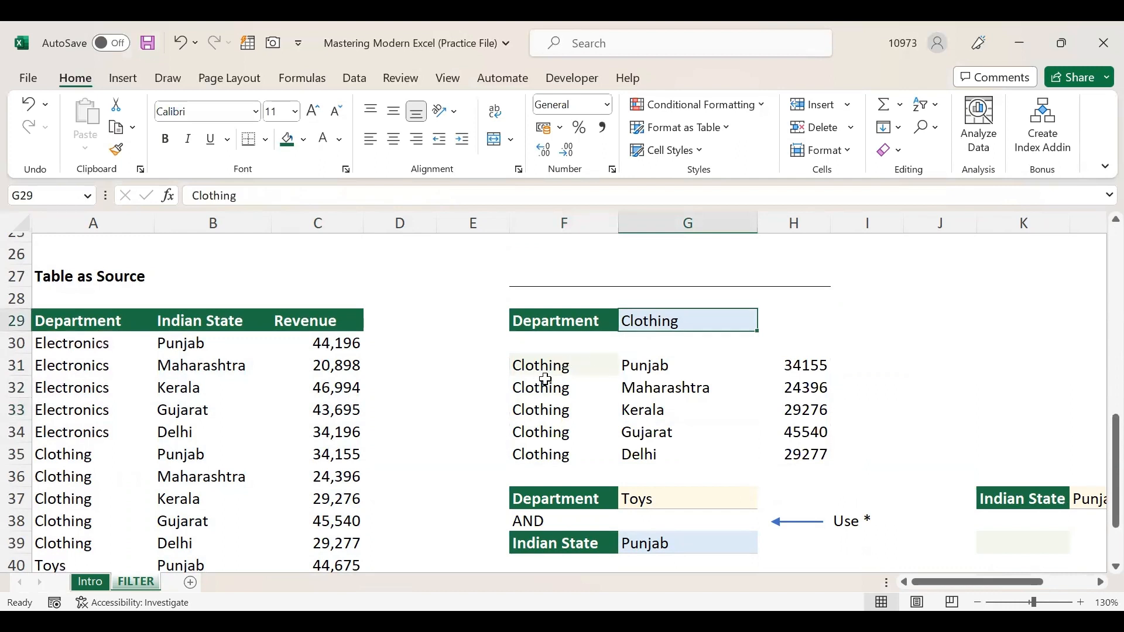
pyautogui.moveTo(561, 371); pyautogui.dragTo(567, 455)
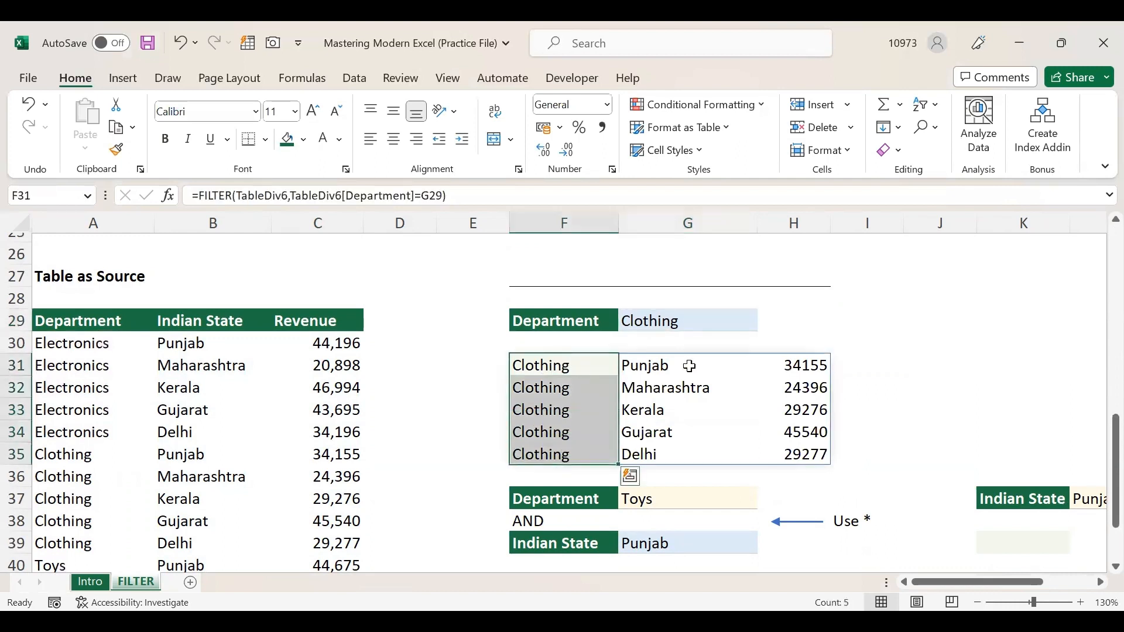
pyautogui.moveTo(698, 364); pyautogui.dragTo(700, 452)
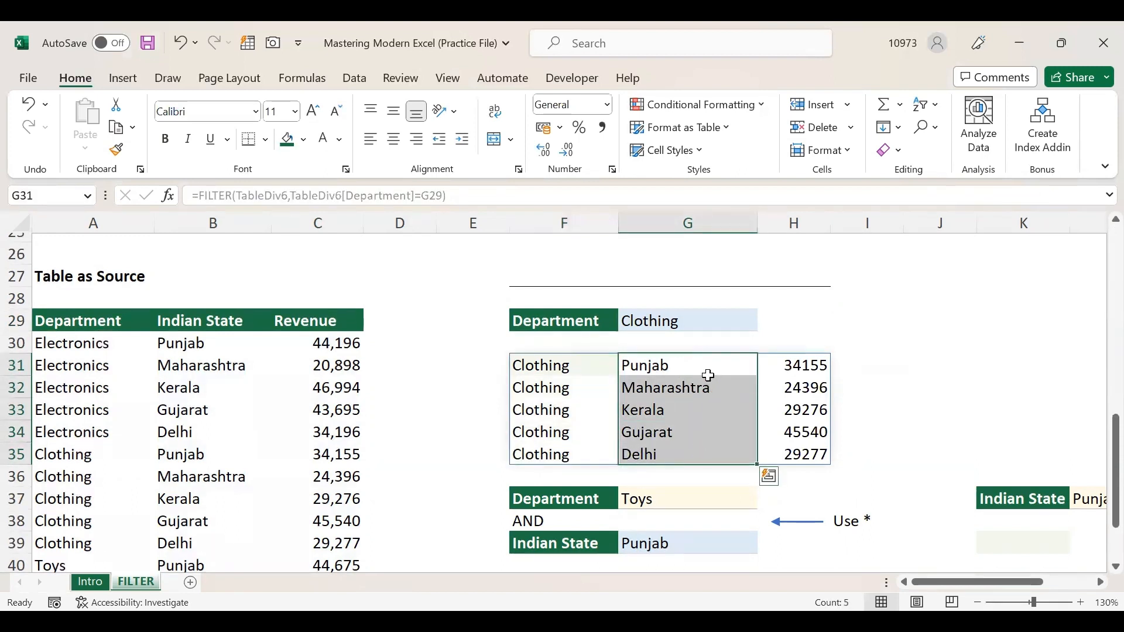
pyautogui.moveTo(815, 375); pyautogui.dragTo(810, 454)
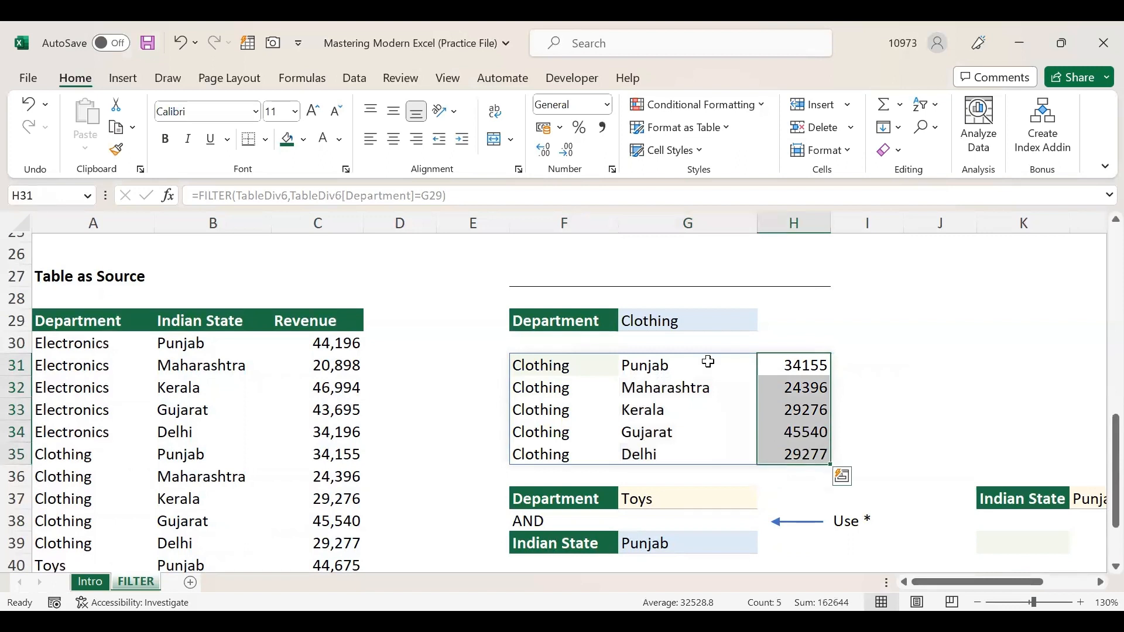
# Change the department criterion in G29 to Toys.
pyautogui.click(720, 320)
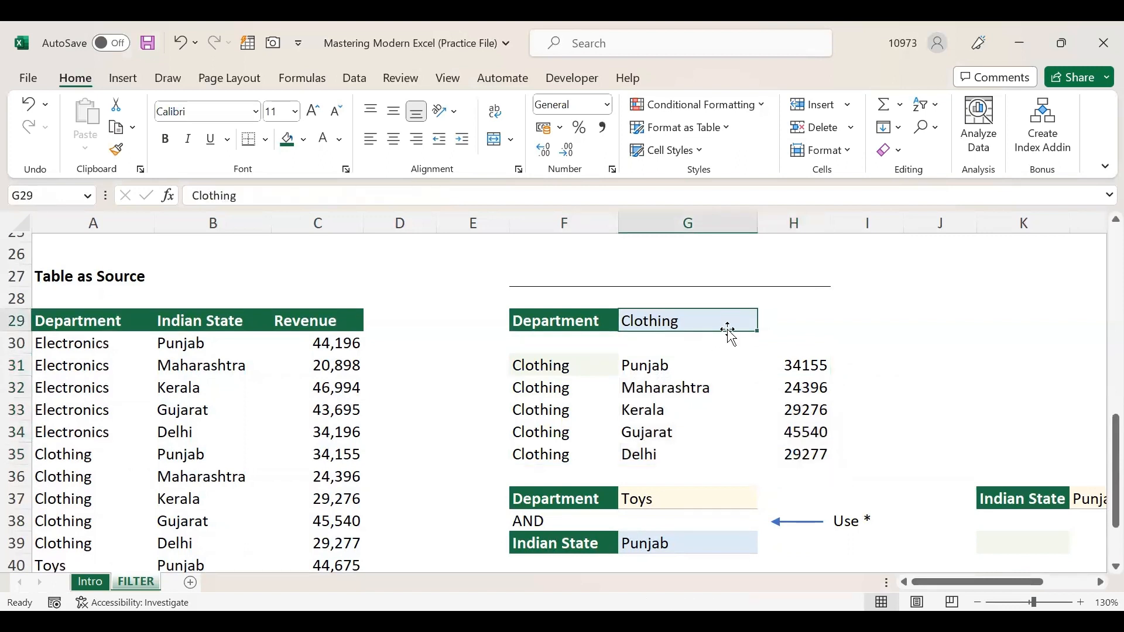
pyautogui.write('To')
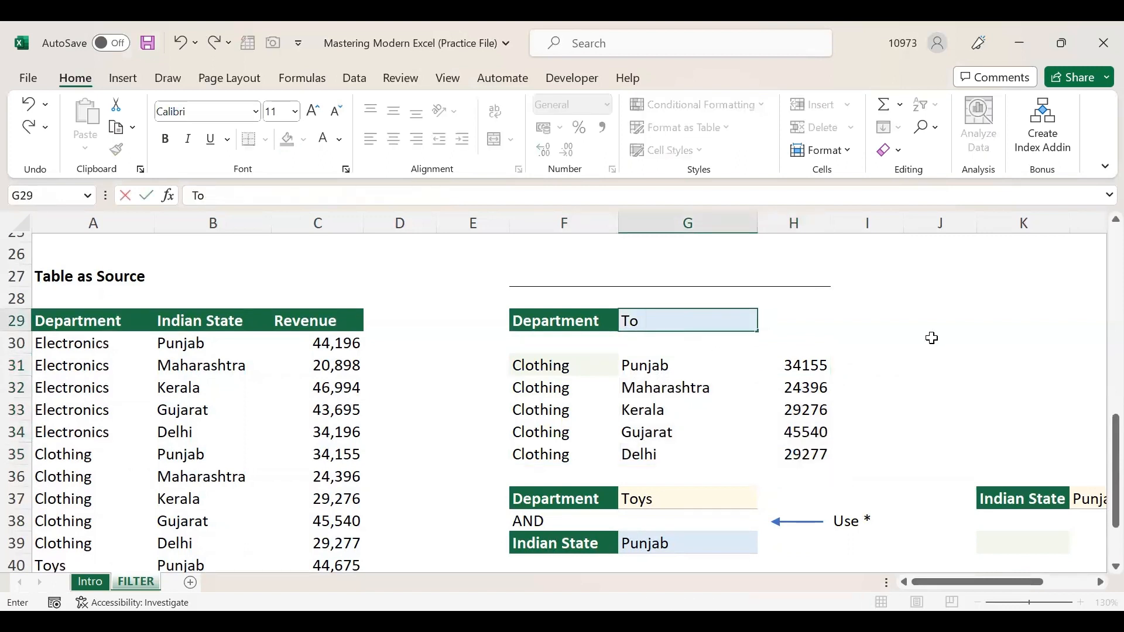
pyautogui.write('ys')
pyautogui.press('Return')
# Review the filtered Toys rows in F31:H35 and the formula behind them.
pyautogui.moveTo(562, 371); pyautogui.dragTo(577, 454)
pyautogui.moveTo(689, 364); pyautogui.dragTo(798, 454)
pyautogui.click(933, 383)
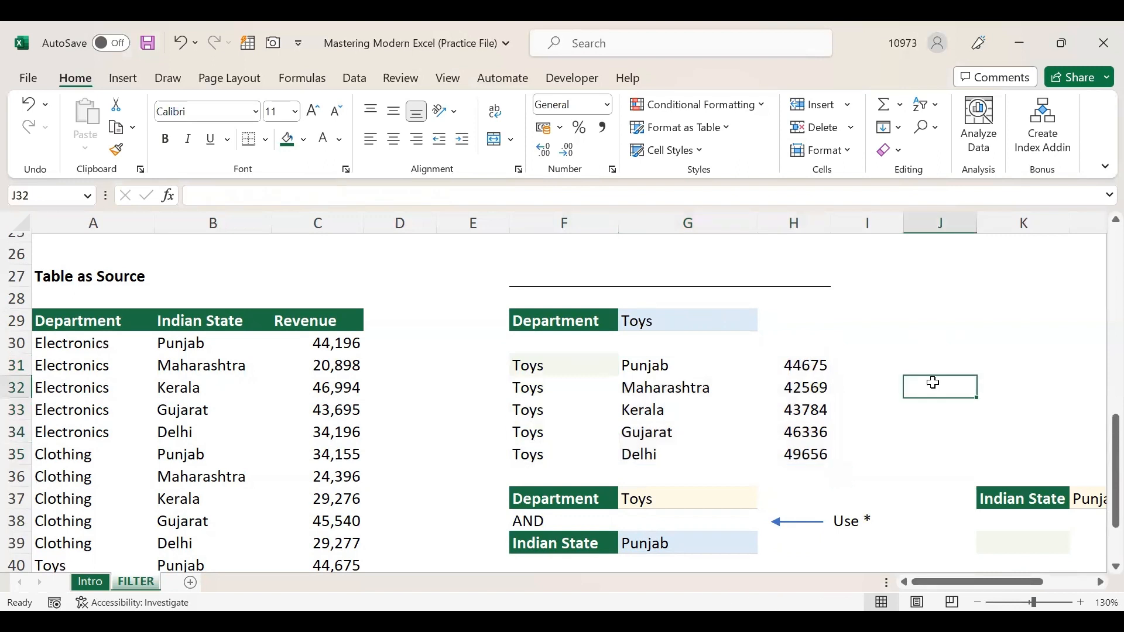
pyautogui.click(690, 390)
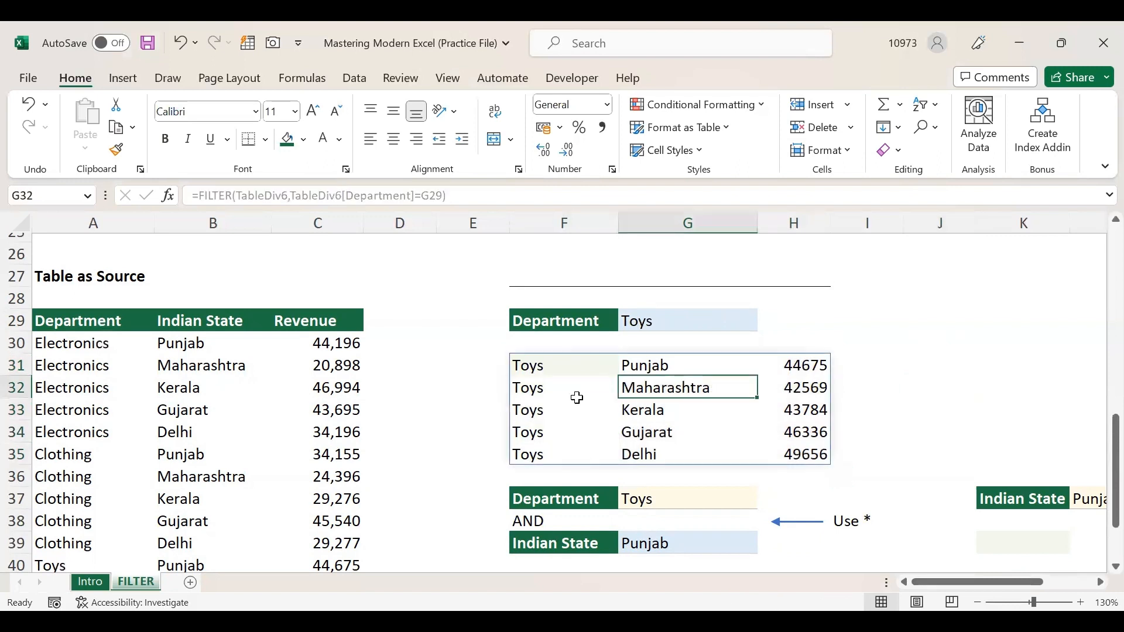
pyautogui.click(928, 365)
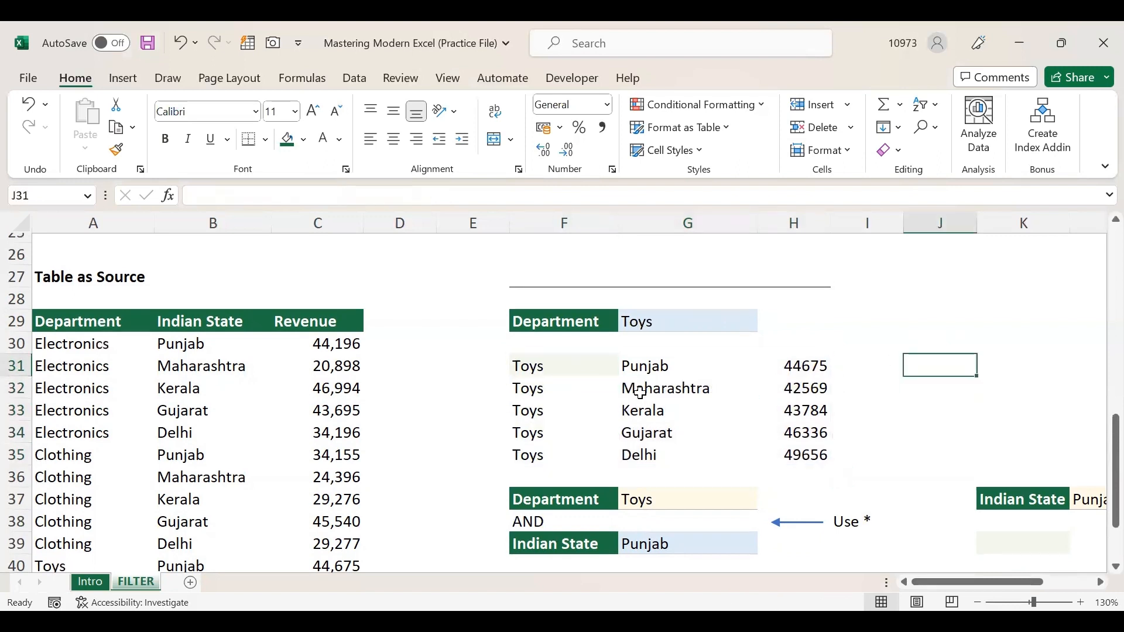
# Enter Toys as the department in A45, directly below the source table, and inspect the result row F36:H36.
pyautogui.click(267, 417)
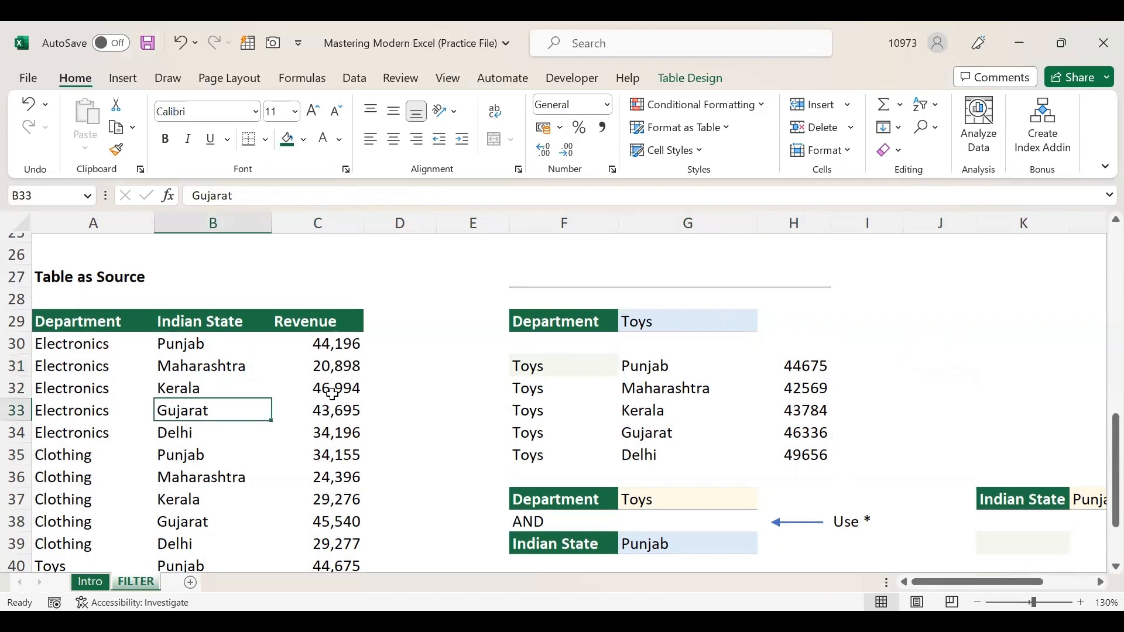
pyautogui.scroll(-5, 332, 399)
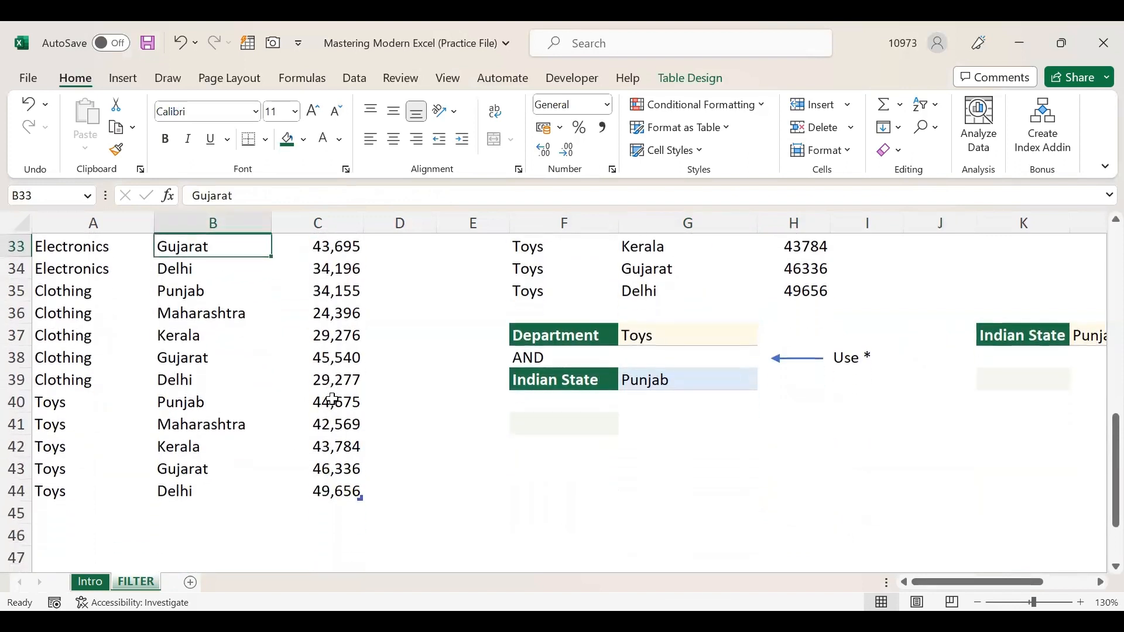
pyautogui.click(81, 501)
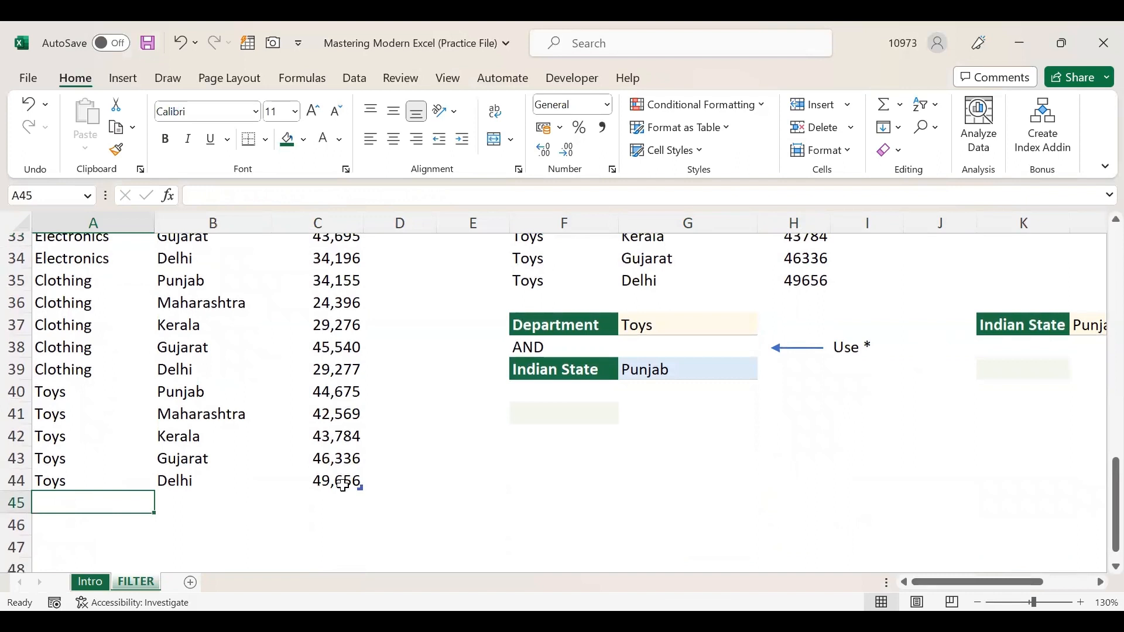
pyautogui.scroll(1, 599, 444)
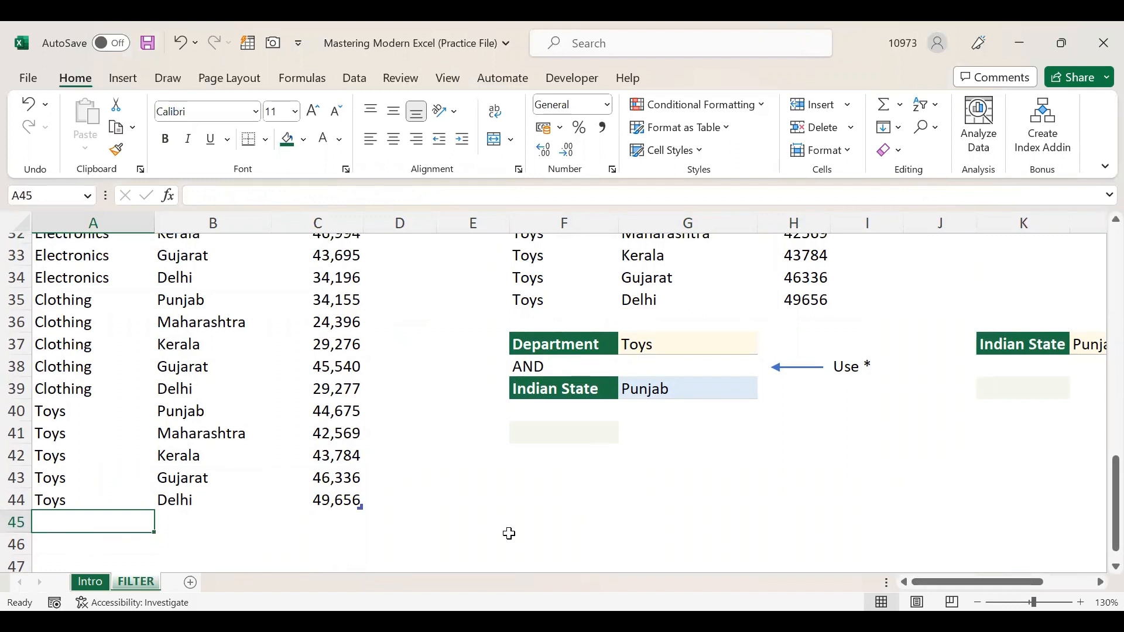
pyautogui.write('Toys')
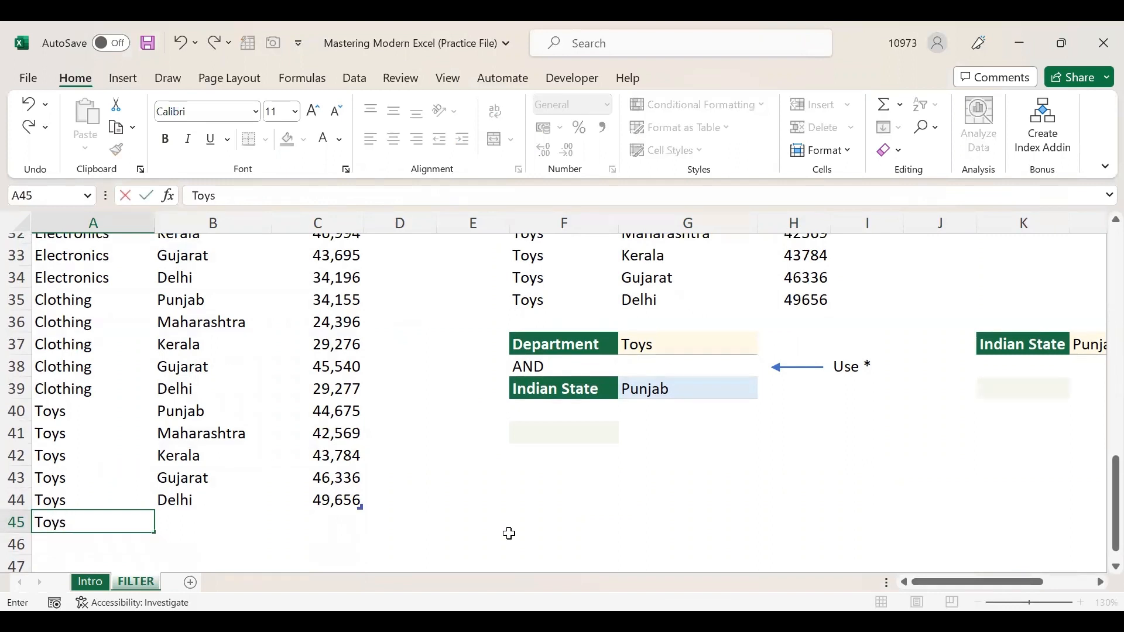
pyautogui.press('Tab')
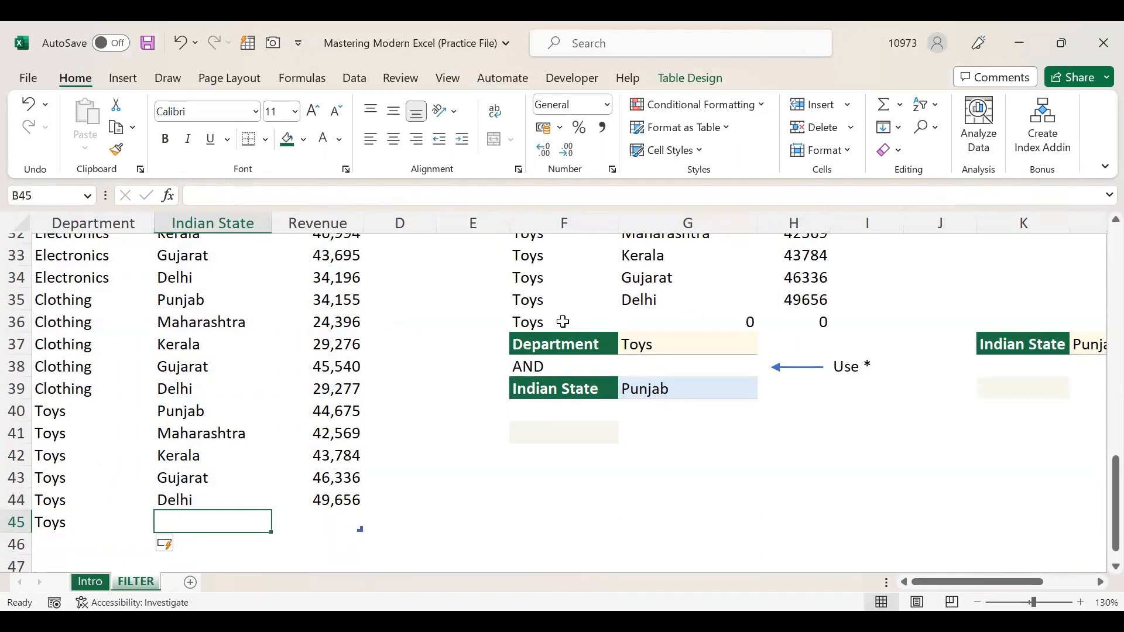
pyautogui.click(562, 322)
pyautogui.moveTo(622, 322); pyautogui.dragTo(798, 321)
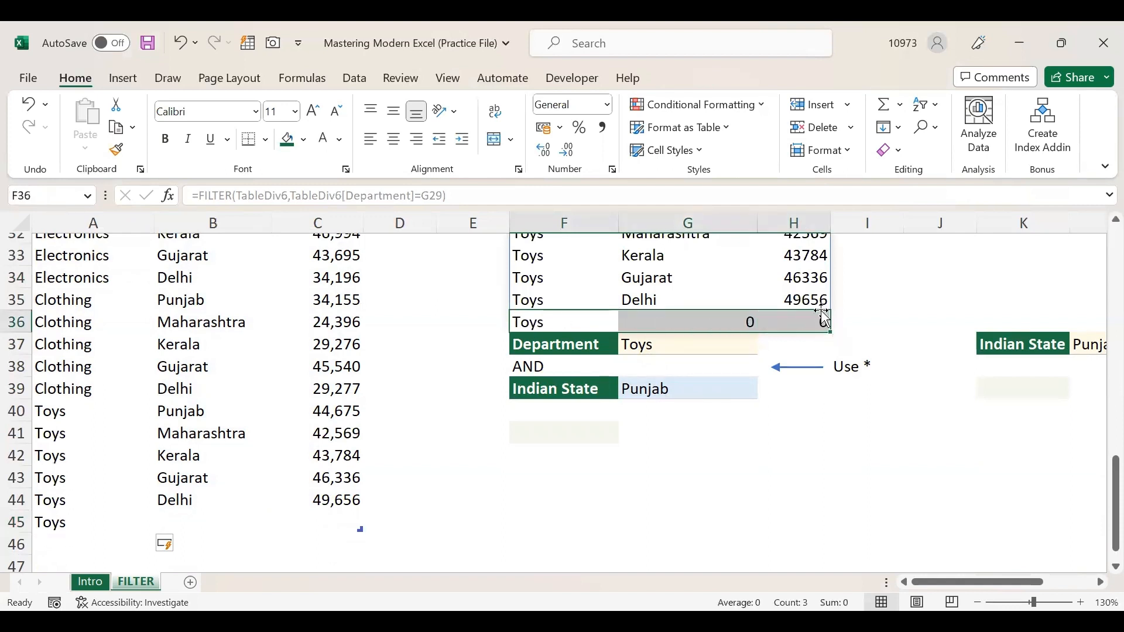
# Enter Delhi as the state in B45 and check the state and revenue cells of result row 36.
pyautogui.click(81, 521)
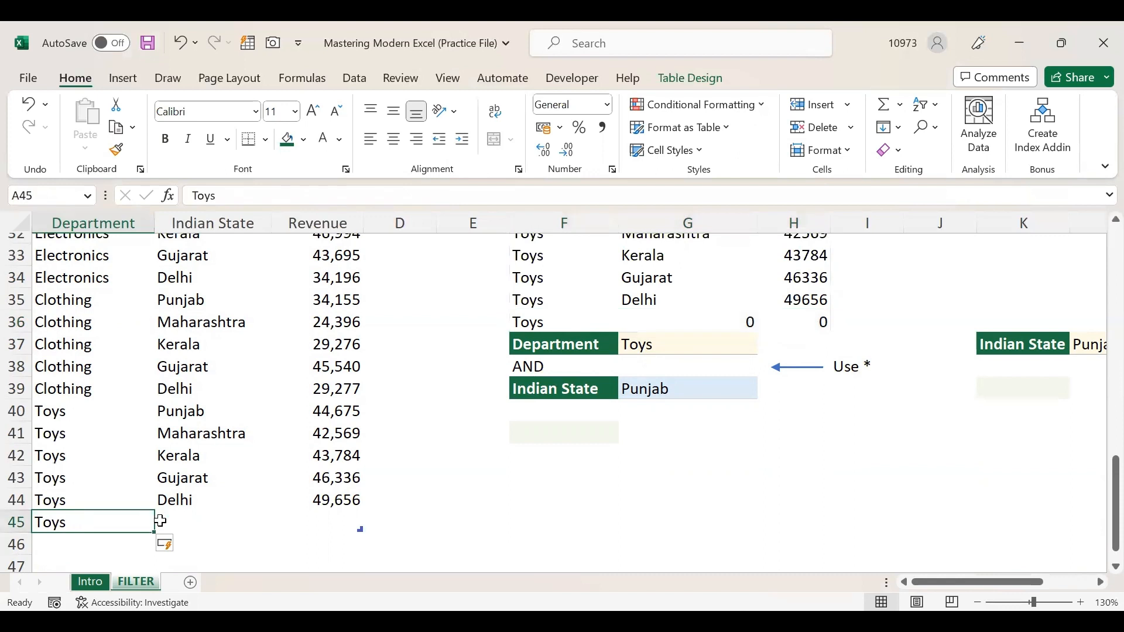
pyautogui.click(213, 514)
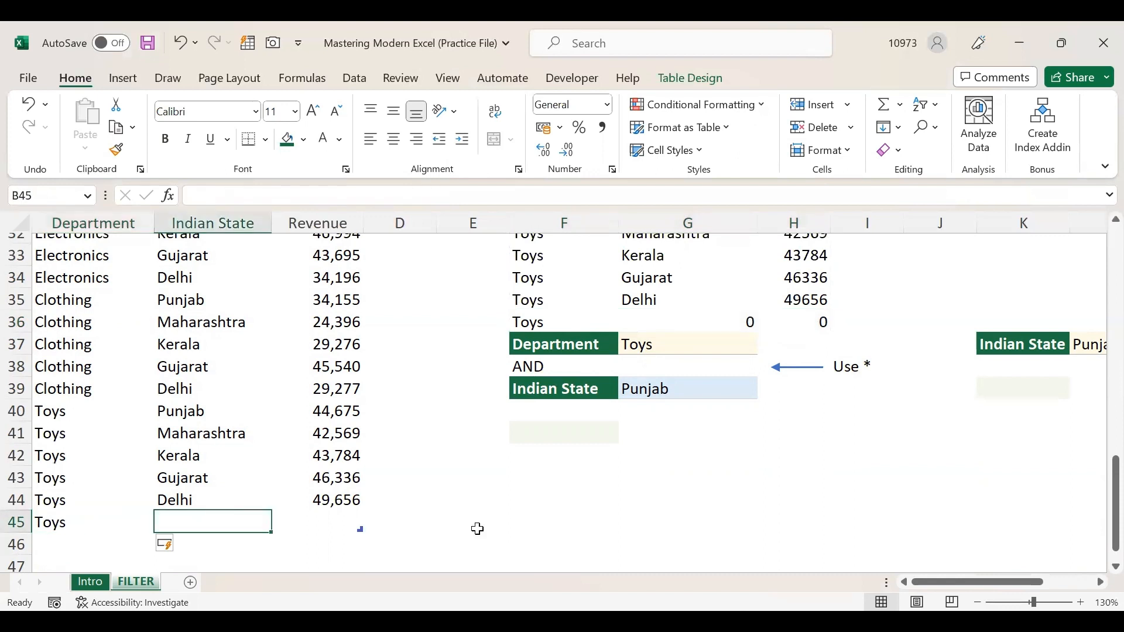
pyautogui.write('Delhi')
pyautogui.press('Tab')
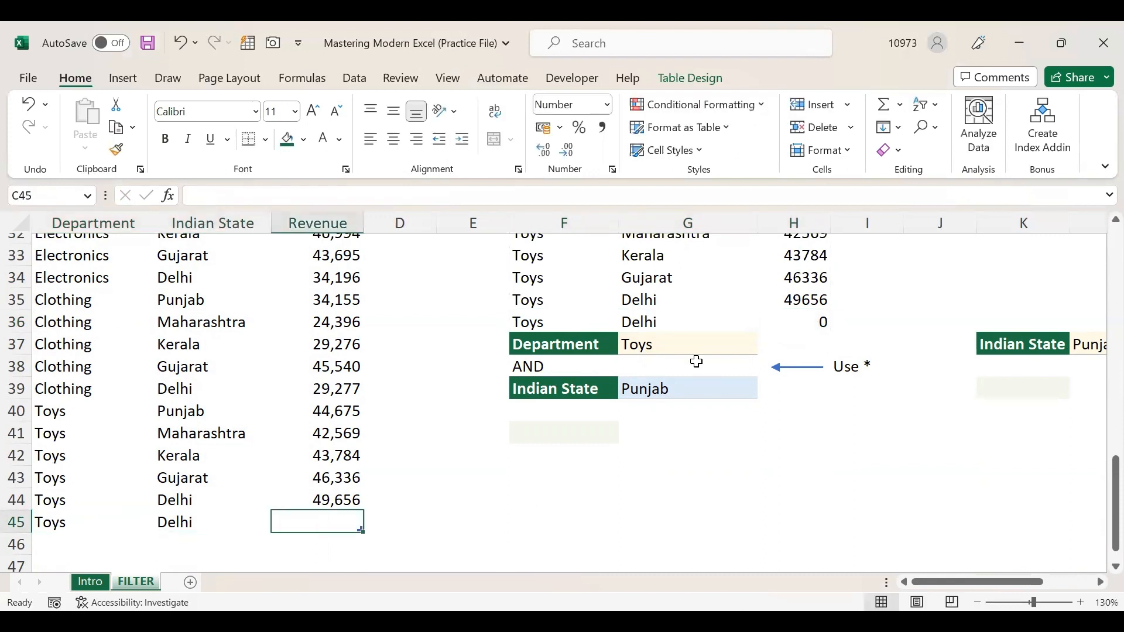
pyautogui.click(667, 323)
pyautogui.click(798, 318)
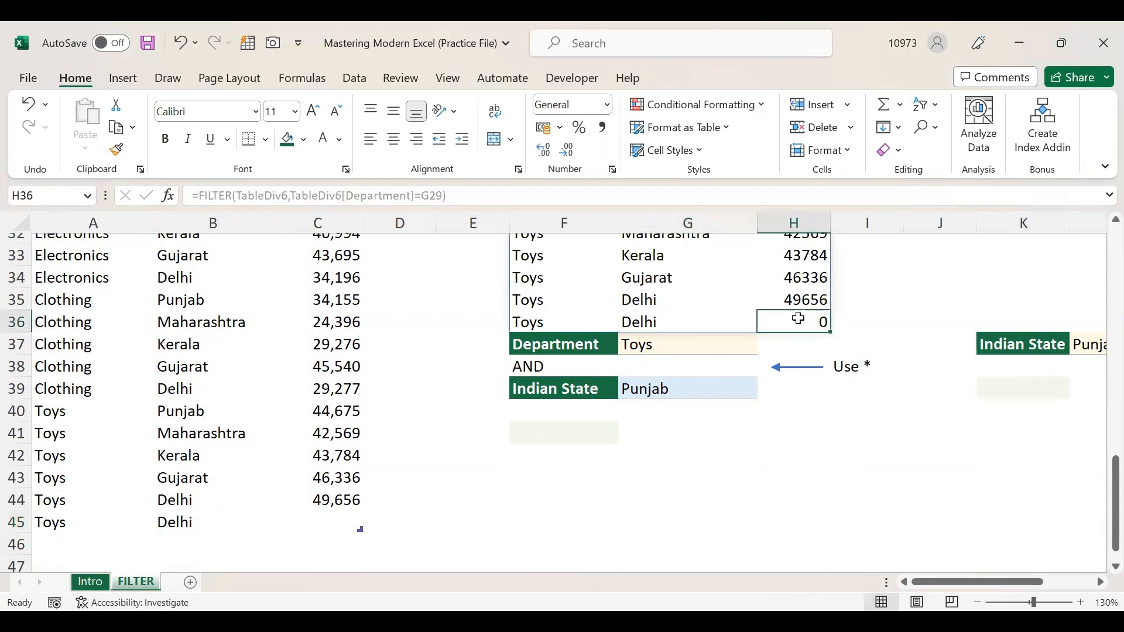
# Enter 43434 as the revenue in C45 and inspect the completed result row F36:H36.
pyautogui.click(334, 517)
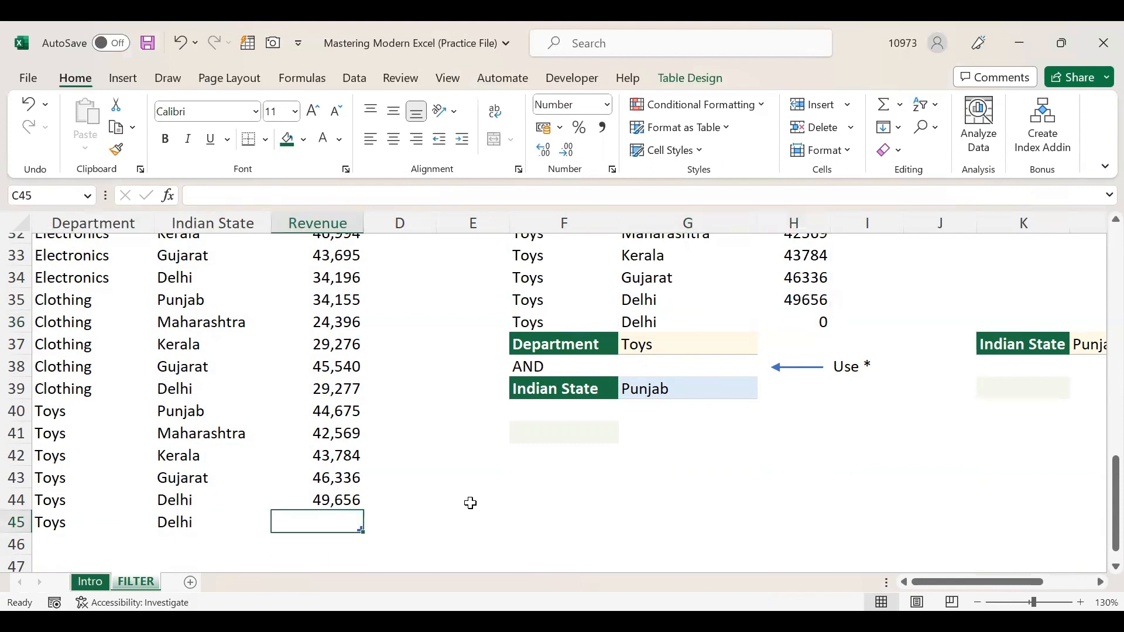
pyautogui.write('43434')
pyautogui.press('Return')
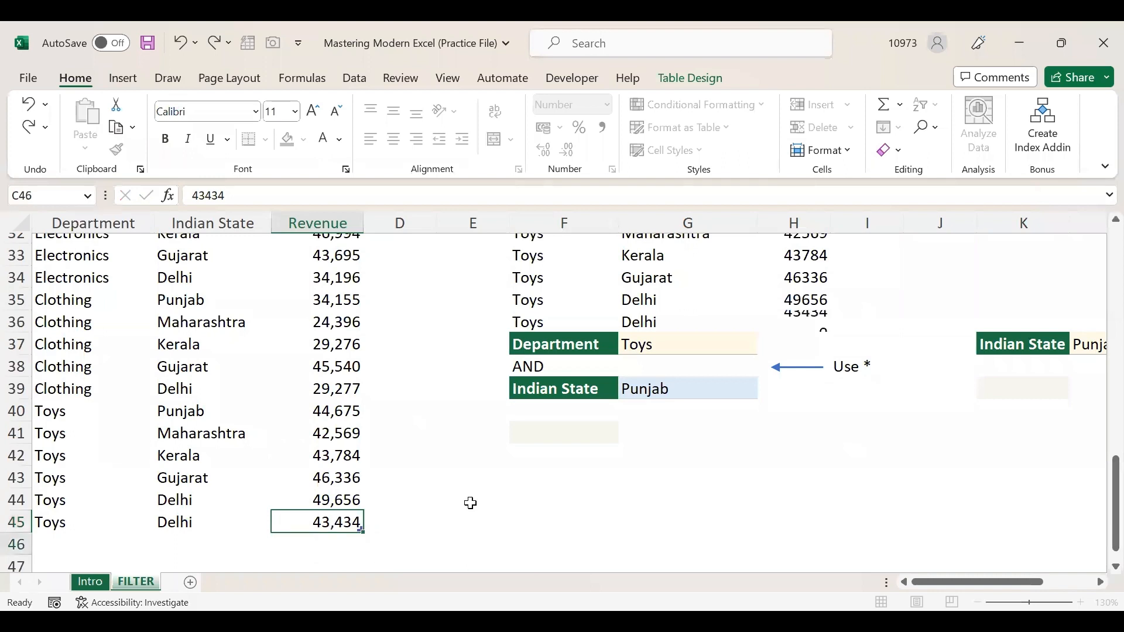
pyautogui.moveTo(782, 323); pyautogui.dragTo(537, 320)
# Clear the test record's contents from A45:C45.
pyautogui.moveTo(344, 517); pyautogui.dragTo(68, 524)
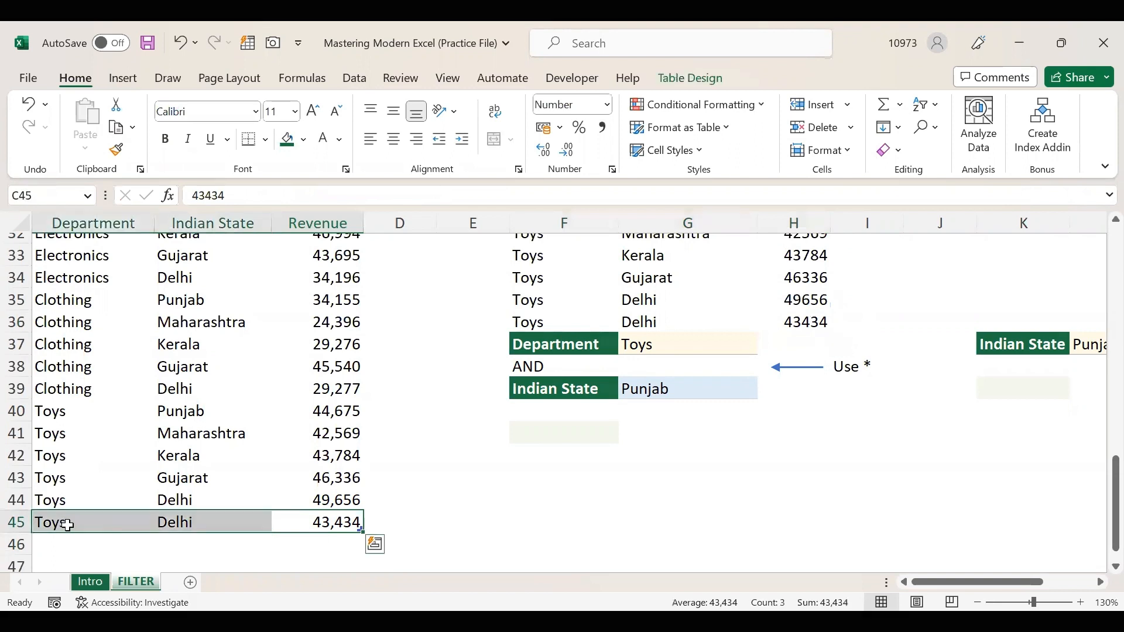
pyautogui.press('Delete')
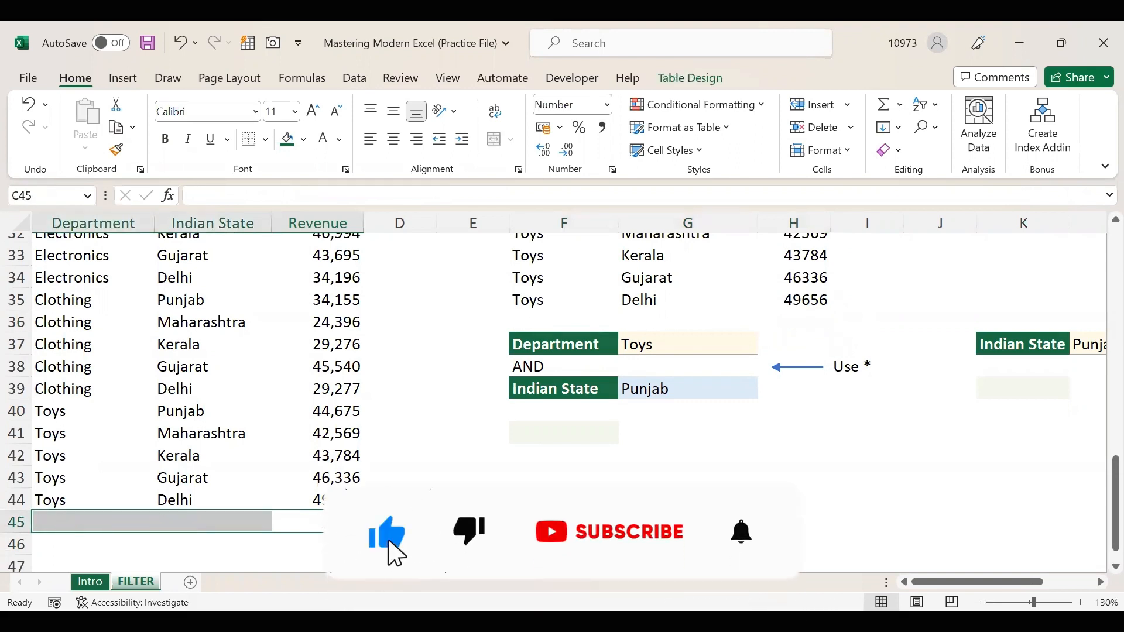
pyautogui.click(399, 500)
# Enter Toys in A21 below the plain source range and check F10:H10 under the state results.
pyautogui.scroll(6, 399, 500)
pyautogui.scroll(2, 291, 419)
pyautogui.click(143, 451)
pyautogui.scroll(1, 144, 452)
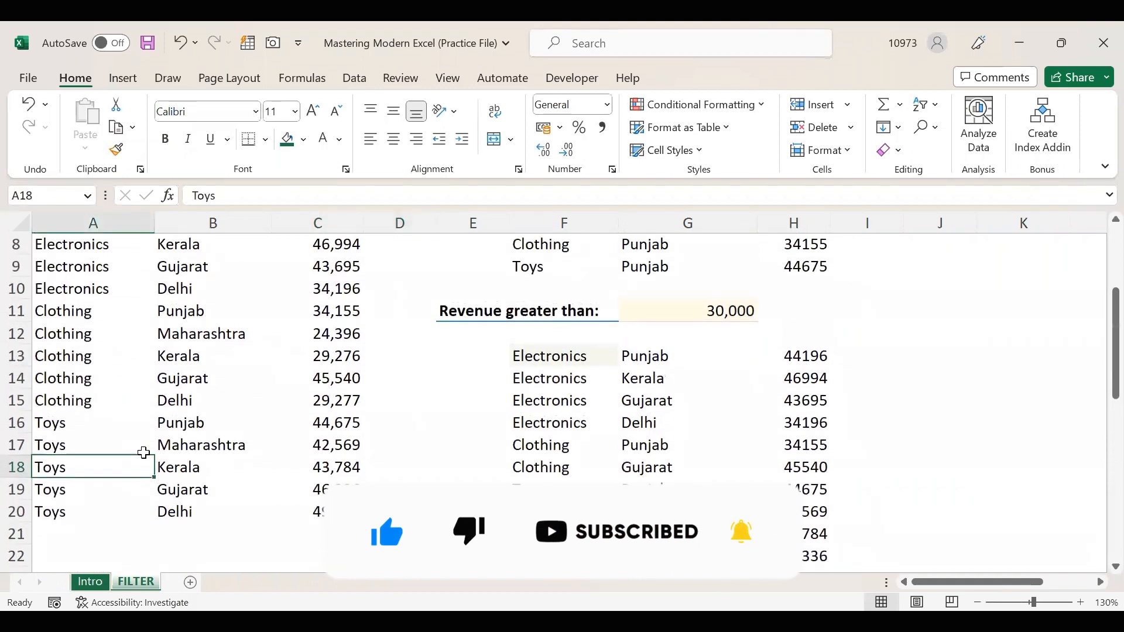
pyautogui.click(70, 529)
pyautogui.write('Toyas')
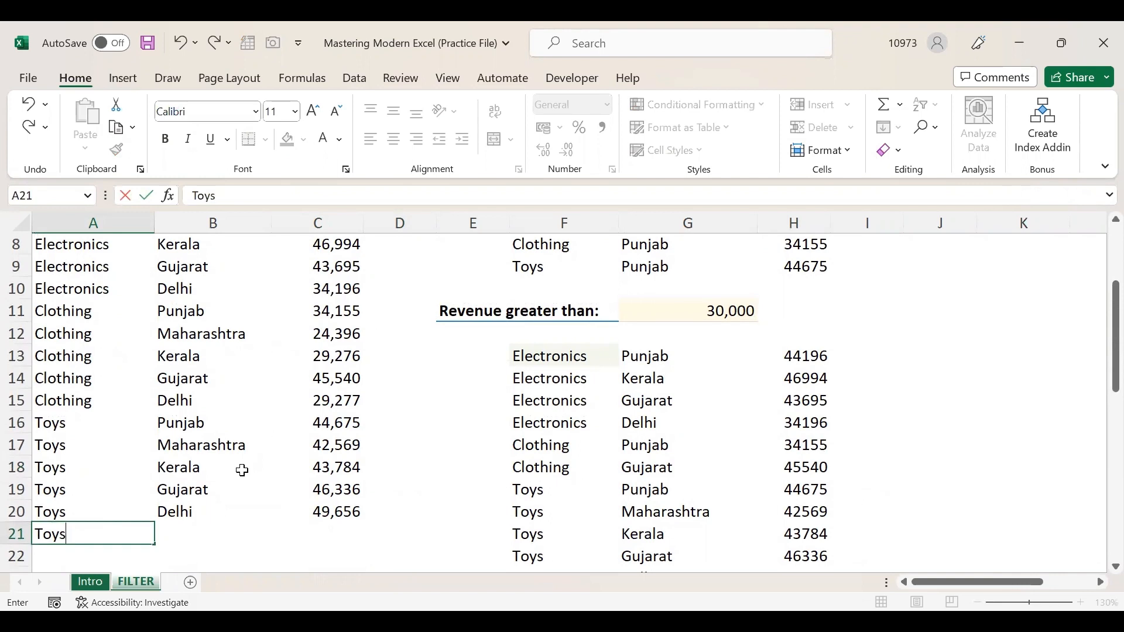
pyautogui.press('Tab')
pyautogui.scroll(2, 408, 427)
pyautogui.moveTo(545, 421); pyautogui.dragTo(810, 422)
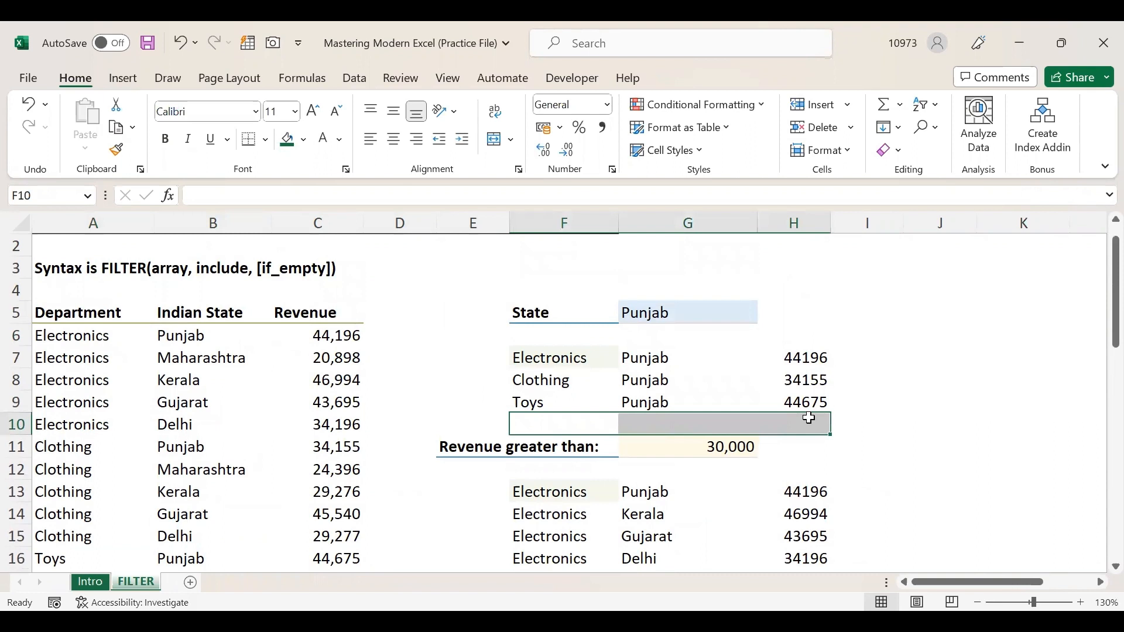
# Delete the test department entry from A21.
pyautogui.scroll(-2, 810, 416)
pyautogui.scroll(-1, 788, 419)
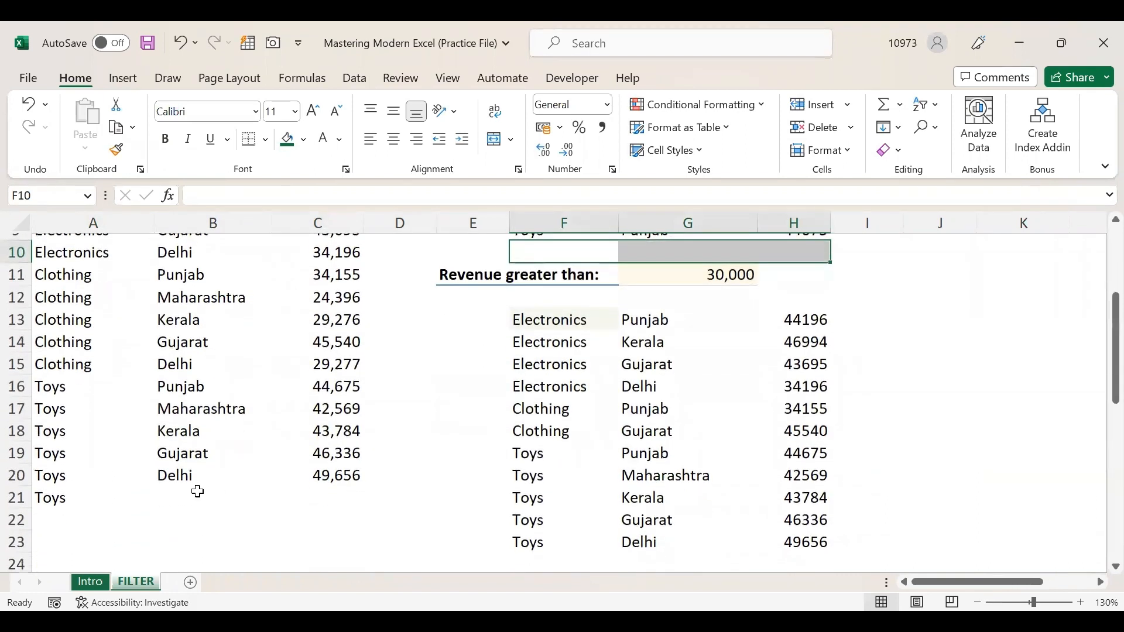
pyautogui.click(198, 492)
pyautogui.click(77, 498)
pyautogui.press('Delete')
# Compare the plain source range in A5:C20 with the source table starting at A29 and its filtered results.
pyautogui.scroll(3, 175, 398)
pyautogui.moveTo(176, 383); pyautogui.dragTo(328, 410)
pyautogui.click(325, 448)
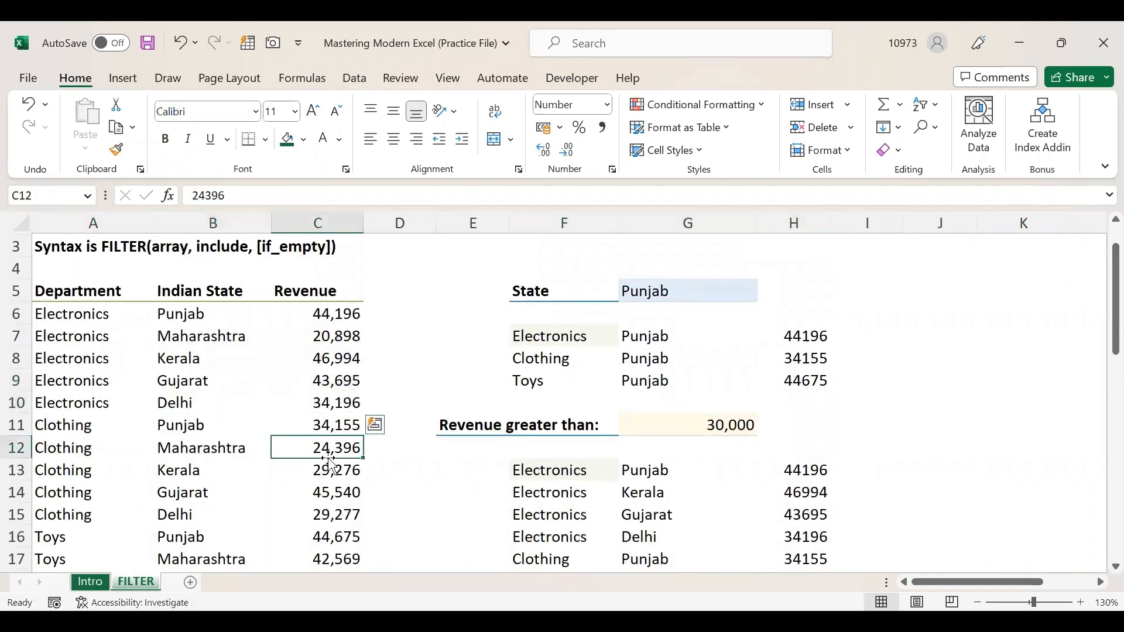
pyautogui.scroll(-6, 328, 457)
pyautogui.scroll(-3, 331, 465)
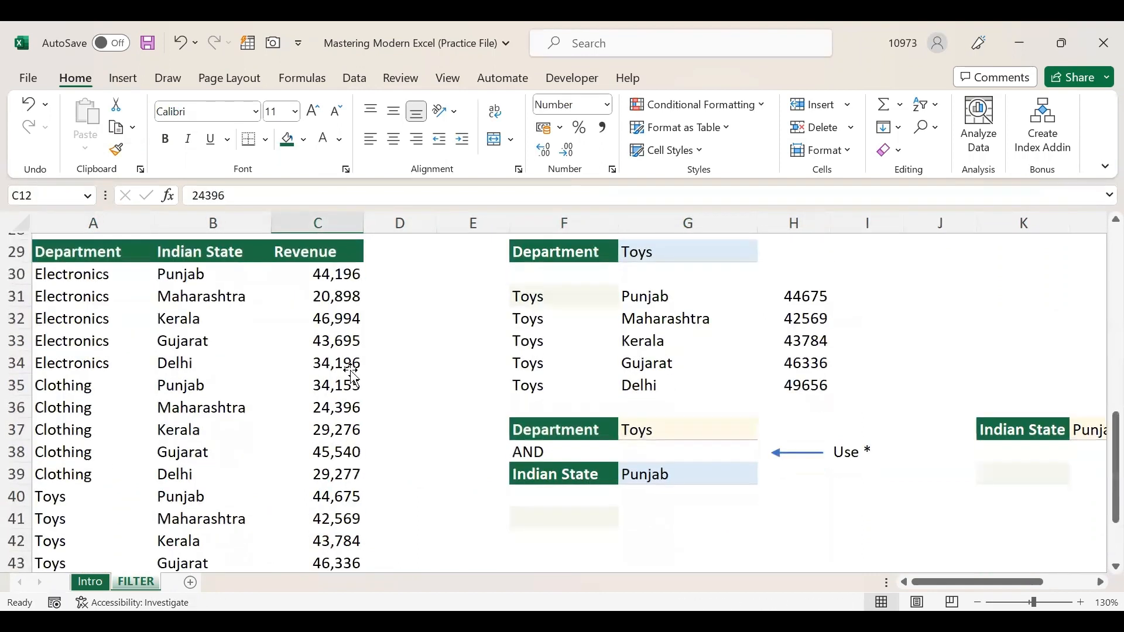
pyautogui.click(345, 366)
pyautogui.click(342, 424)
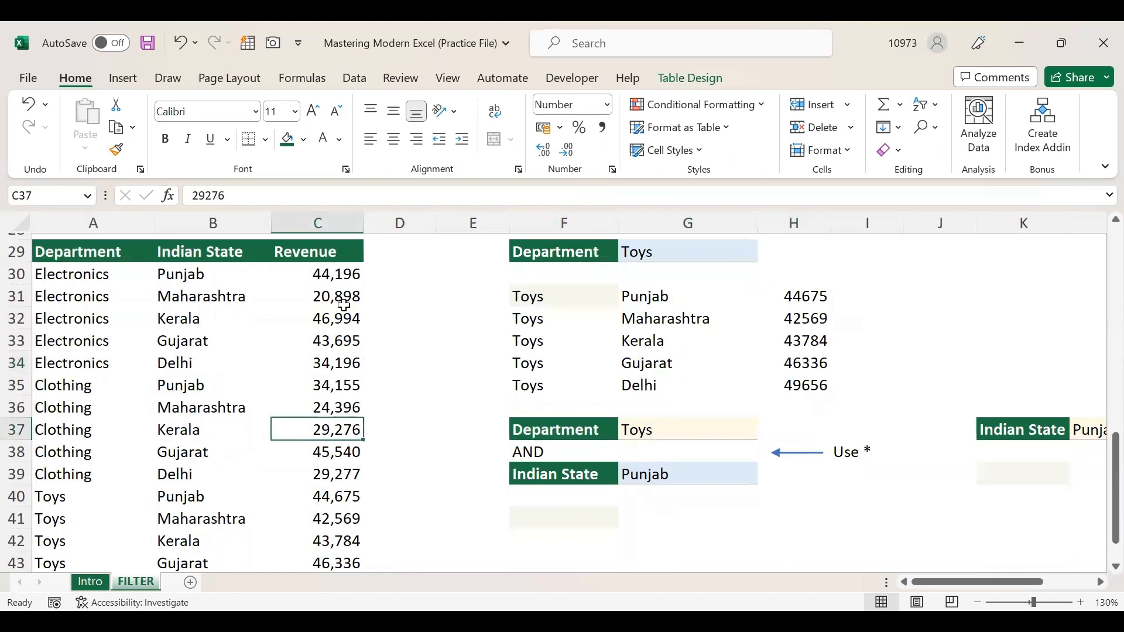
pyautogui.scroll(-3, 344, 305)
pyautogui.scroll(3, 511, 403)
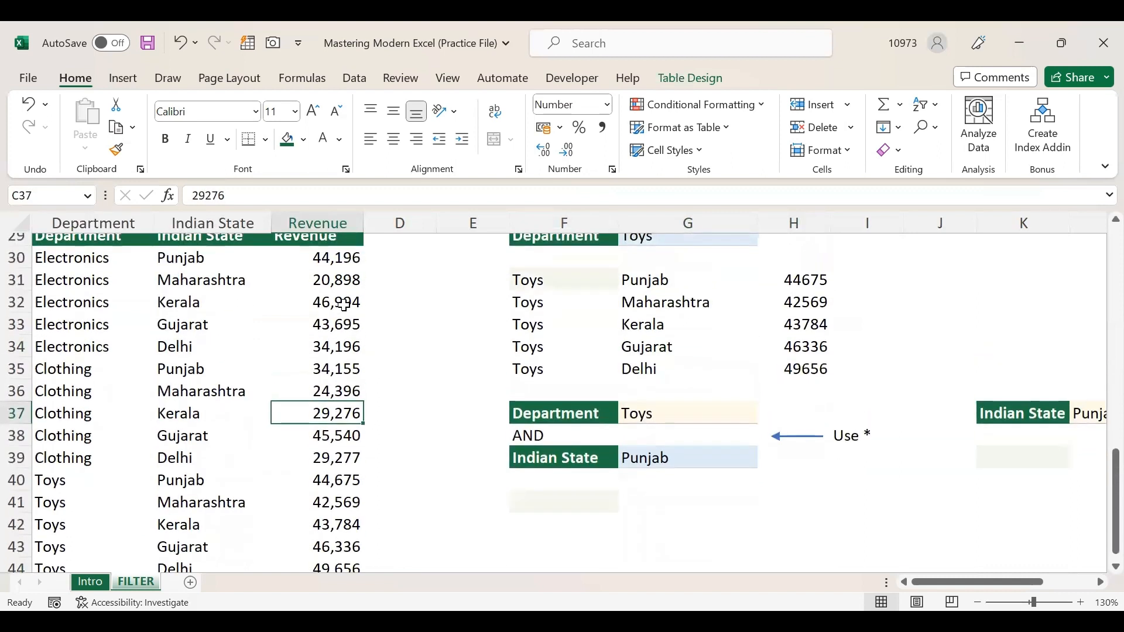
pyautogui.scroll(1, 609, 349)
pyautogui.click(609, 354)
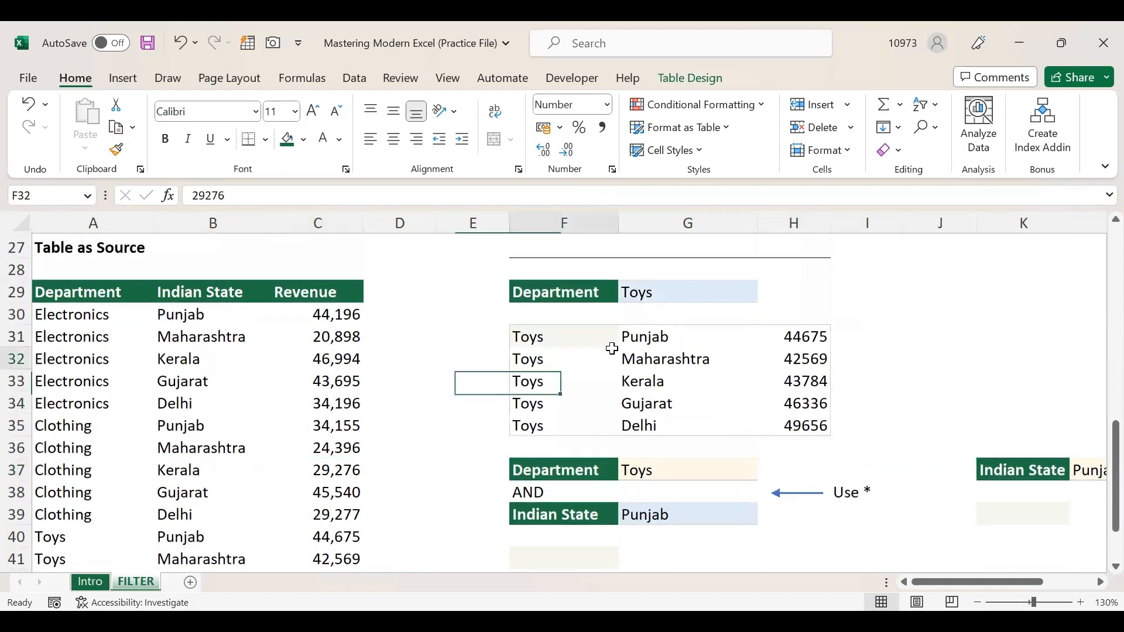
pyautogui.scroll(1, 615, 351)
pyautogui.scroll(-2, 567, 371)
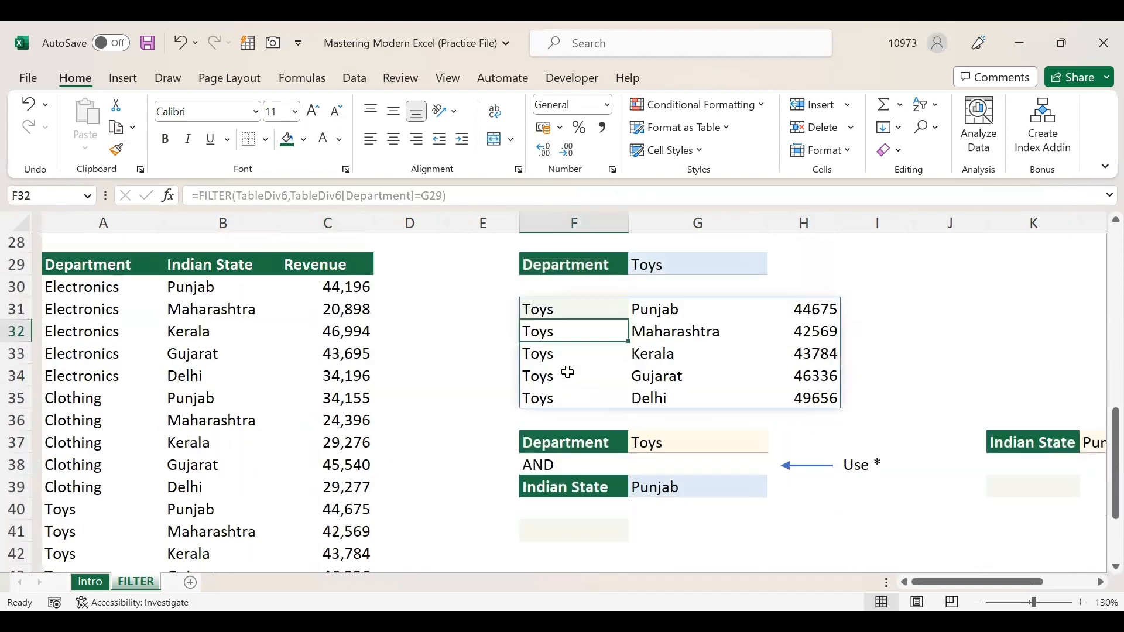
# Examine the Department AND Indian State criteria in F37:G39 and the Indian State OR criteria starting at K37.
pyautogui.hscroll(1, 567, 373)
pyautogui.hscroll(1, 567, 371)
pyautogui.scroll(-2, 568, 371)
pyautogui.hscroll(-1, 568, 371)
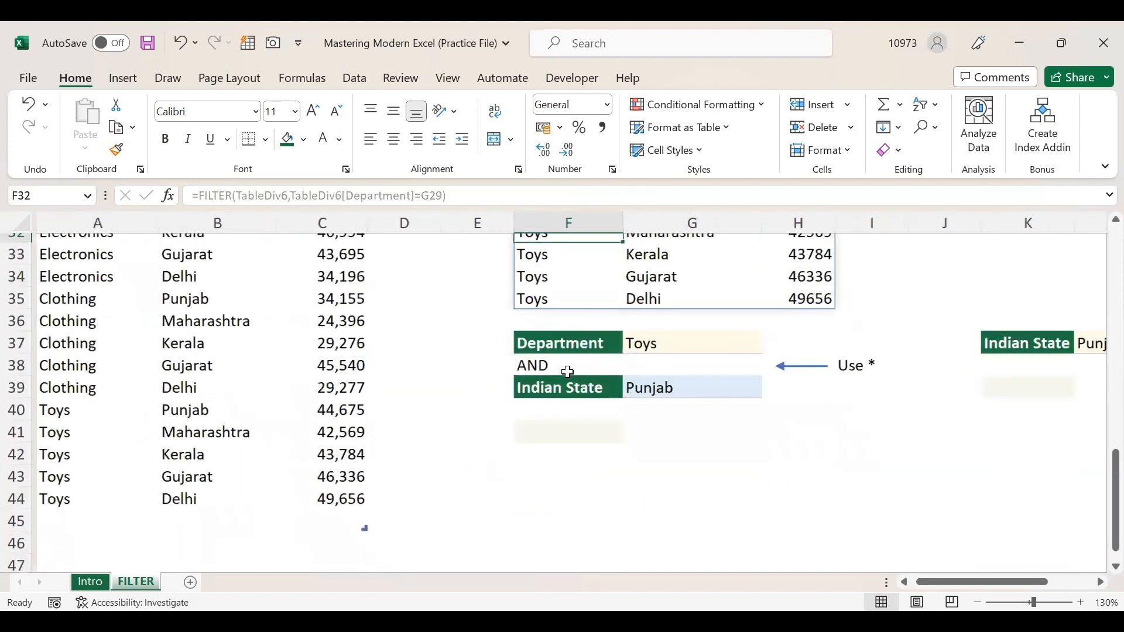
pyautogui.hscroll(4, 654, 367)
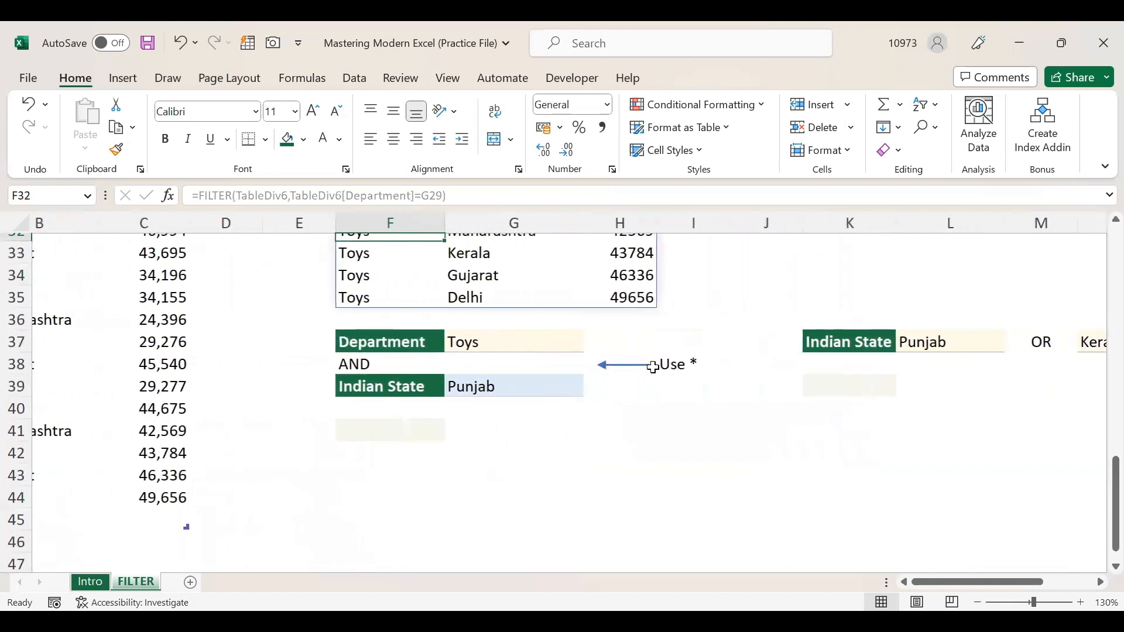
pyautogui.hscroll(1, 653, 367)
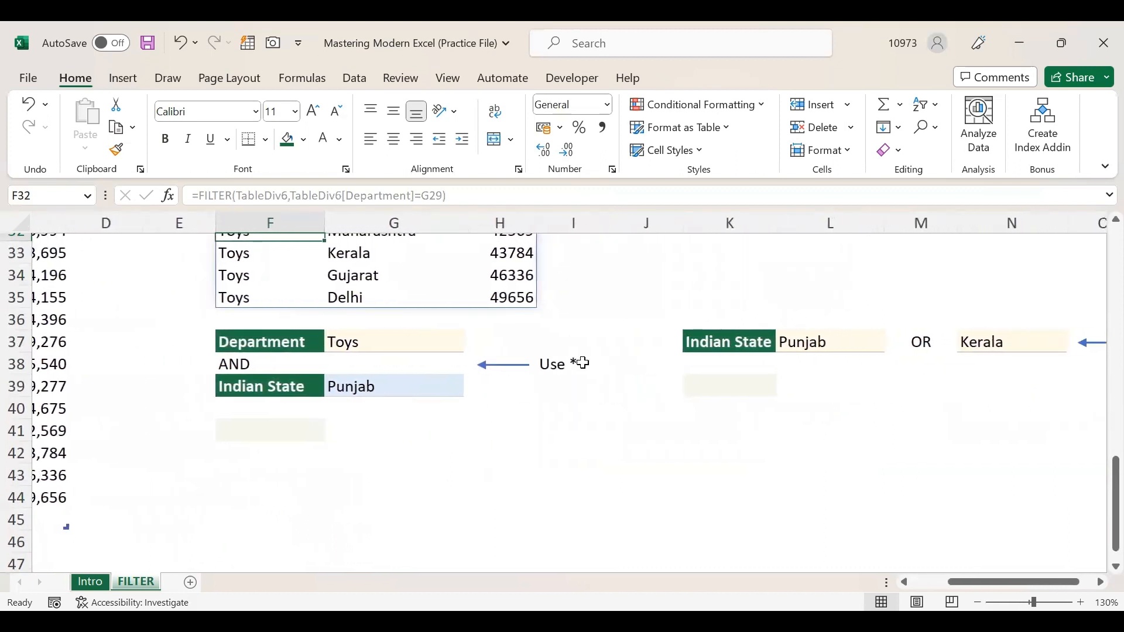
pyautogui.click(305, 340)
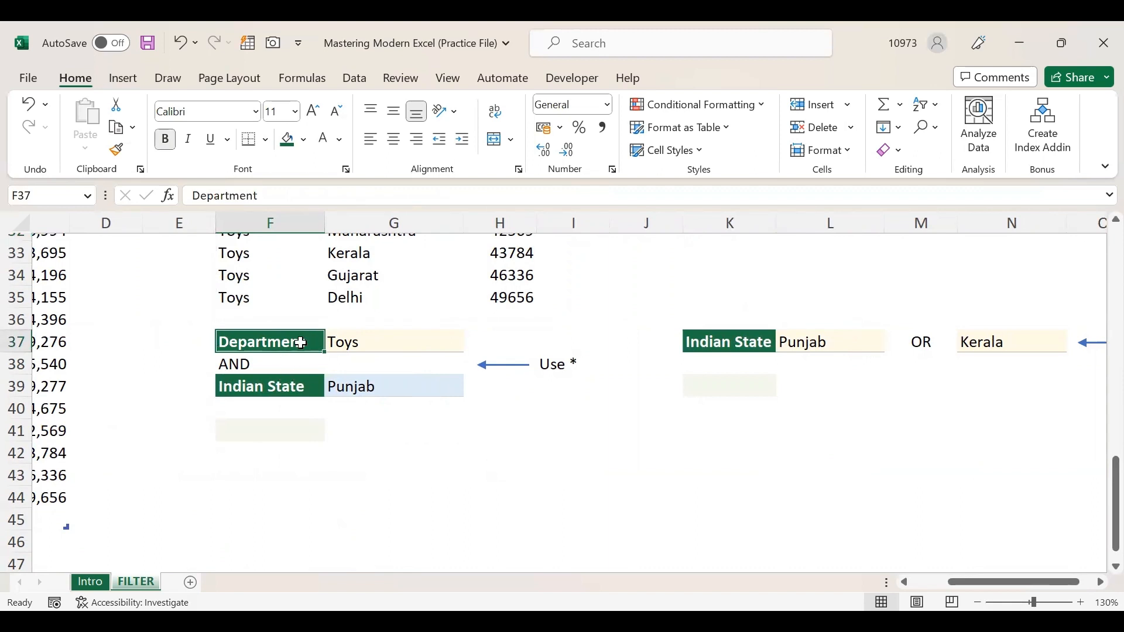
pyautogui.click(285, 386)
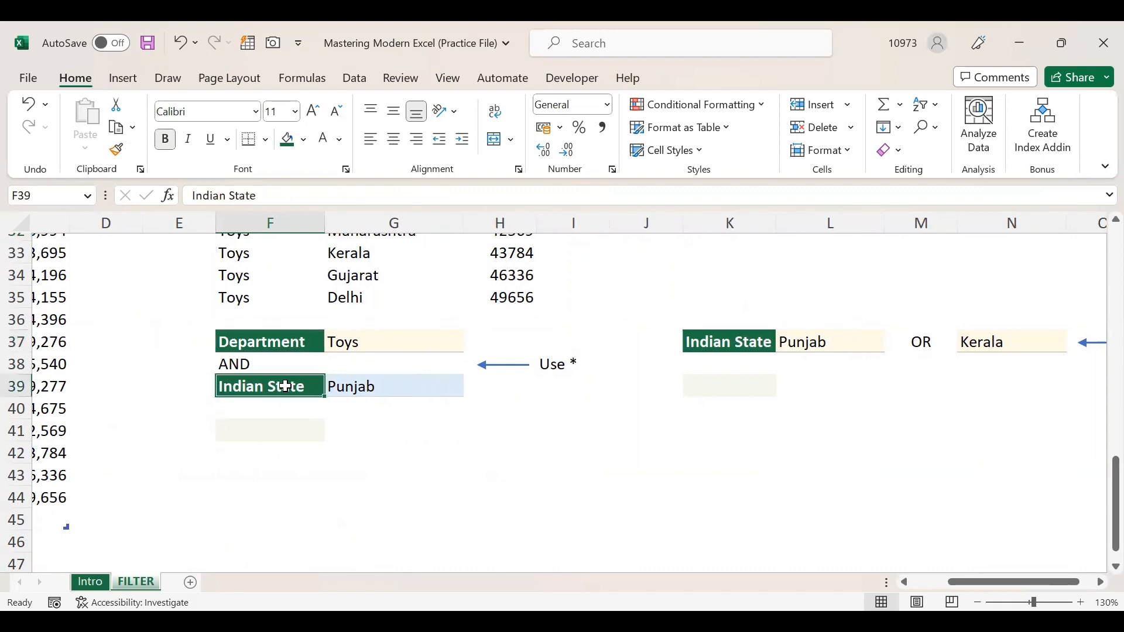
# Review the single criteria used by the existing filters: department in G29, state in G5 and revenue threshold in G11.
pyautogui.scroll(3, 285, 386)
pyautogui.hscroll(-3, 285, 386)
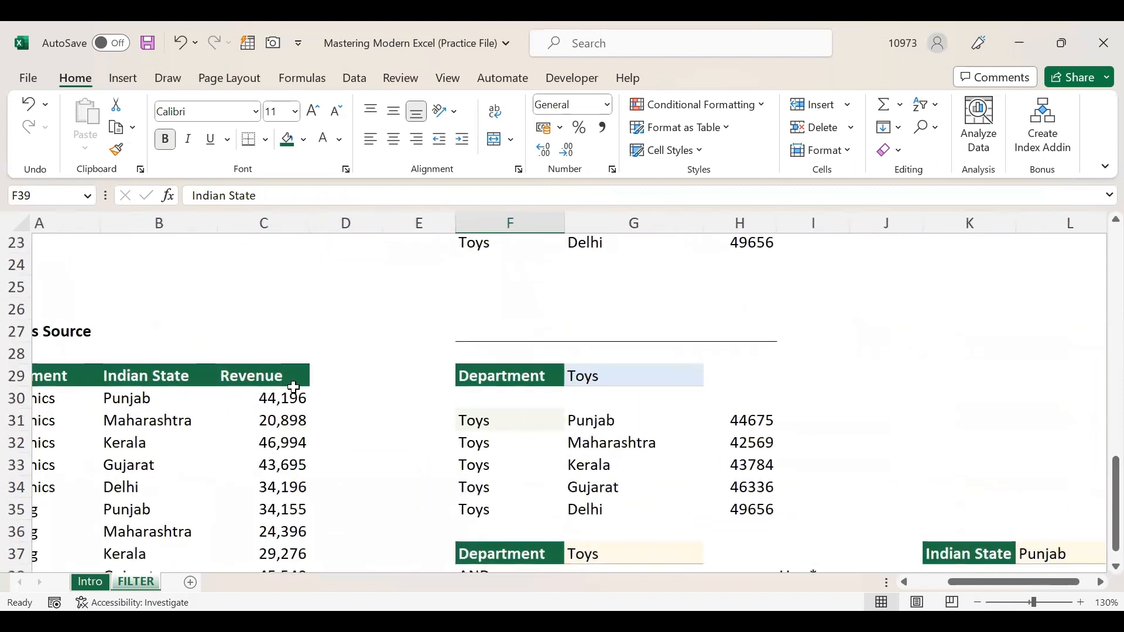
pyautogui.click(542, 440)
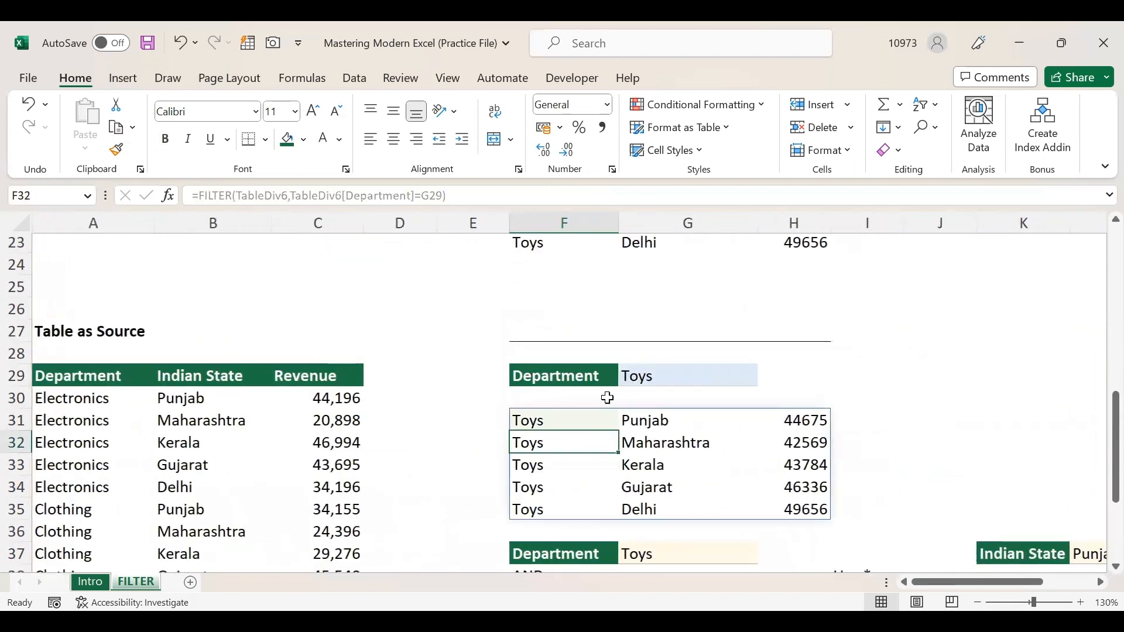
pyautogui.click(668, 377)
pyautogui.scroll(7, 668, 377)
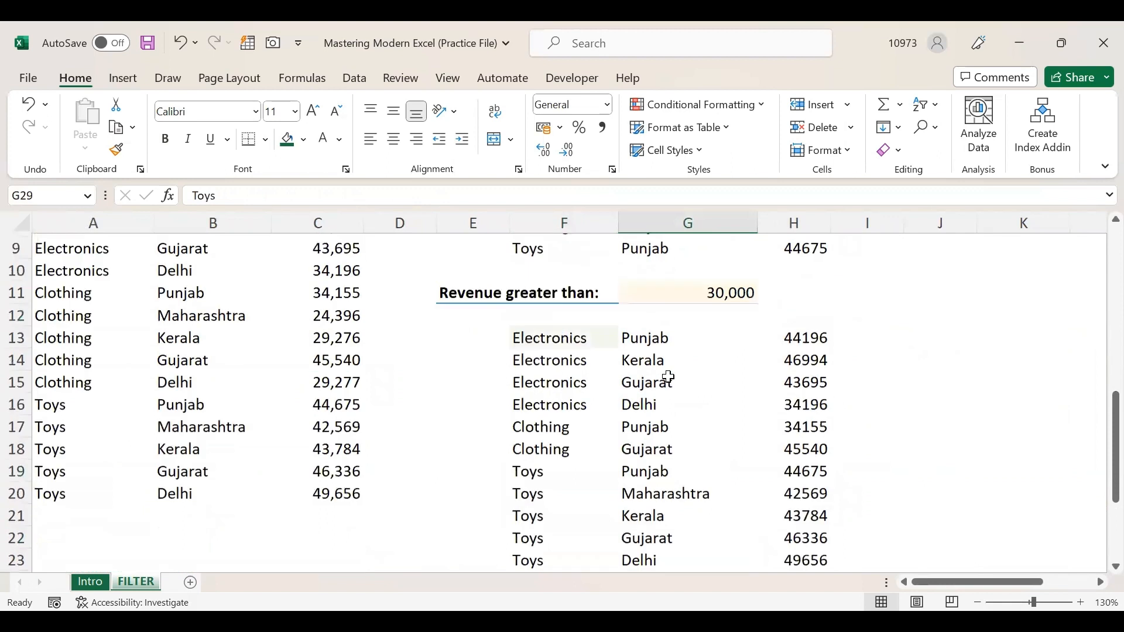
pyautogui.click(651, 343)
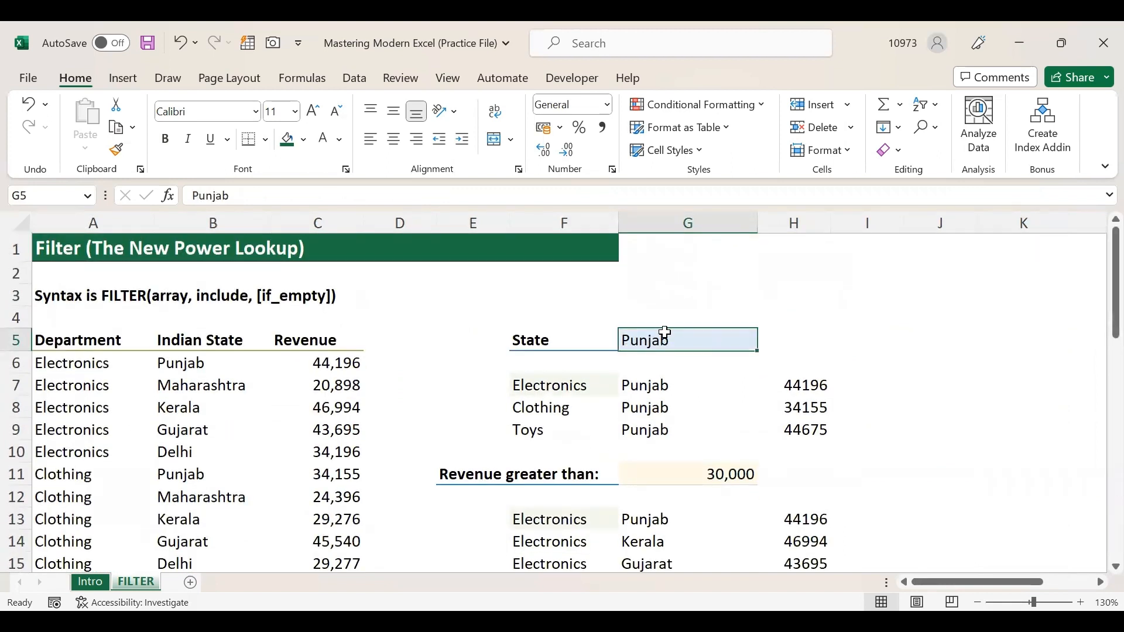
pyautogui.click(665, 469)
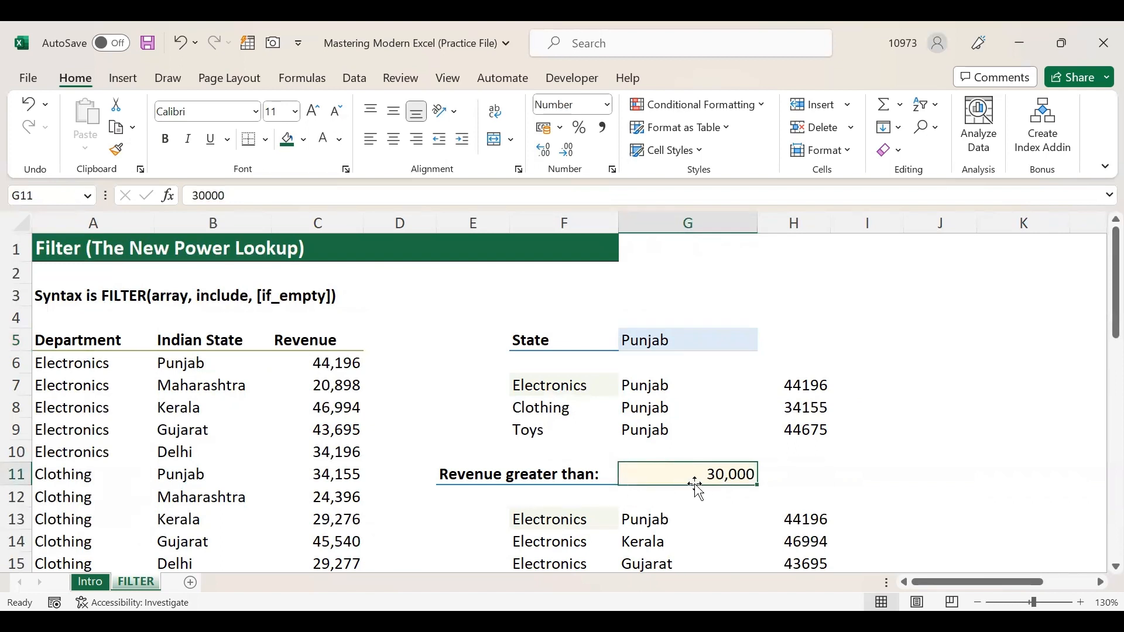
# Review the Department and Indian State criteria in F37:G39 and the empty result cell F41 below them.
pyautogui.scroll(-10, 696, 491)
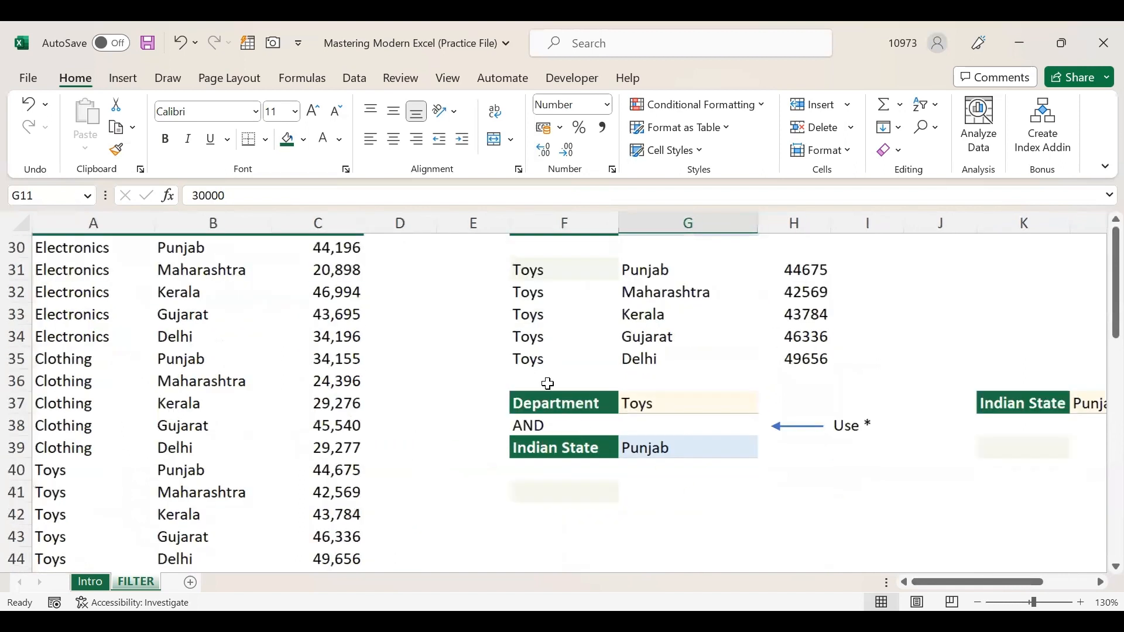
pyautogui.moveTo(550, 399); pyautogui.dragTo(584, 444)
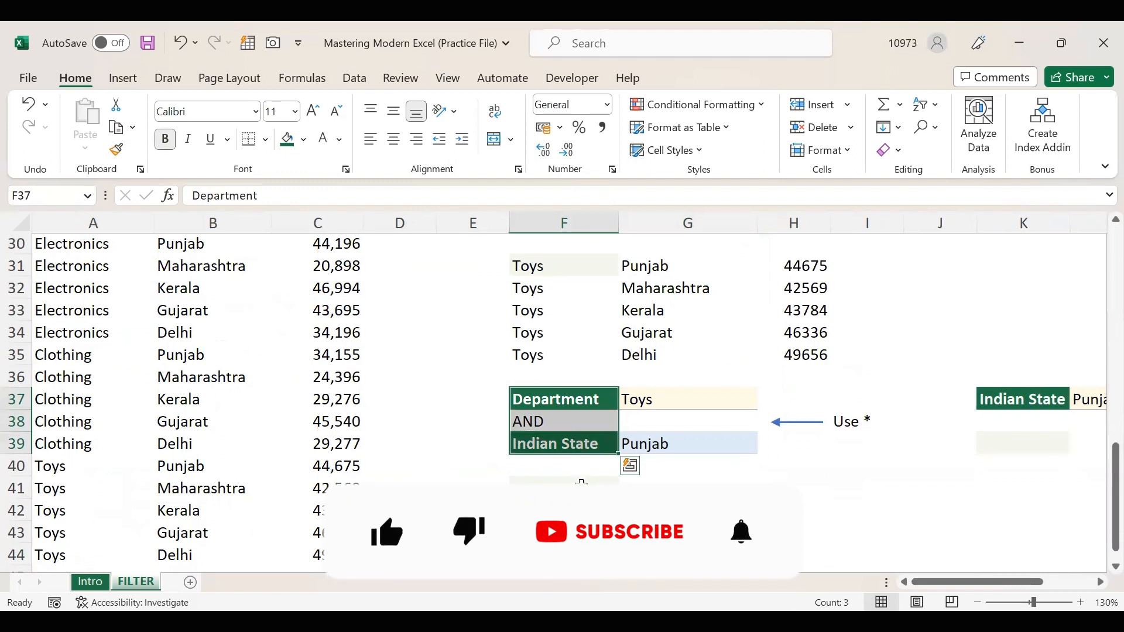
pyautogui.click(581, 481)
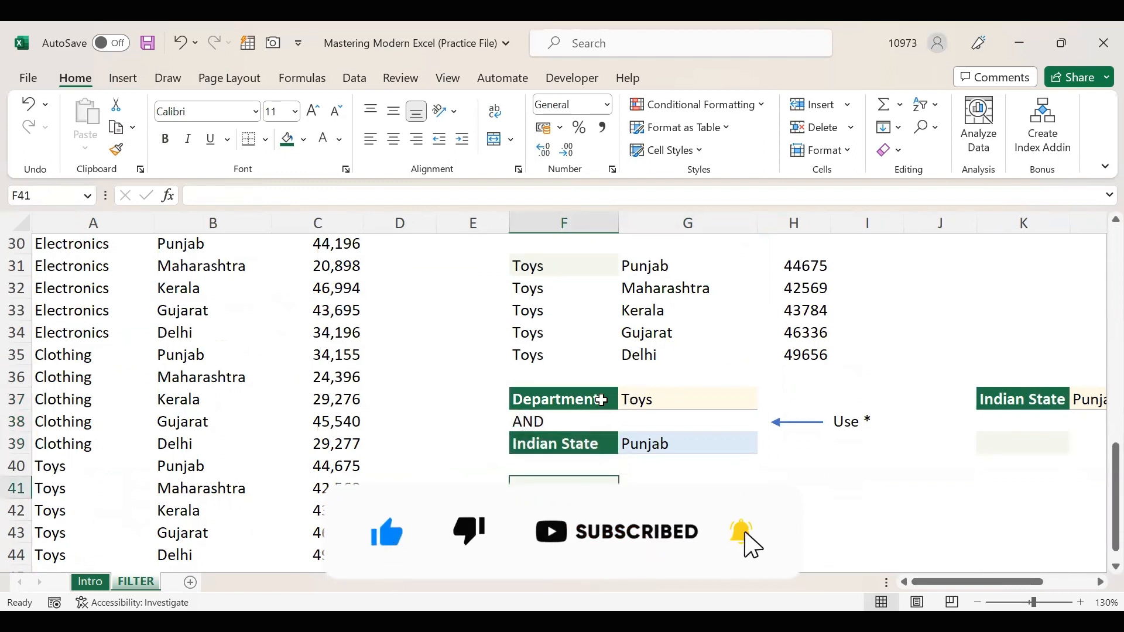
pyautogui.click(654, 398)
pyautogui.click(676, 445)
pyautogui.click(568, 486)
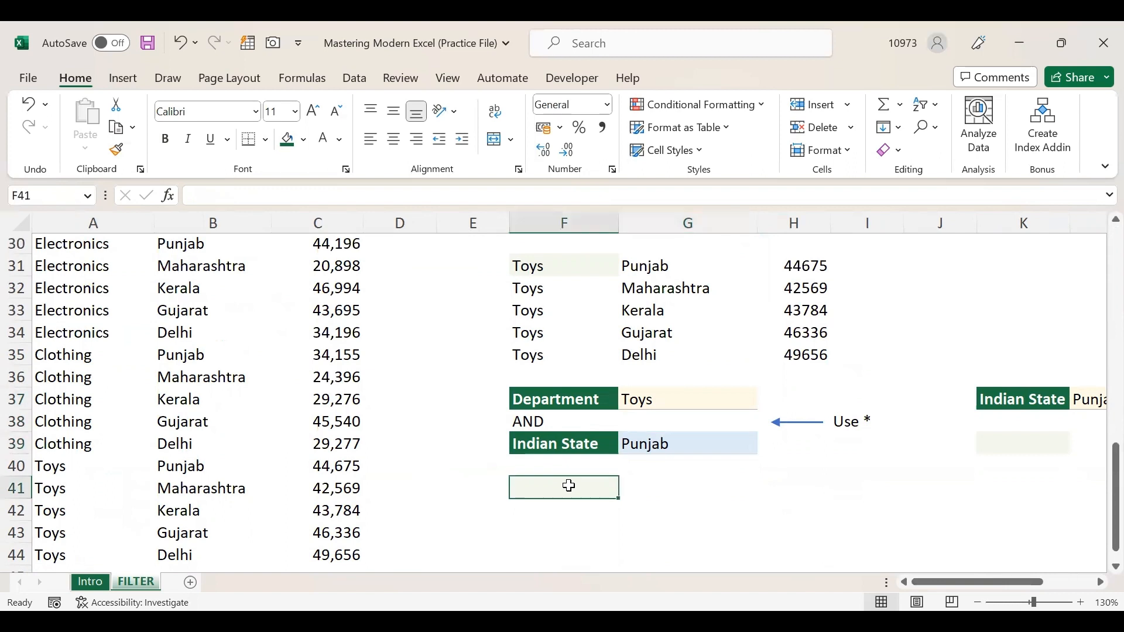
# Start a FILTER formula in F41 with the source table data A30:C44 as its array.
pyautogui.scroll(-2, 417, 470)
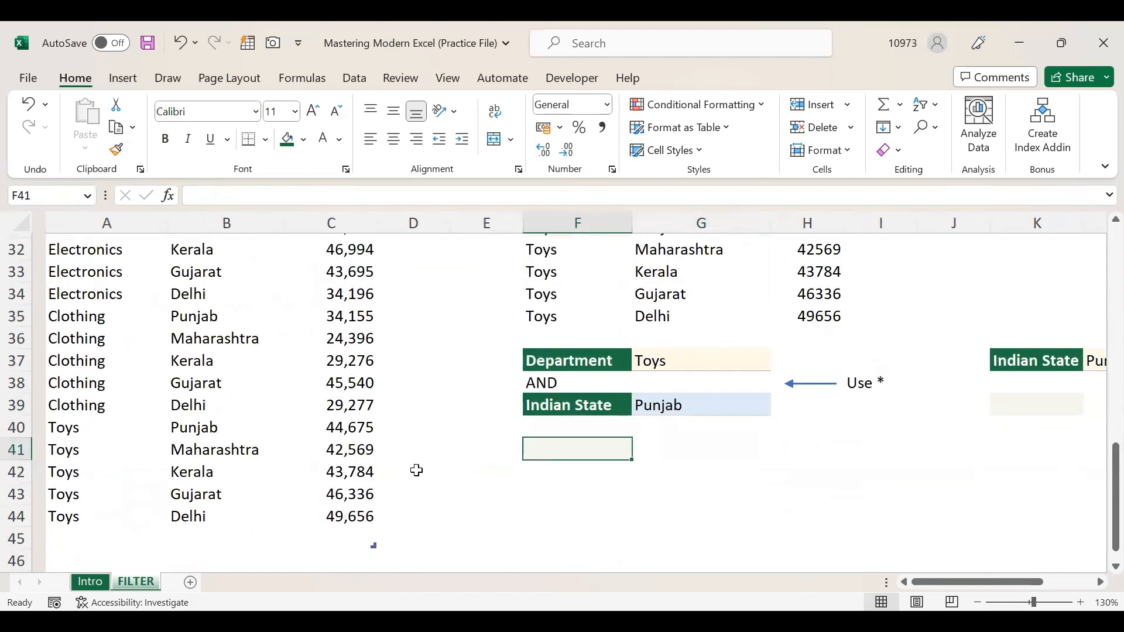
pyautogui.scroll(1, 442, 474)
pyautogui.hscroll(1, 442, 473)
pyautogui.scroll(1, 518, 484)
pyautogui.write('=filter(')
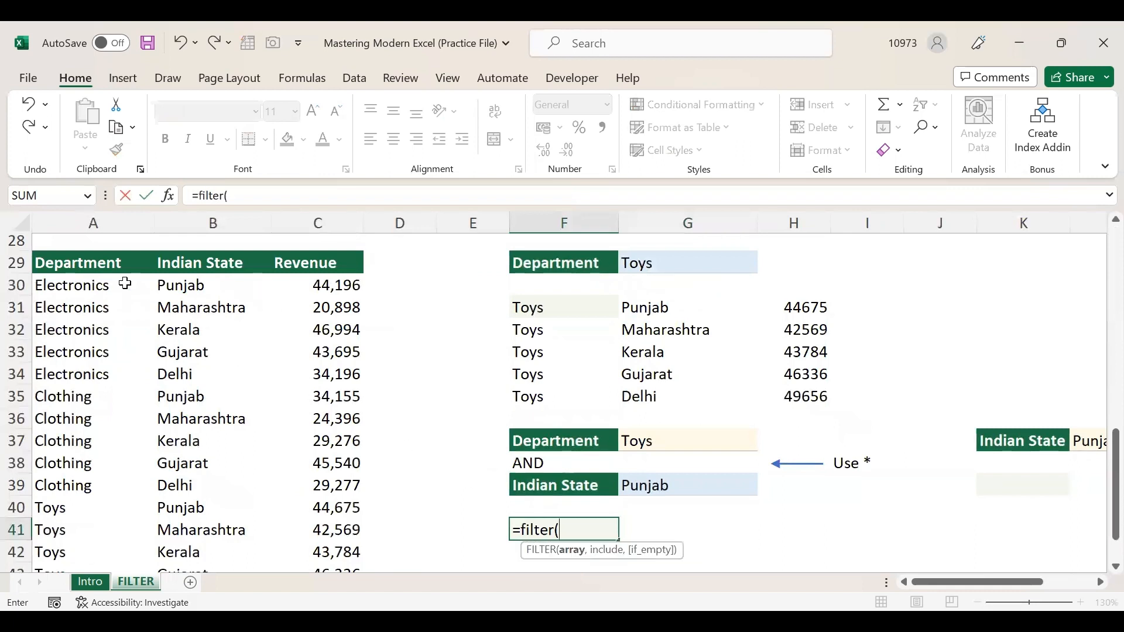
pyautogui.click(125, 283)
pyautogui.hotkey('ctrl', 'shift', 'Right')
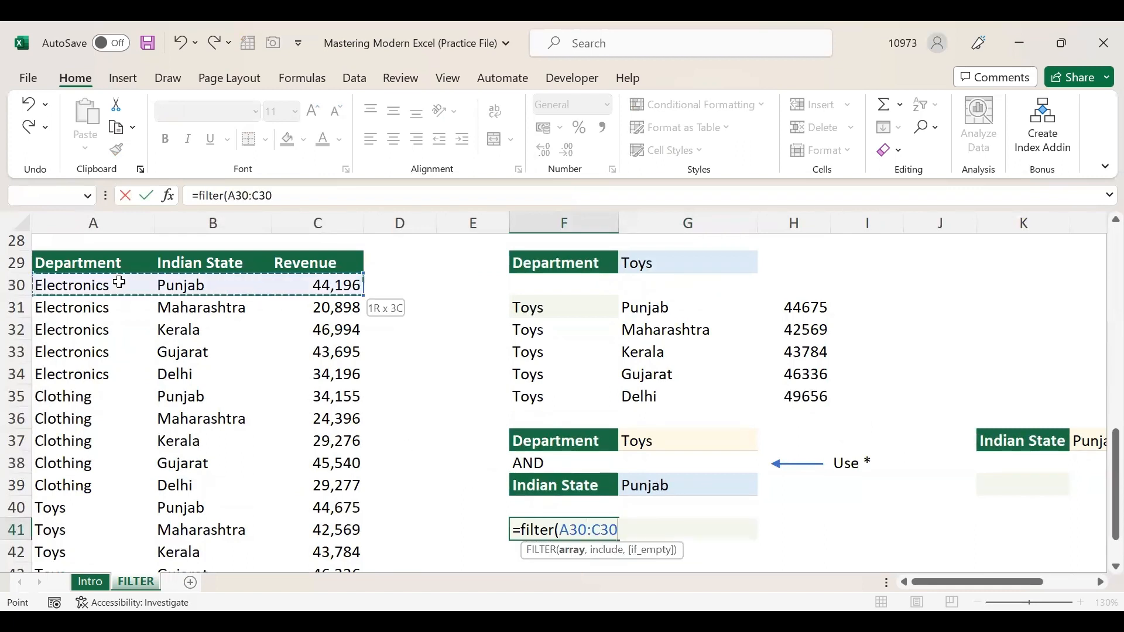
pyautogui.hotkey('ctrl', 'shift', 'Down')
pyautogui.scroll(1, 241, 300)
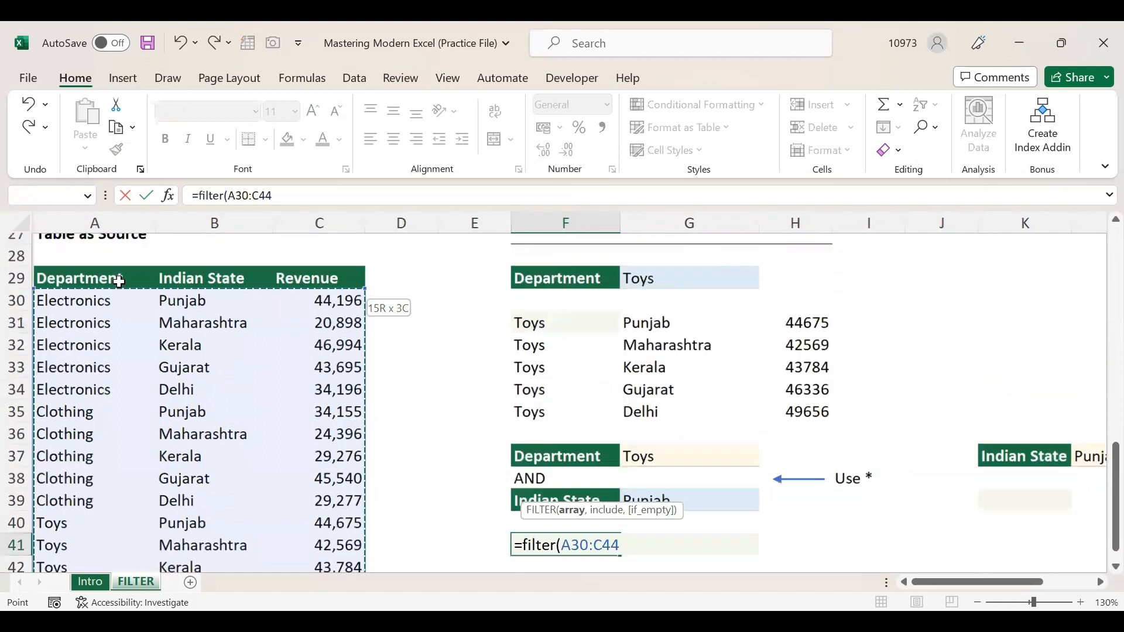
pyautogui.write(',')
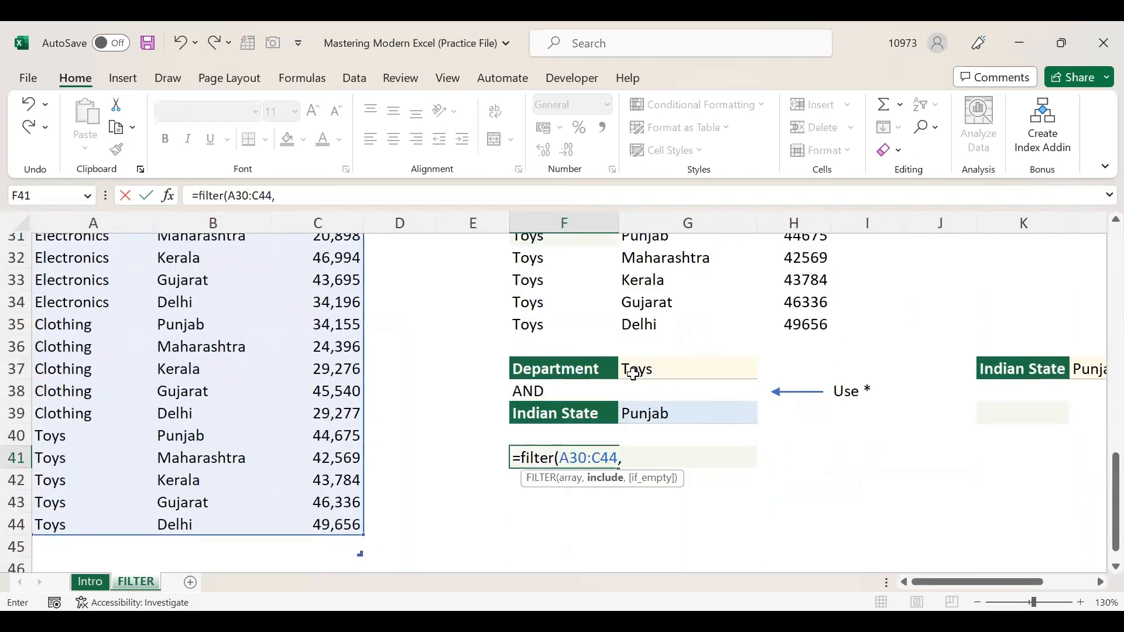
# Add the bracketed department condition (A30:A44=G37) as the include argument of the F41 formula.
pyautogui.scroll(1, 363, 412)
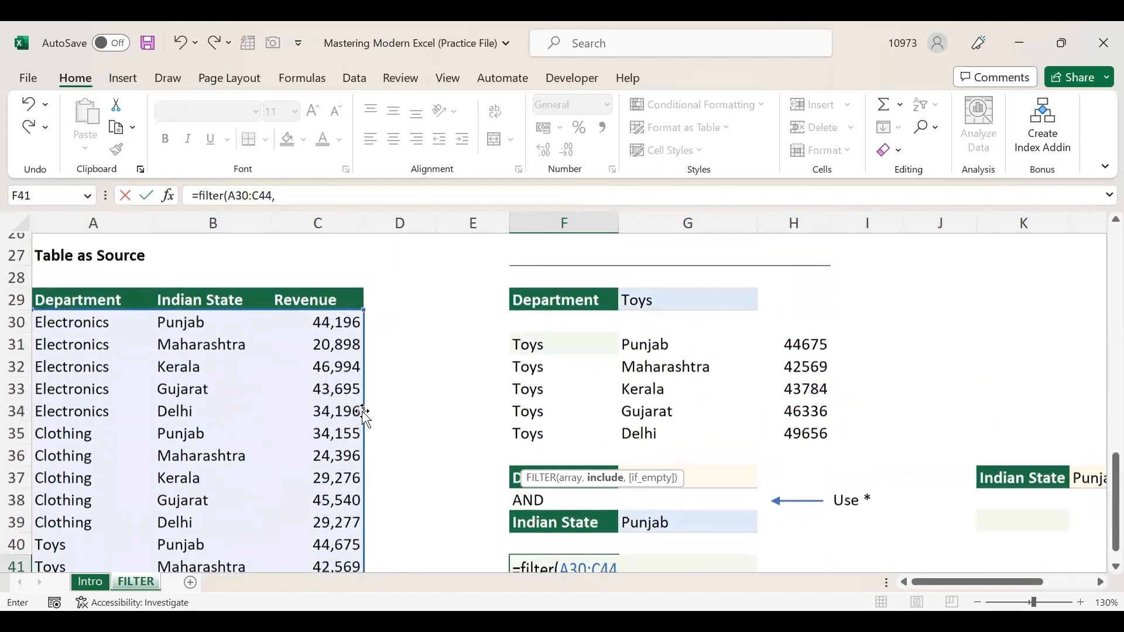
pyautogui.scroll(-1, 642, 461)
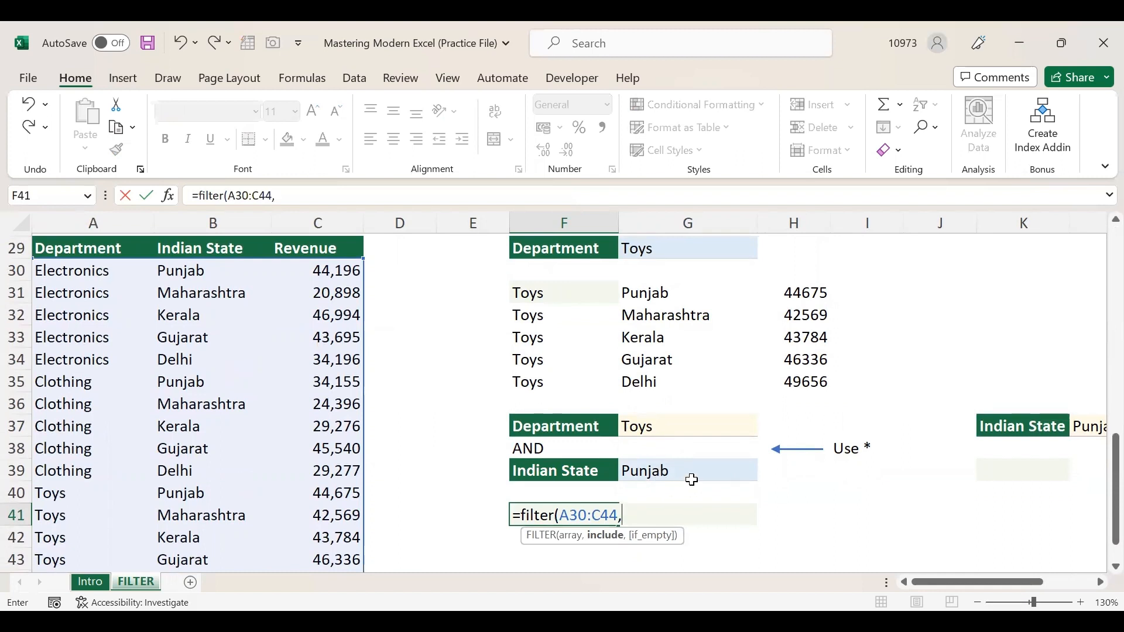
pyautogui.write('(')
pyautogui.click(123, 272)
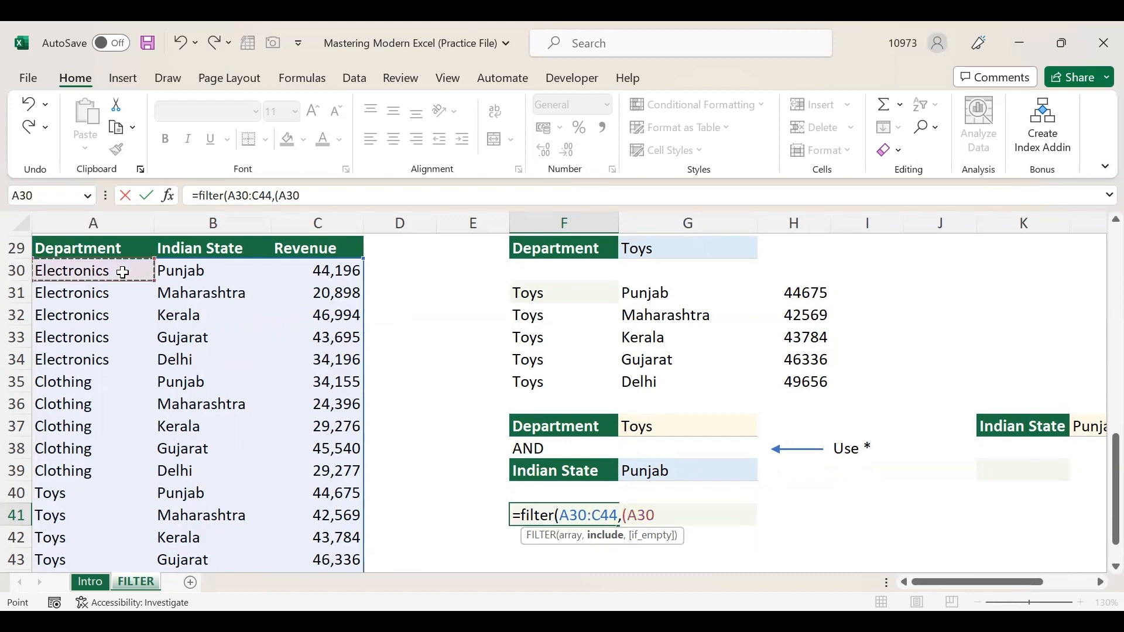
pyautogui.hotkey('ctrl', 'shift', 'Down')
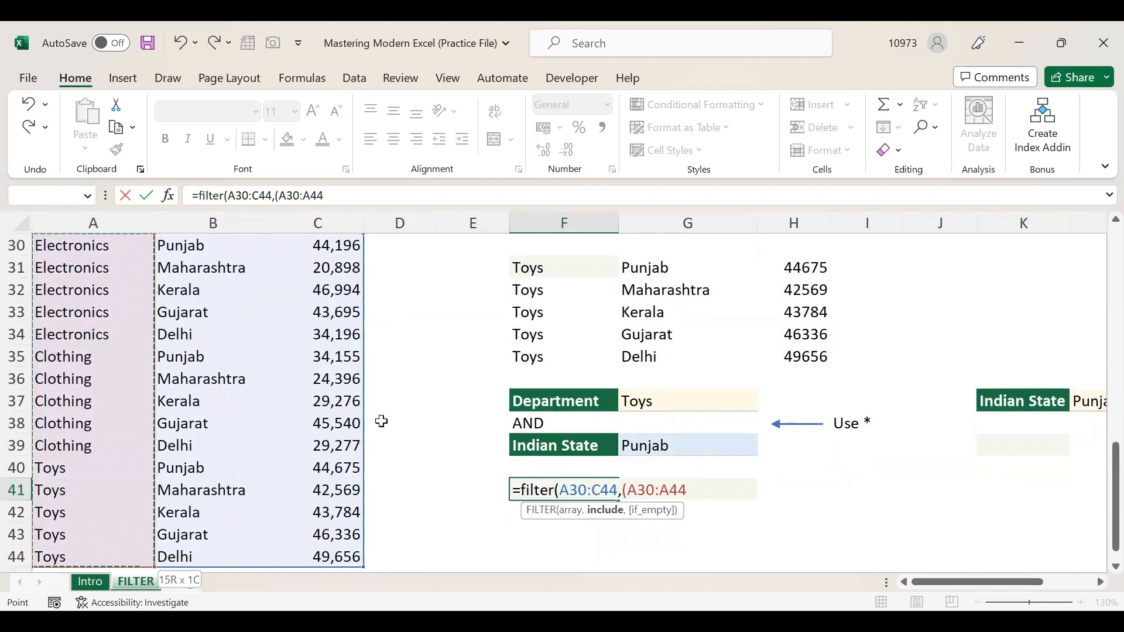
pyautogui.scroll(1, 433, 392)
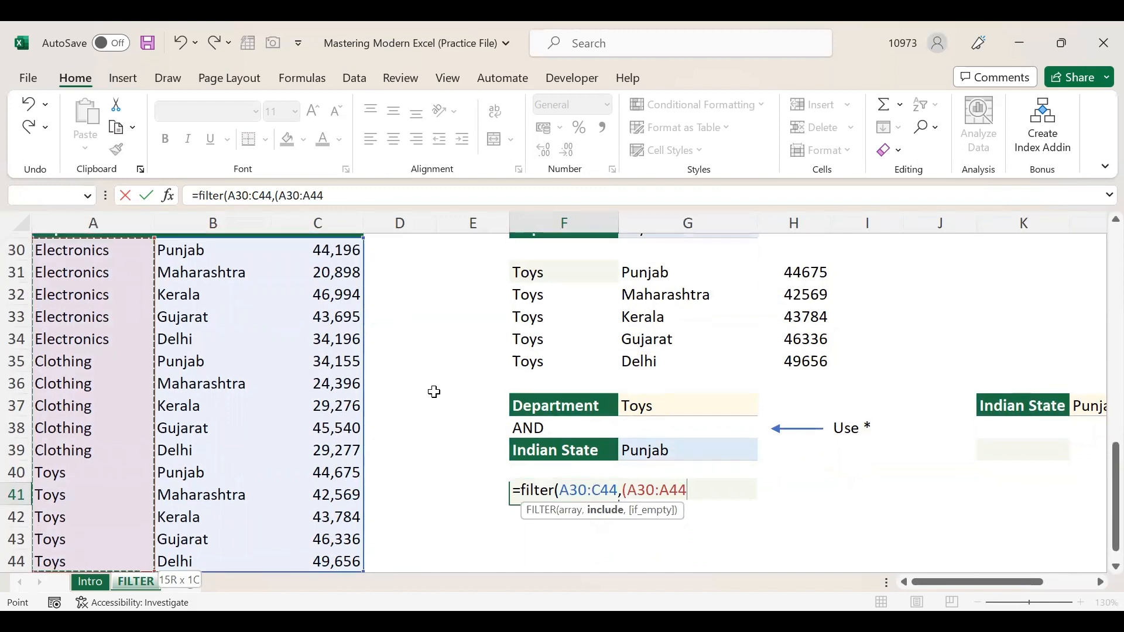
pyautogui.scroll(-1, 434, 392)
pyautogui.write('=')
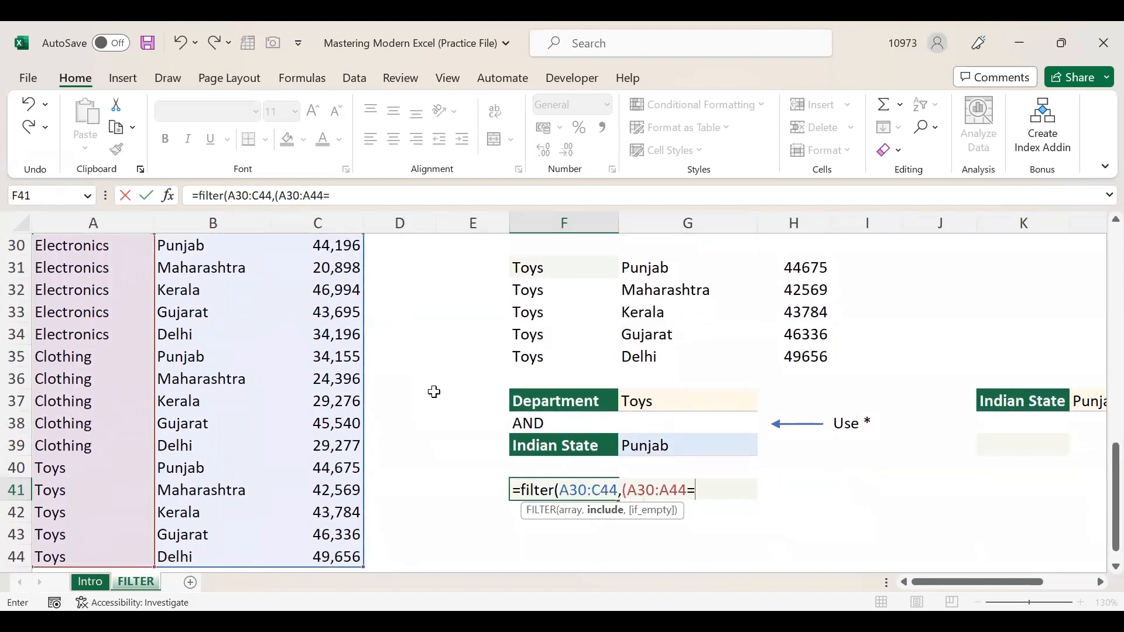
pyautogui.click(656, 396)
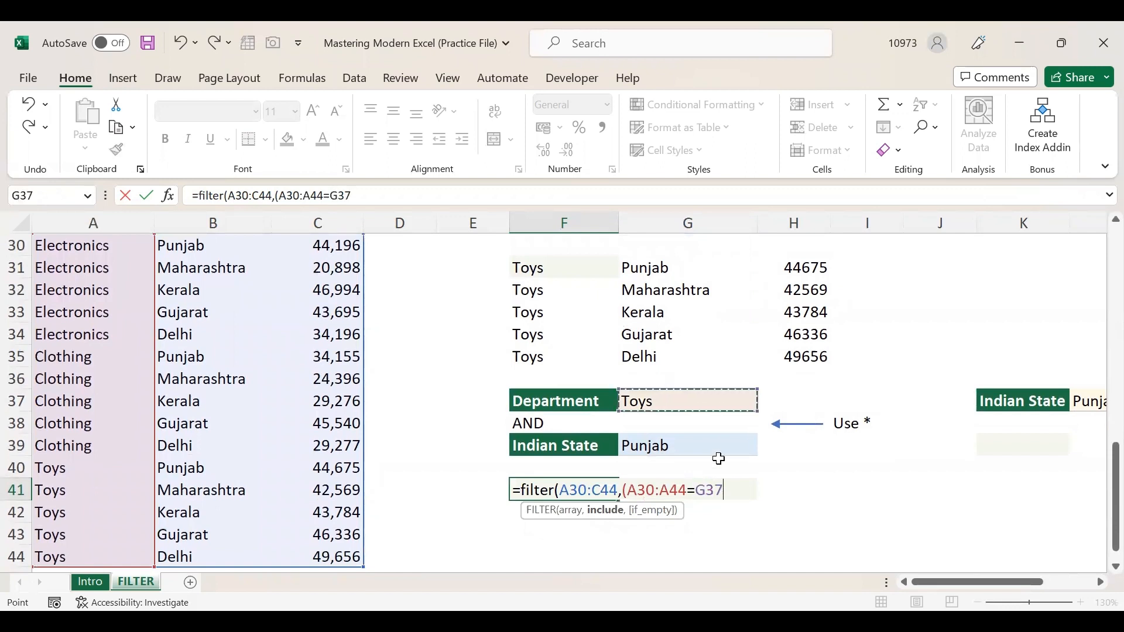
pyautogui.write(')')
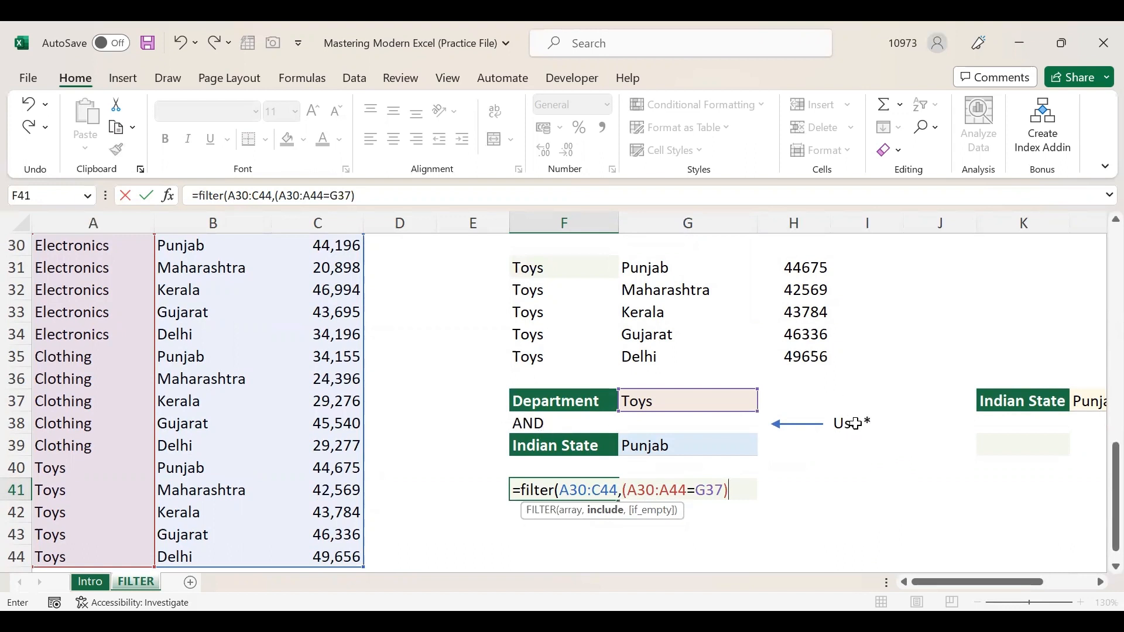
# Multiply the department condition by the state condition (B30:B44=G39) and enter the completed FILTER formula in F41.
pyautogui.write('*')
pyautogui.scroll(1, 397, 437)
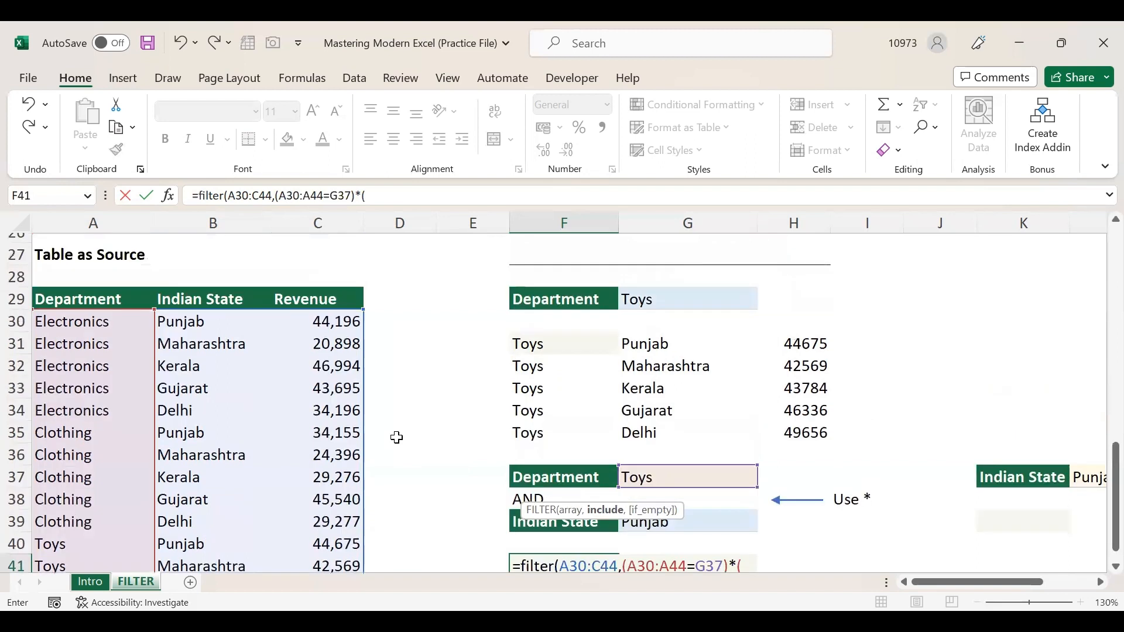
pyautogui.click(226, 356)
pyautogui.hotkey('ctrl', 'shift', 'Down')
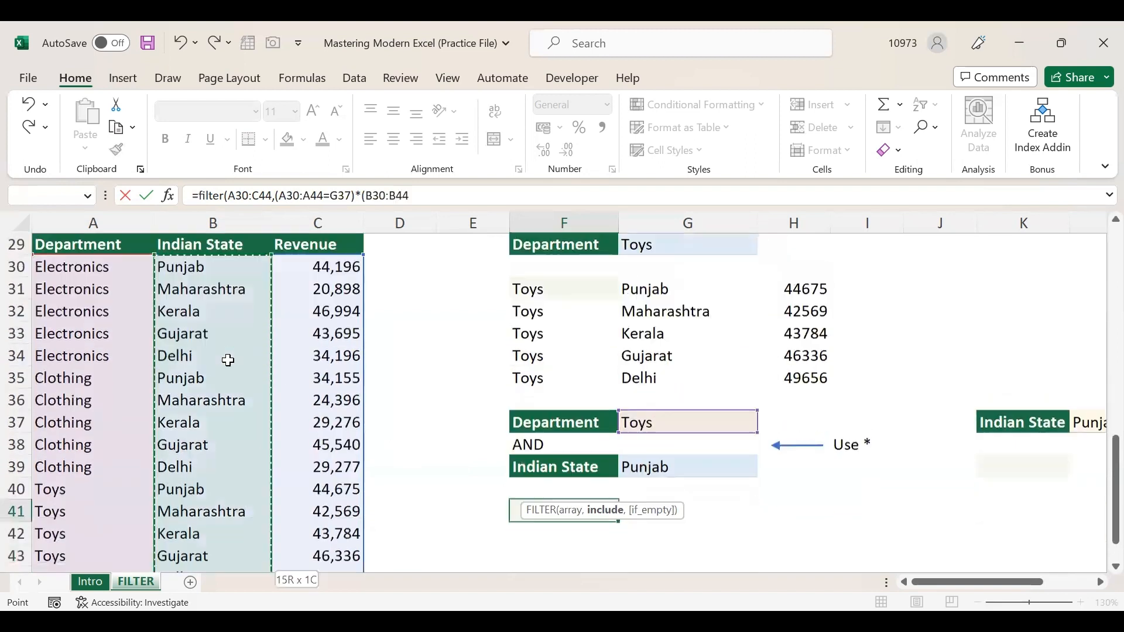
pyautogui.write('=')
pyautogui.click(703, 447)
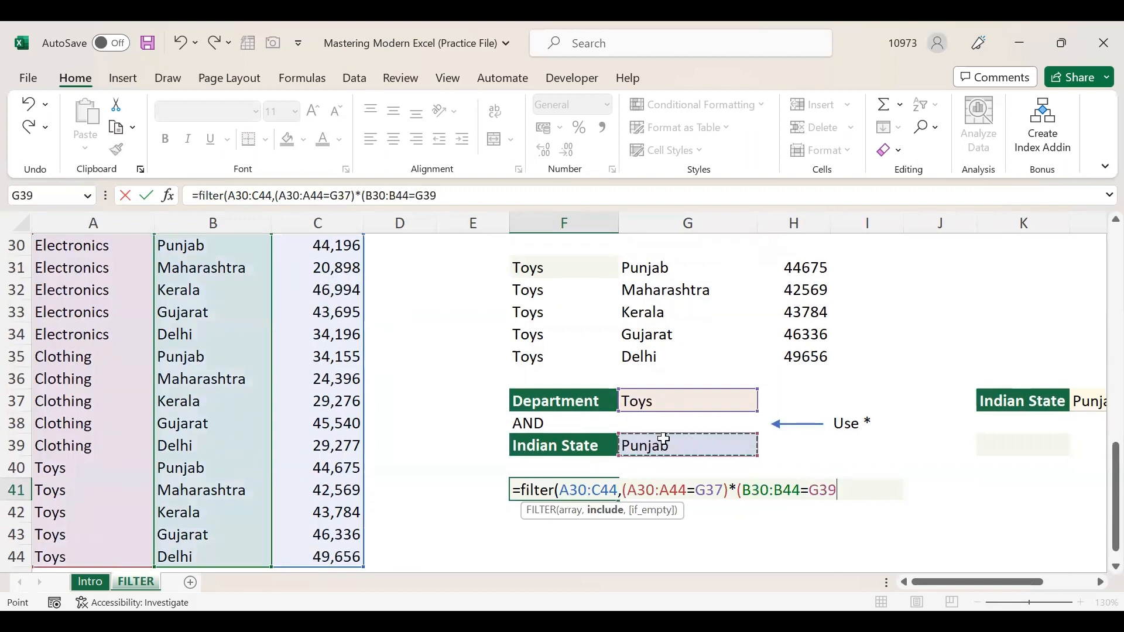
pyautogui.write(')')
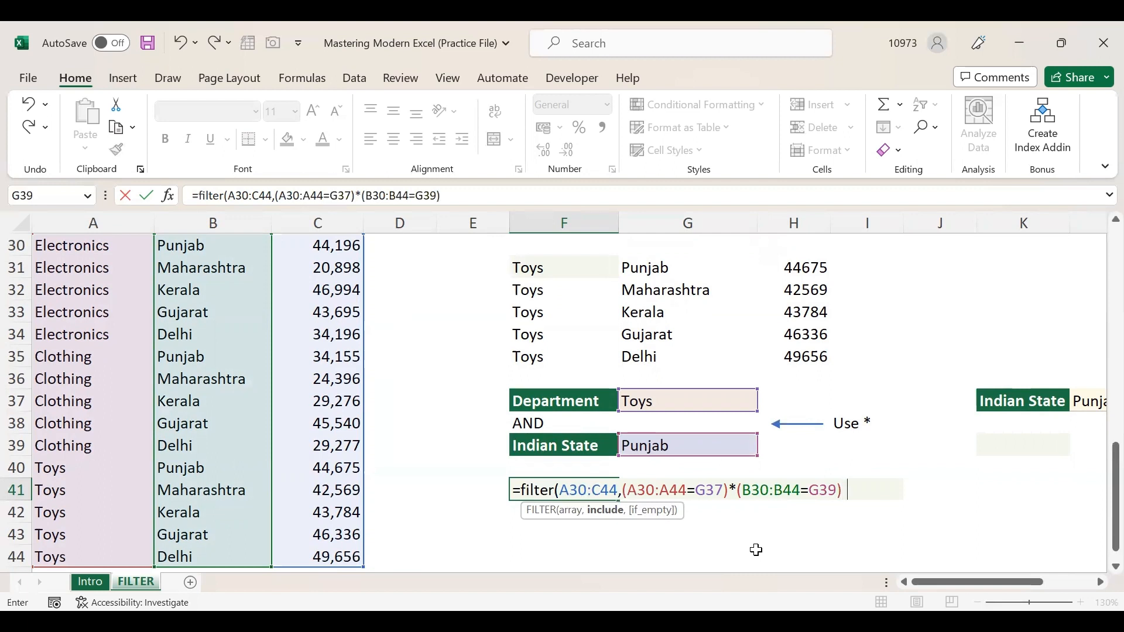
pyautogui.write(')')
pyautogui.press('Return')
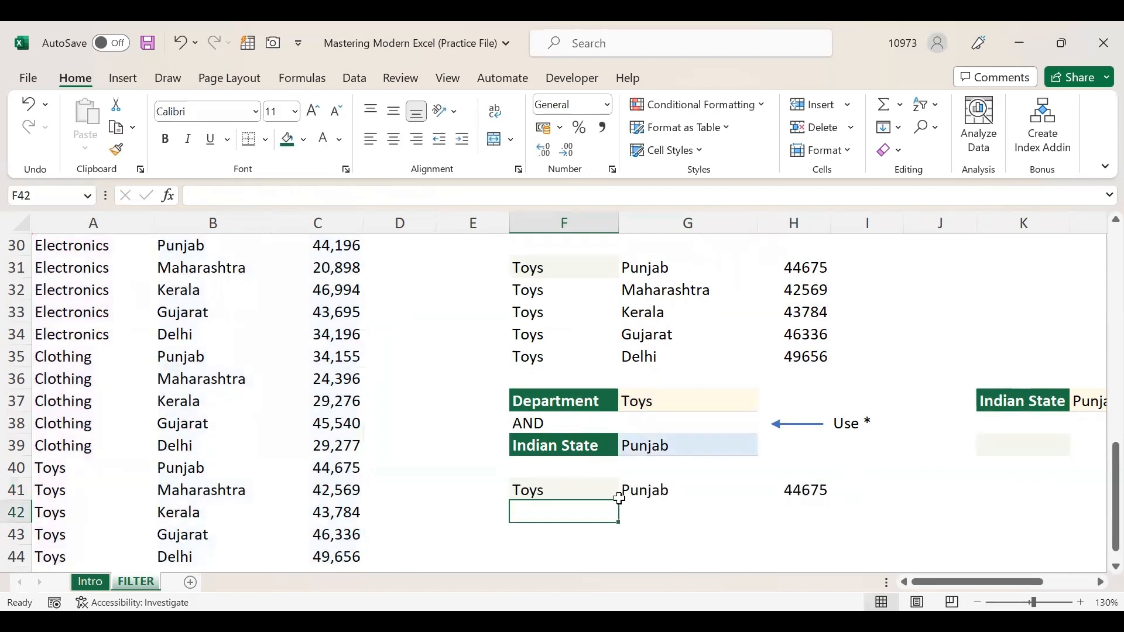
# Compare the filtered result in row 41 with the department in G37 and the state in G39.
pyautogui.click(588, 488)
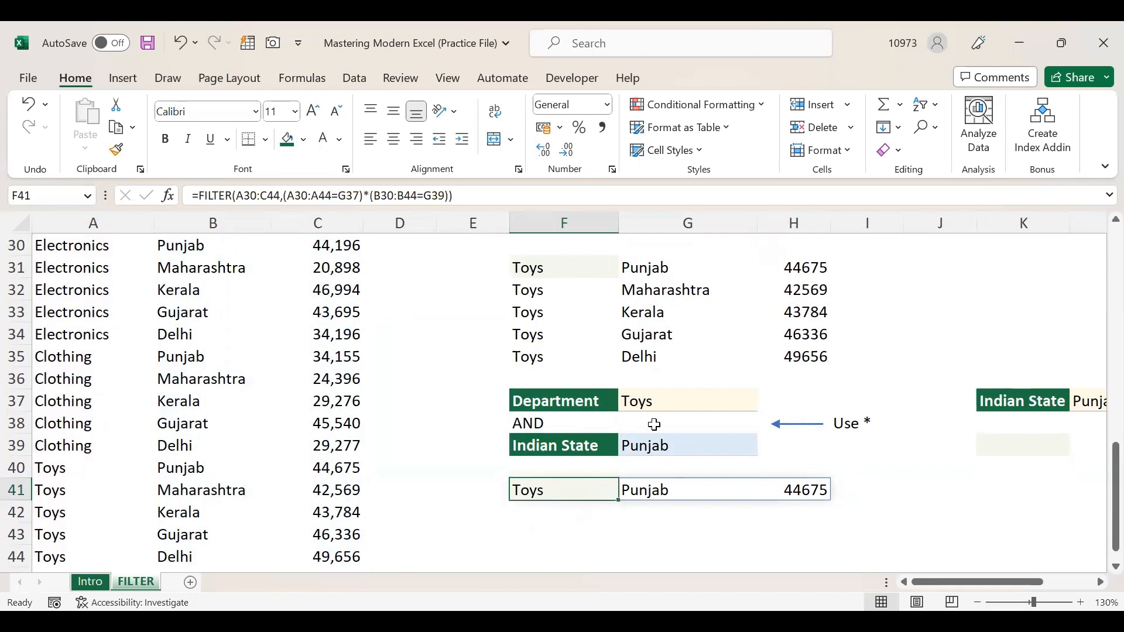
pyautogui.click(652, 403)
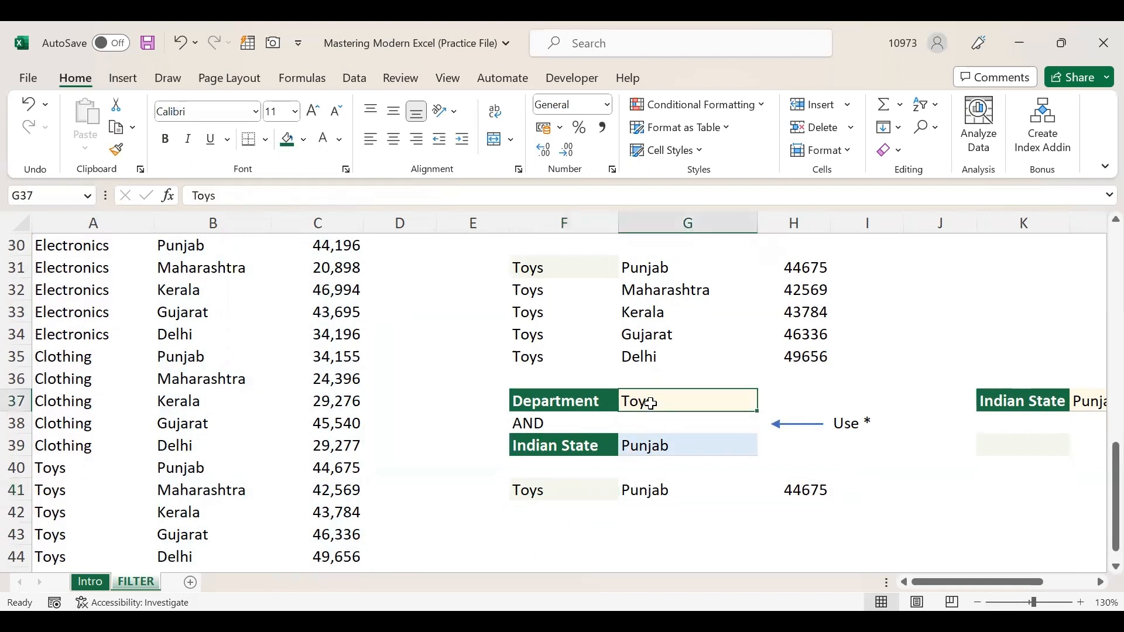
pyautogui.click(560, 492)
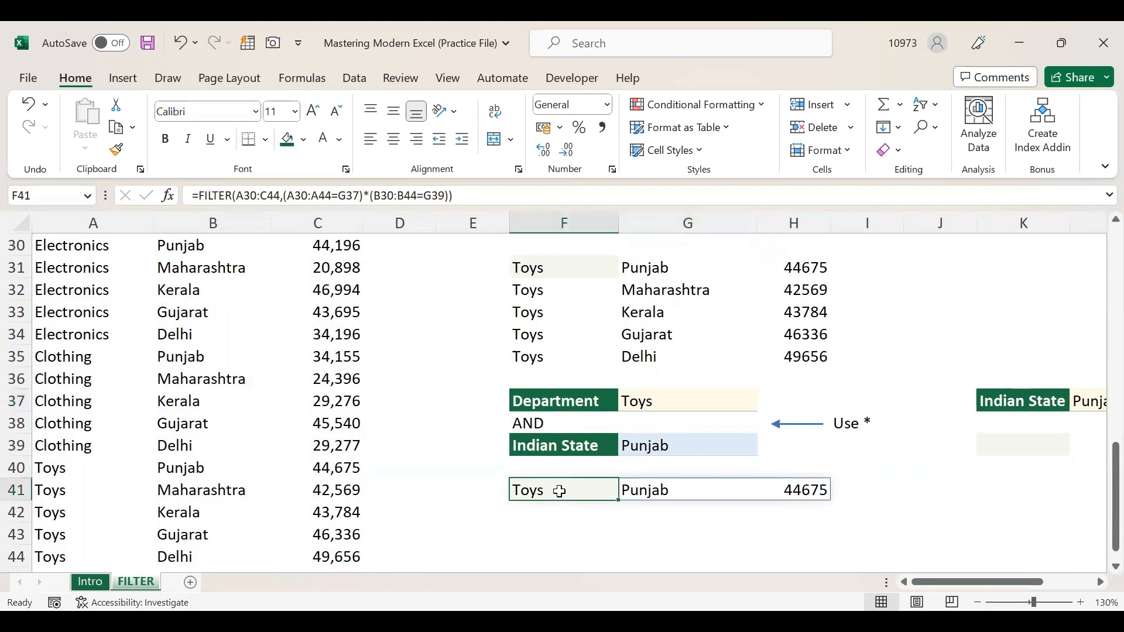
pyautogui.click(657, 445)
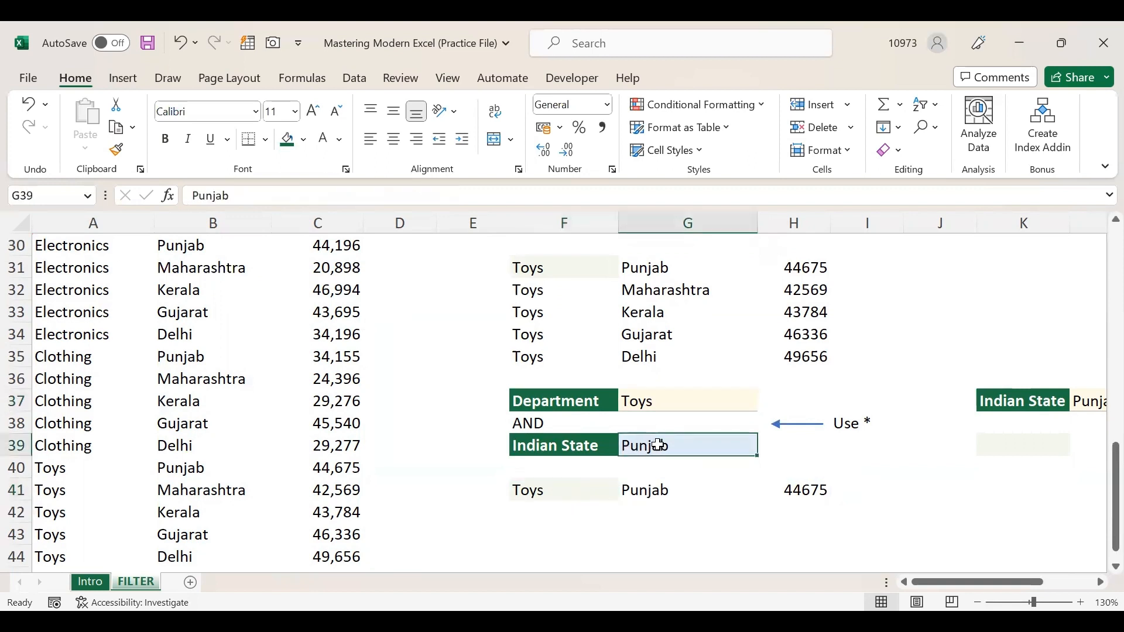
pyautogui.click(696, 491)
pyautogui.click(565, 485)
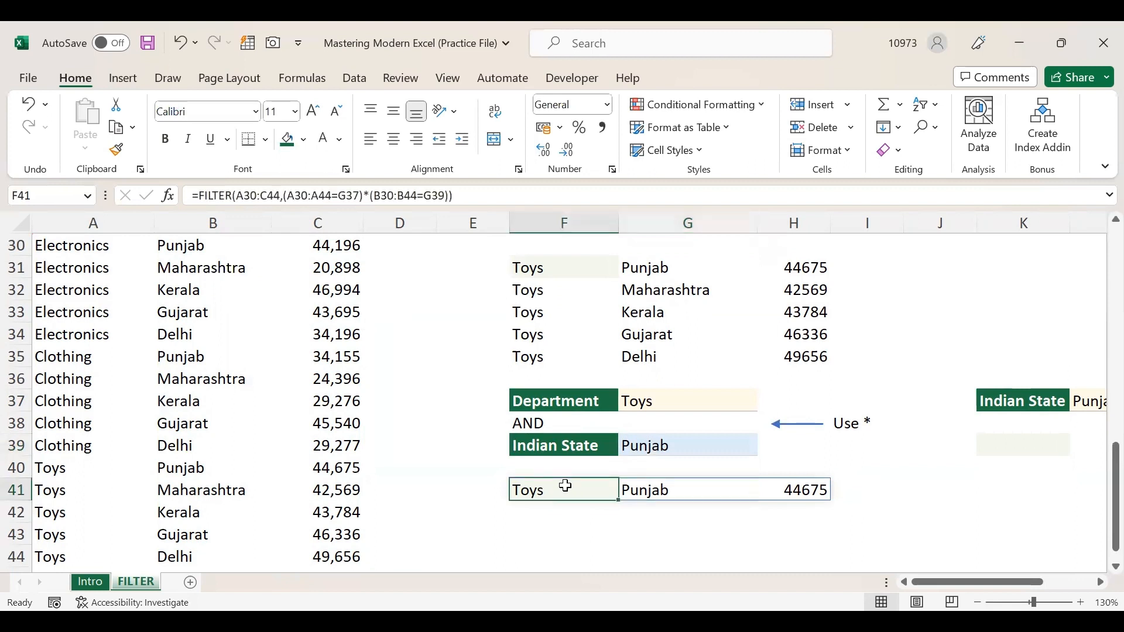
pyautogui.write('C')
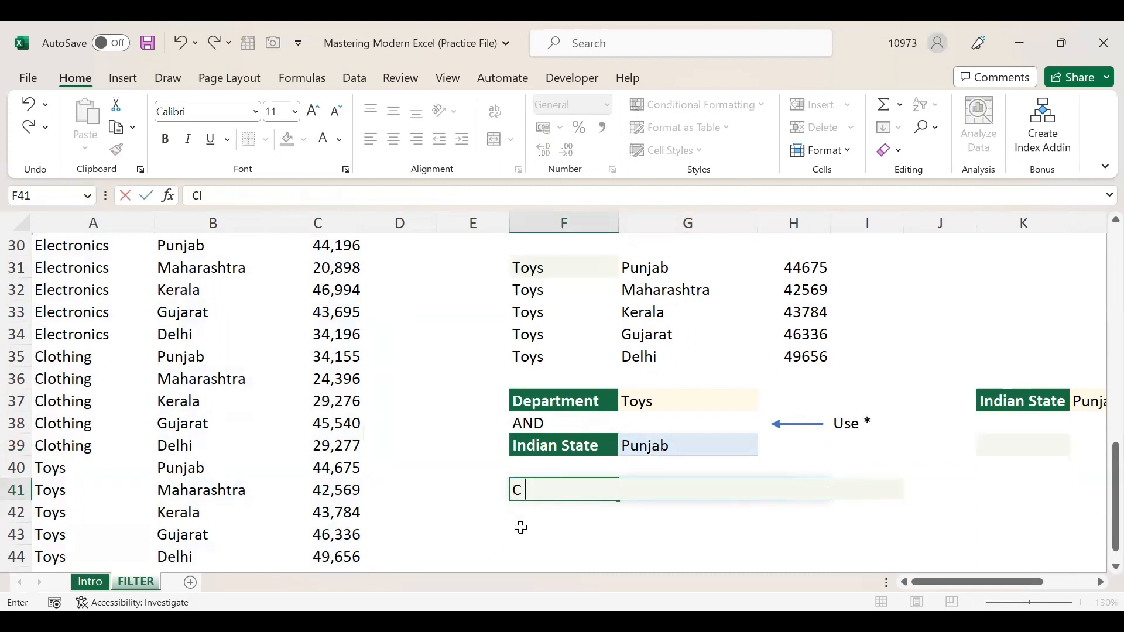
pyautogui.press('Return')
pyautogui.hotkey('ctrl', 'z')
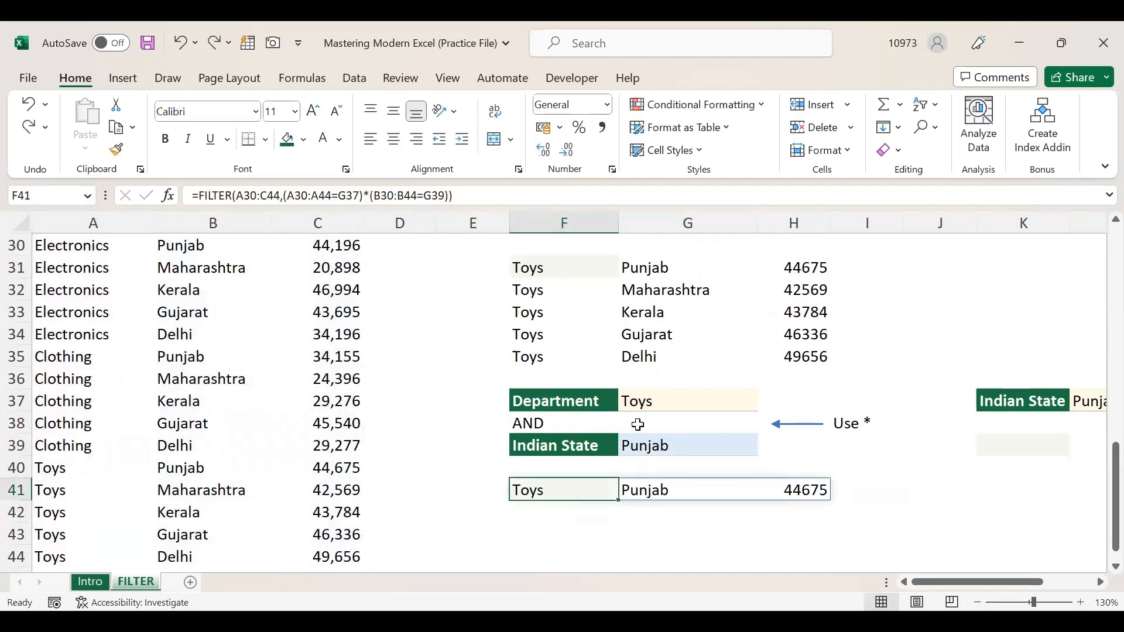
# Set the department criterion in G37 to Clothing and check the filtered row and its revenue in H41.
pyautogui.click(666, 407)
pyautogui.write('Clothing')
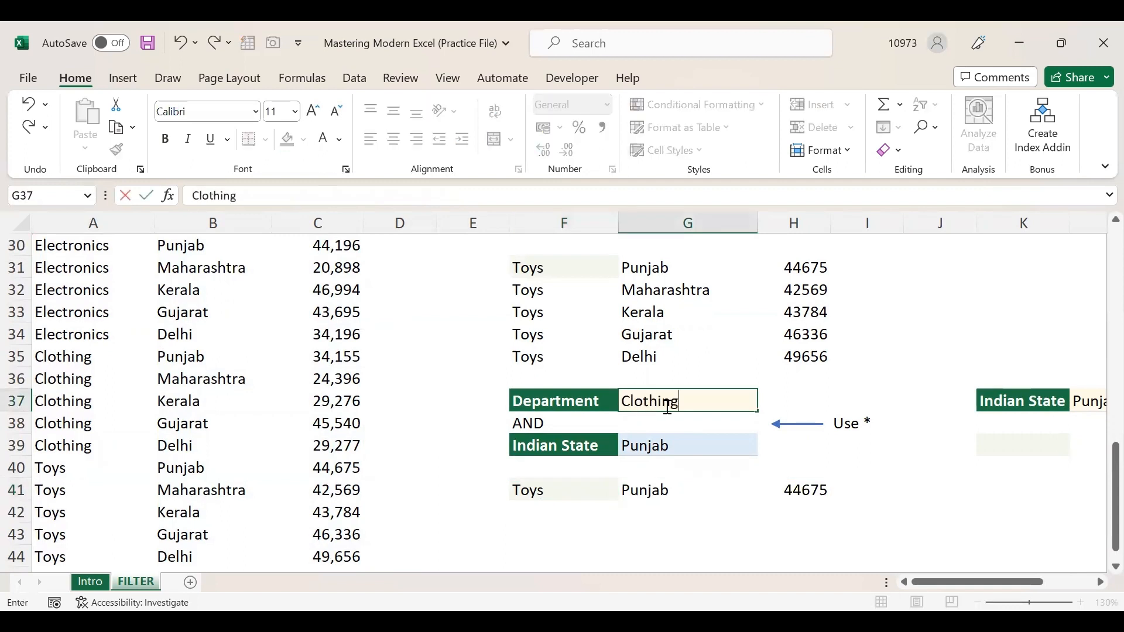
pyautogui.press('Return')
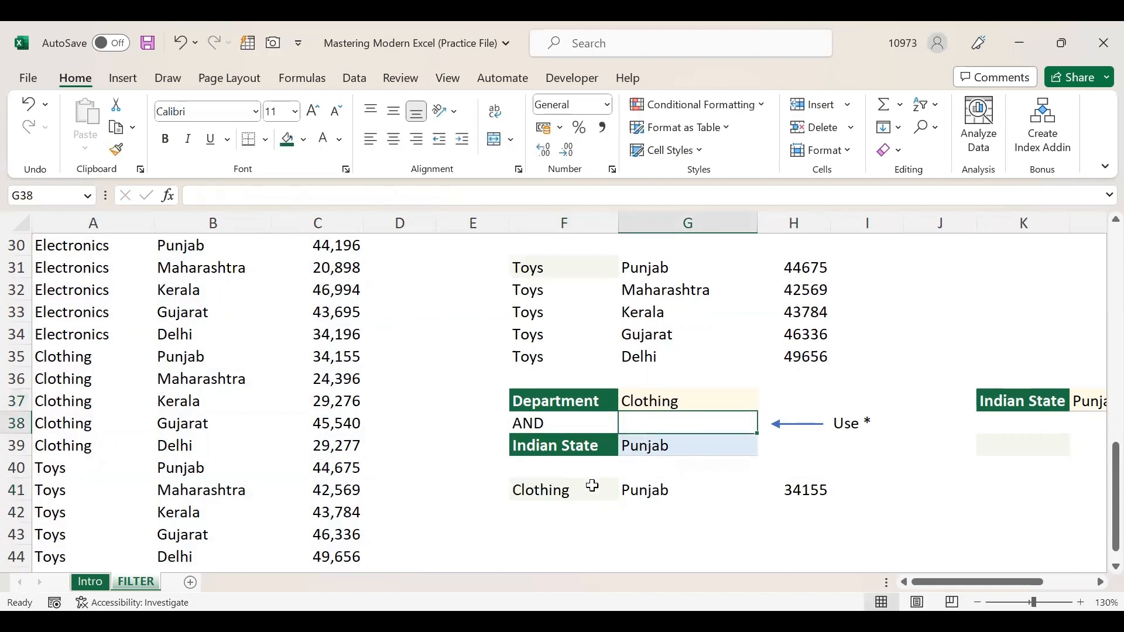
pyautogui.click(583, 490)
pyautogui.click(814, 488)
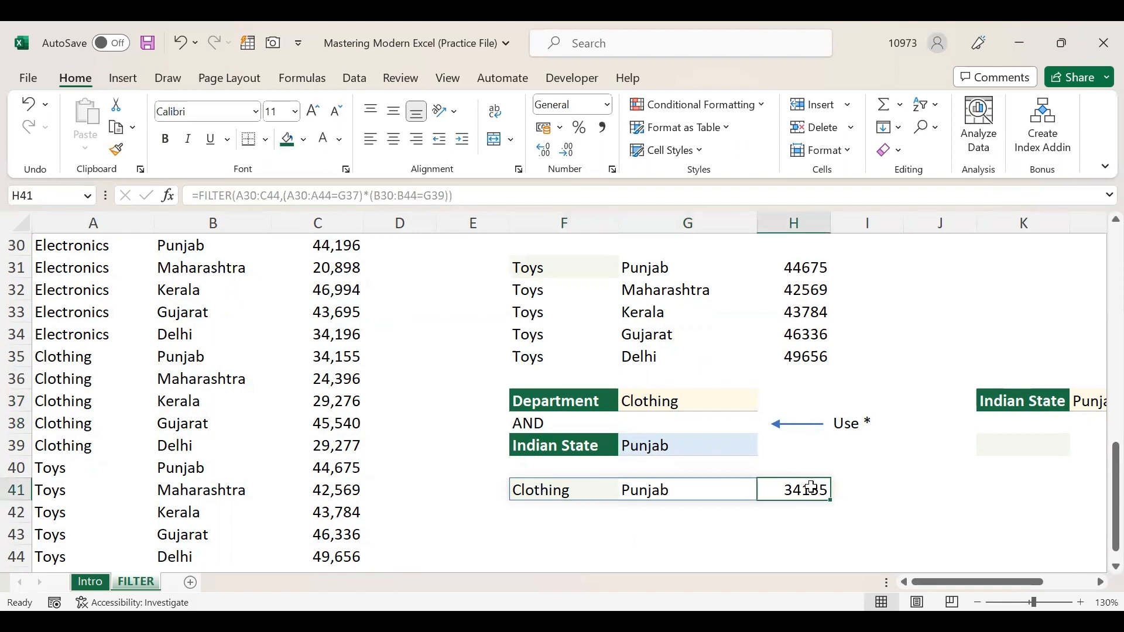
# Set the Indian State criterion in G39 to Delhi and check the filtered result in row 41.
pyautogui.click(691, 452)
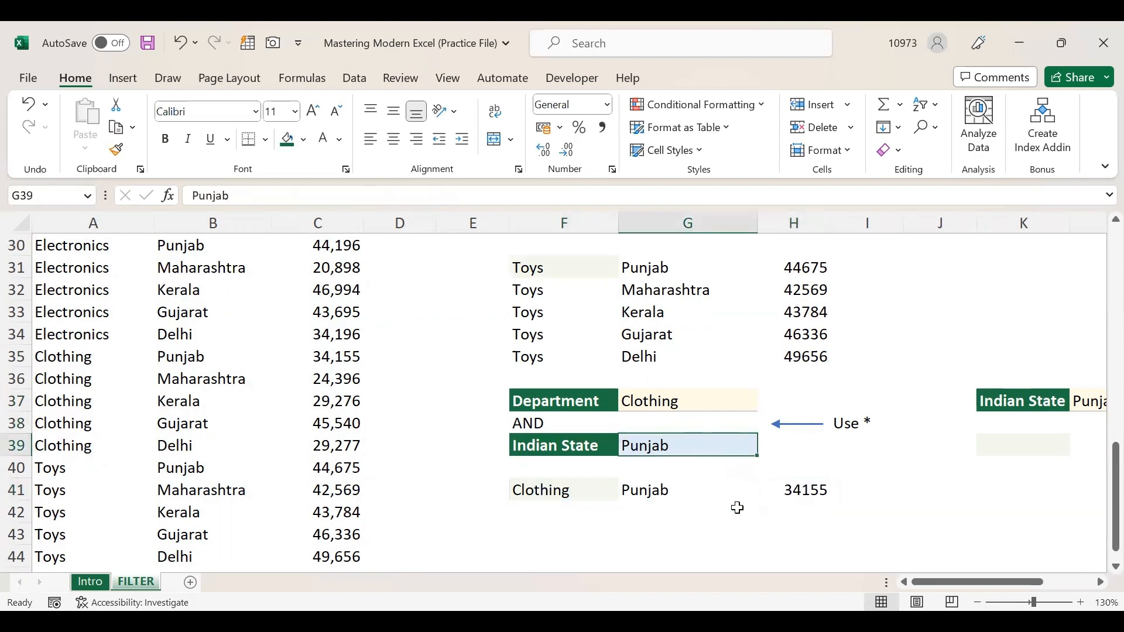
pyautogui.write('Delhi')
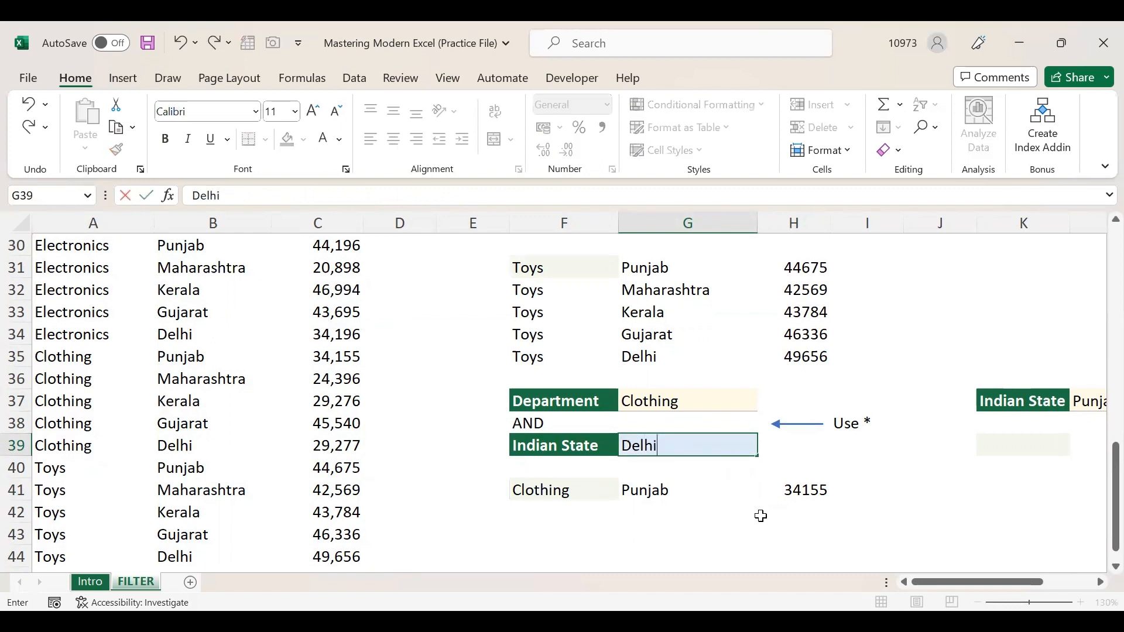
pyautogui.press('Return')
pyautogui.click(691, 490)
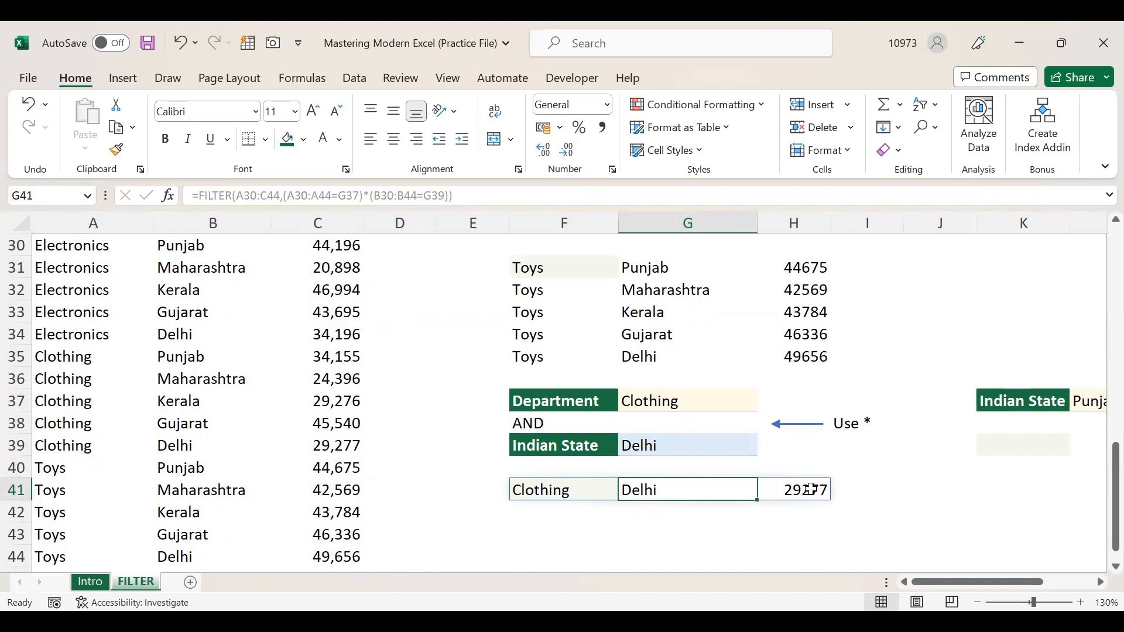
# Review the two-condition FILTER formula in F41 and compare its filtered row with the department and state criteria.
pyautogui.click(828, 490)
pyautogui.click(567, 528)
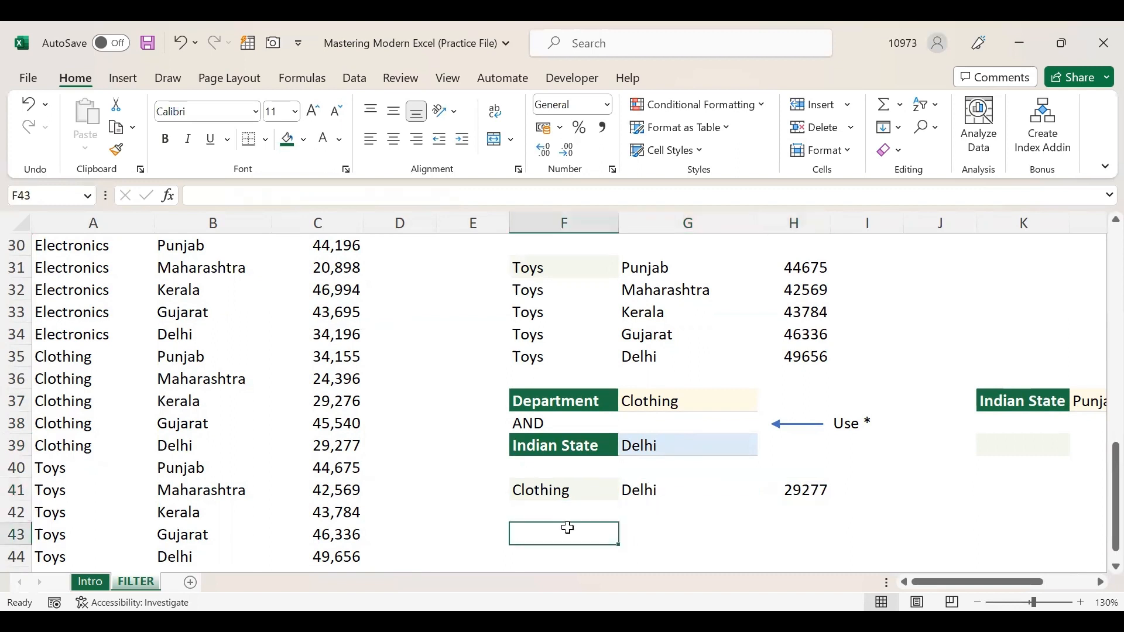
pyautogui.click(568, 482)
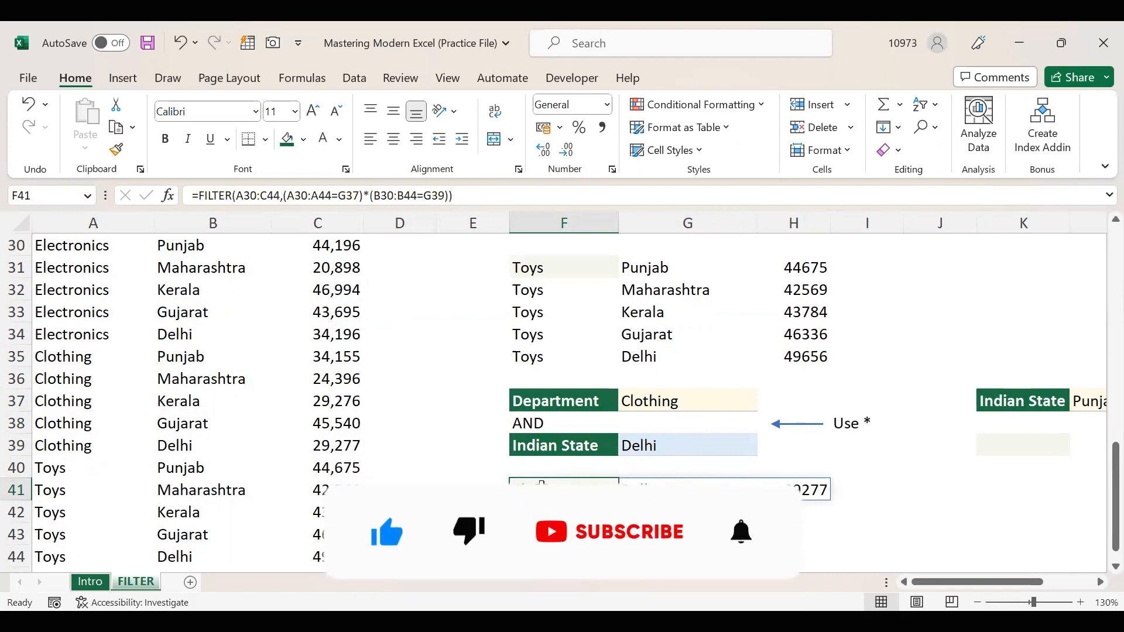
pyautogui.doubleClick(543, 483)
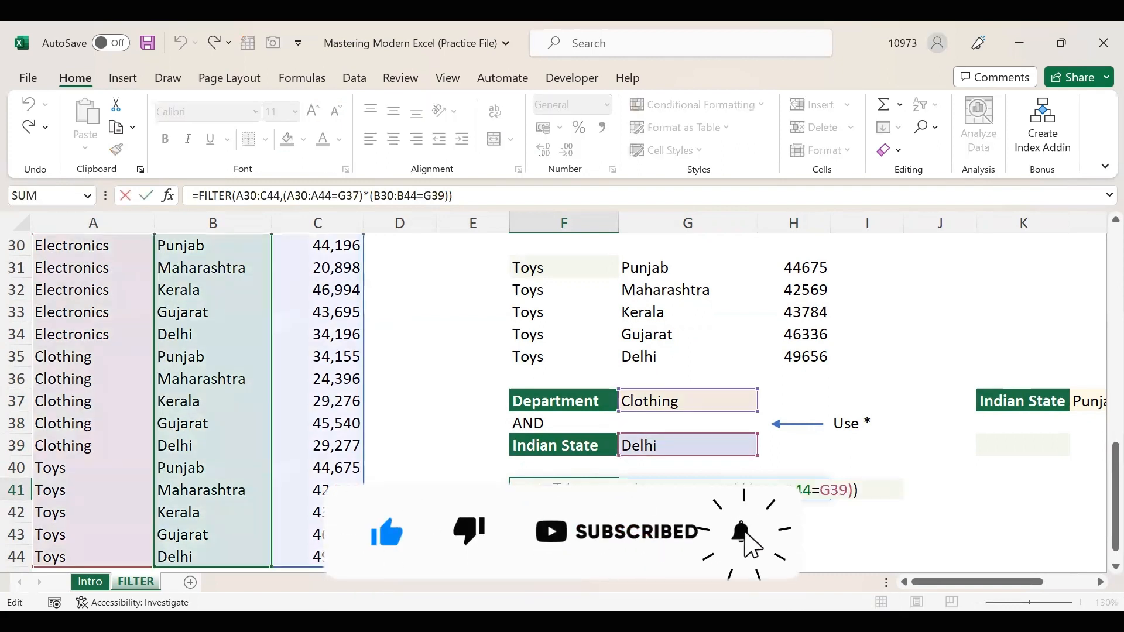
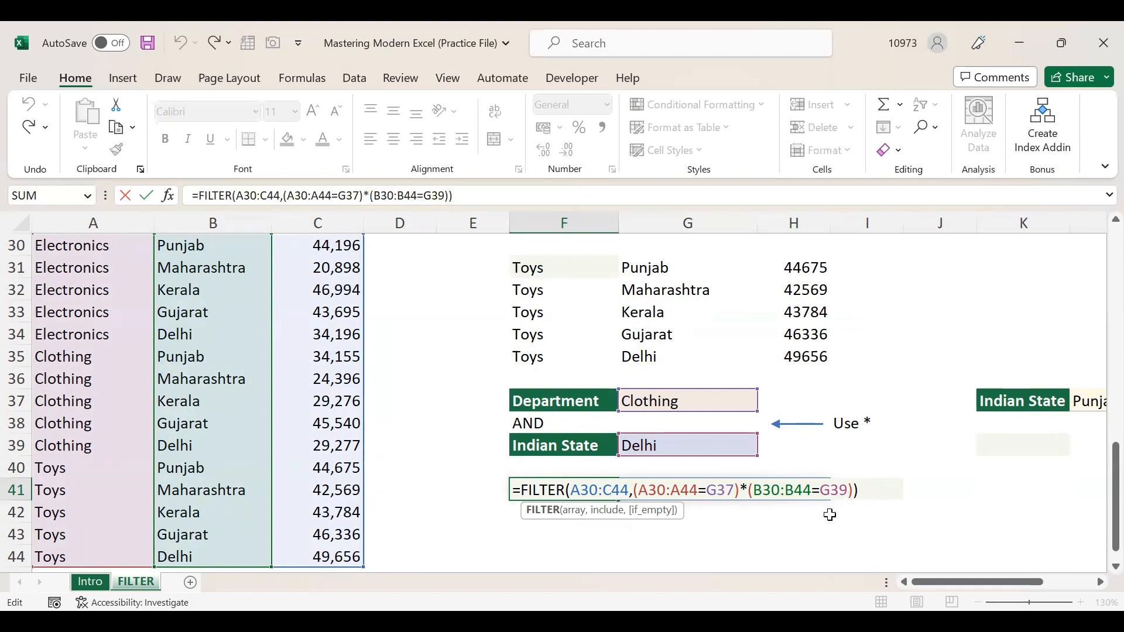
pyautogui.click(716, 497)
pyautogui.click(592, 490)
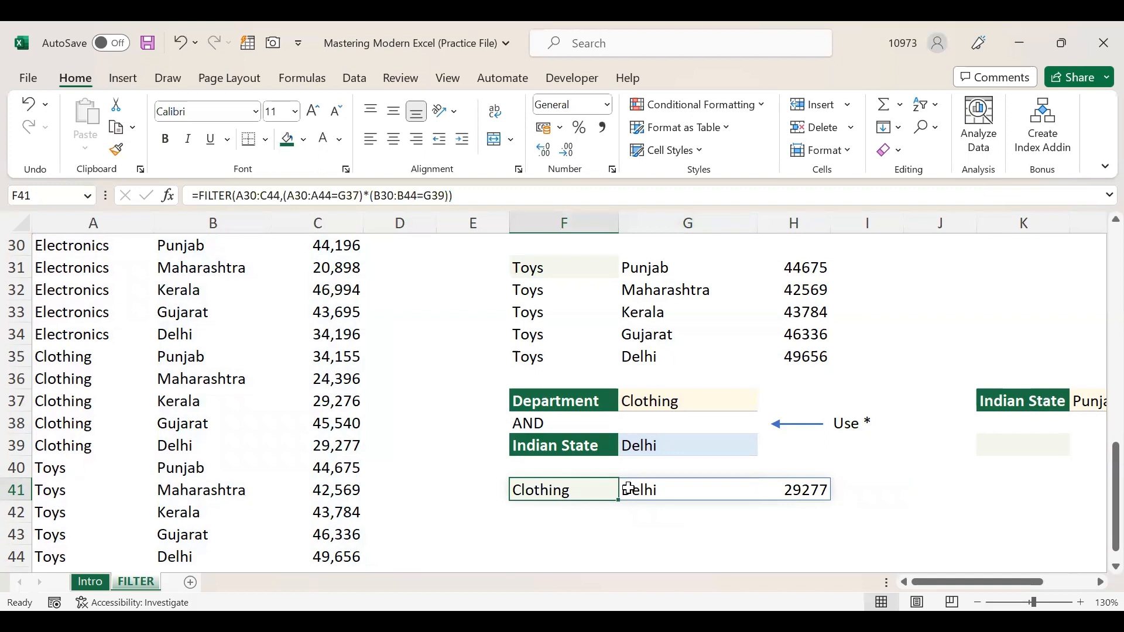
pyautogui.click(644, 490)
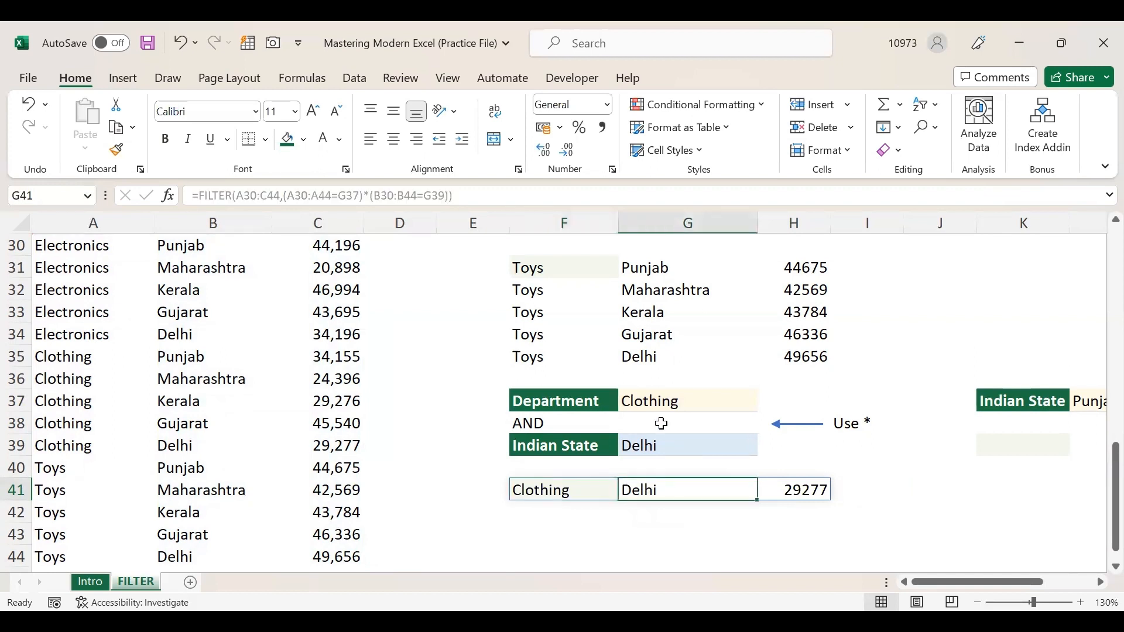
# Compare the AND criteria block with the OR criteria in L37 and N37, including the operator note in P37.
pyautogui.hscroll(3, 798, 489)
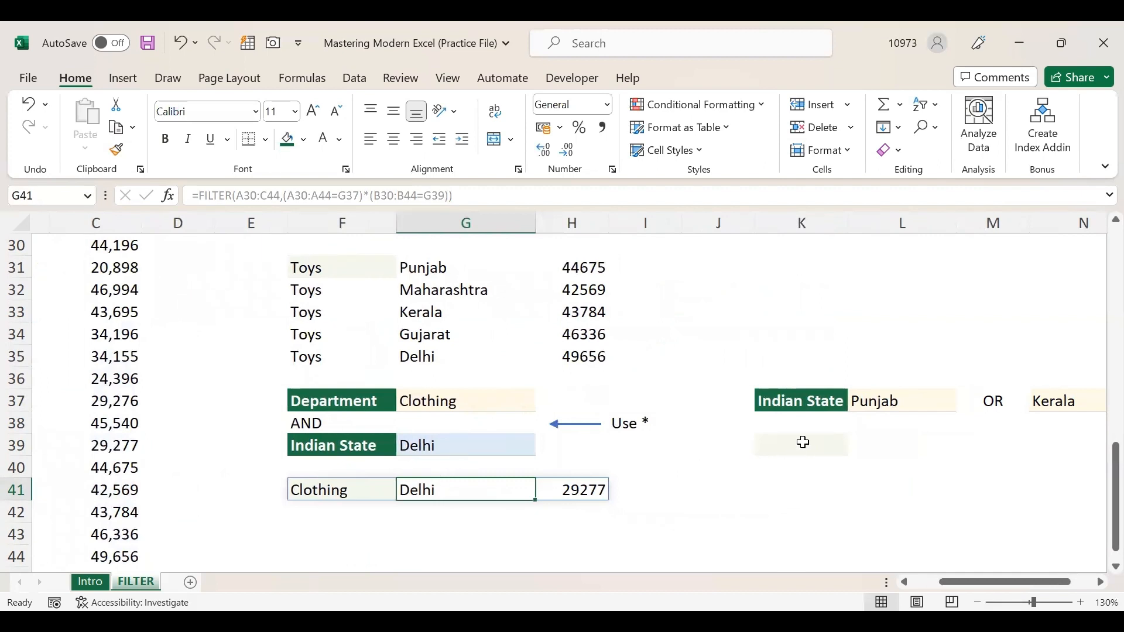
pyautogui.click(800, 443)
pyautogui.hscroll(2, 803, 443)
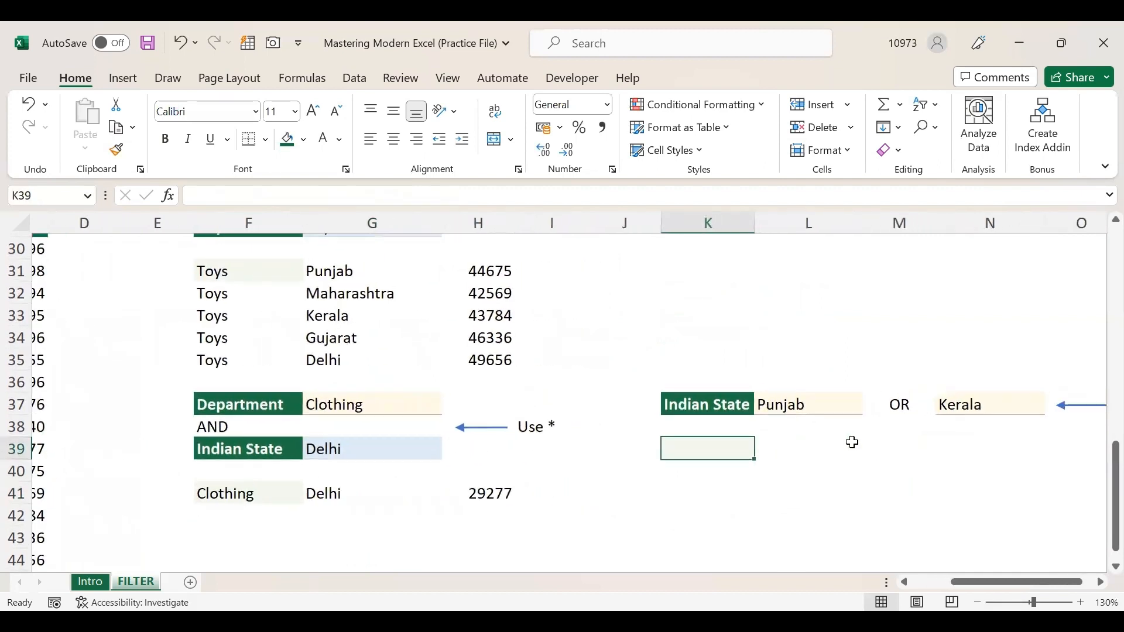
pyautogui.hscroll(-2, 853, 441)
pyautogui.click(209, 429)
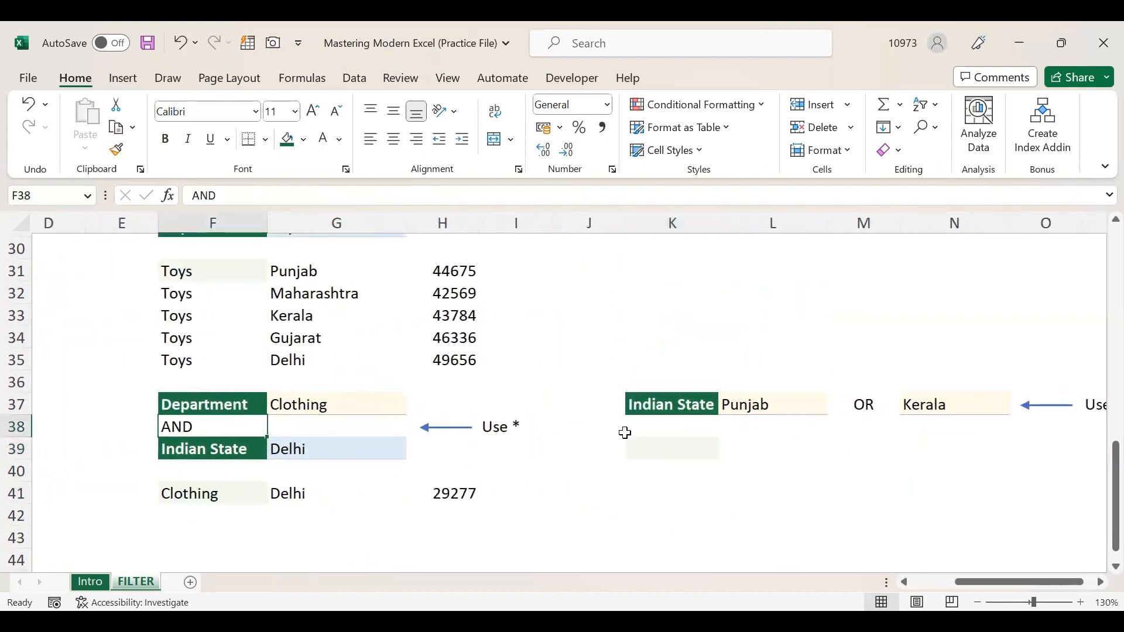
pyautogui.click(703, 447)
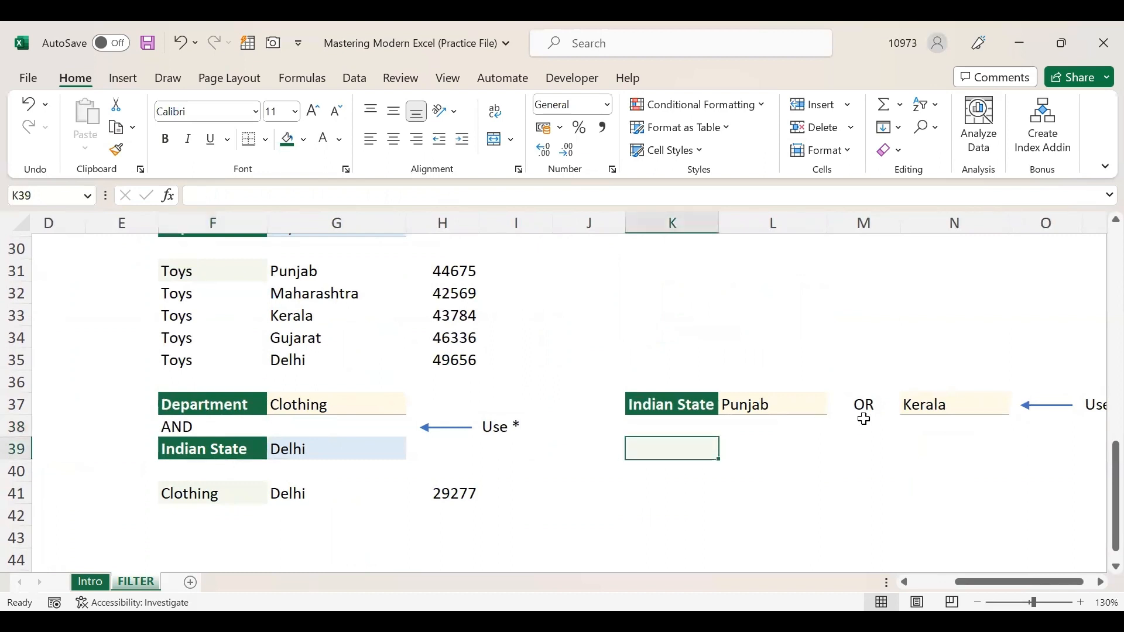
pyautogui.hscroll(2, 860, 419)
pyautogui.click(721, 405)
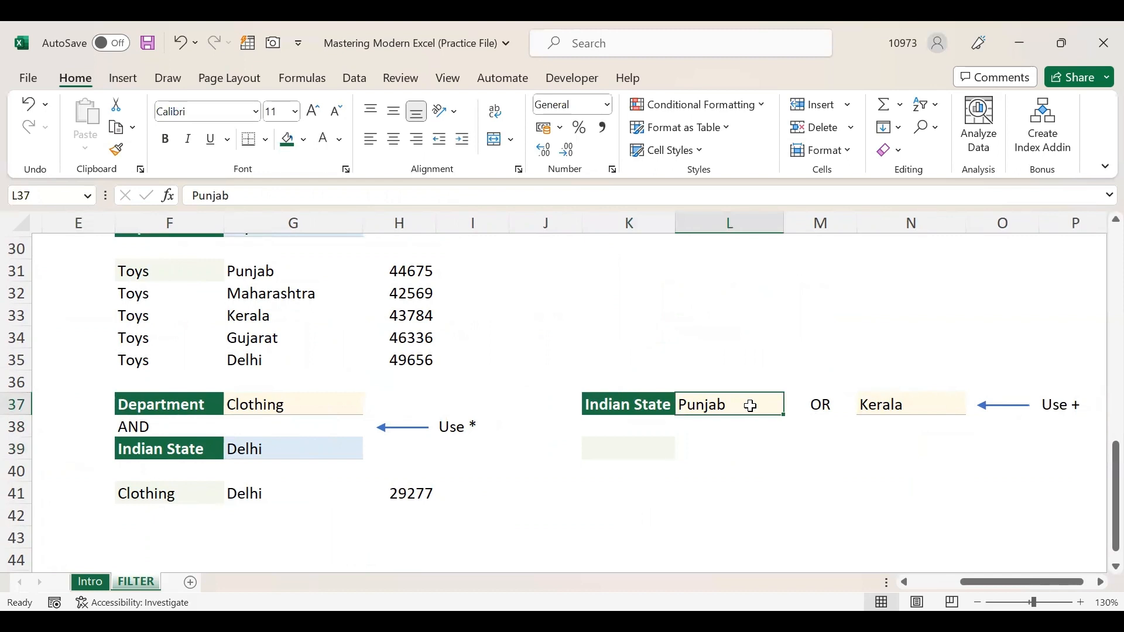
pyautogui.click(892, 404)
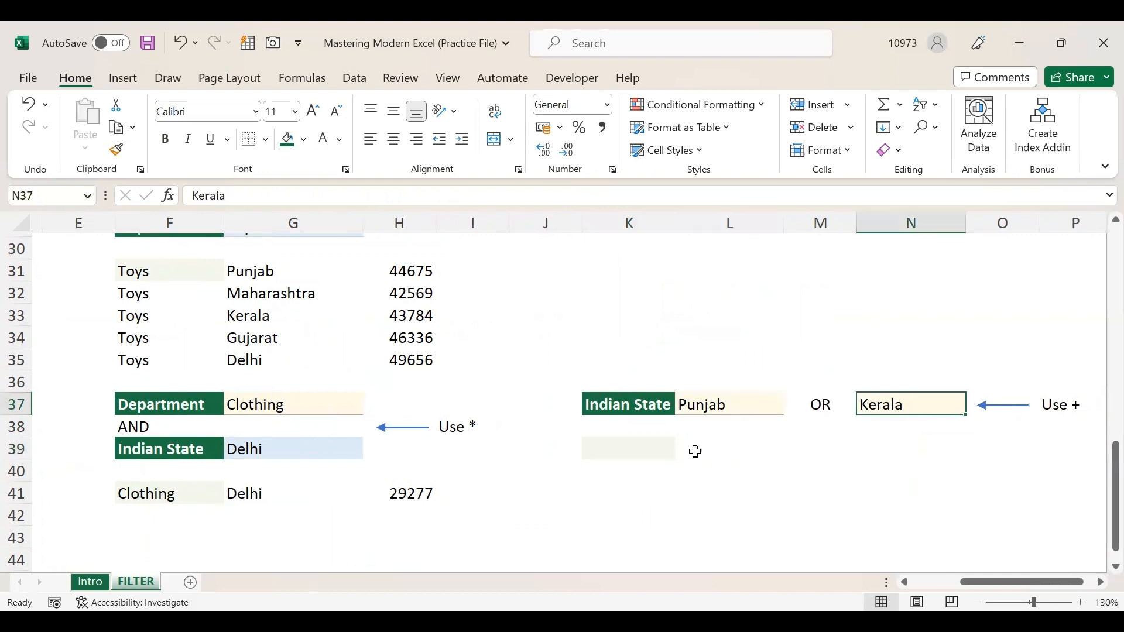
pyautogui.click(1075, 405)
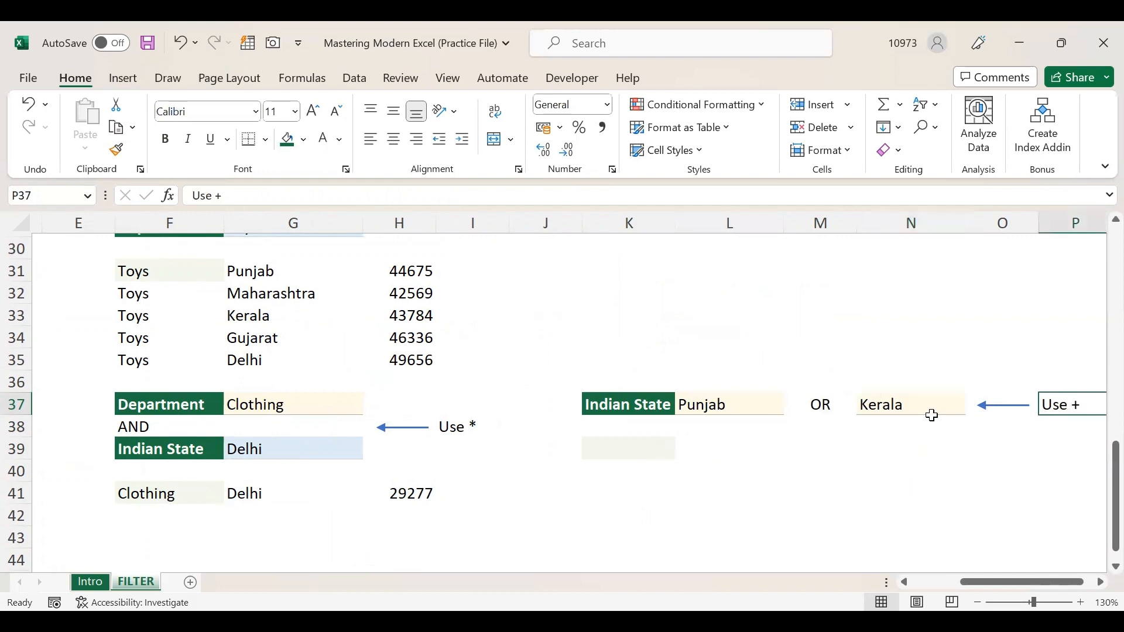
# Start a FILTER formula in K39 with the source range A30:C44 as its array.
pyautogui.click(667, 456)
pyautogui.hscroll(-5, 694, 468)
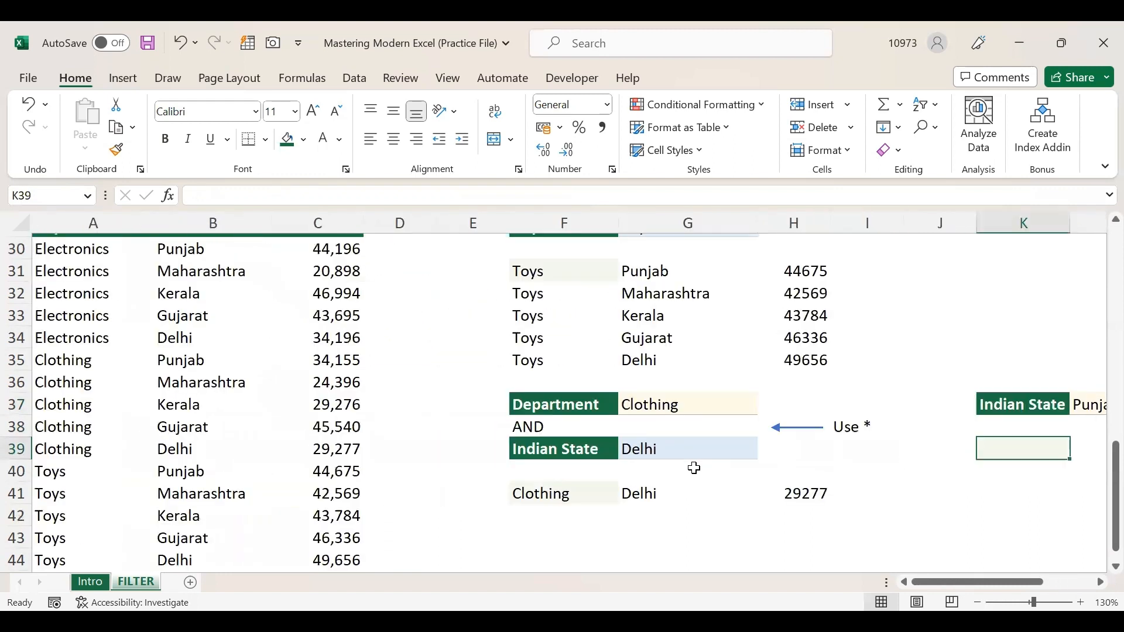
pyautogui.hscroll(3, 694, 468)
pyautogui.write('=')
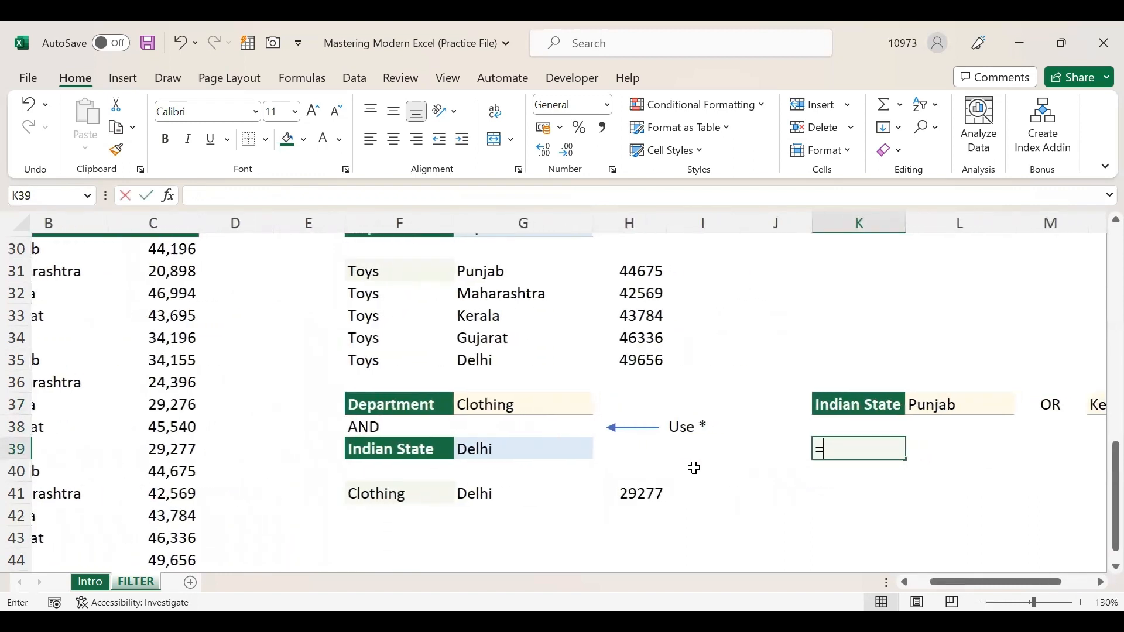
pyautogui.write('filter')
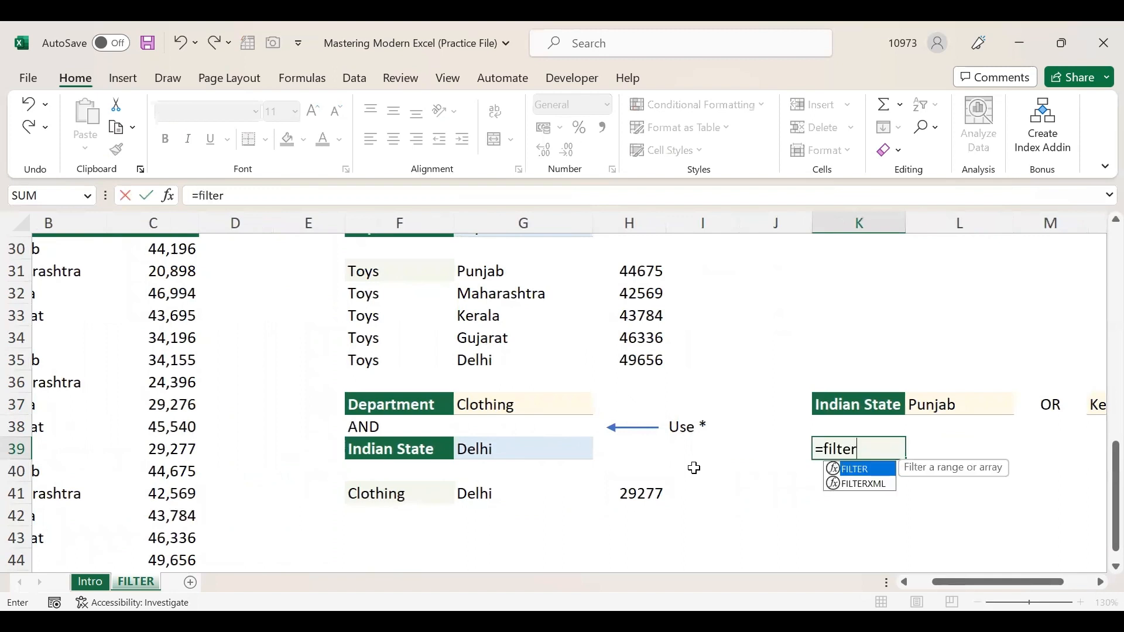
pyautogui.write('(')
pyautogui.hscroll(-2, 695, 469)
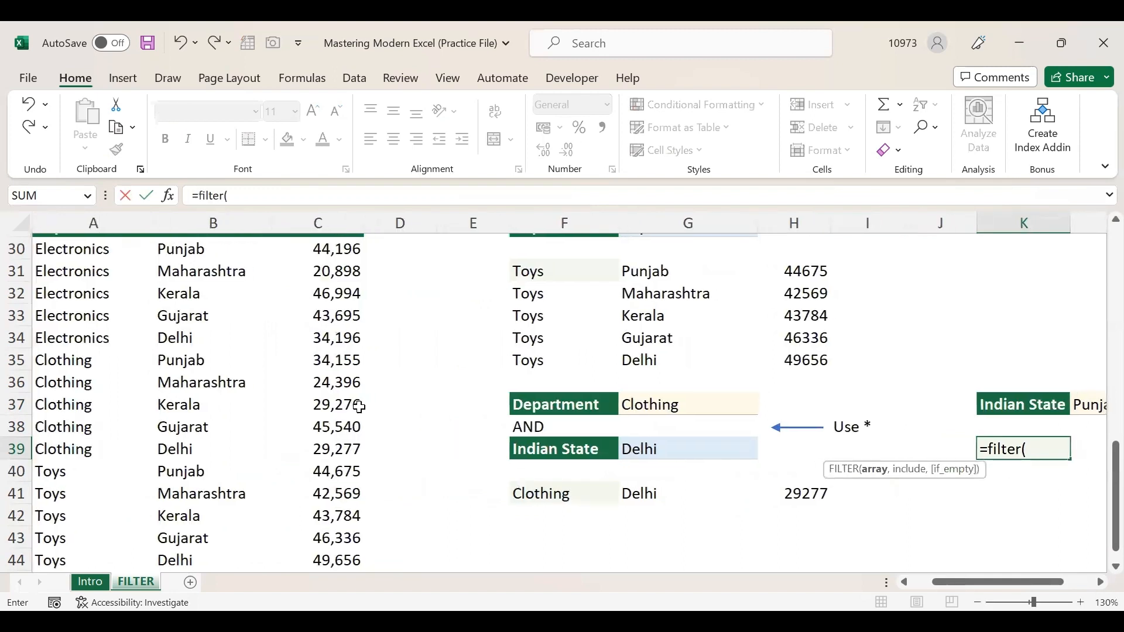
pyautogui.scroll(1, 364, 404)
pyautogui.scroll(1, 178, 305)
pyautogui.click(111, 304)
pyautogui.hotkey('ctrl', 'shift', 'Right')
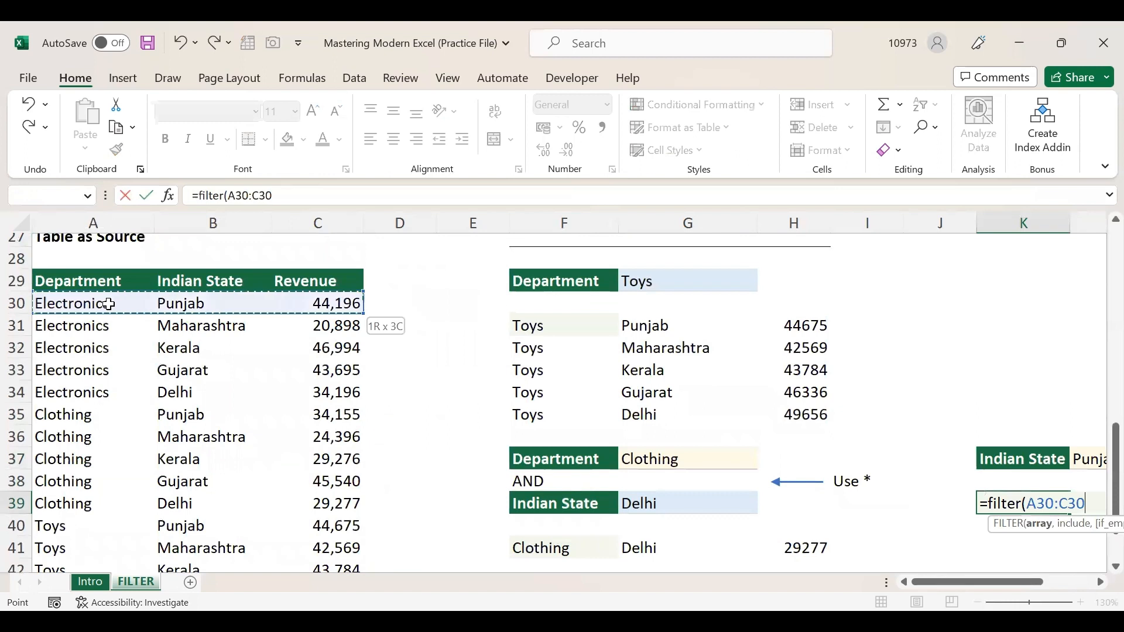
pyautogui.hotkey('ctrl', 'shift', 'Down')
pyautogui.hscroll(2, 109, 303)
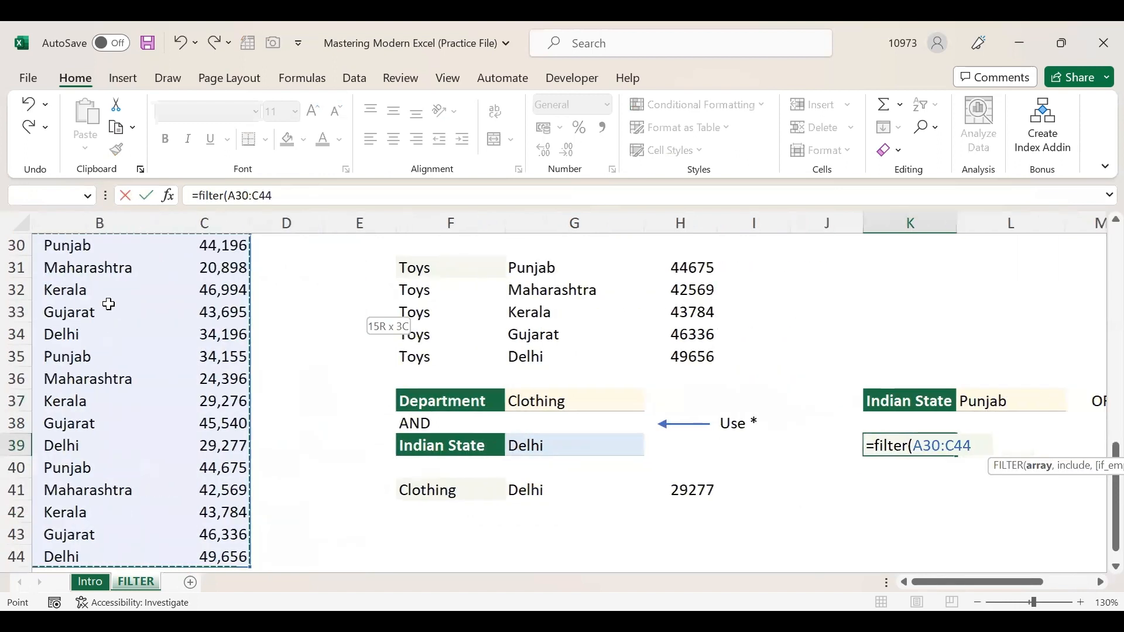
pyautogui.write(',')
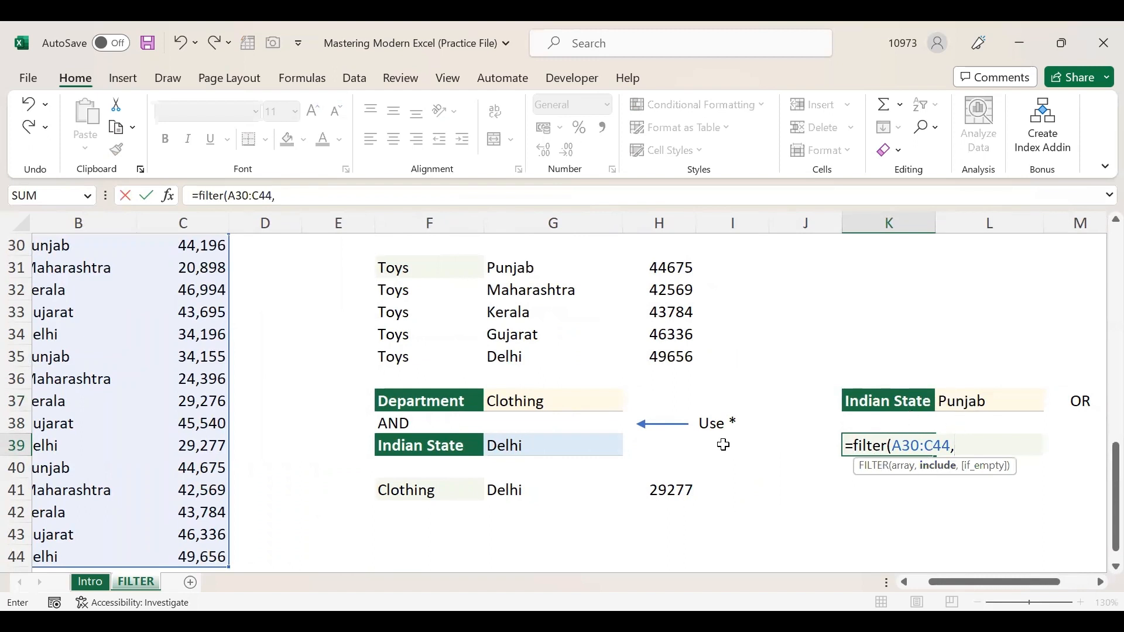
# Add the first state condition (B30:B44=L37), enclosed in parentheses, as the include argument of the K39 formula.
pyautogui.hscroll(-2, 672, 438)
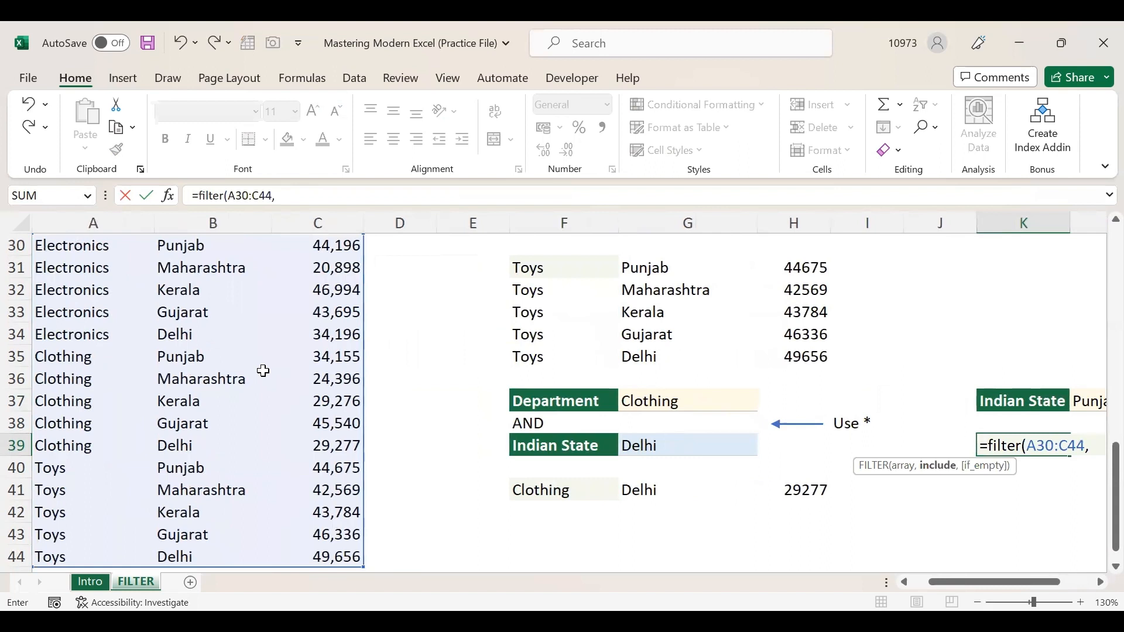
pyautogui.scroll(1, 264, 371)
pyautogui.click(228, 296)
pyautogui.hotkey('ctrl', 'shift', 'Down')
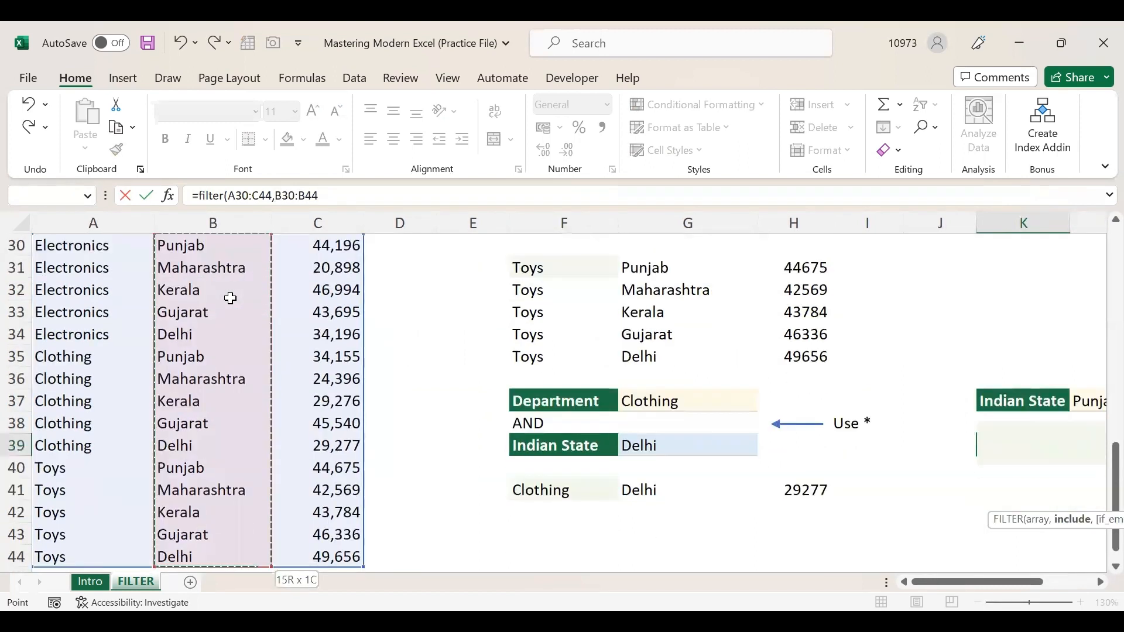
pyautogui.hscroll(2, 557, 352)
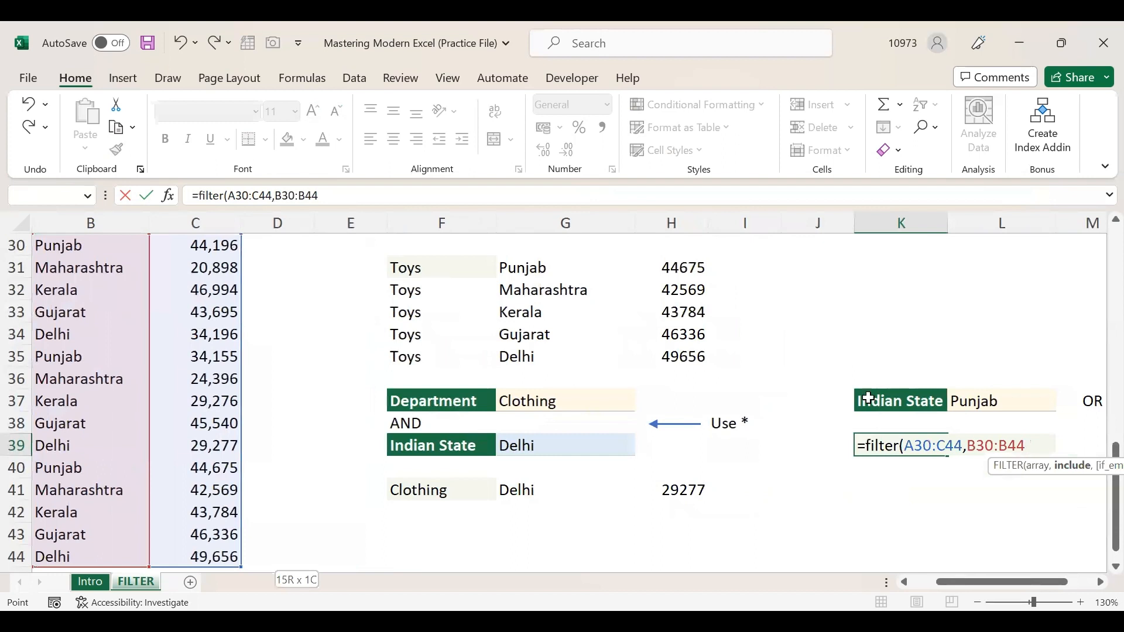
pyautogui.write('=')
pyautogui.click(976, 401)
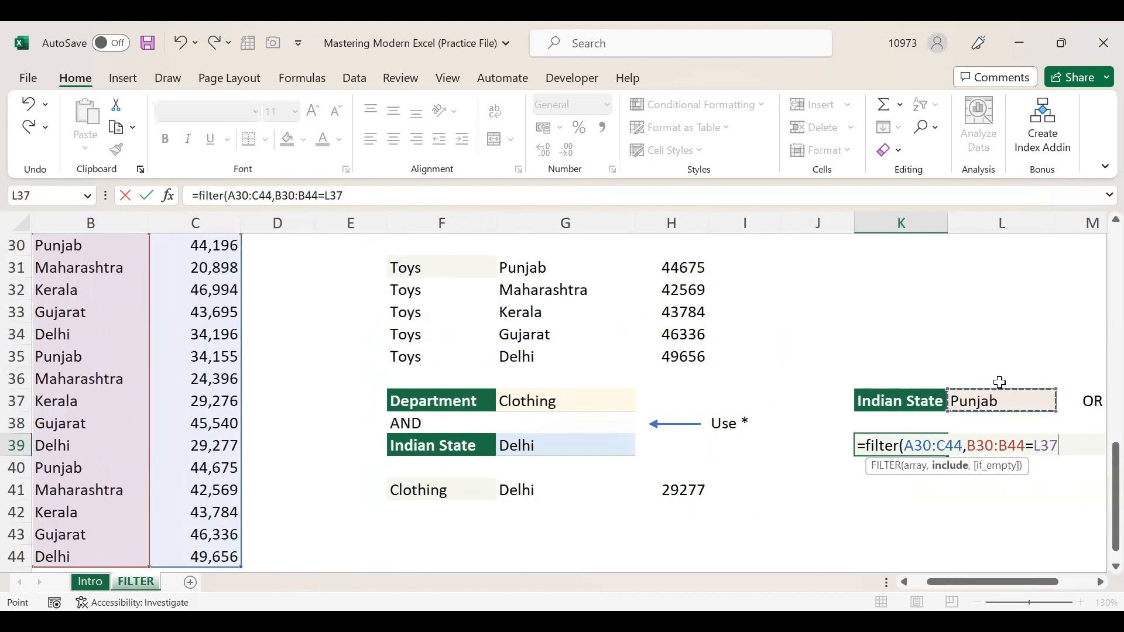
pyautogui.click(995, 442)
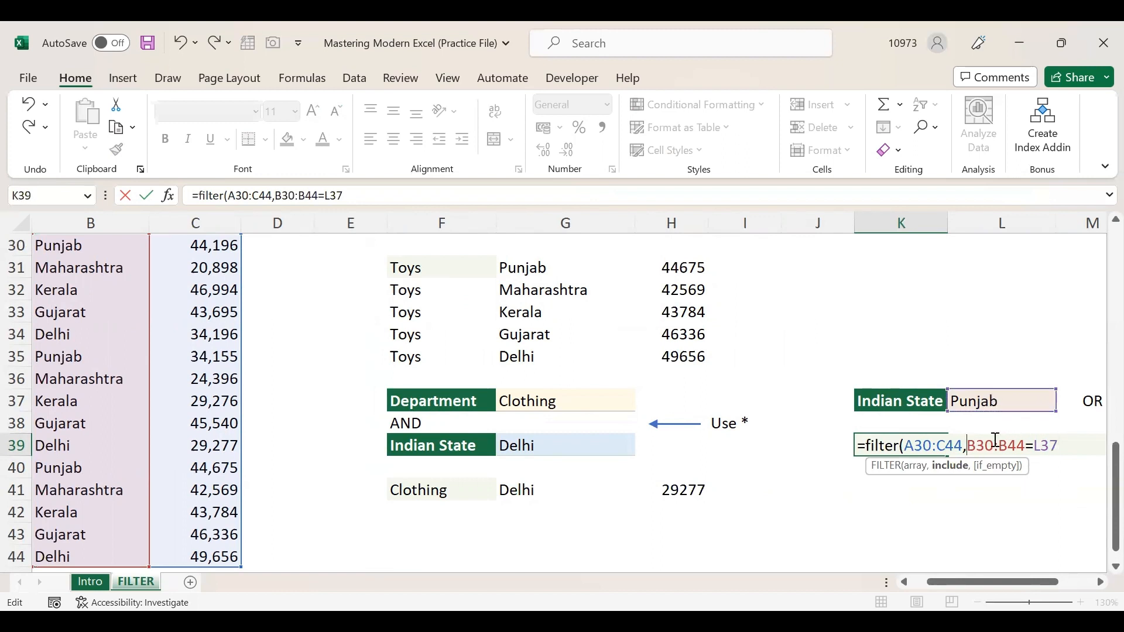
pyautogui.write('(')
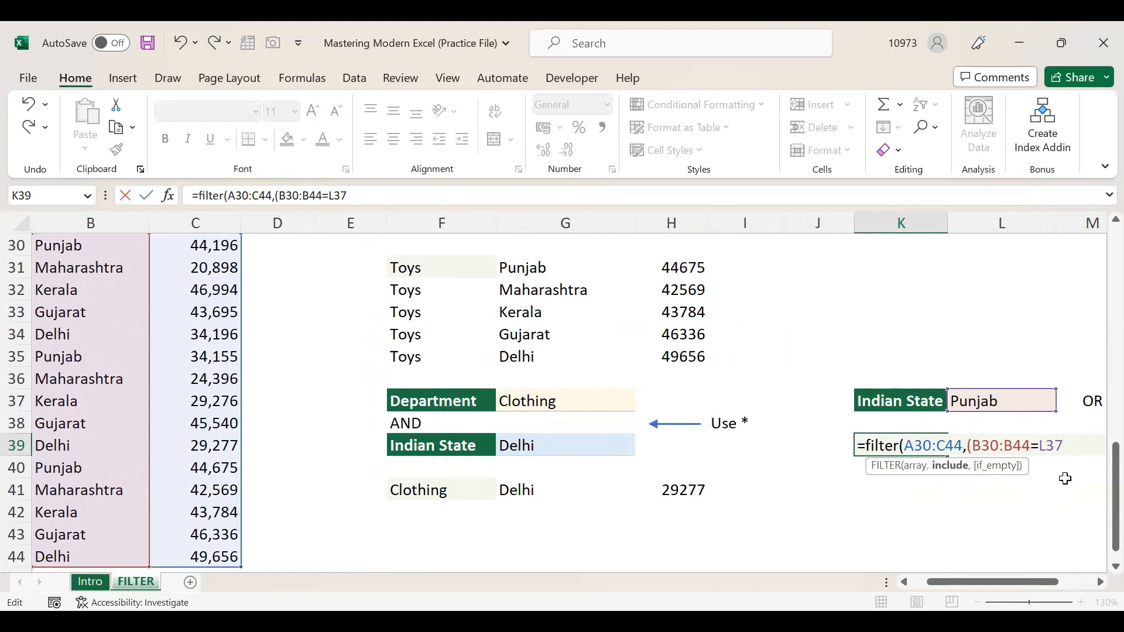
pyautogui.hscroll(3, 1063, 477)
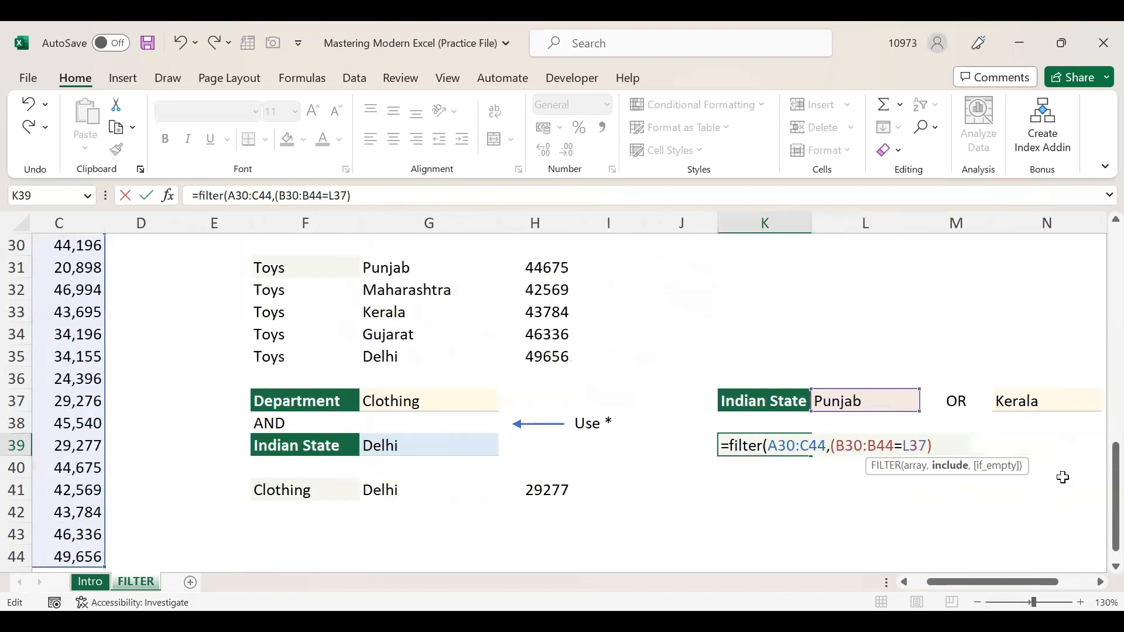
# Add the second state condition with +(B30:B44=N37) and enter the completed OR FILTER formula in K39.
pyautogui.hscroll(1, 956, 505)
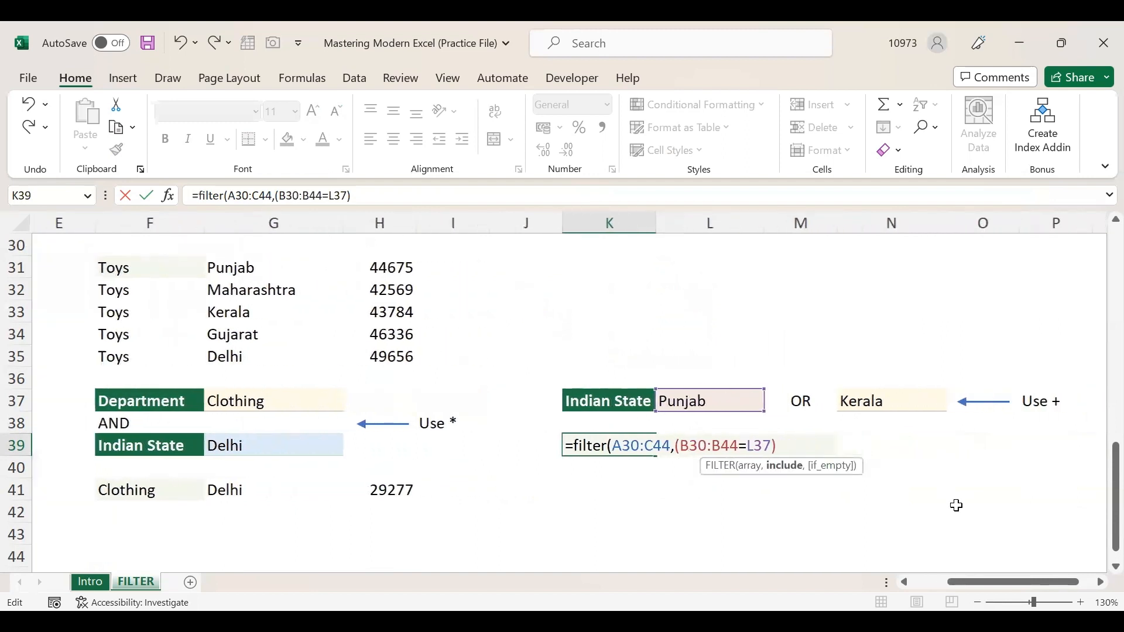
pyautogui.write('+(')
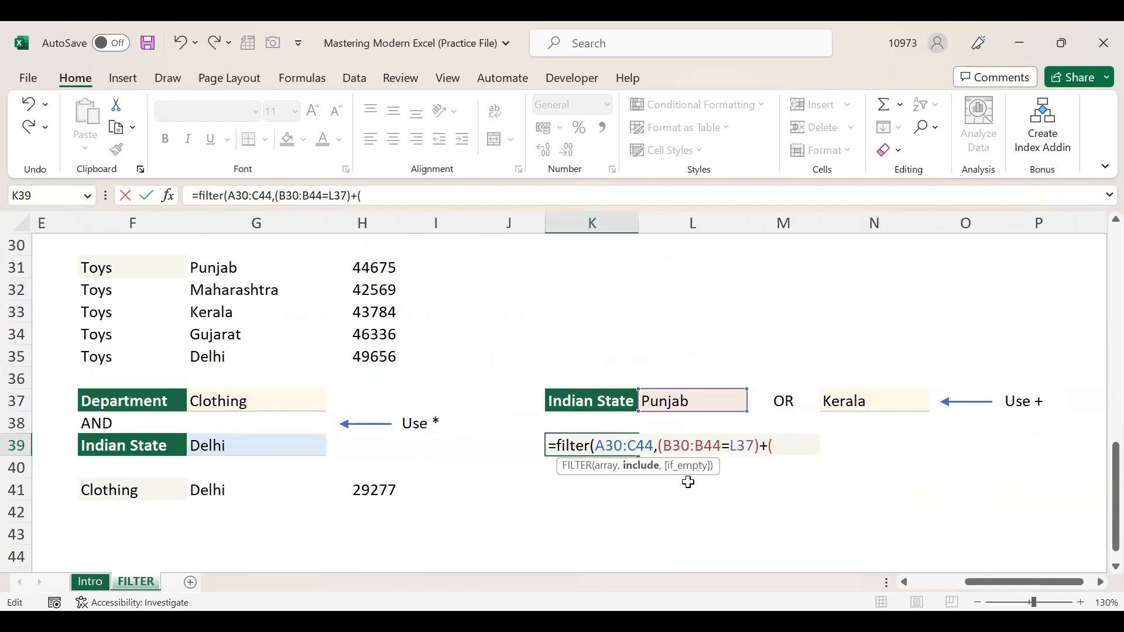
pyautogui.hscroll(-5, 356, 403)
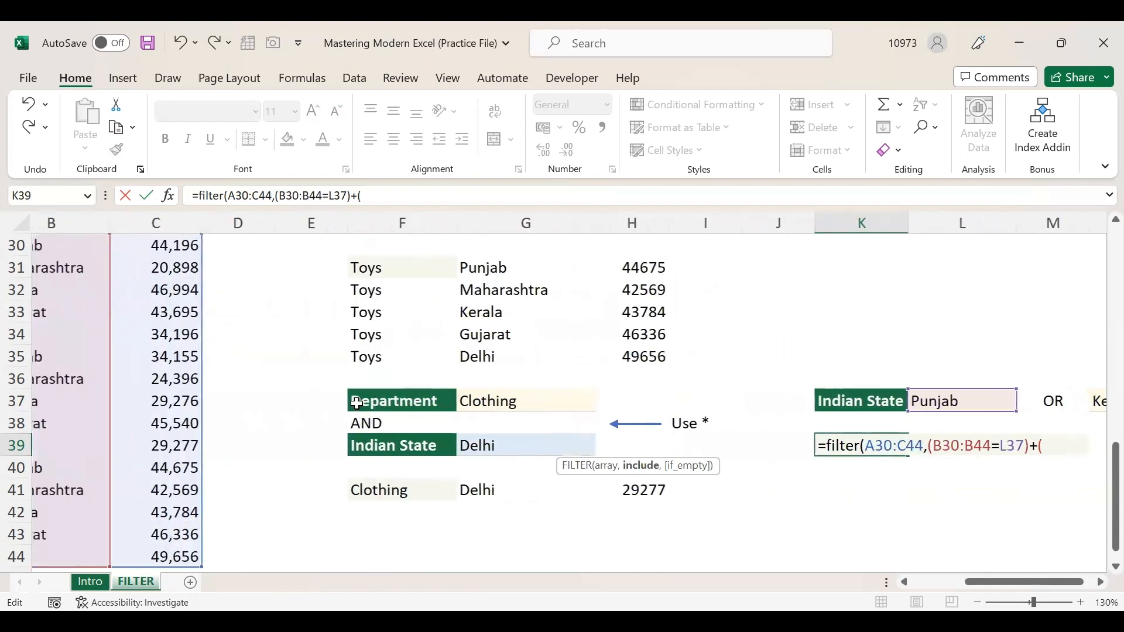
pyautogui.scroll(1, 356, 404)
pyautogui.scroll(2, 235, 384)
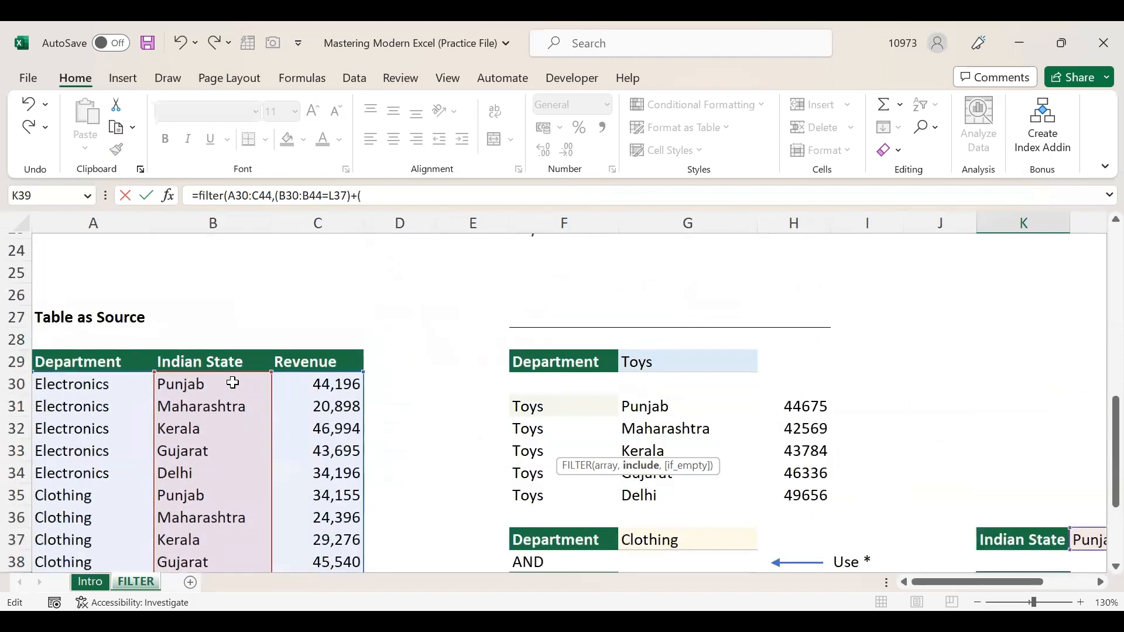
pyautogui.click(231, 381)
pyautogui.hotkey('ctrl', 'shift', 'Down')
pyautogui.hscroll(6, 233, 382)
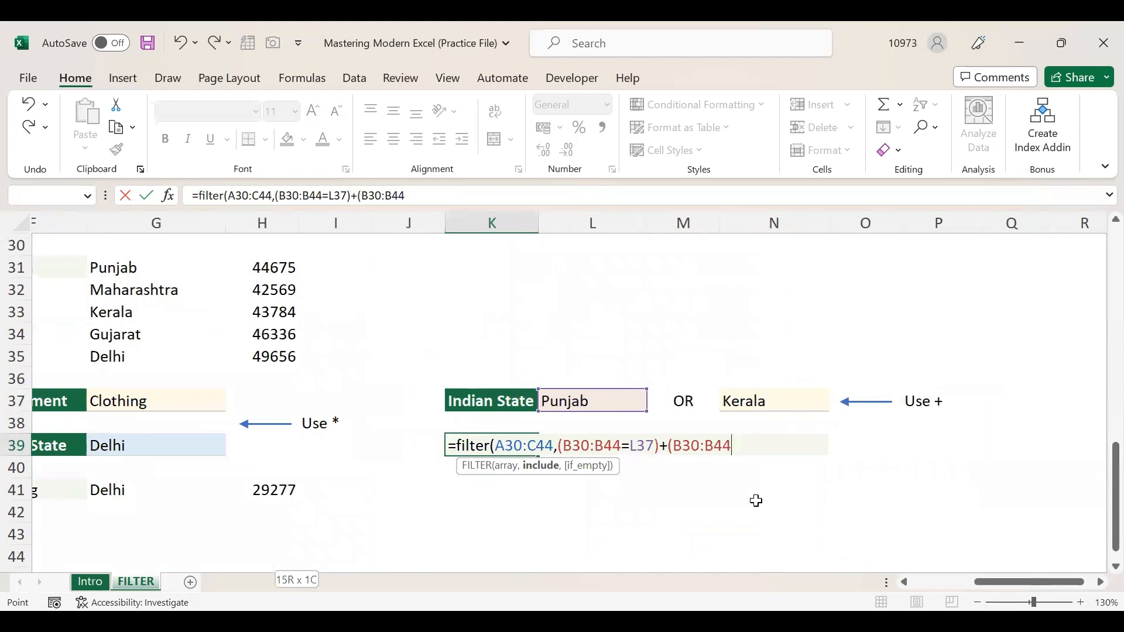
pyautogui.write('=')
pyautogui.click(754, 398)
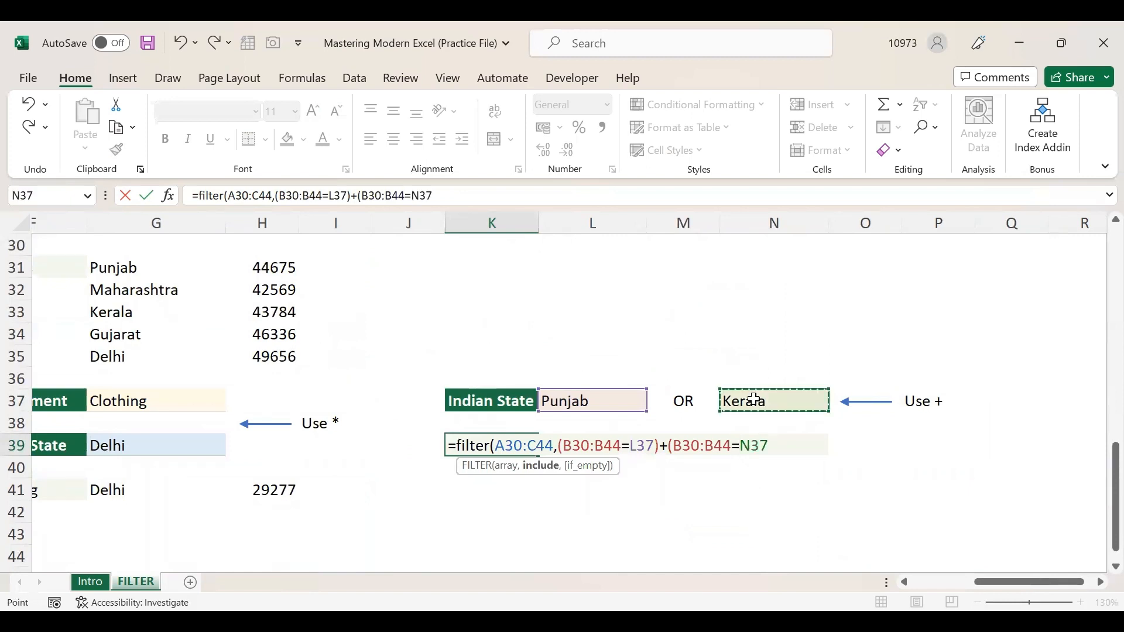
pyautogui.write(')')
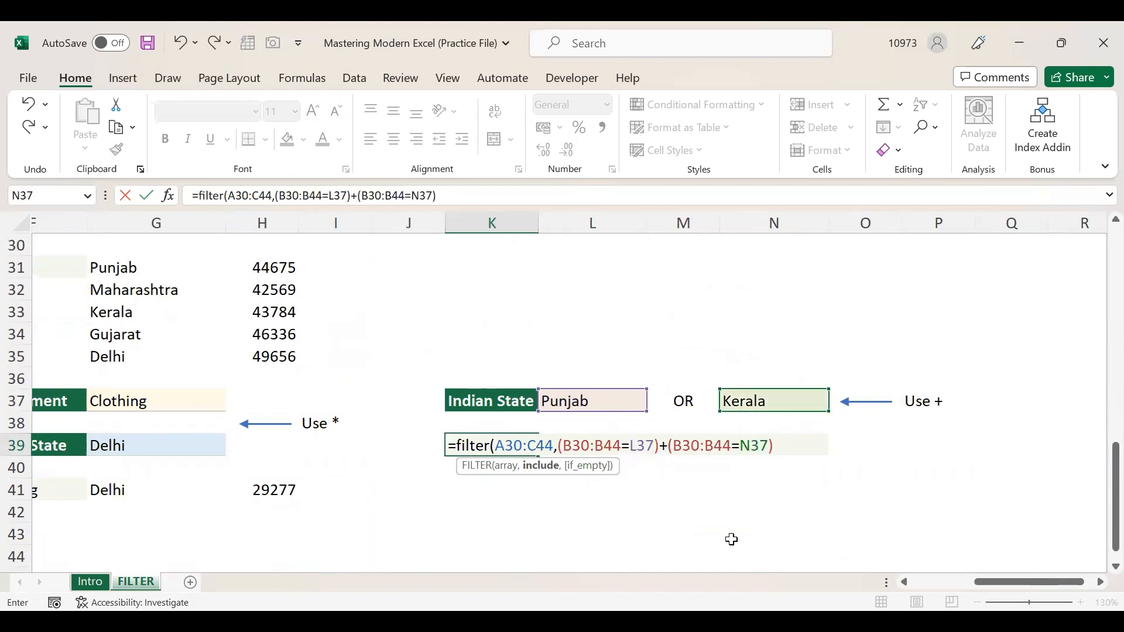
pyautogui.press('Return')
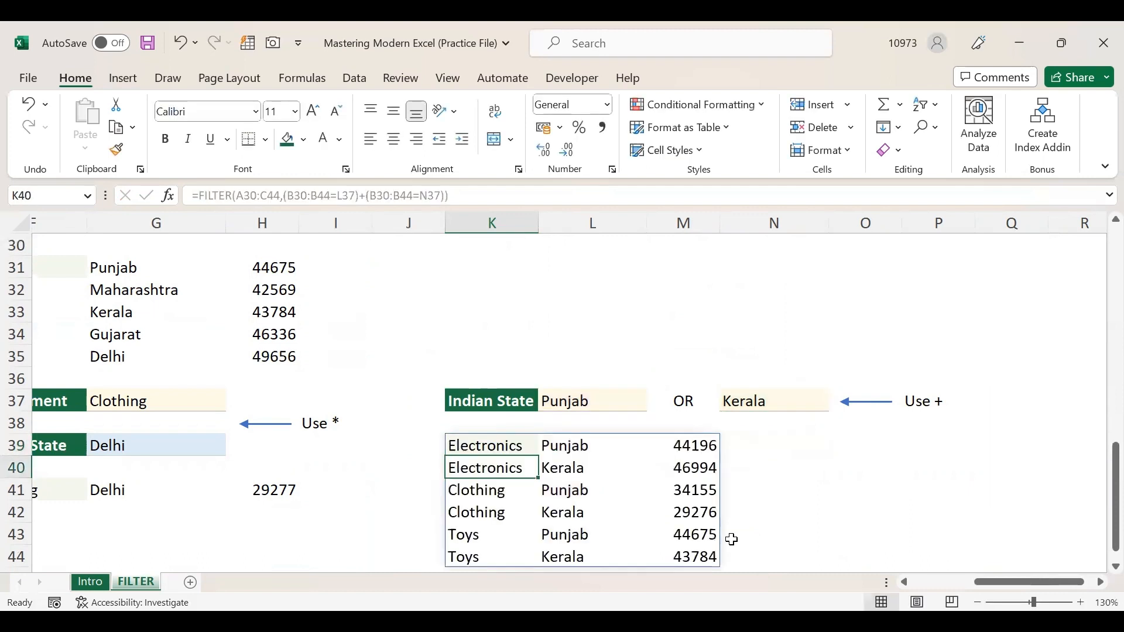
# Examine the OR formula in K39 and the states in its result rows, L39 to L42.
pyautogui.click(516, 449)
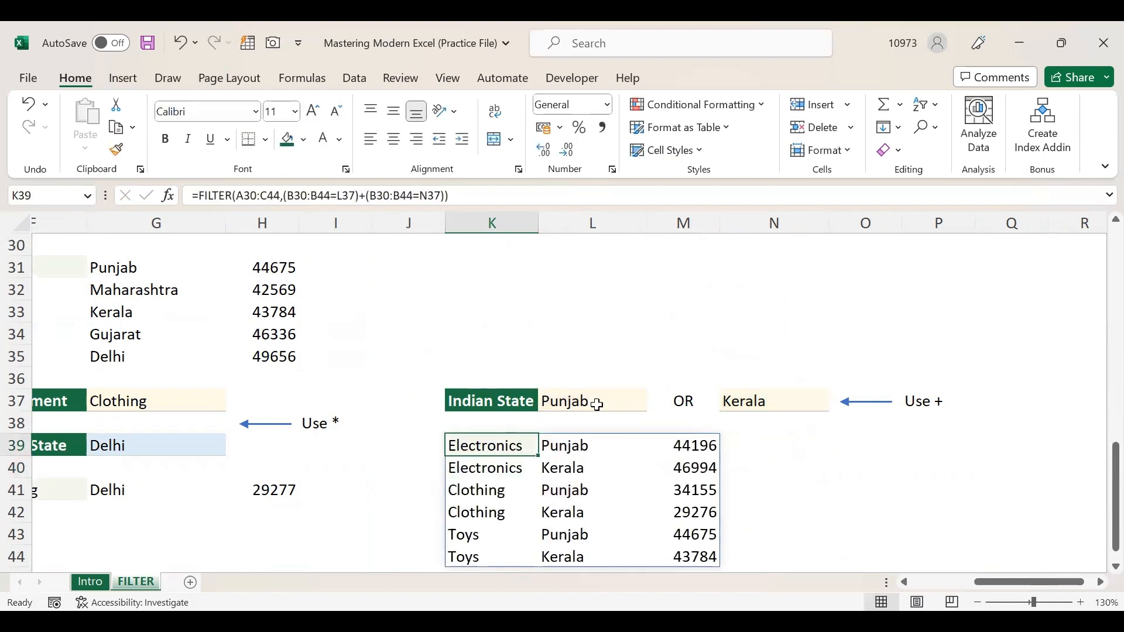
pyautogui.click(608, 441)
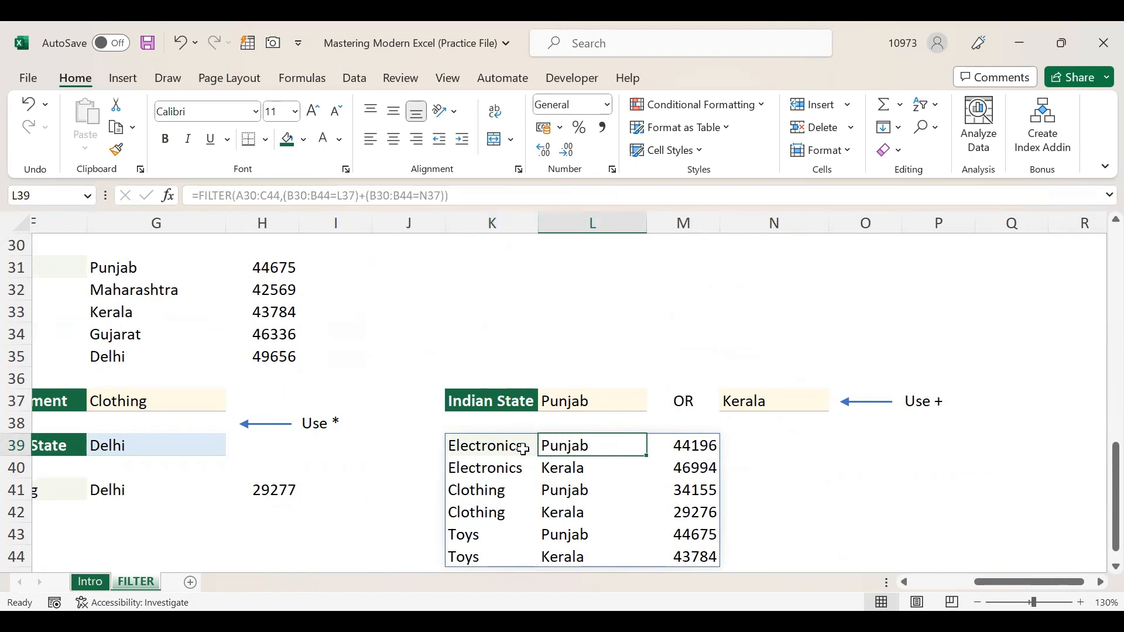
pyautogui.moveTo(578, 451)
pyautogui.mouseDown()
pyautogui.moveTo(604, 465)
pyautogui.moveTo(659, 463)
pyautogui.moveTo(584, 449)
pyautogui.mouseUp()
pyautogui.click(604, 472)
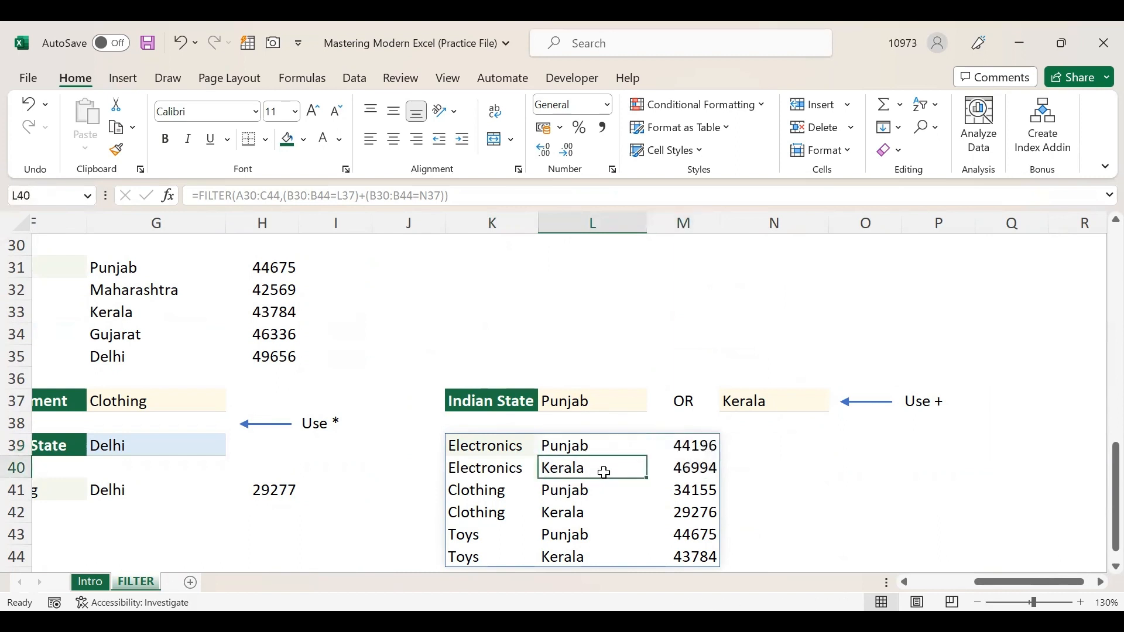
pyautogui.click(602, 491)
pyautogui.click(595, 509)
# Compare the AND filter result in F41:G41 with the states in the OR filter result, L39 to L41.
pyautogui.hscroll(-2, 422, 487)
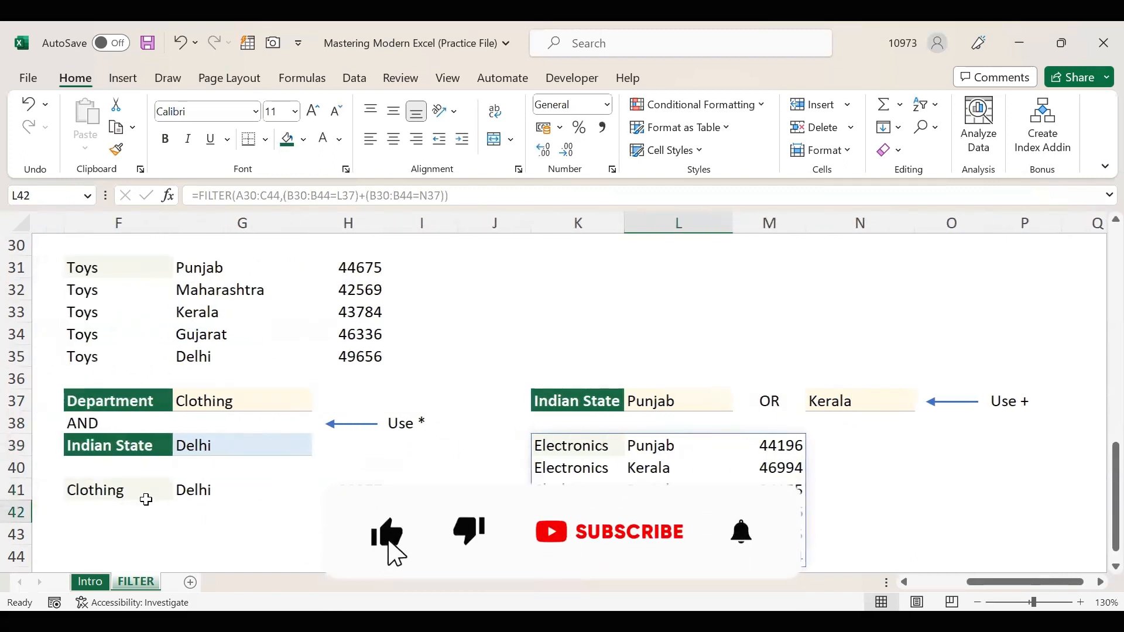
pyautogui.click(135, 494)
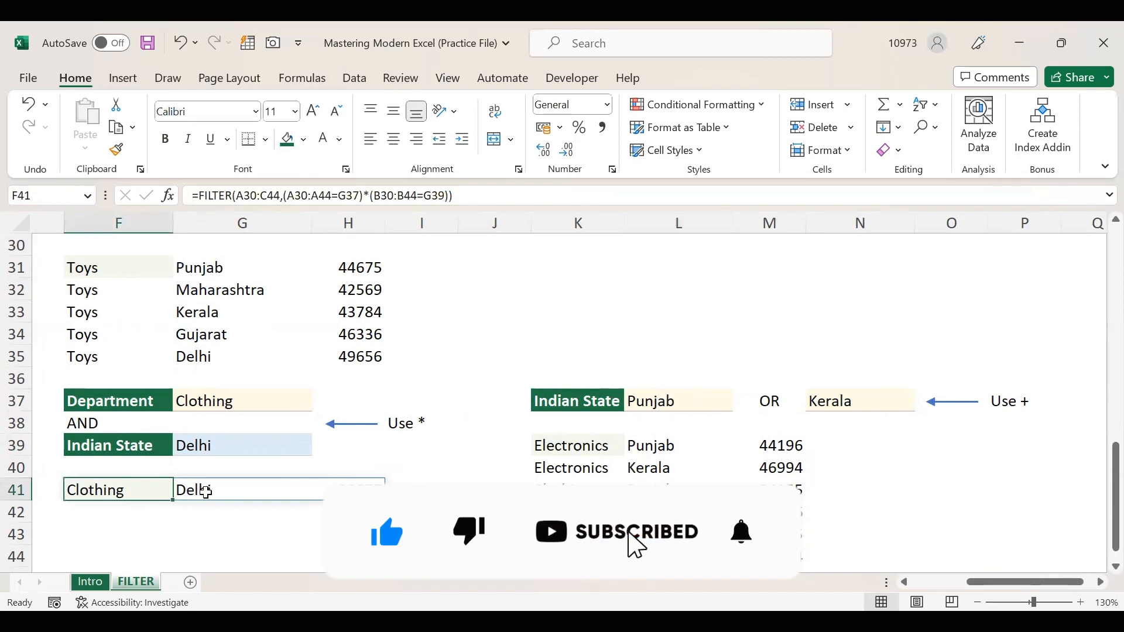
pyautogui.click(217, 491)
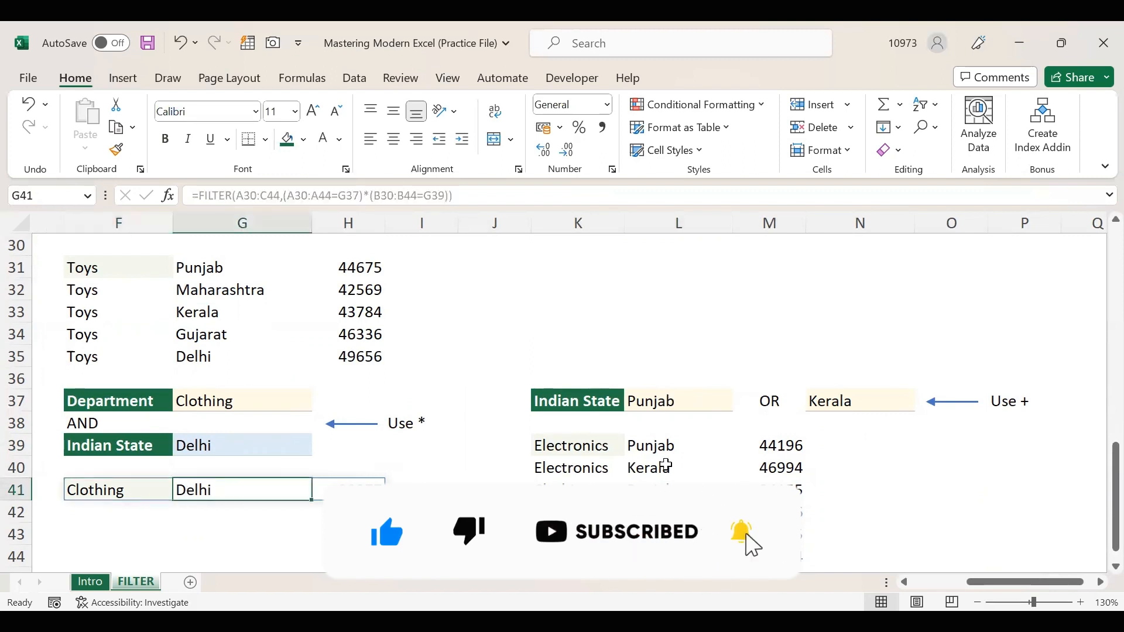
pyautogui.click(679, 462)
pyautogui.click(683, 444)
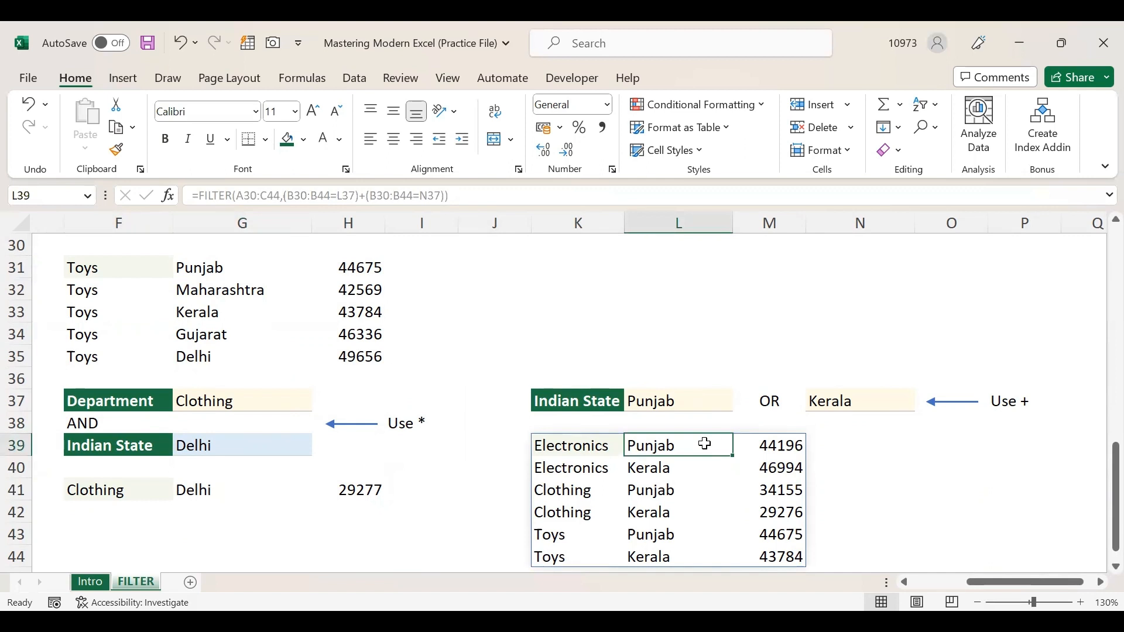
pyautogui.click(696, 470)
pyautogui.click(691, 490)
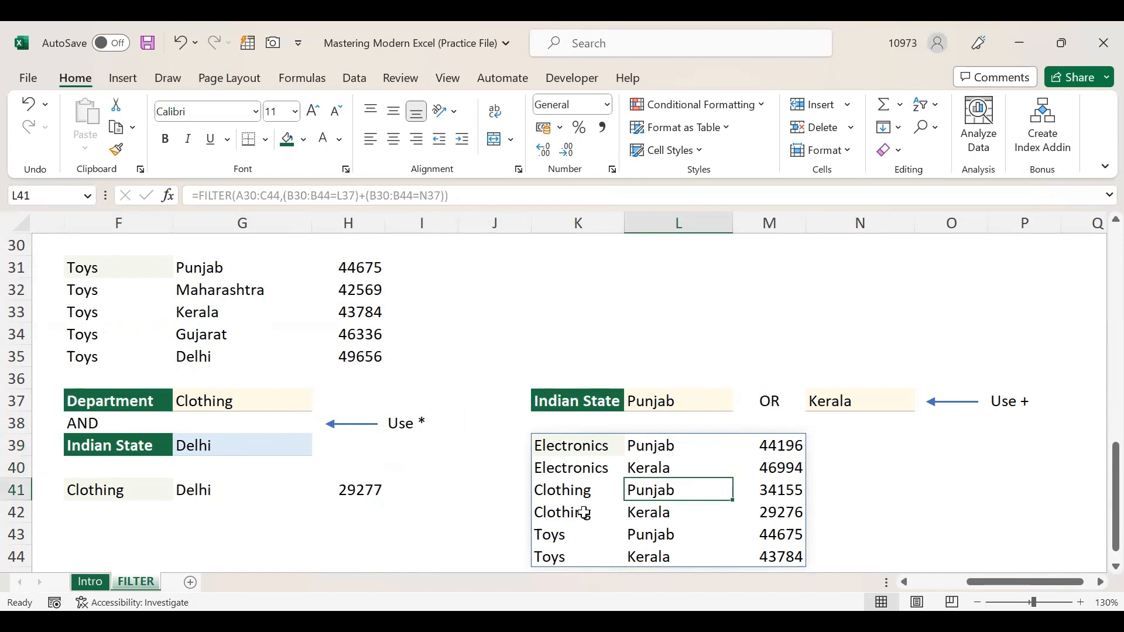
# Examine the OR result's revenues in M39:M44 and recheck the AND formula in F41.
pyautogui.moveTo(785, 451); pyautogui.dragTo(775, 554)
pyautogui.scroll(-1, 738, 554)
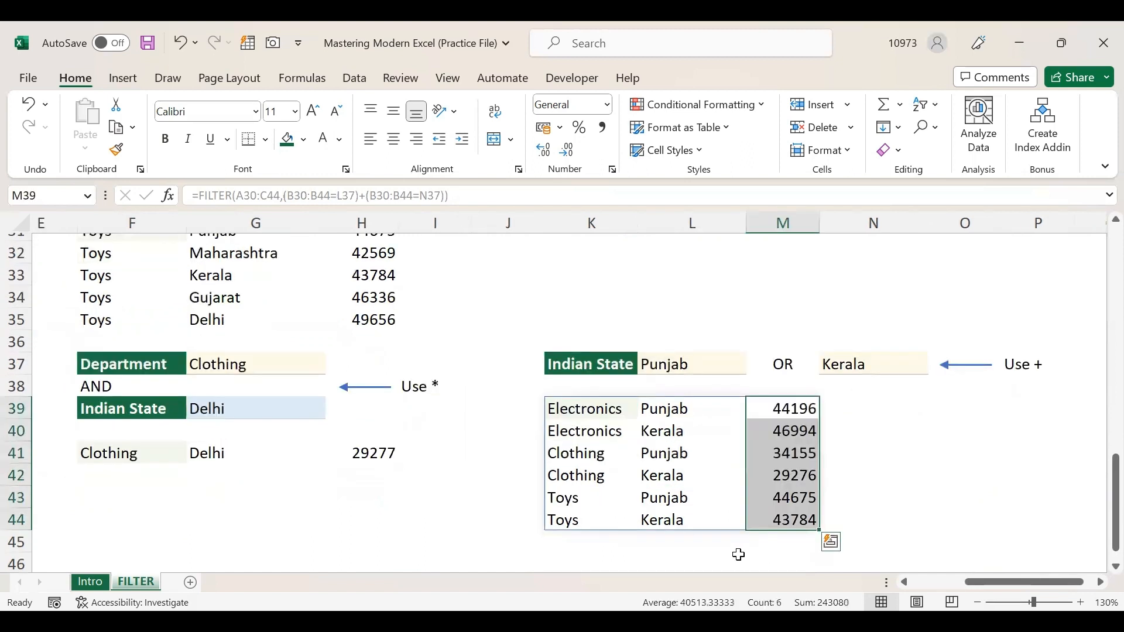
pyautogui.click(727, 554)
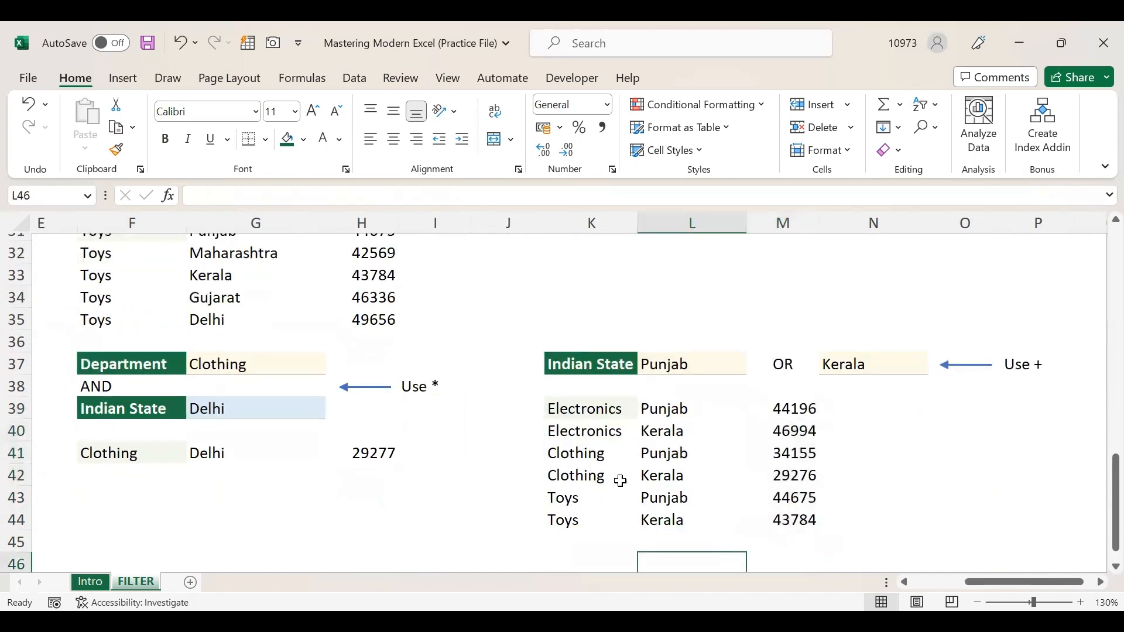
pyautogui.click(620, 481)
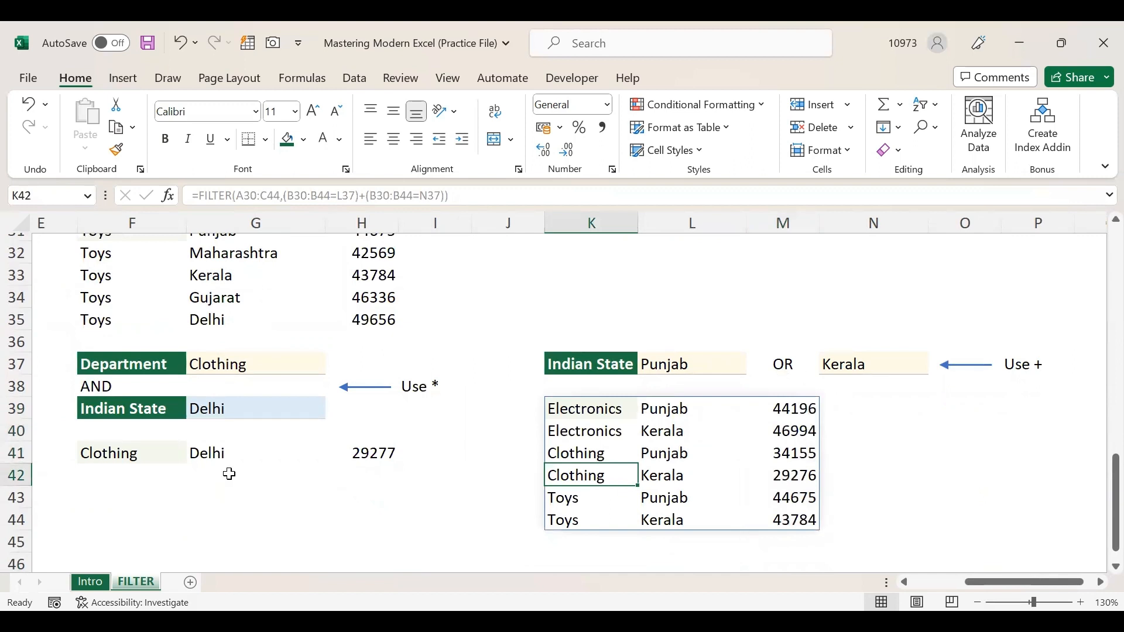
pyautogui.click(143, 455)
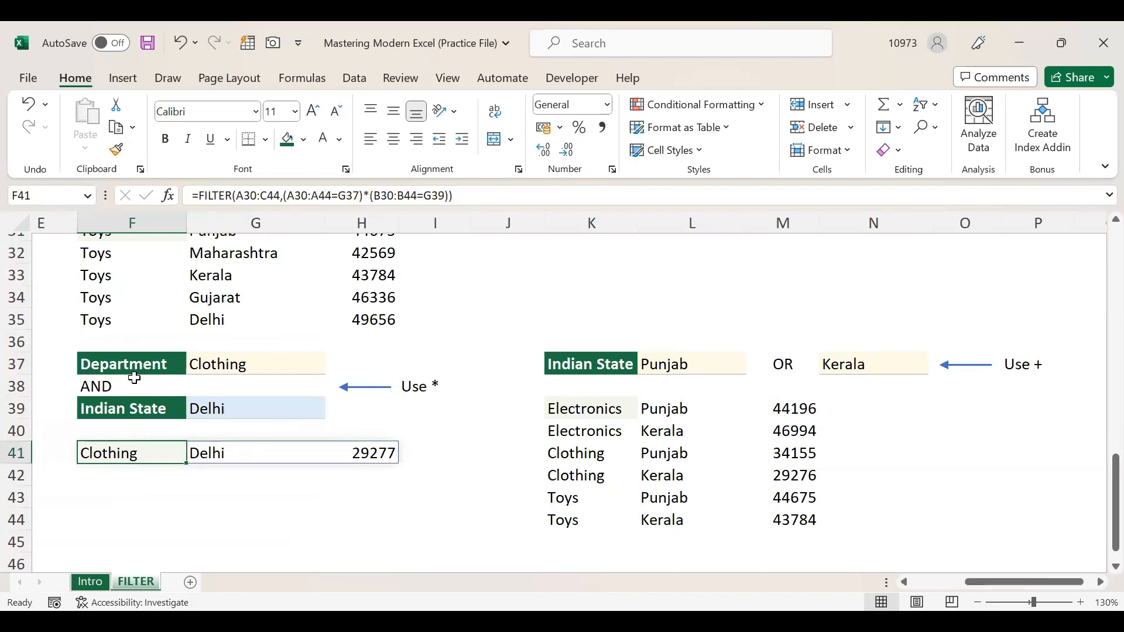
pyautogui.click(351, 517)
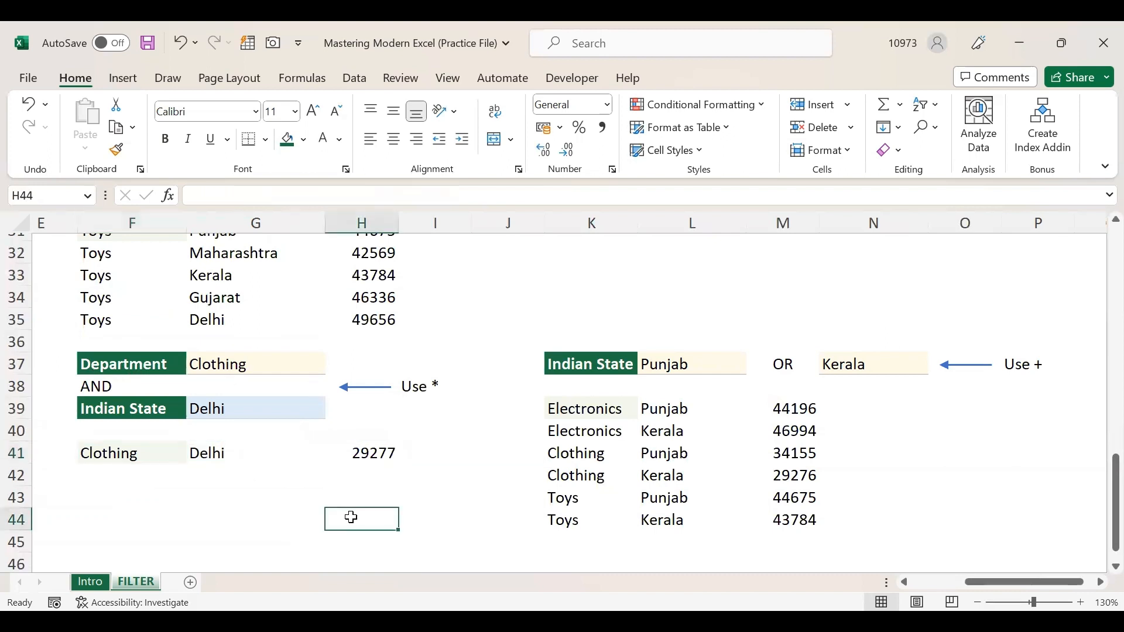
# Review the FILTER syntax in A3, the state filter formula in F7 and the criteria cells G5 and G11.
pyautogui.hscroll(-3, 351, 517)
pyautogui.hscroll(-2, 352, 517)
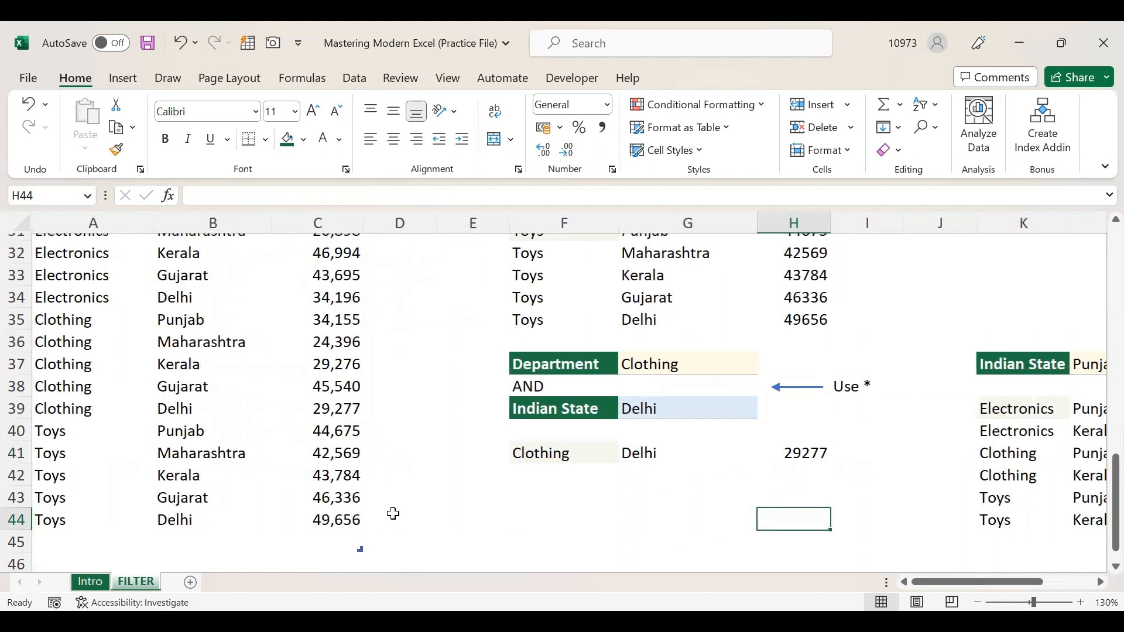
pyautogui.scroll(10, 415, 475)
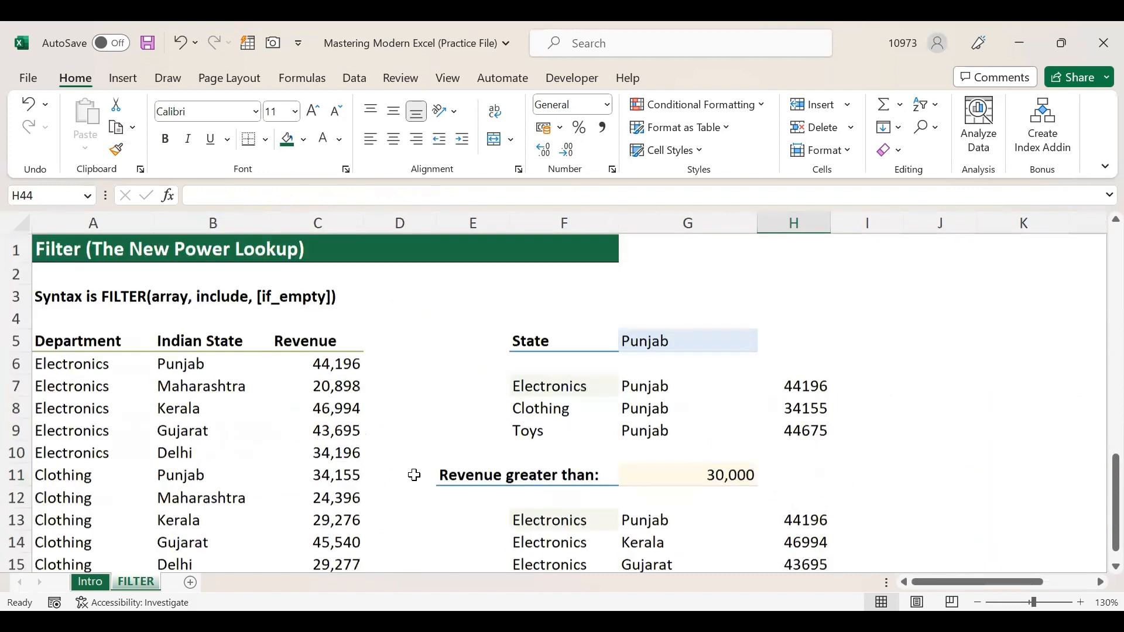
pyautogui.click(94, 296)
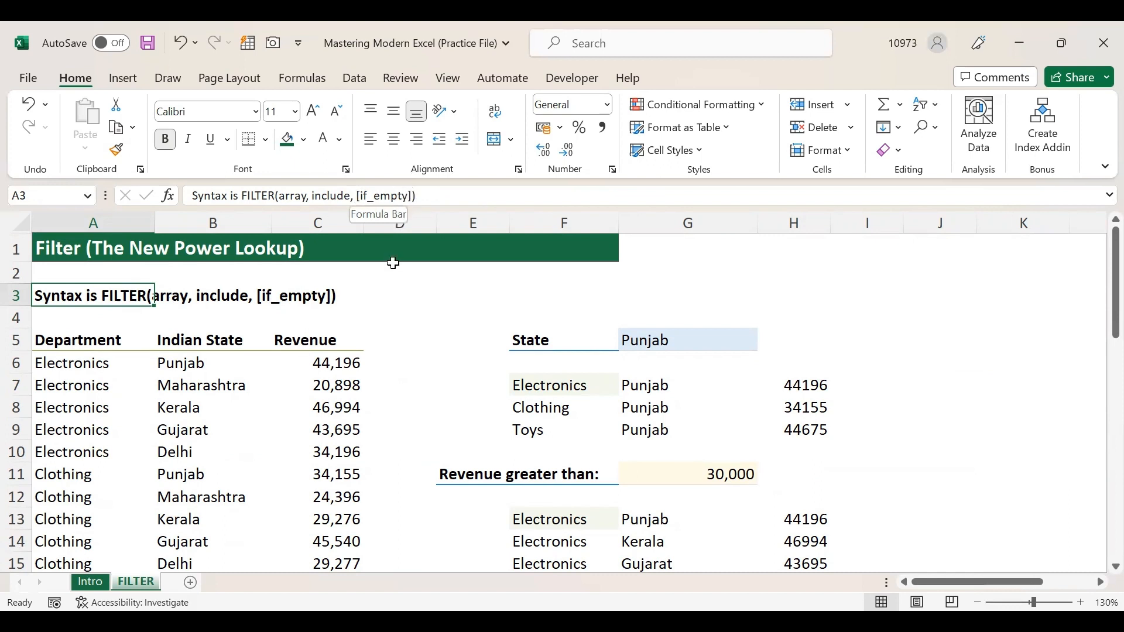
pyautogui.click(589, 381)
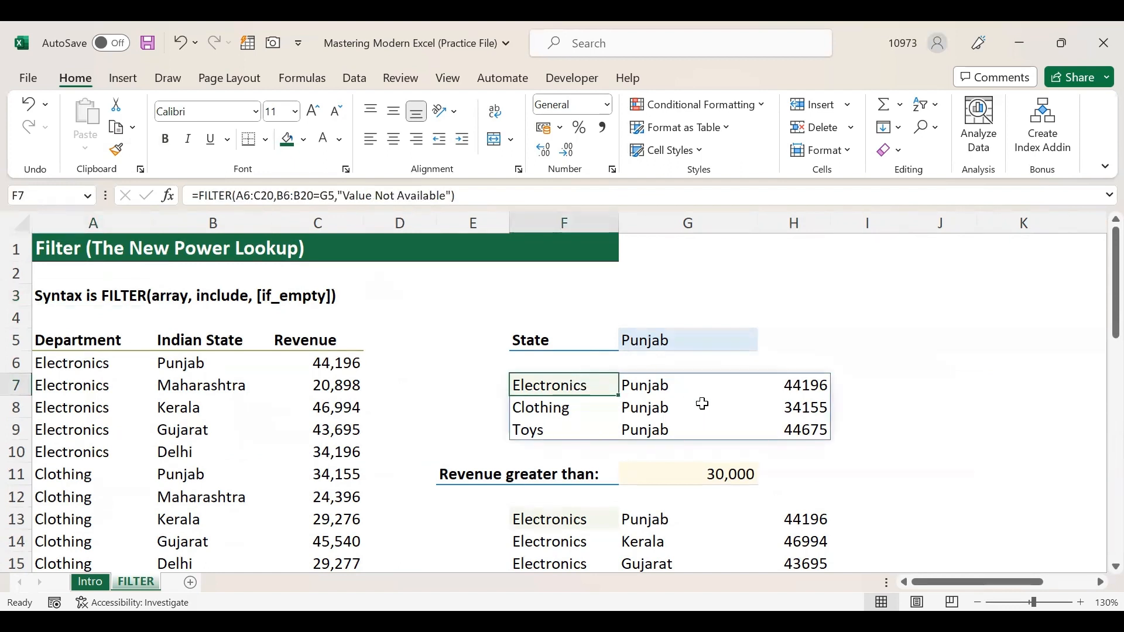
pyautogui.click(677, 341)
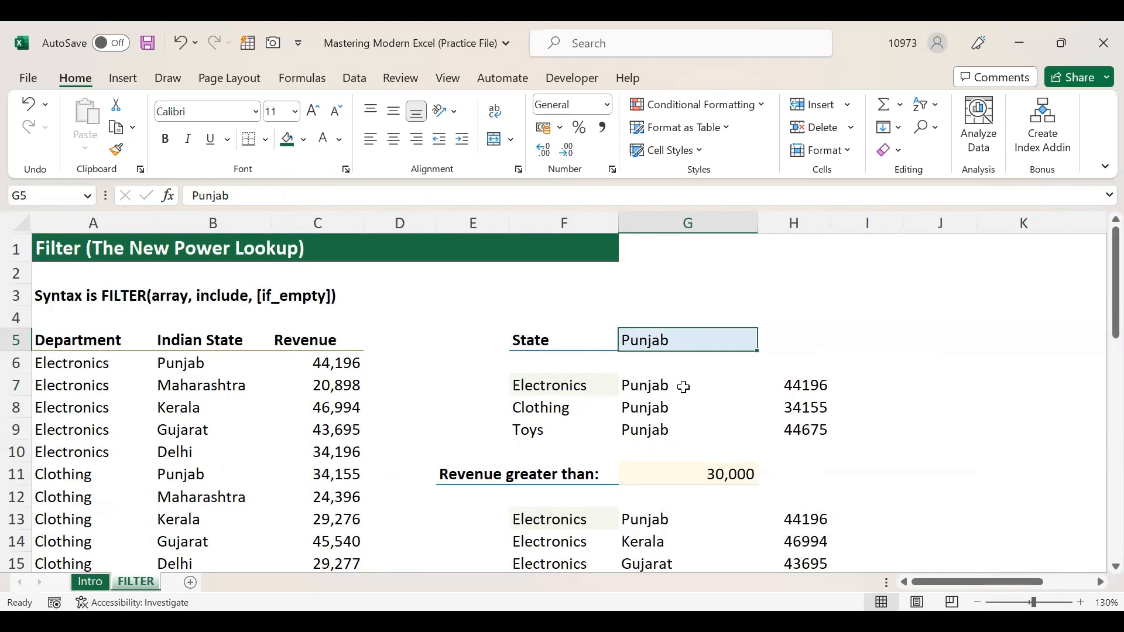
pyautogui.scroll(-1, 679, 387)
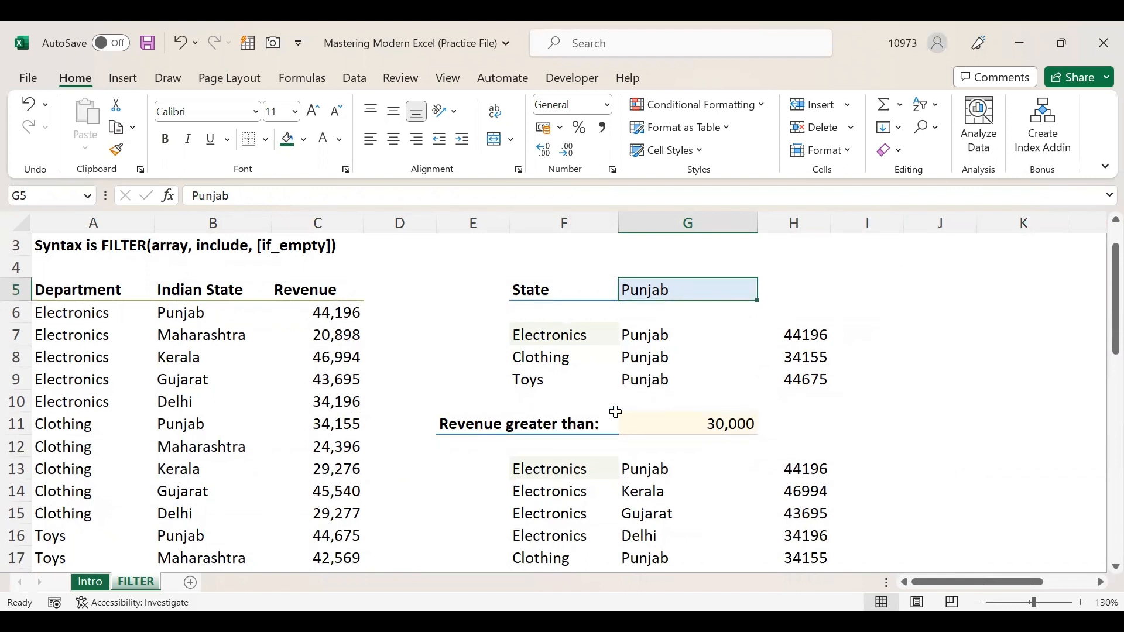
pyautogui.scroll(-3, 743, 355)
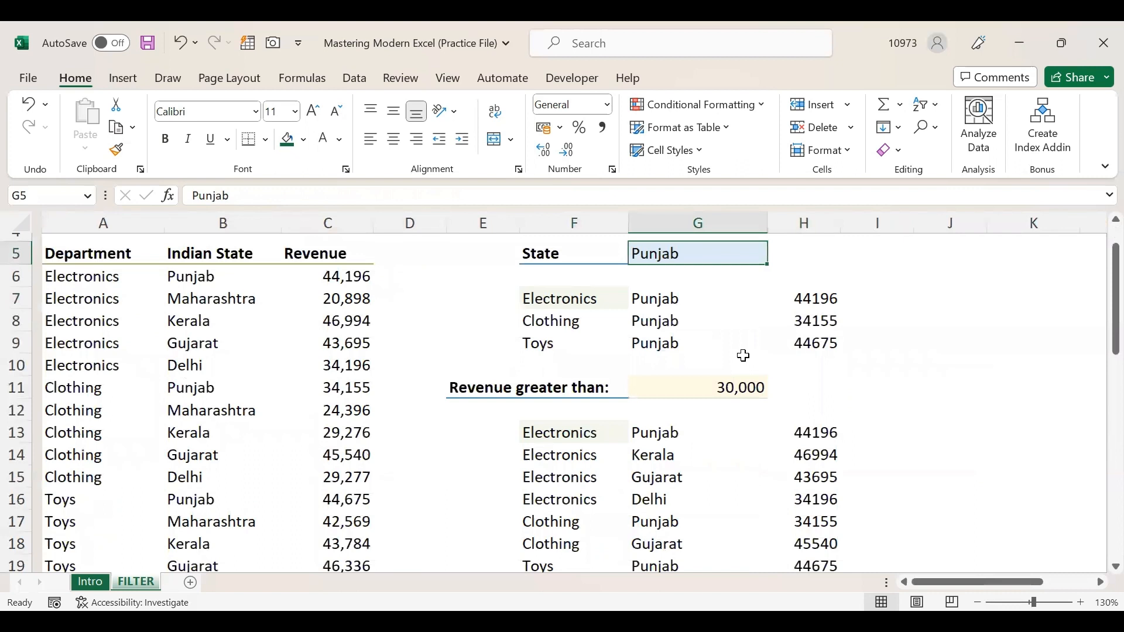
pyautogui.click(706, 343)
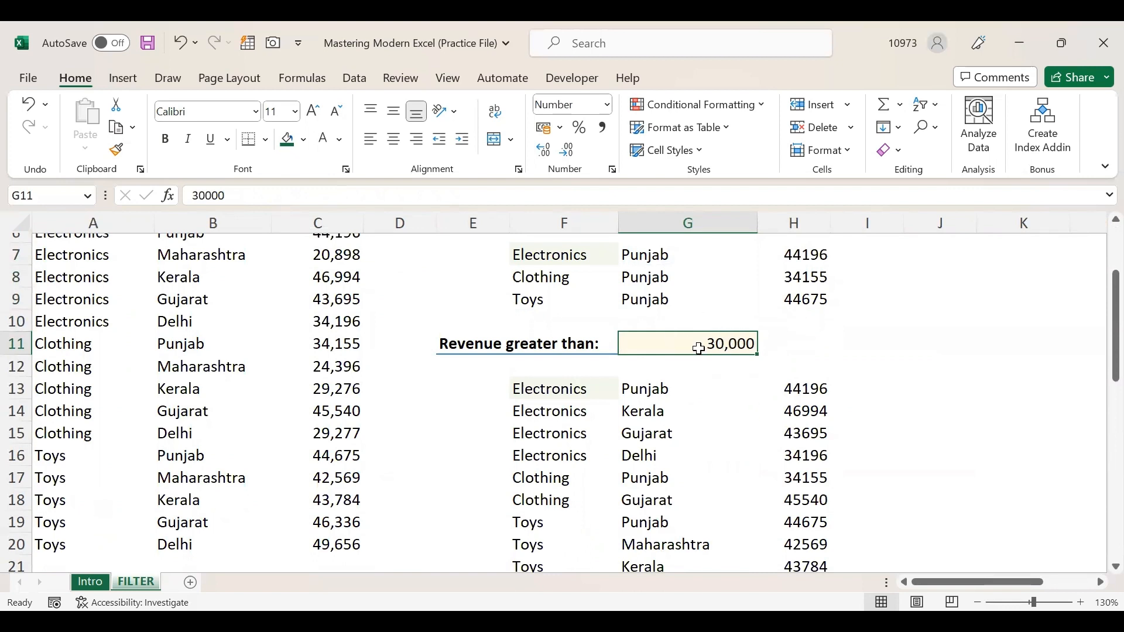
# Review the table-based filter's department criterion in G29 and its results in G31:H35.
pyautogui.scroll(-6, 730, 370)
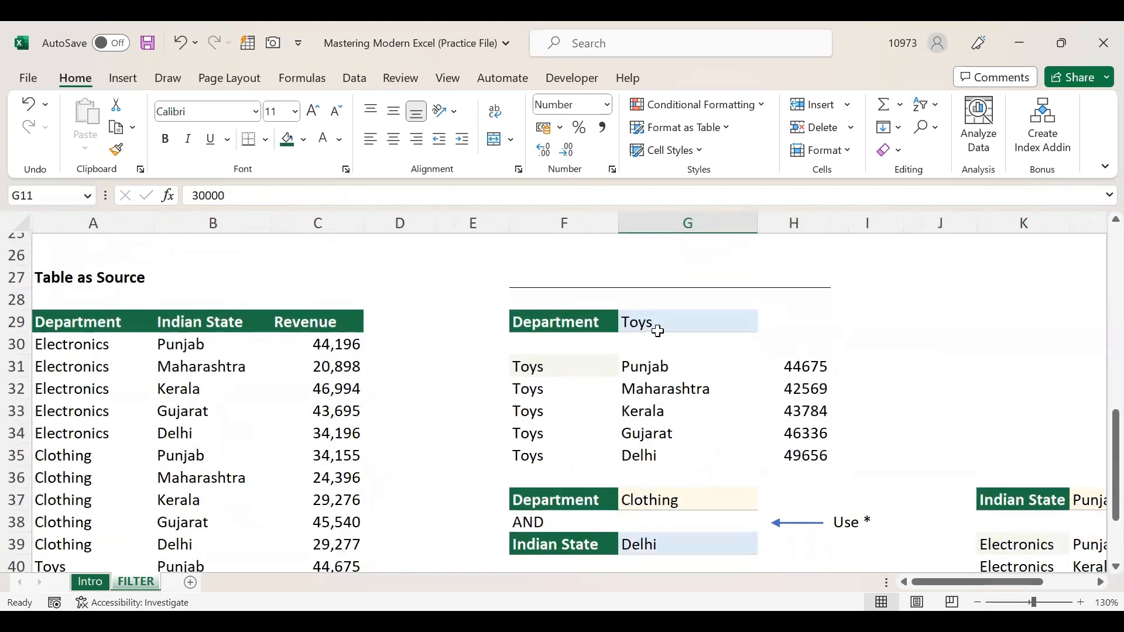
pyautogui.click(647, 322)
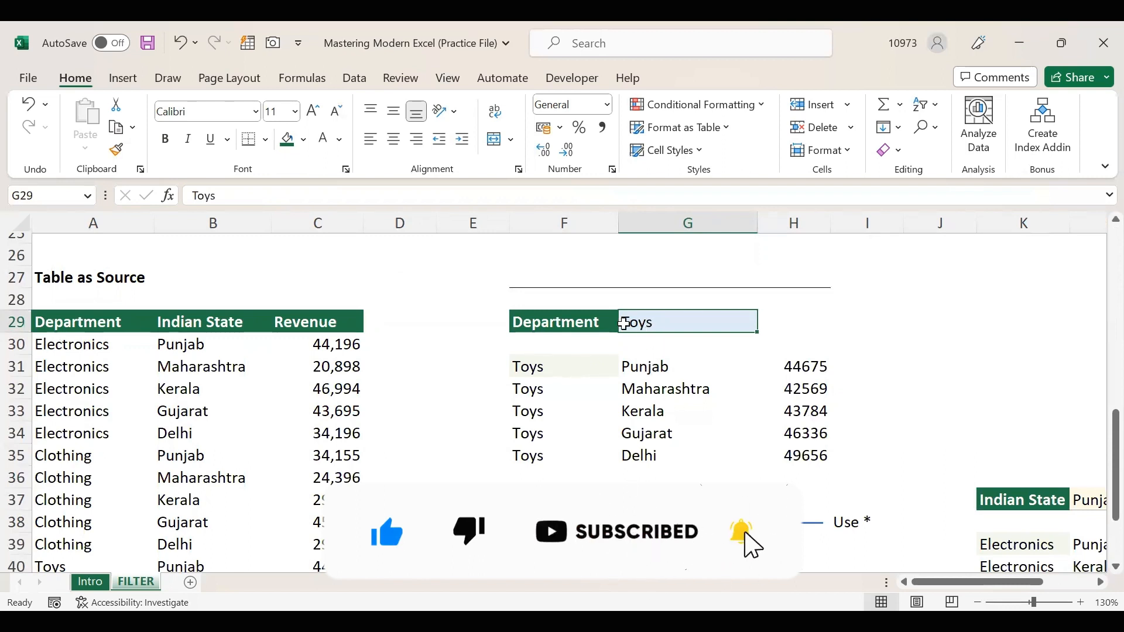
pyautogui.moveTo(649, 368); pyautogui.dragTo(815, 458)
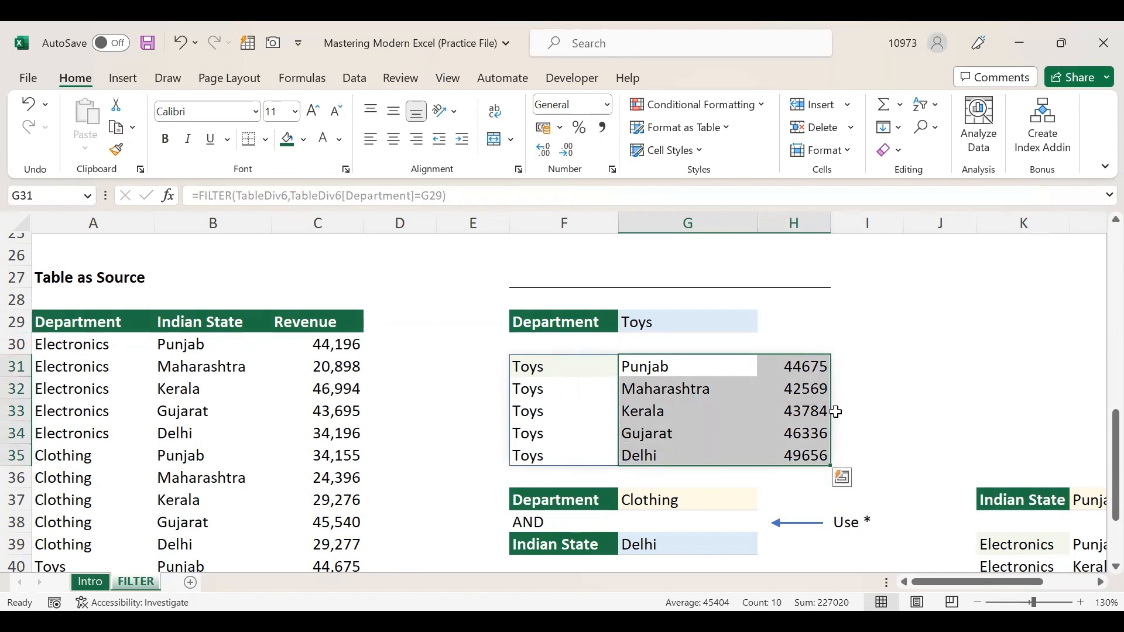
pyautogui.press('Tab')
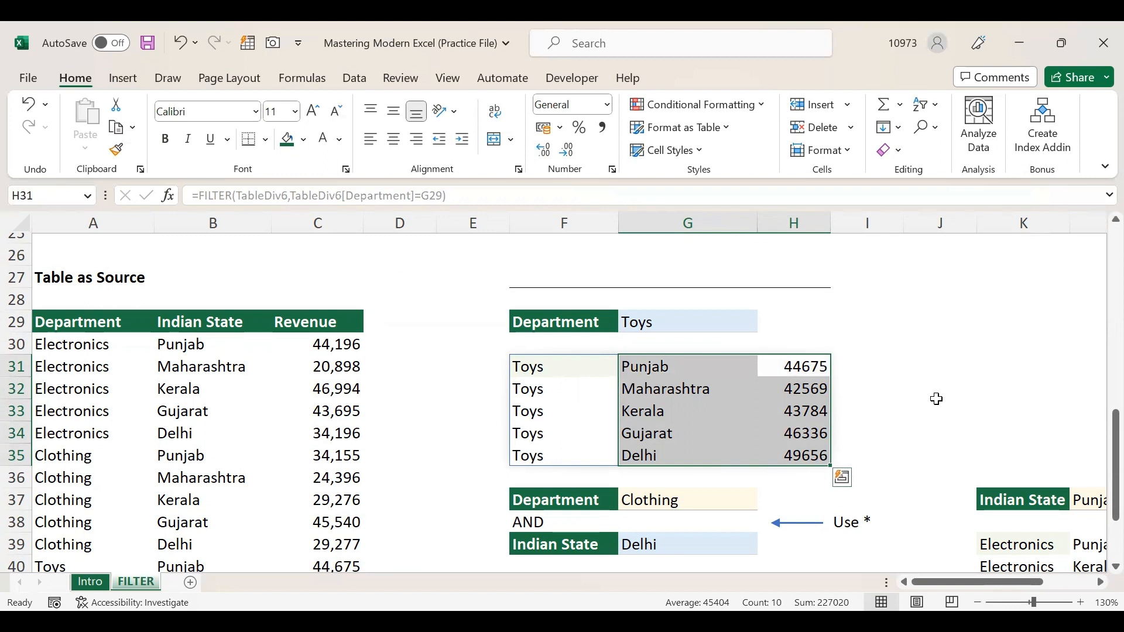
pyautogui.click(935, 391)
# Review the AND criteria in G37 and G39, the operator note in I38 and the combined formula in F41.
pyautogui.scroll(-3, 833, 384)
pyautogui.scroll(1, 780, 377)
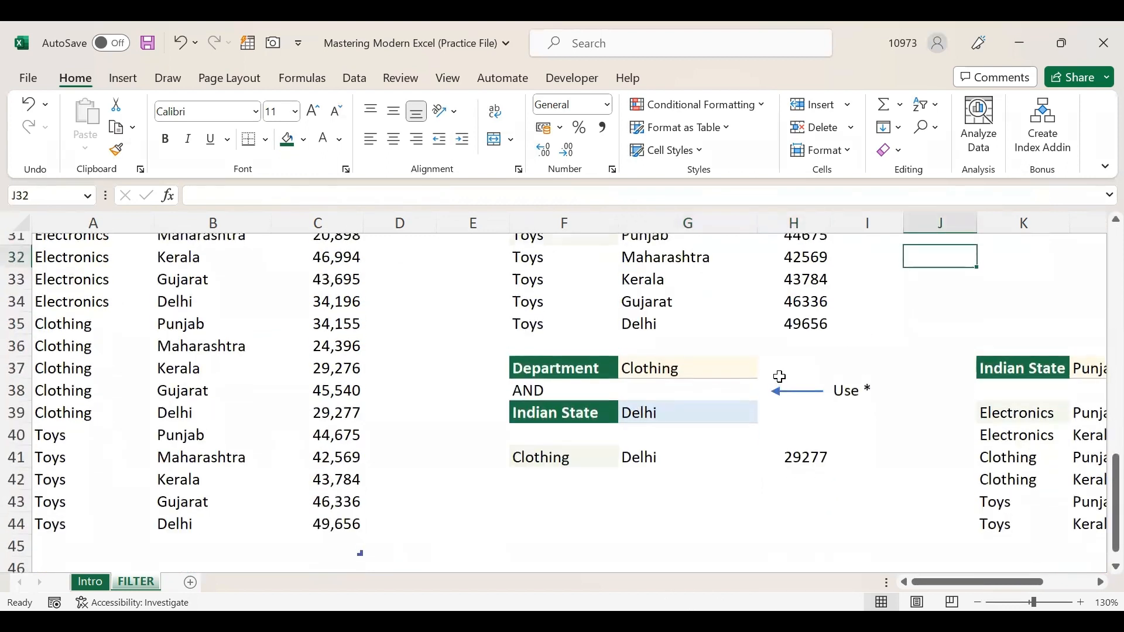
pyautogui.click(680, 384)
pyautogui.click(653, 364)
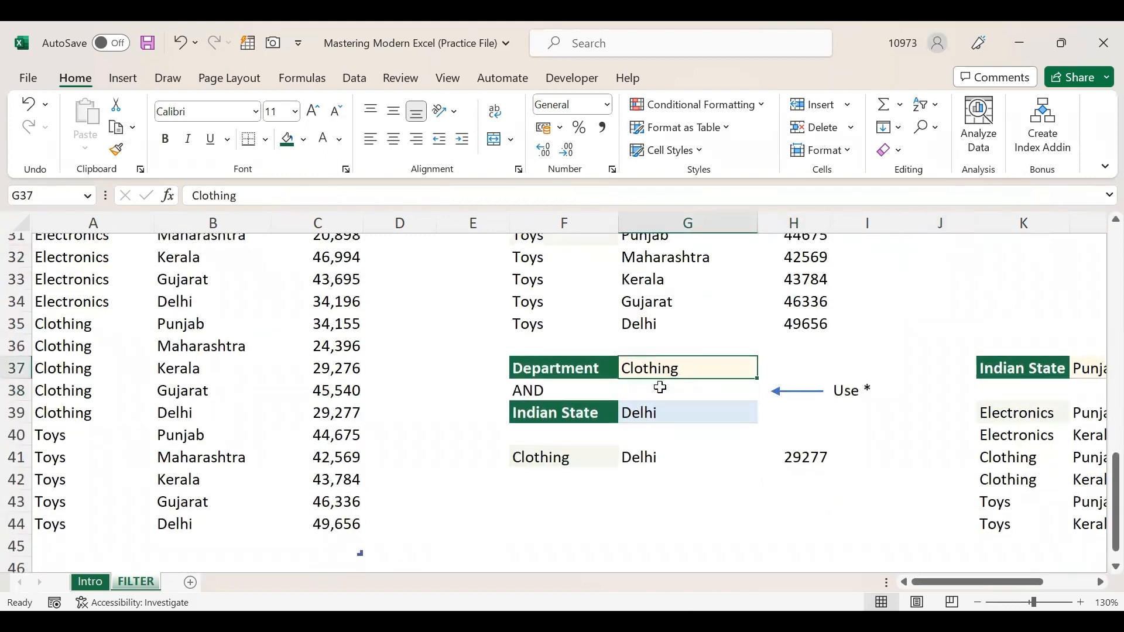
pyautogui.click(675, 414)
pyautogui.click(696, 373)
pyautogui.click(682, 414)
pyautogui.click(582, 415)
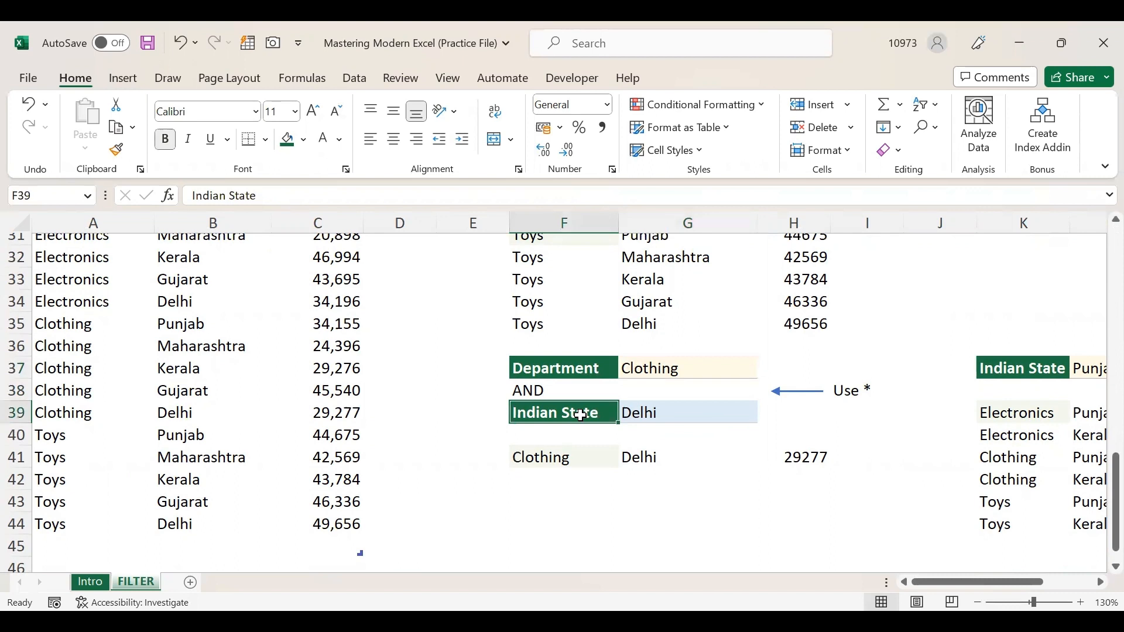
pyautogui.click(850, 390)
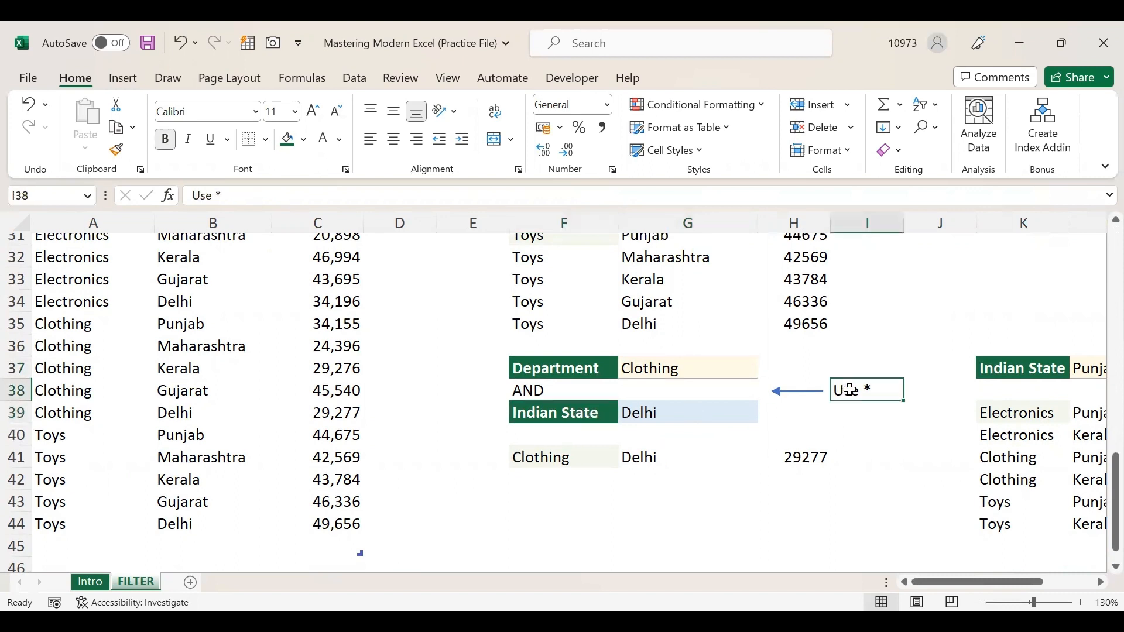
pyautogui.click(571, 450)
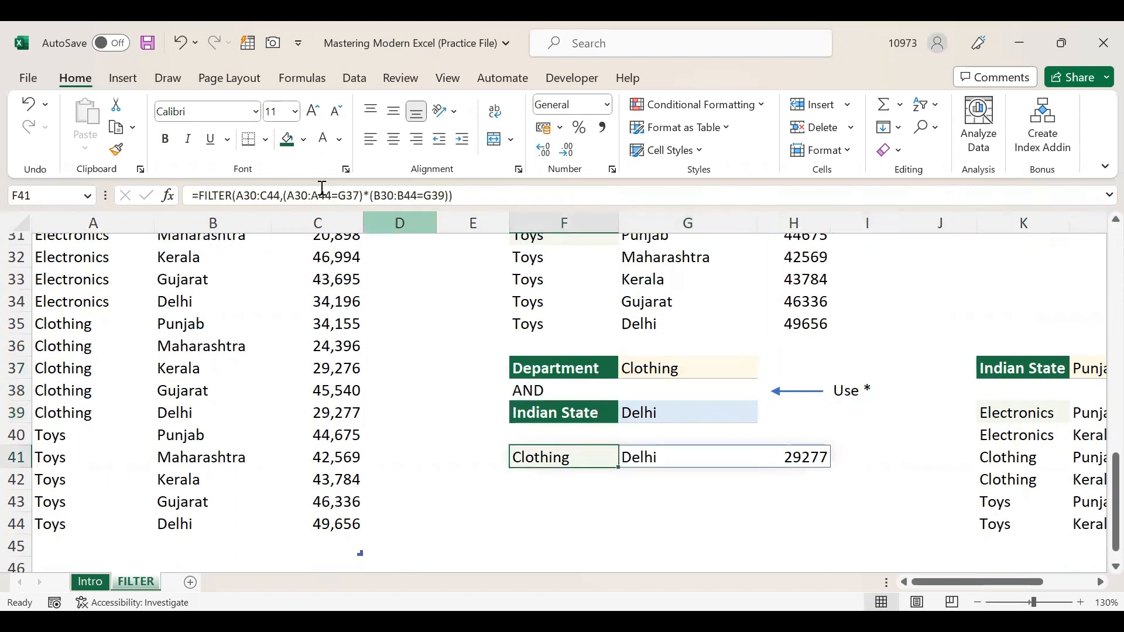
# Review the OR formula in K39 alongside its state criteria in row 37.
pyautogui.hscroll(1, 868, 521)
pyautogui.hscroll(5, 869, 522)
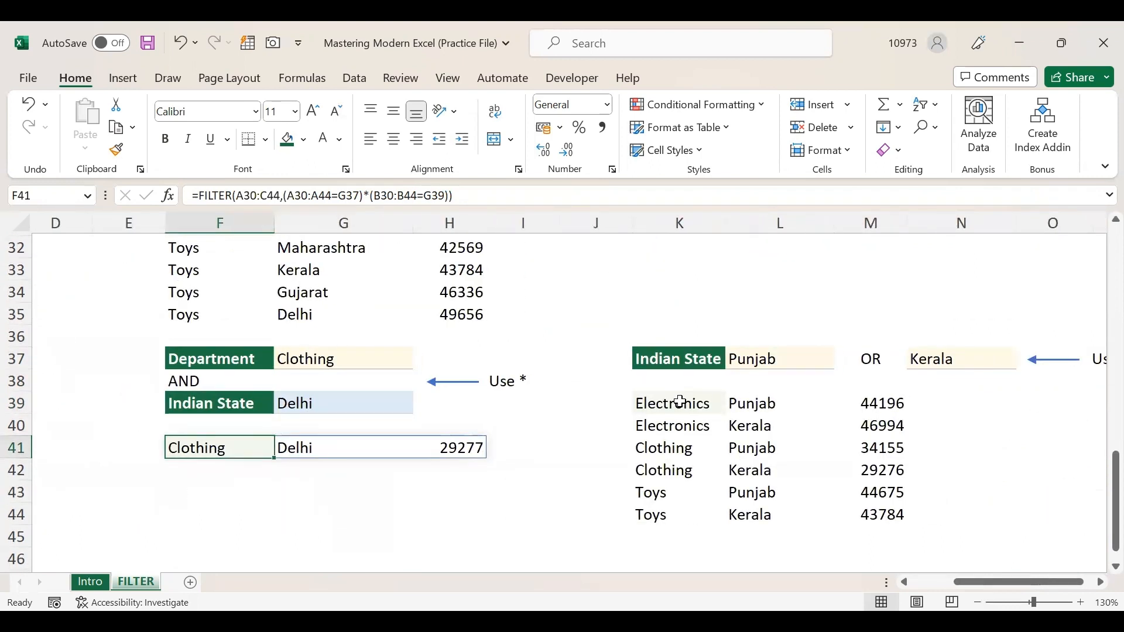
pyautogui.click(689, 399)
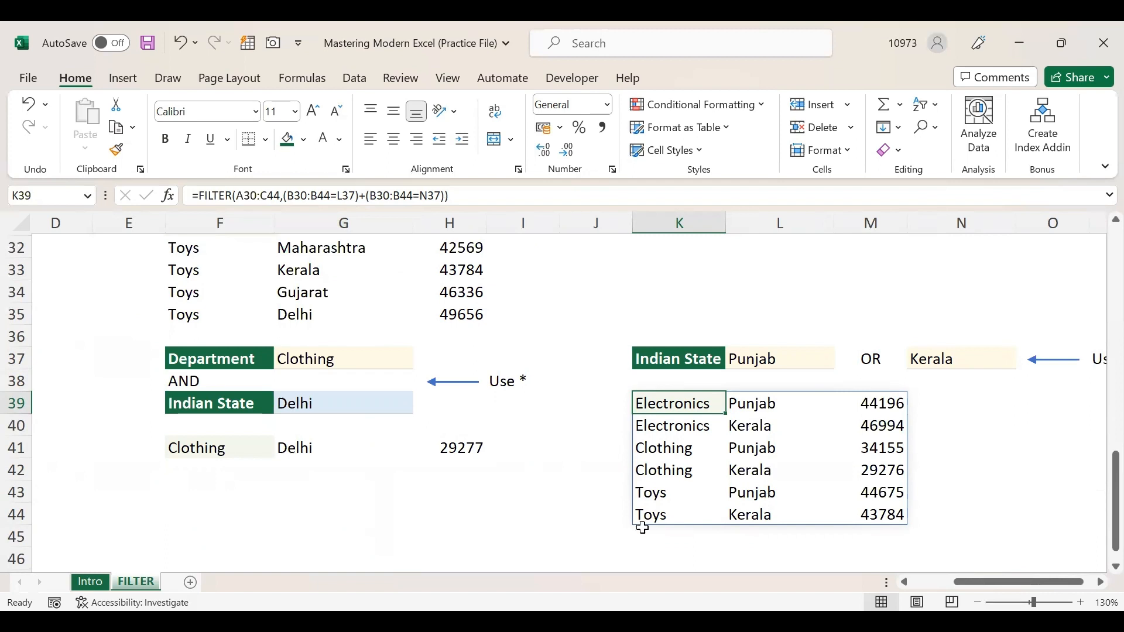
pyautogui.click(499, 552)
pyautogui.click(358, 510)
# Return to the start of the FILTER sheet, then open the Intro sheet at its "Subscribe to my Channel" cell.
pyautogui.hscroll(-3, 358, 510)
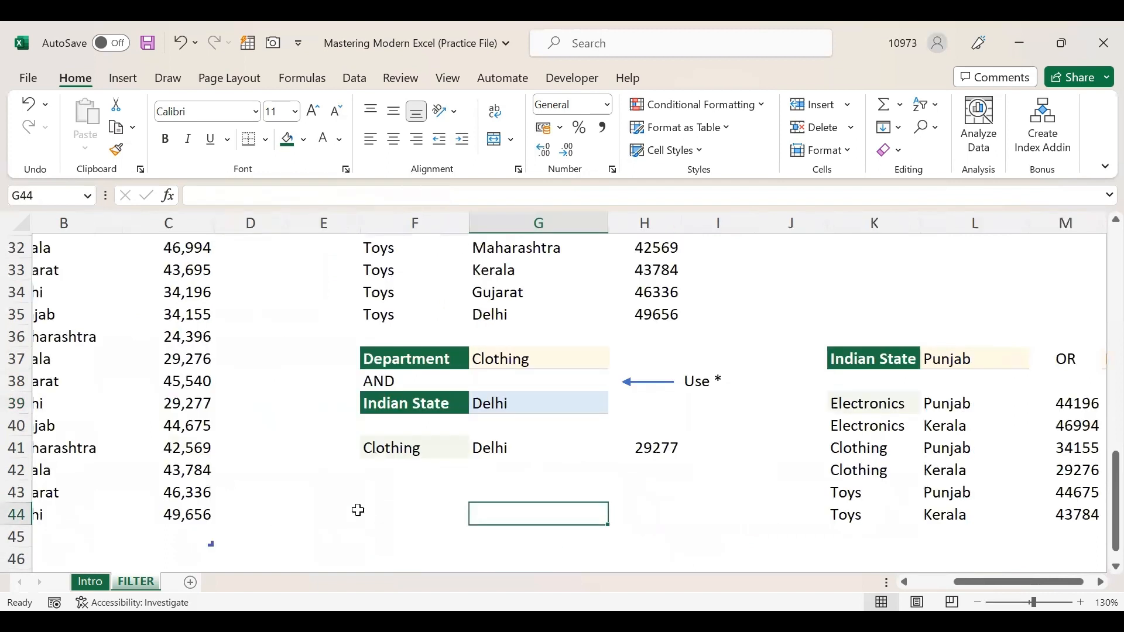
pyautogui.scroll(2, 425, 507)
pyautogui.scroll(9, 425, 507)
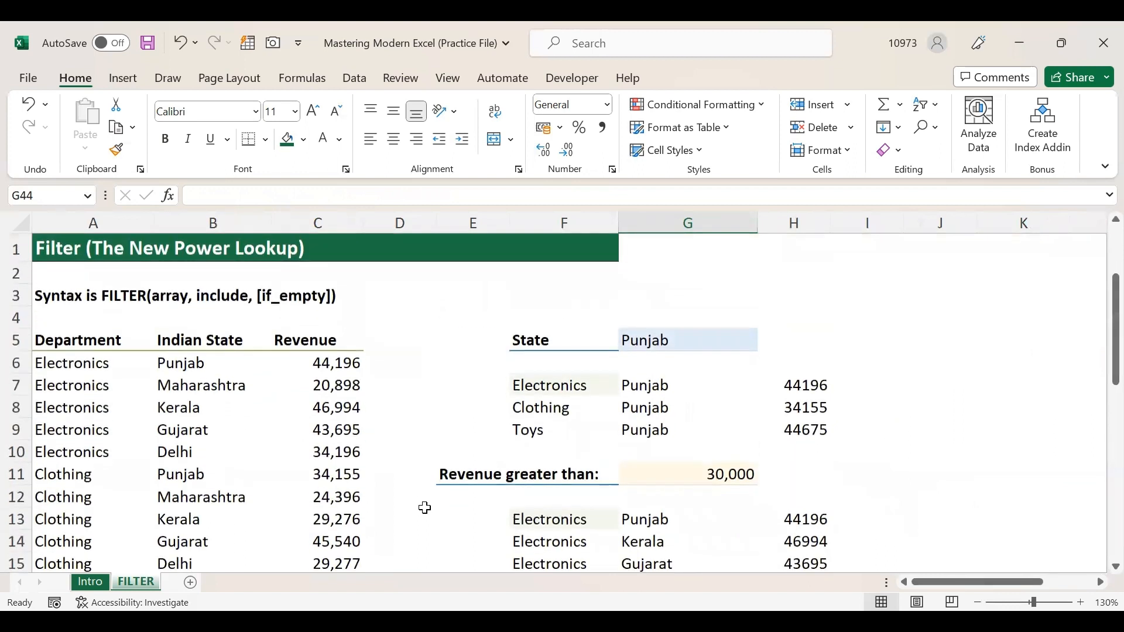
pyautogui.click(968, 392)
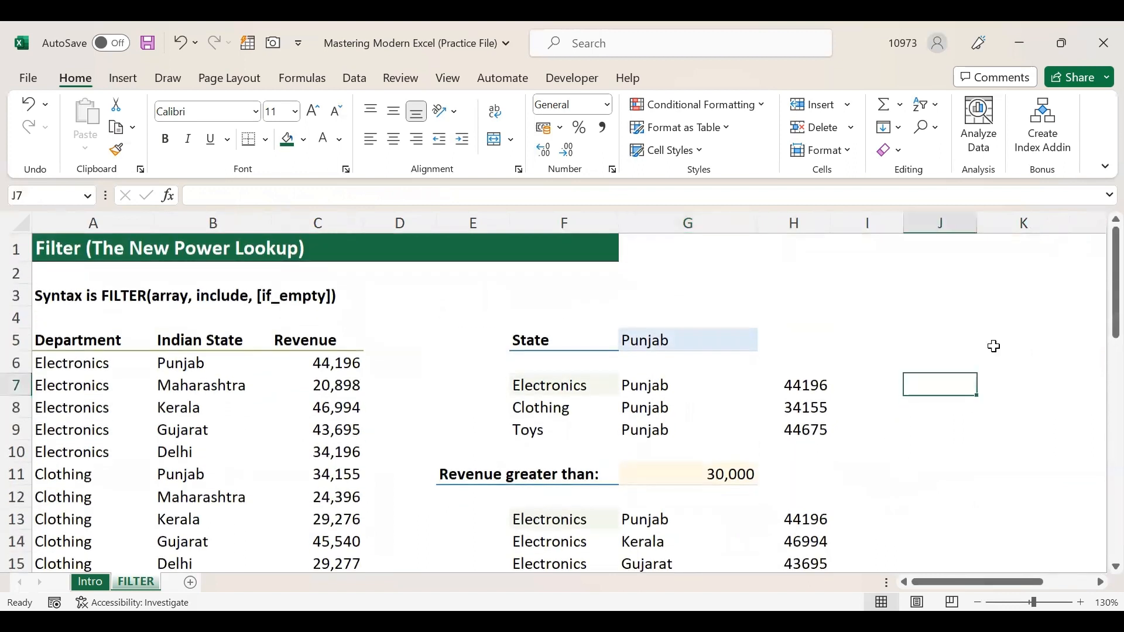
pyautogui.click(1014, 321)
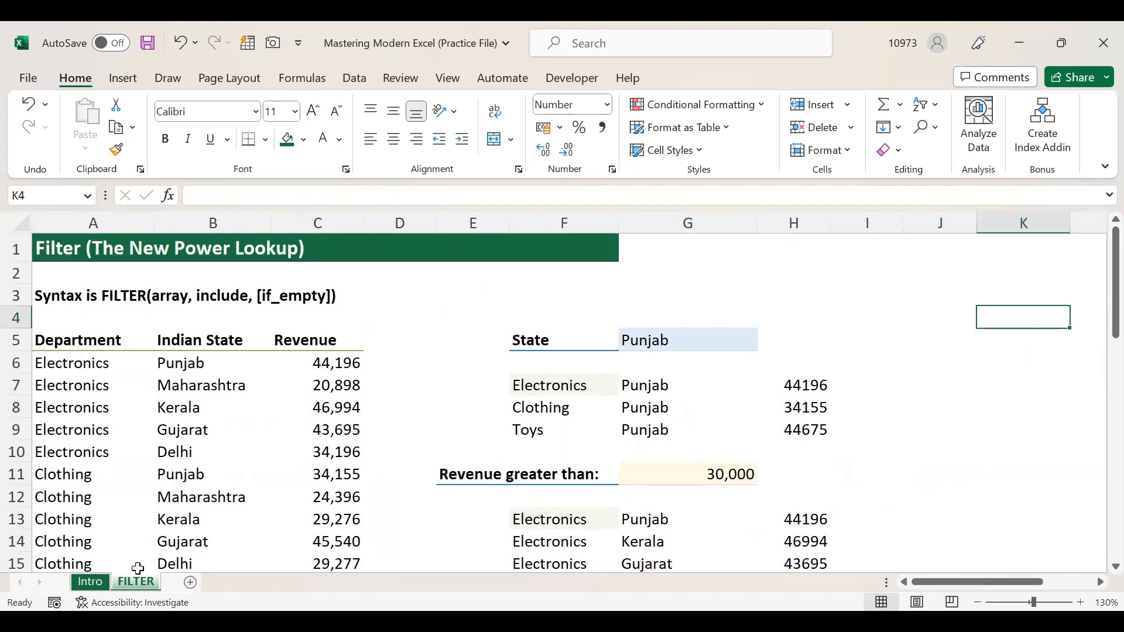
pyautogui.click(101, 581)
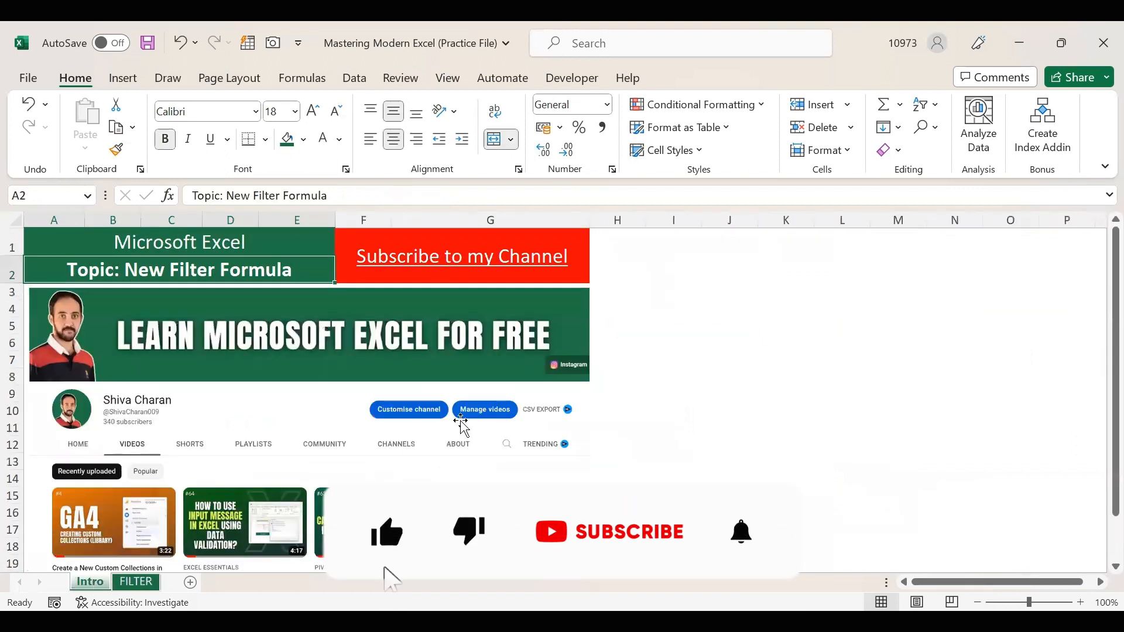
pyautogui.click(584, 268)
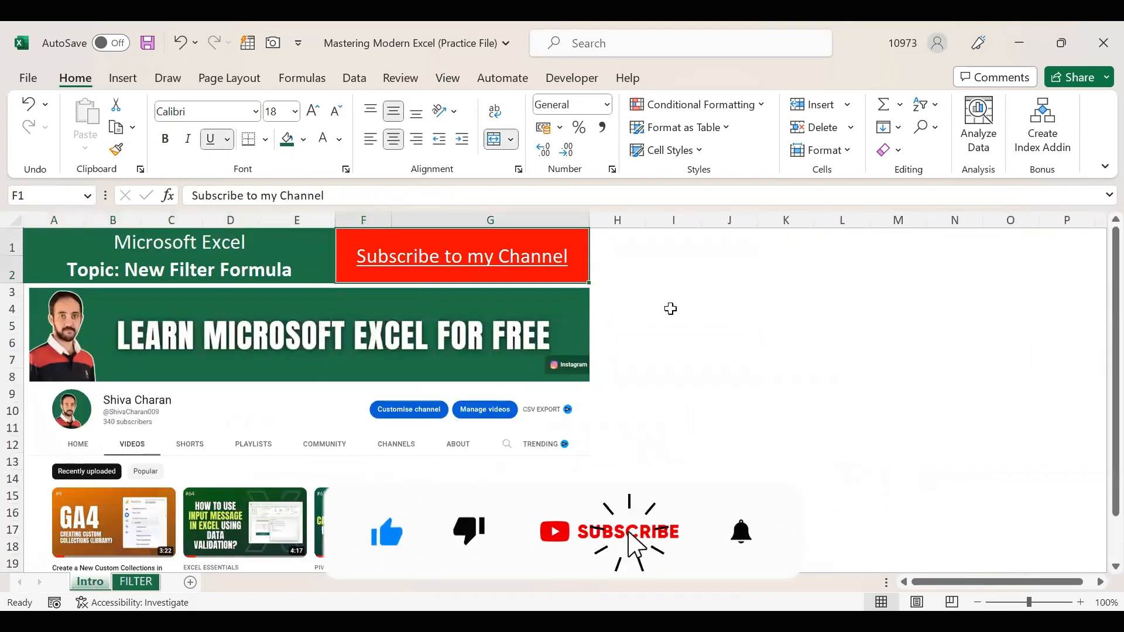